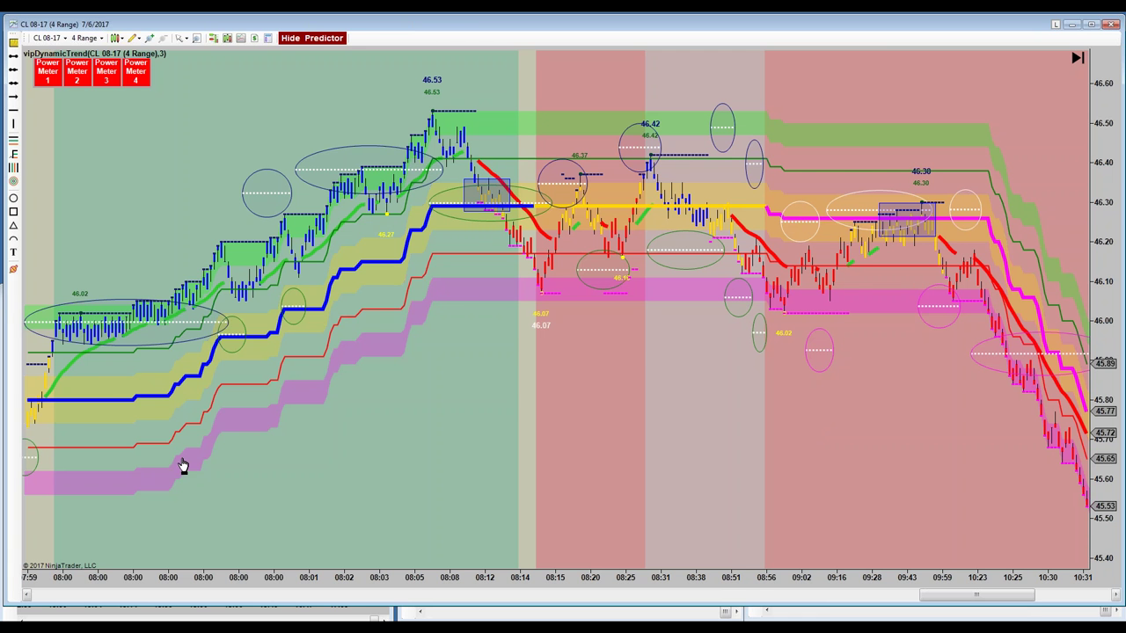
Step: Examine the CL 08-17 chart's price swings and trend bands from the early-morning rally through the decline to the latest bars
drag(484, 517, 744, 510)
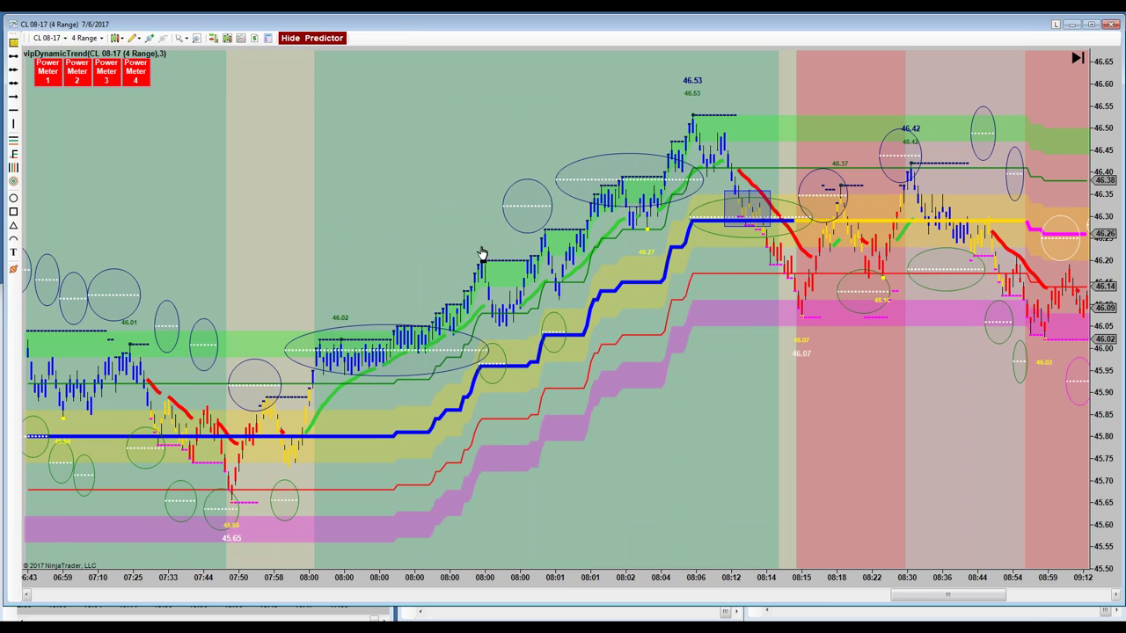
scroll(421, 396, down, 5)
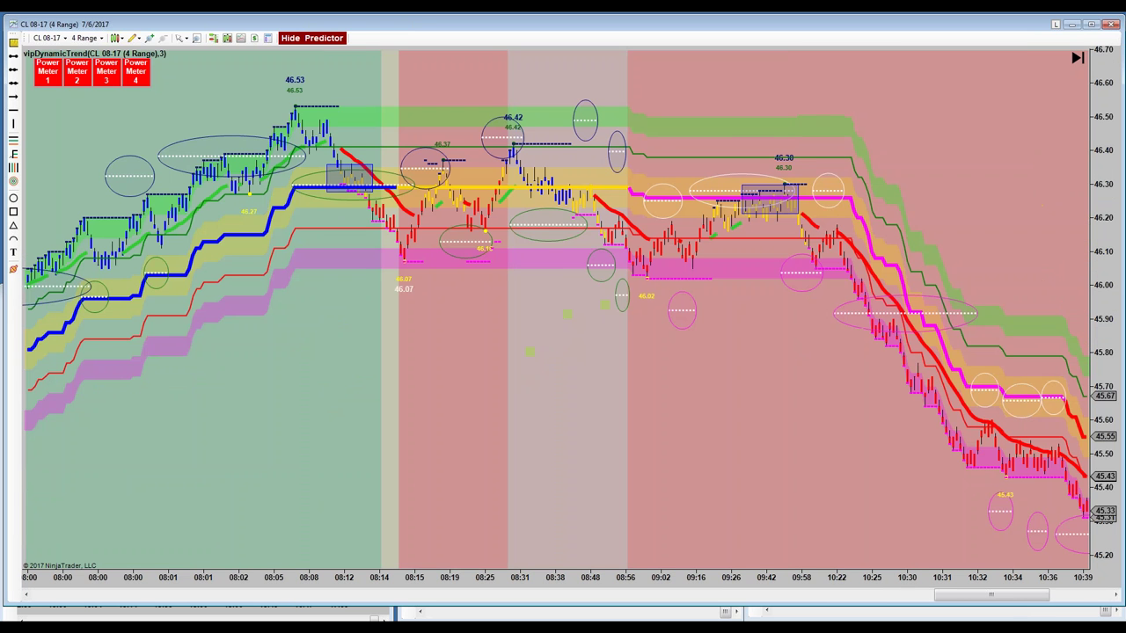
scroll(136, 383, down, 2)
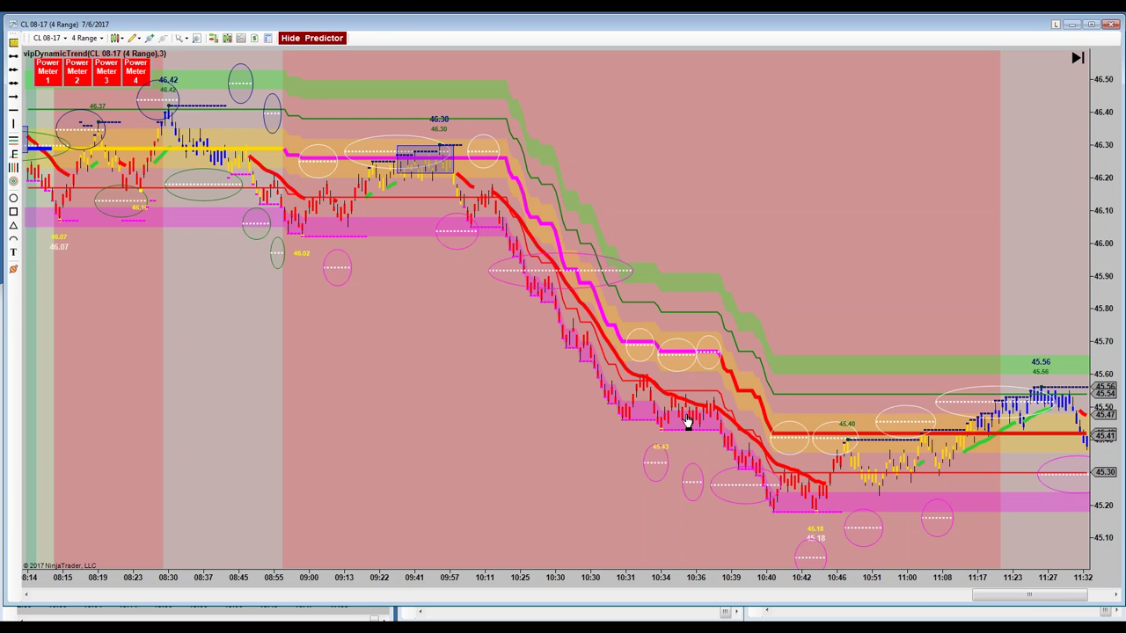
drag(816, 294, 500, 217)
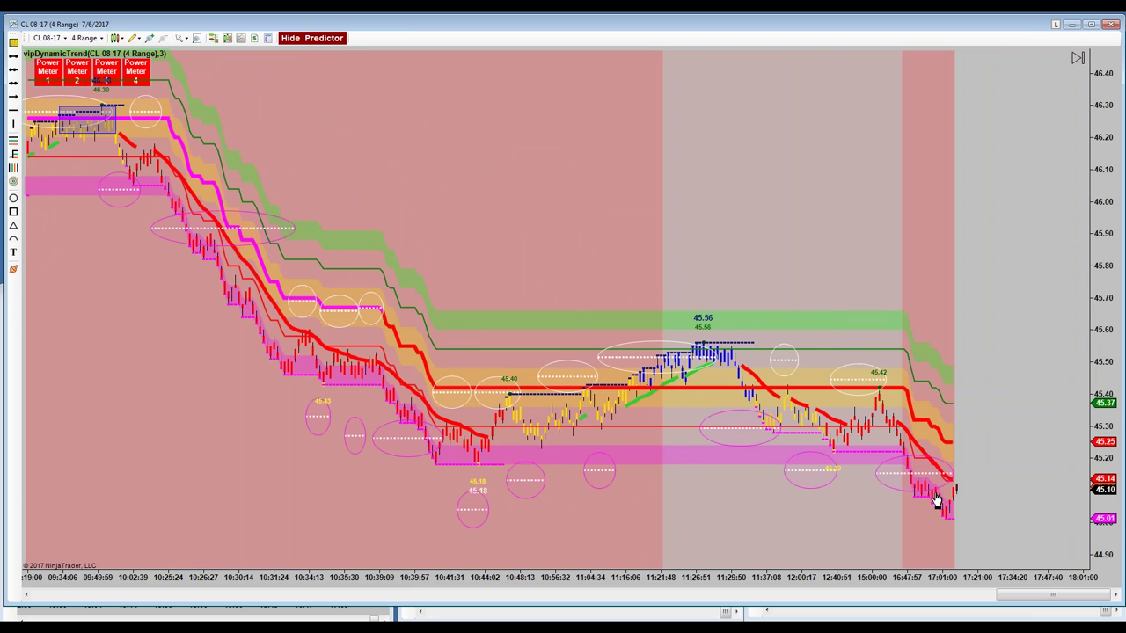
drag(501, 207, 610, 191)
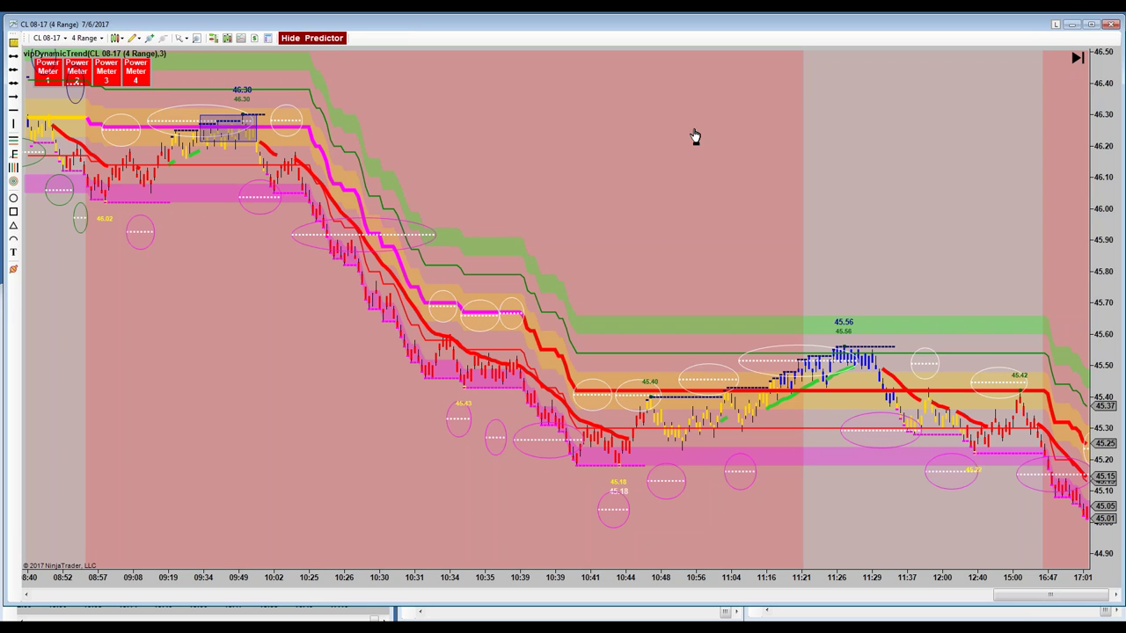
drag(209, 342, 701, 442)
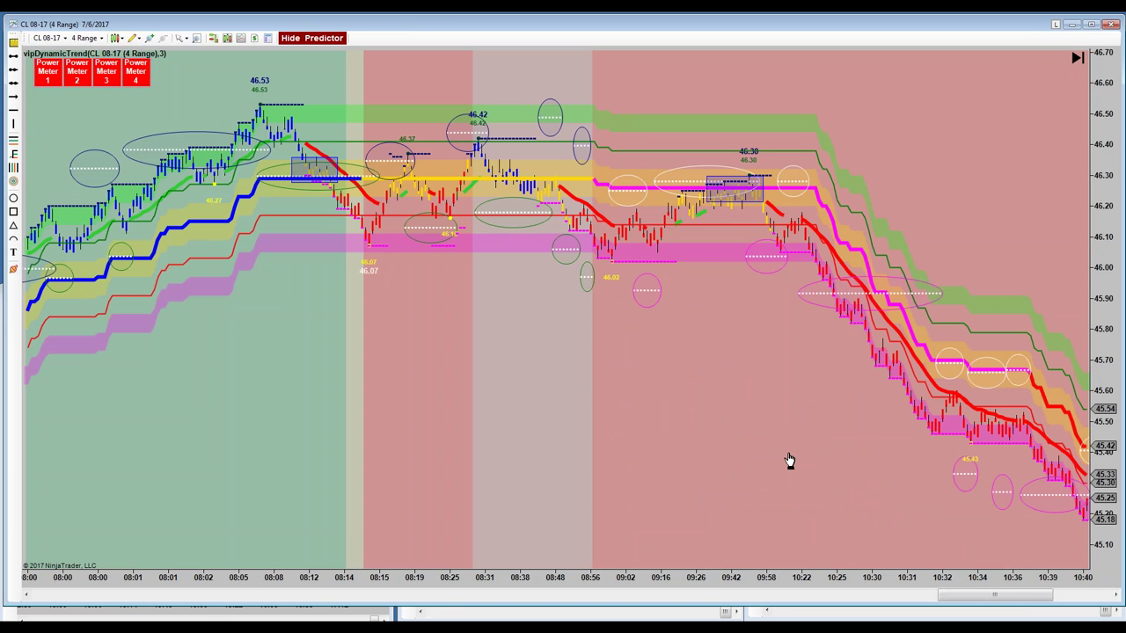
drag(463, 355, 410, 372)
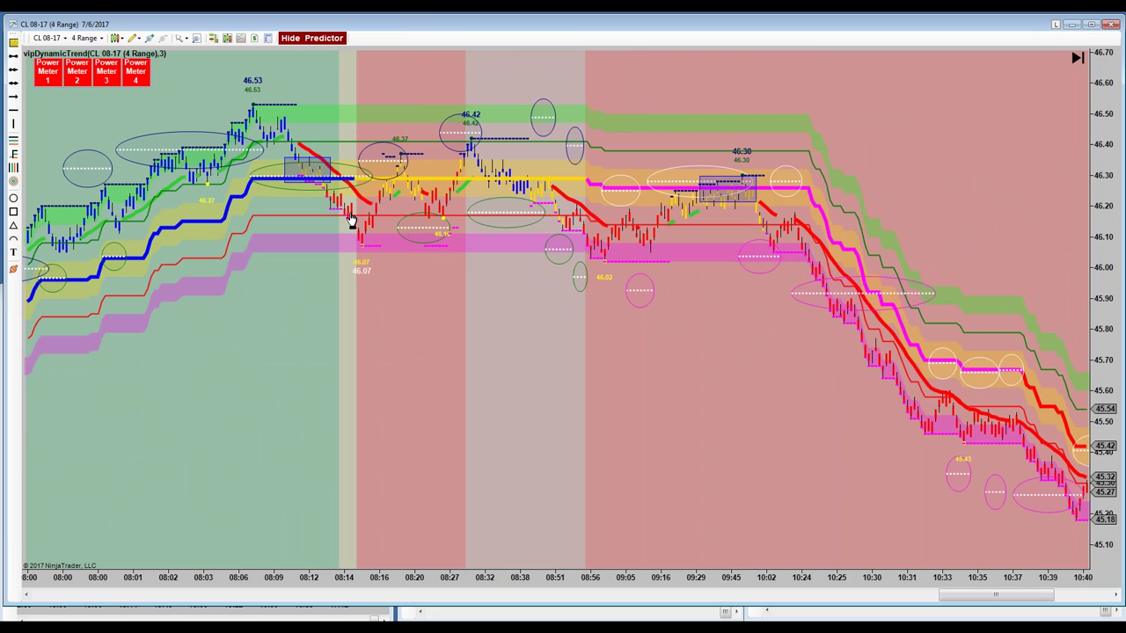
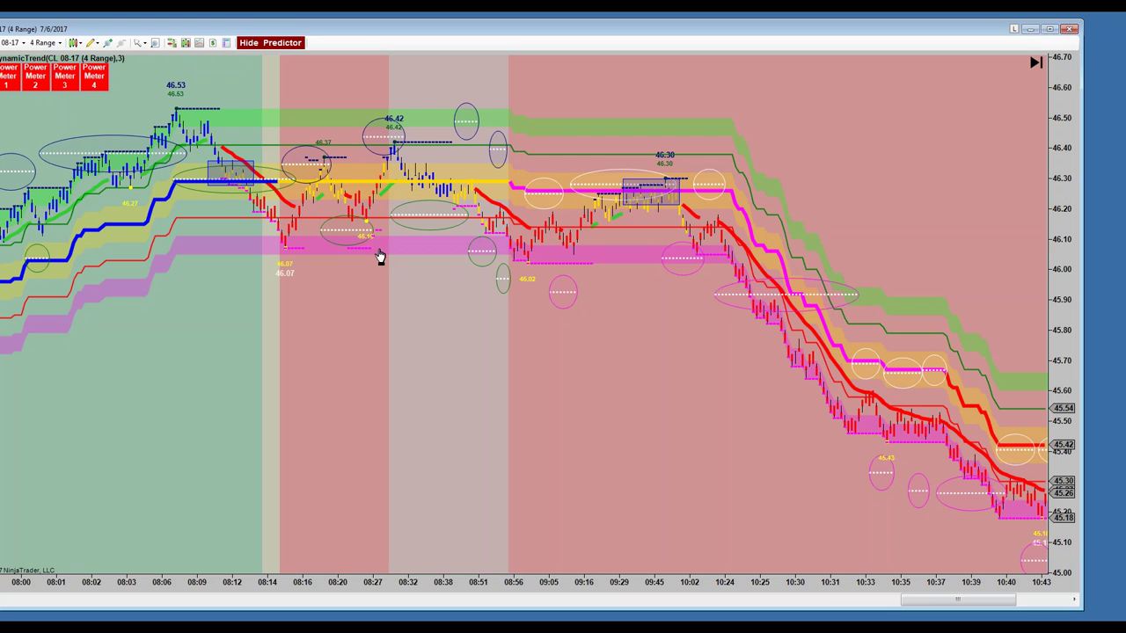
drag(468, 36, 501, 39)
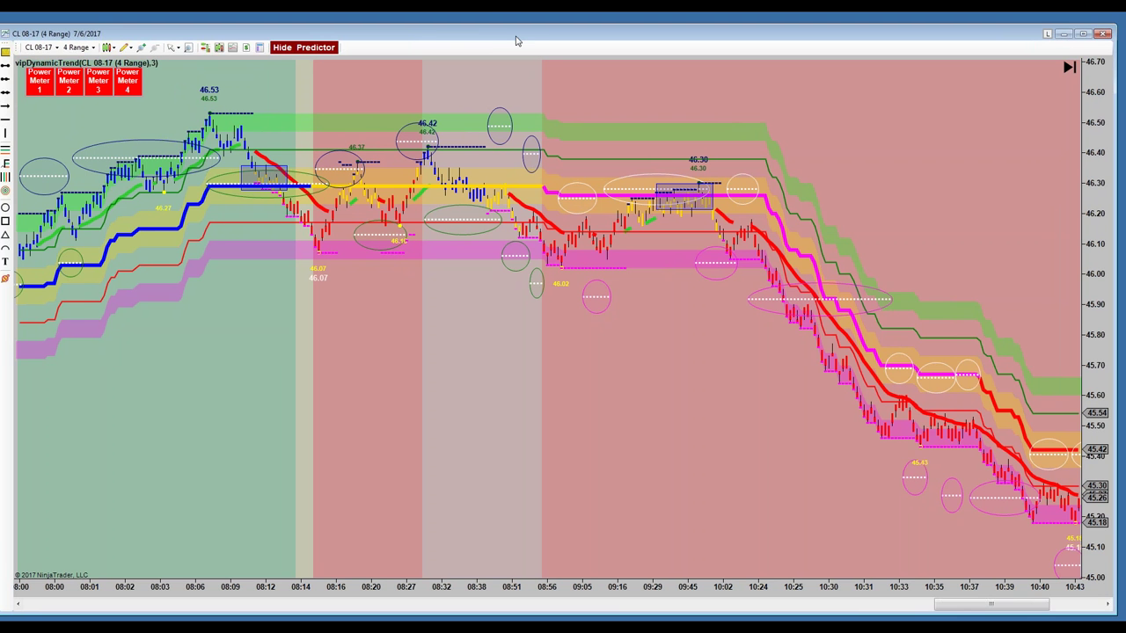
mouse_move(519, 39)
mouse_down()
mouse_move(1125, 100)
mouse_move(1124, 66)
mouse_move(497, 39)
mouse_move(524, 29)
mouse_up()
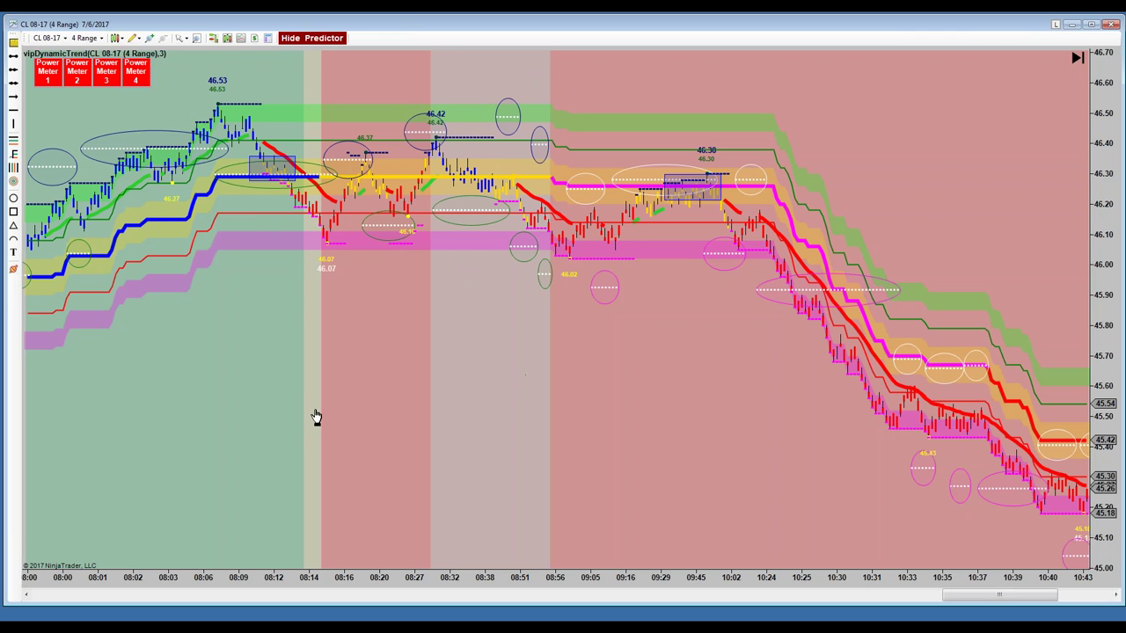
scroll(340, 417, up, 1)
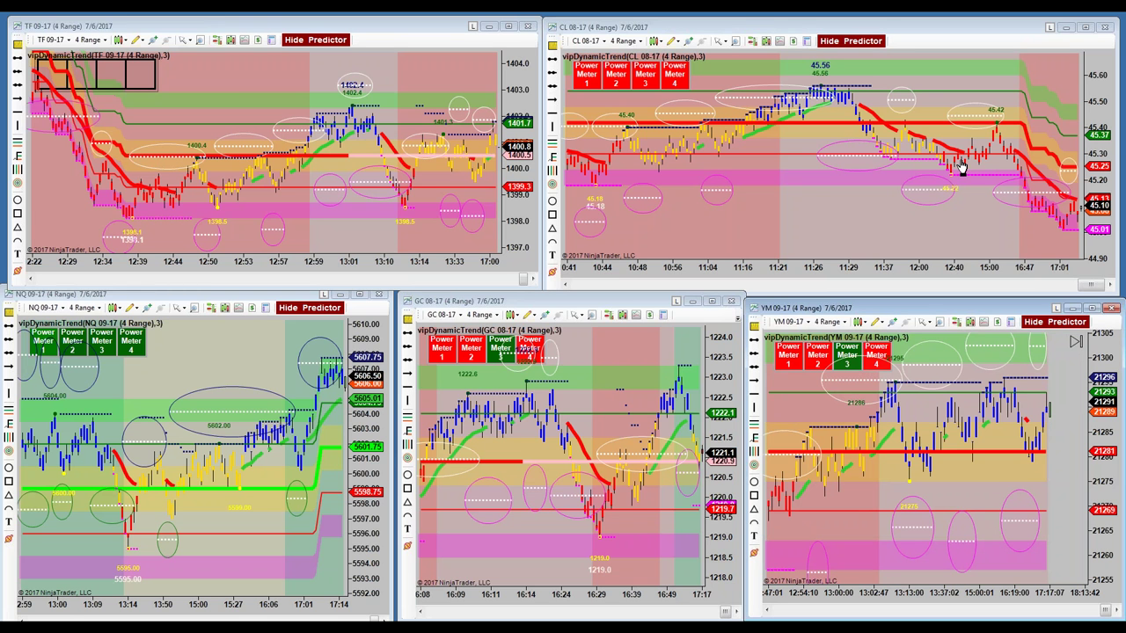
Step: Shift the NQ 09-17 and TF 09-17 charts to show space beyond their latest bars, and enlarge the YM 09-17 chart across the workspace
drag(254, 359, 215, 474)
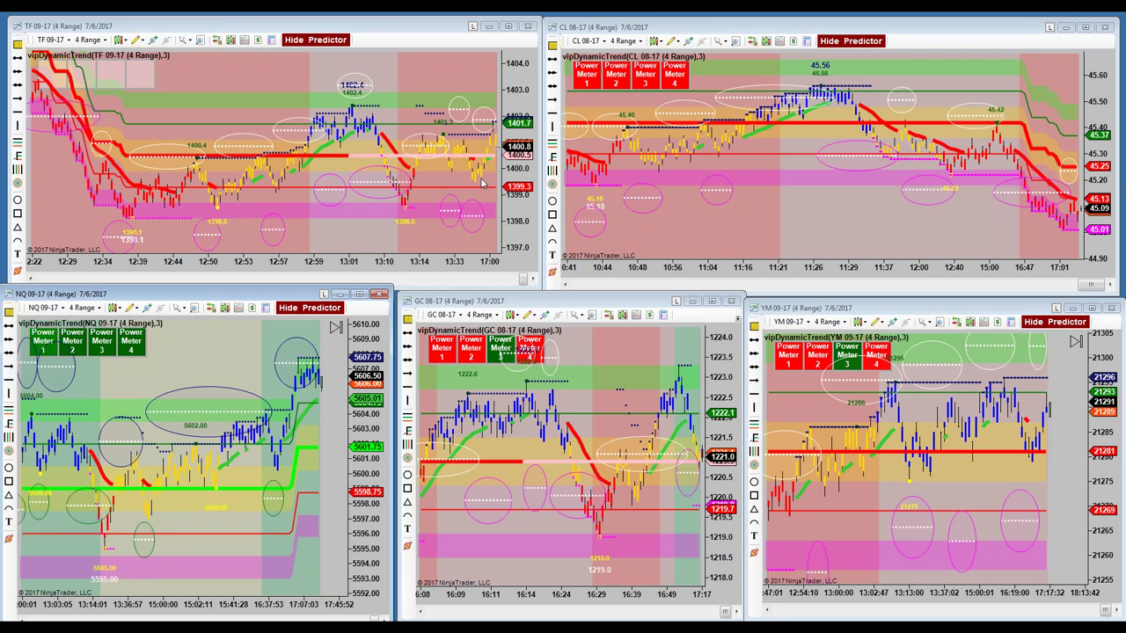
drag(448, 88, 364, 83)
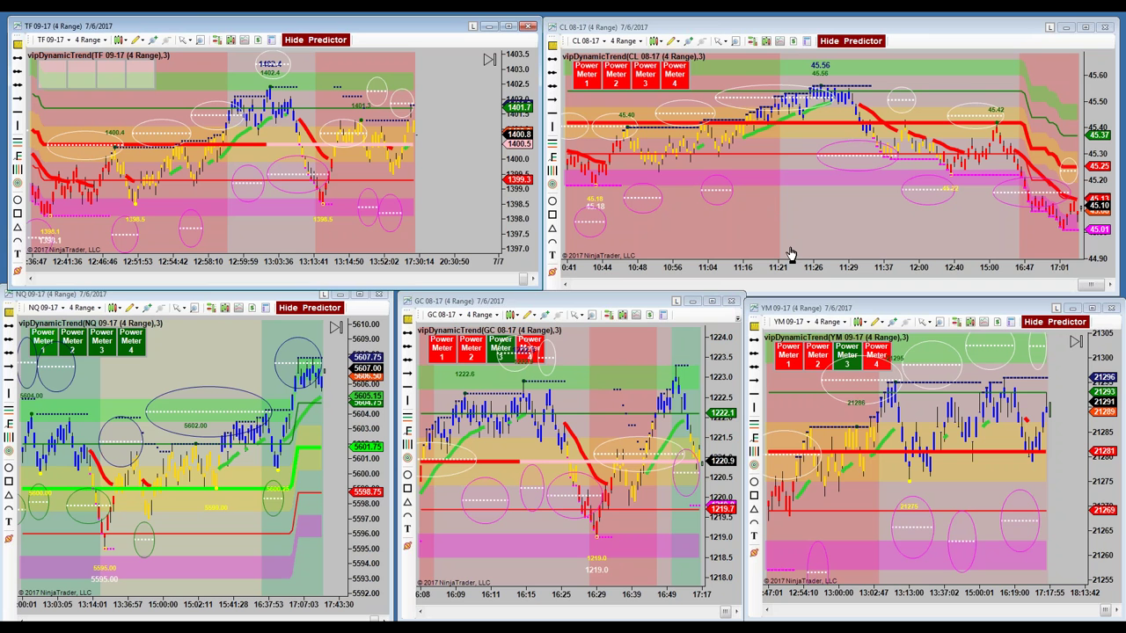
drag(748, 303, 16, 26)
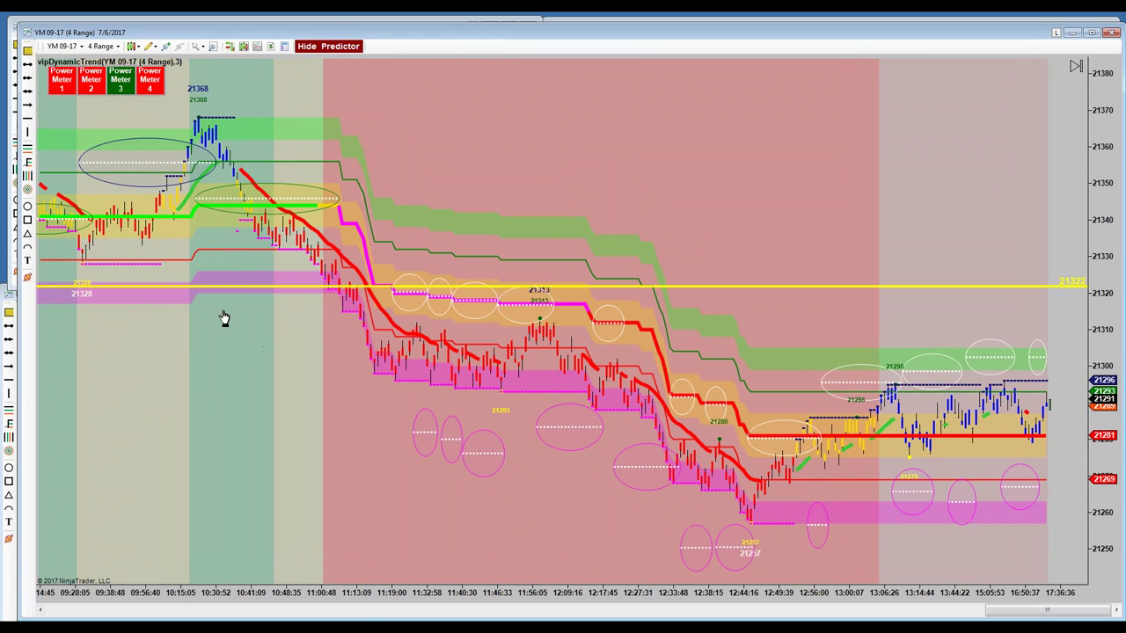
Step: Delete the yellow horizontal line at 21322 from the YM 09-17 chart
drag(555, 563, 1056, 571)
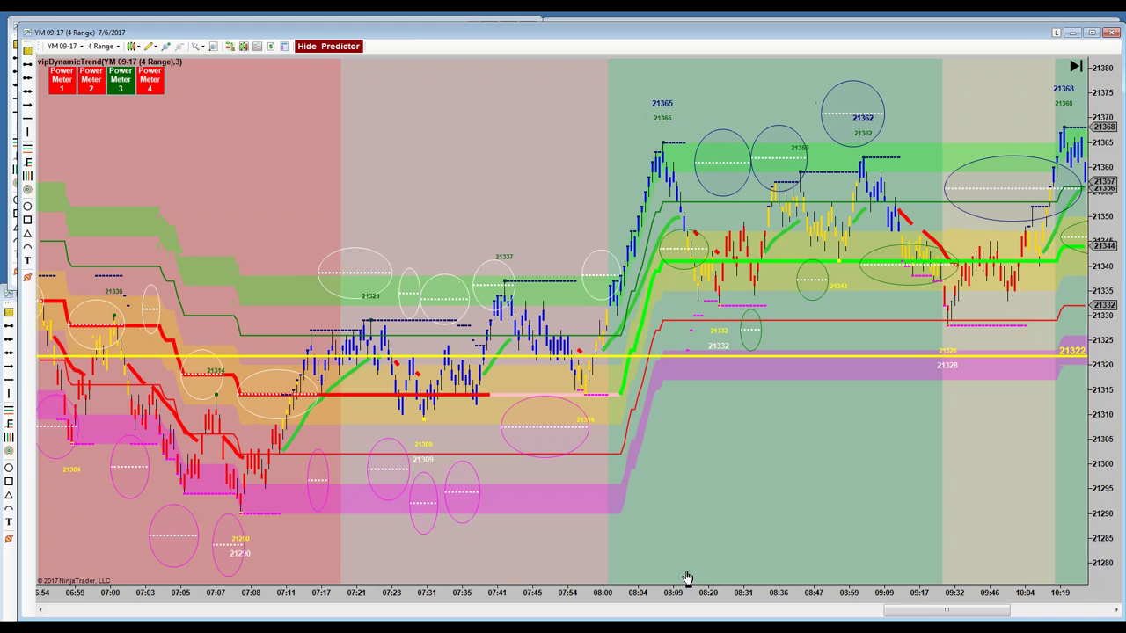
drag(355, 553, 835, 559)
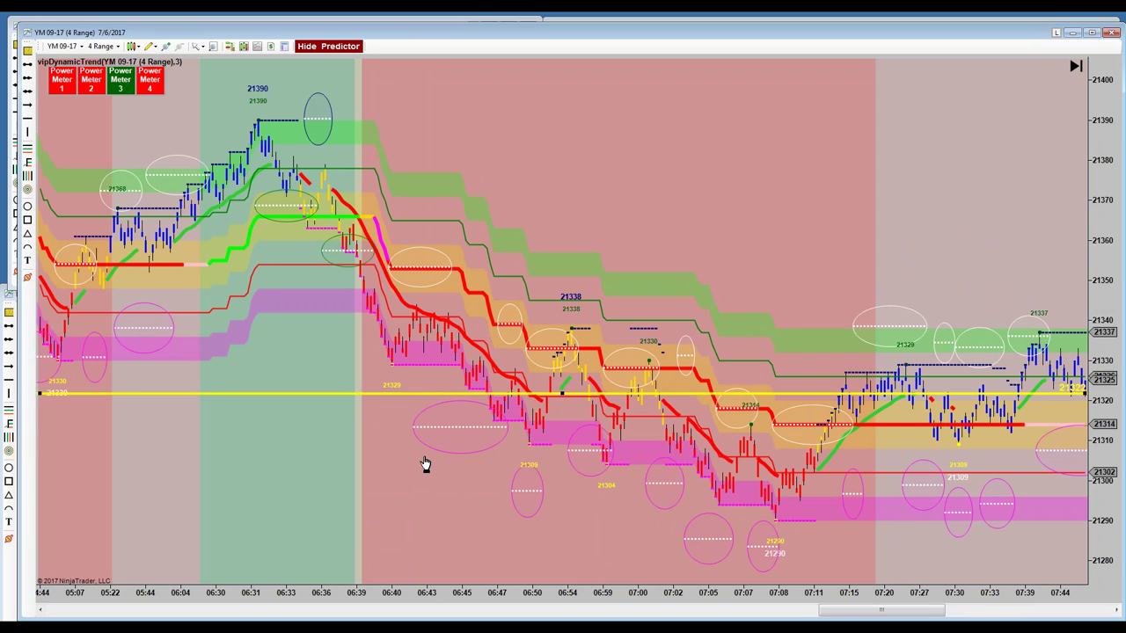
key(Delete)
Step: Examine the YM chart's overnight decline and the early-morning rally and reversal on 7/6
drag(315, 431, 582, 428)
drag(474, 477, 548, 472)
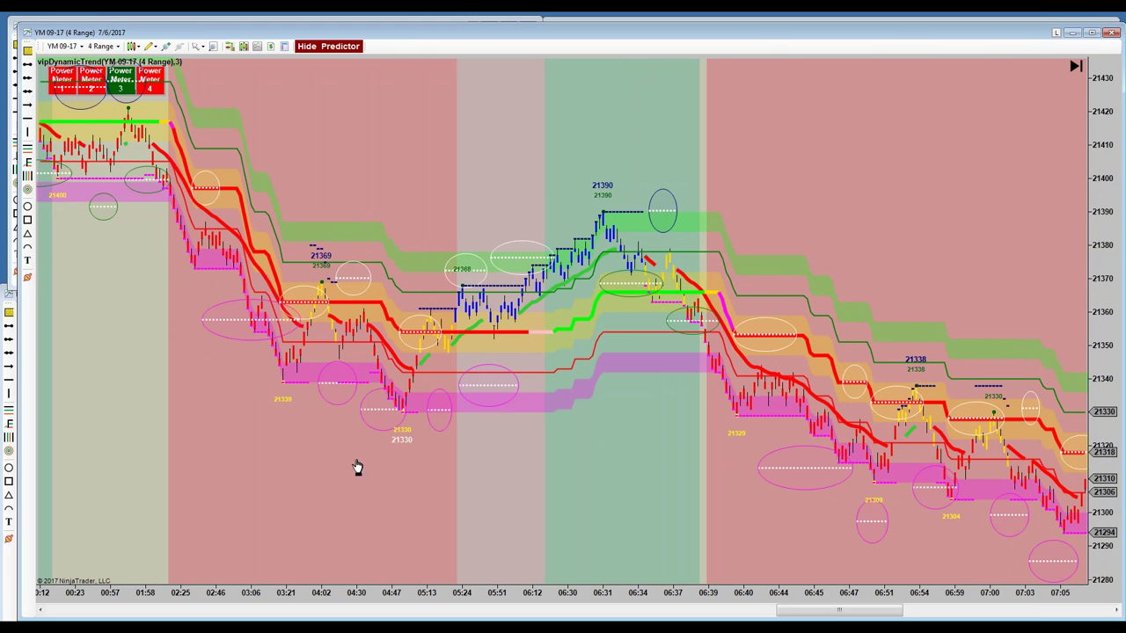
drag(320, 492, 536, 523)
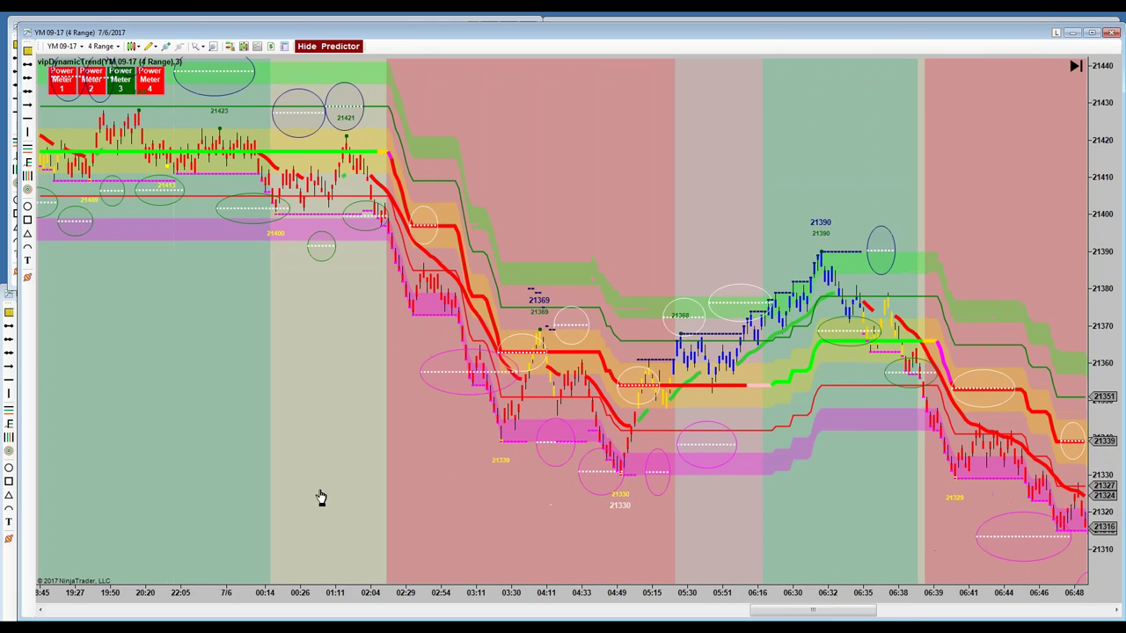
drag(226, 487, 124, 455)
drag(628, 491, 561, 496)
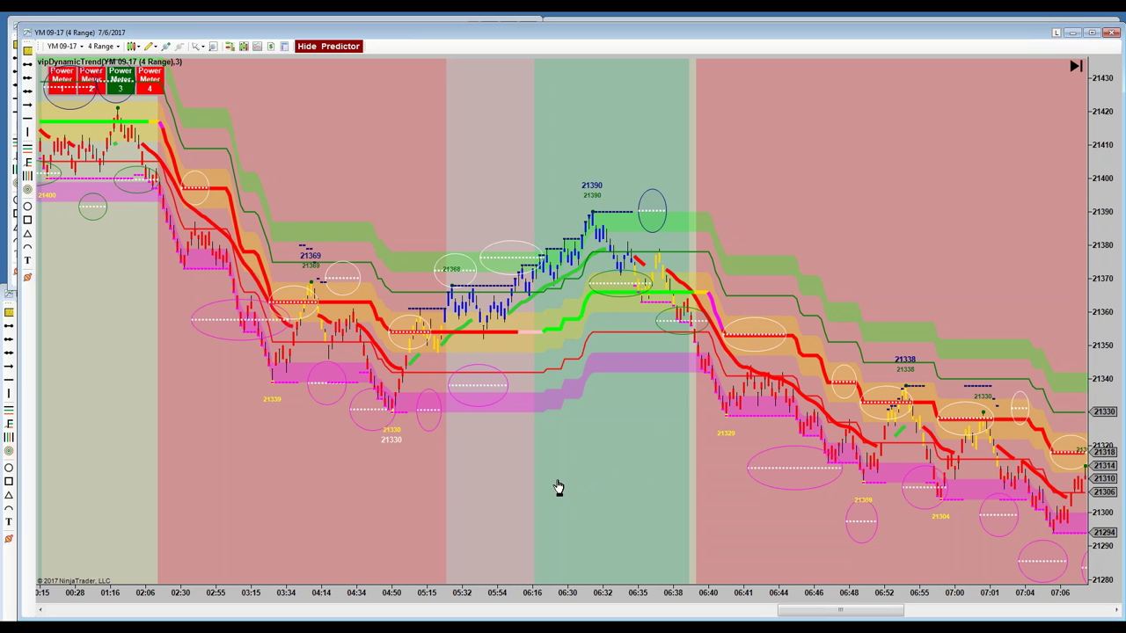
scroll(552, 487, down, 5)
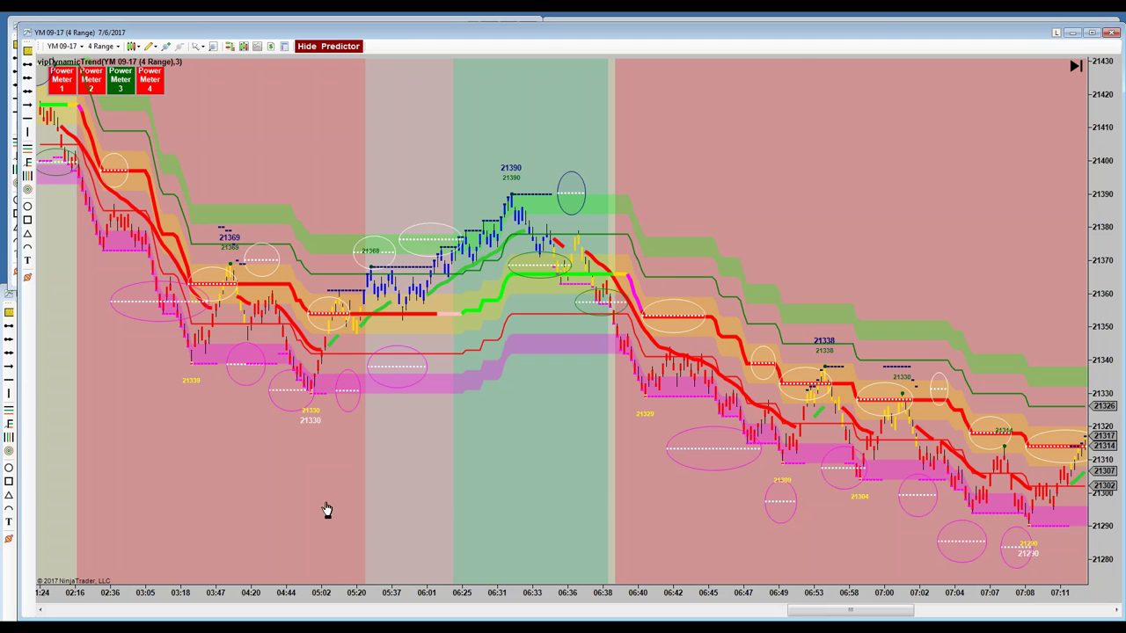
drag(387, 507, 578, 507)
scroll(579, 508, up, 3)
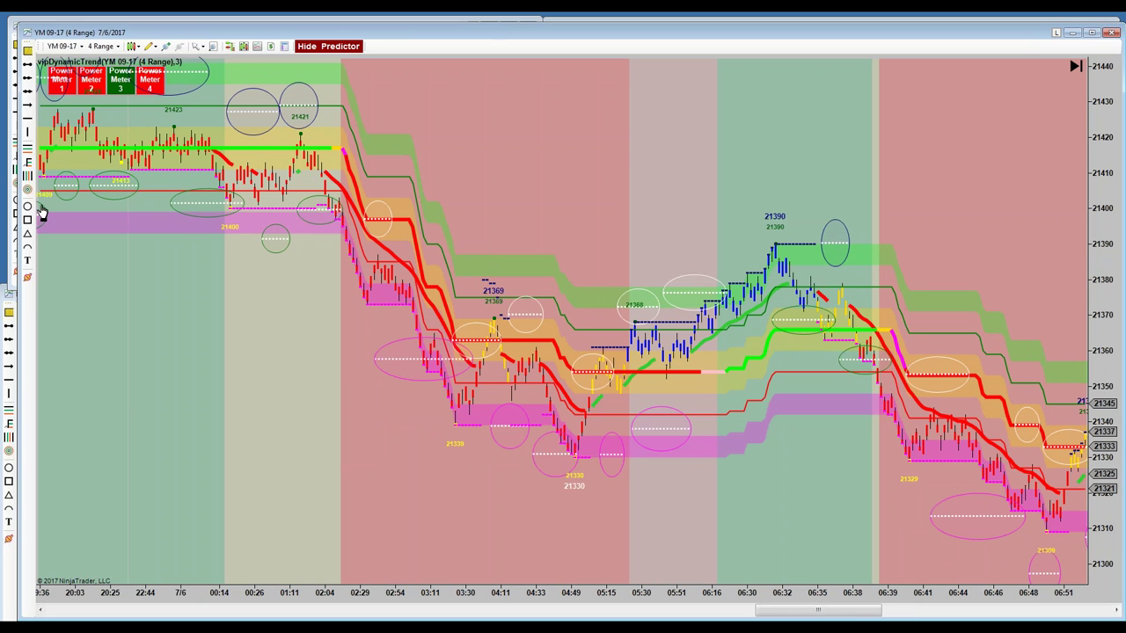
Step: Draw vertical lines on the YM chart at the start of 7/6 and at 06:30
click(28, 134)
click(210, 427)
drag(210, 427, 181, 409)
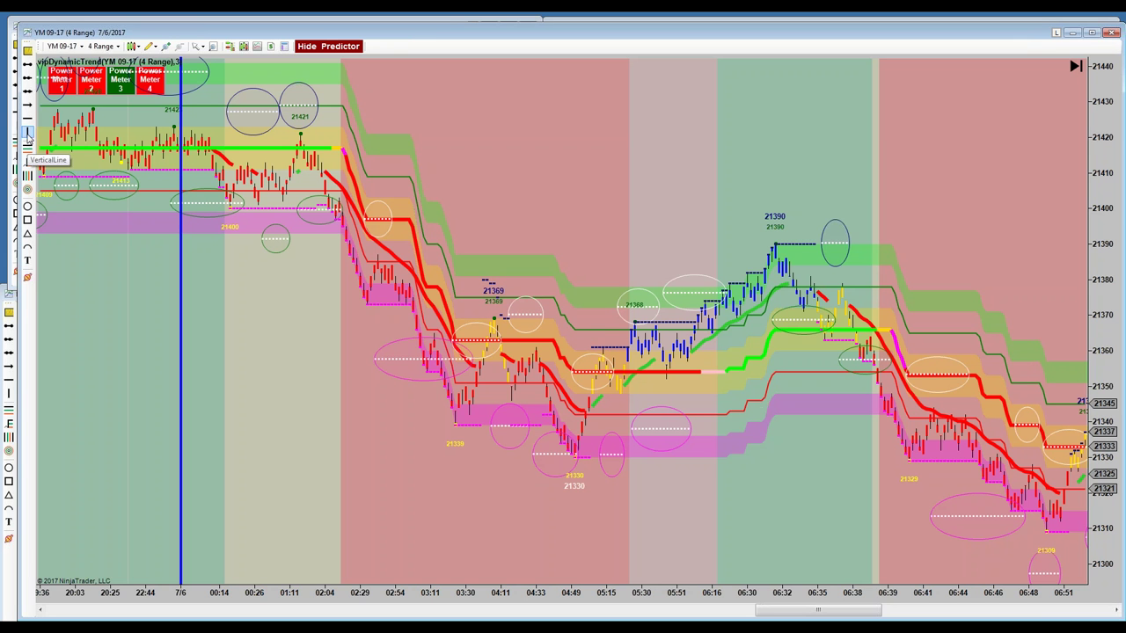
click(735, 455)
drag(734, 455, 747, 450)
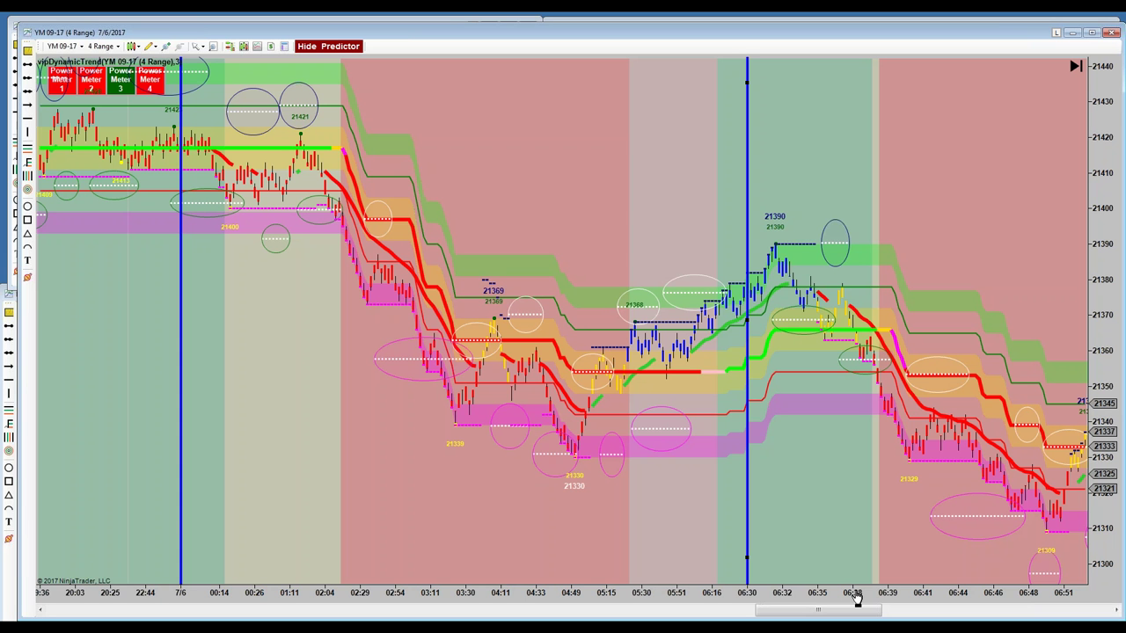
Step: Start a text note above the price bars before 06:30 with the line "1 - Instrument Selection - 1 or 2 charts focus"
drag(854, 596, 720, 591)
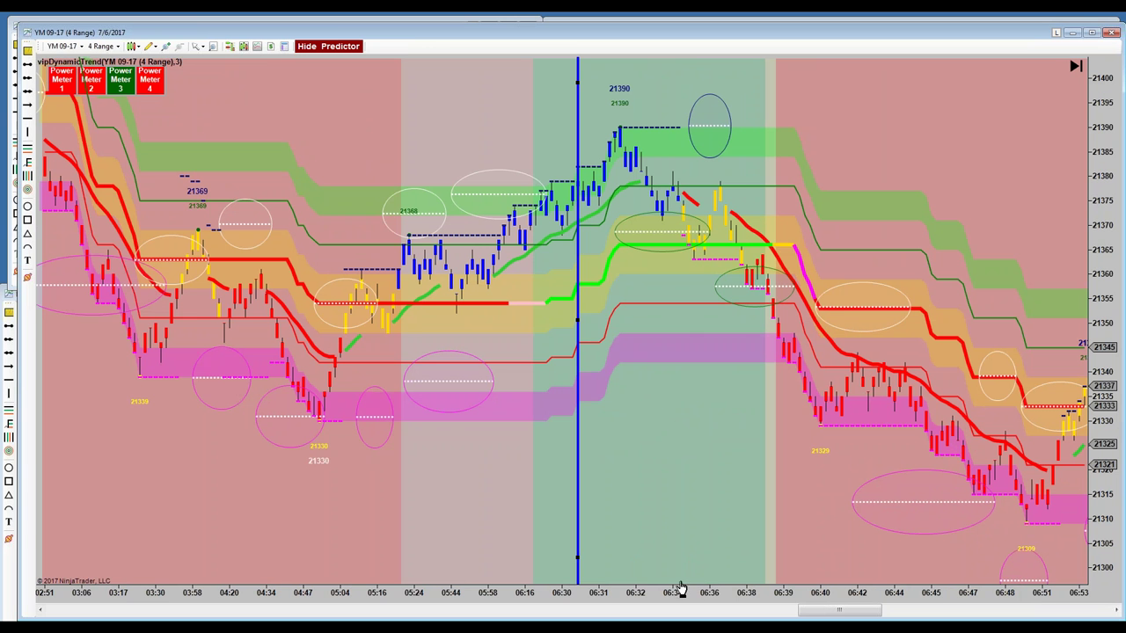
drag(673, 587, 620, 588)
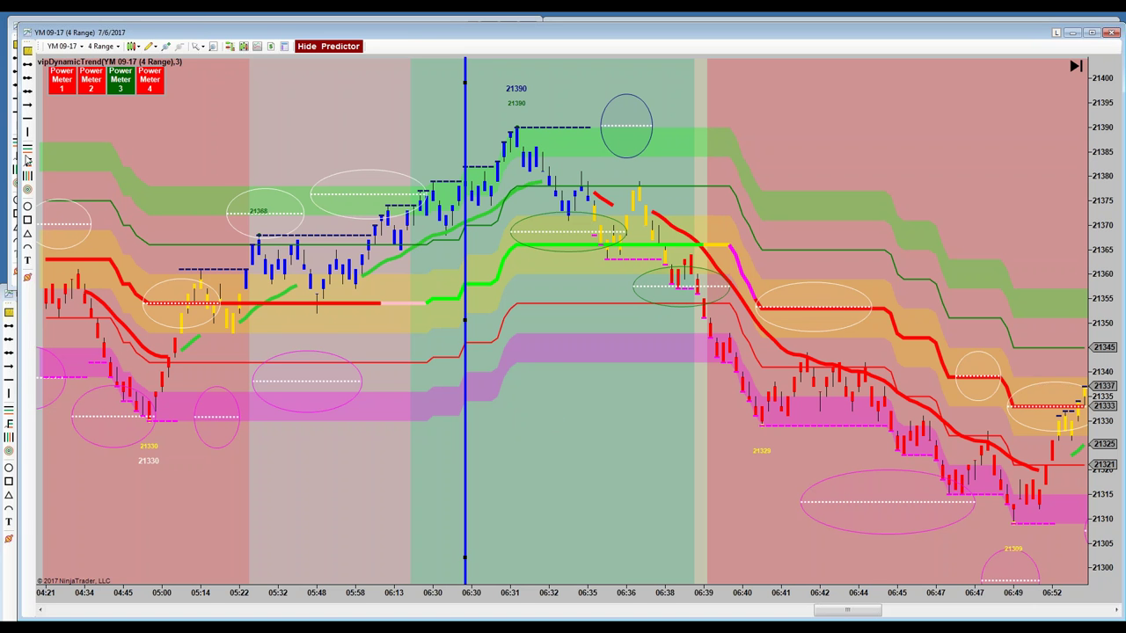
click(28, 261)
click(174, 155)
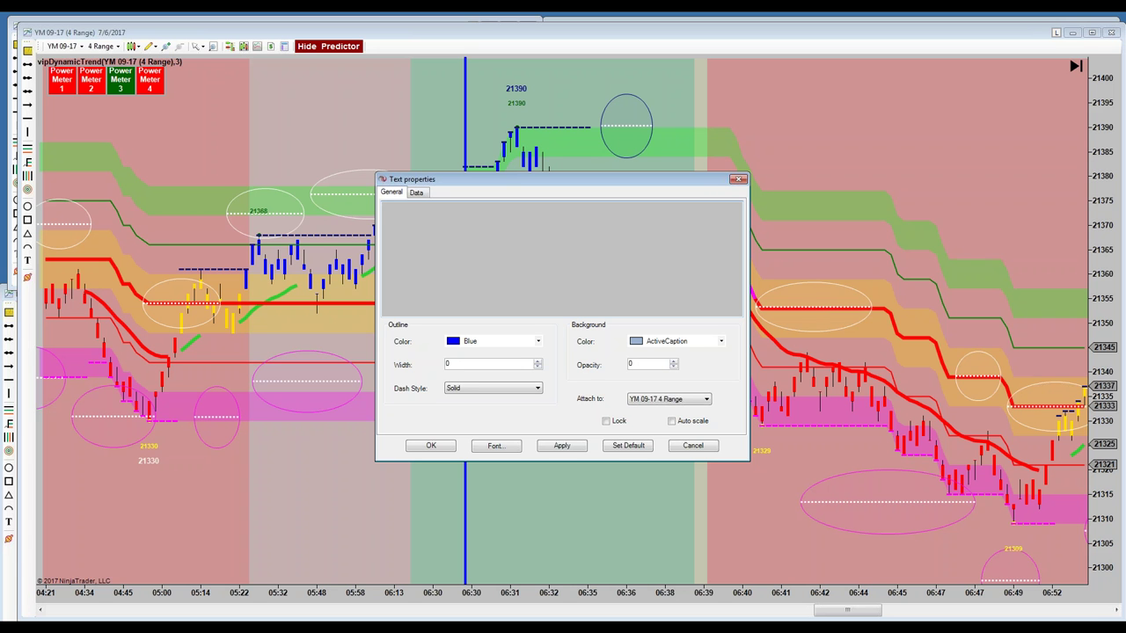
text(1 - Insr)
key(BackSpace)
text(trument Selection)
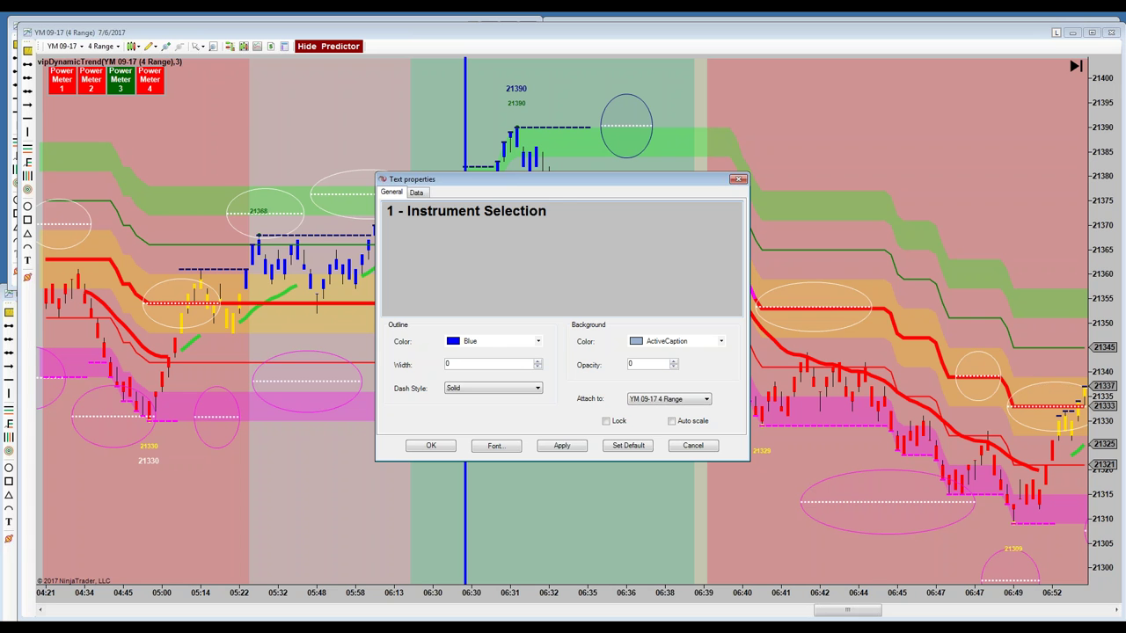
text( - 1 or 2 charts focus)
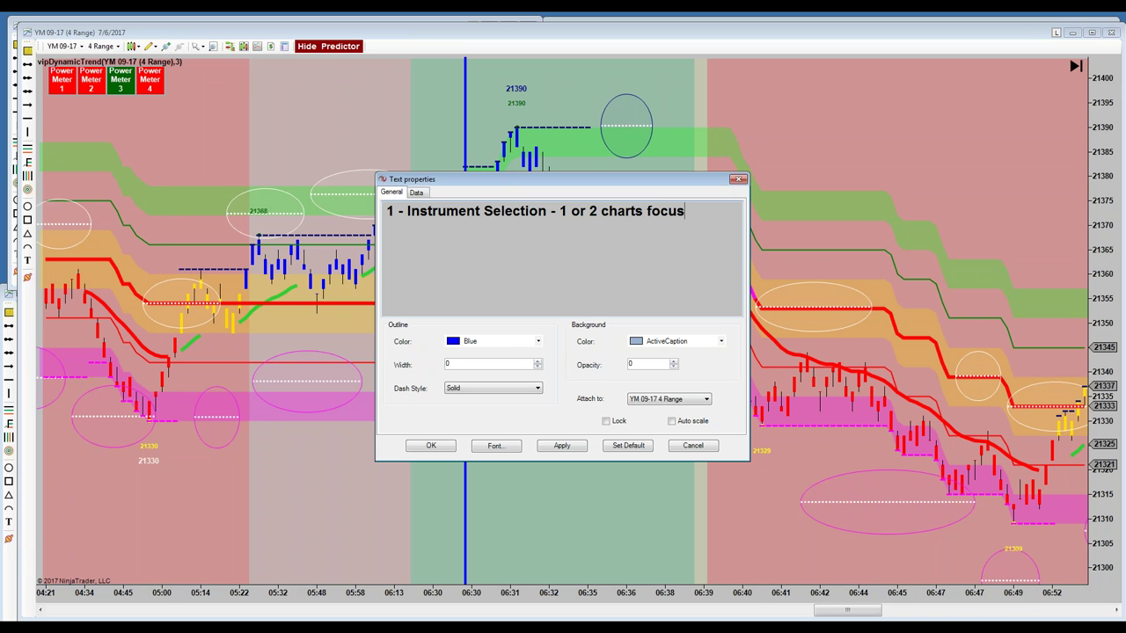
Step: Add the second line "2 - Entries, entries, entries" to the note, separated by a blank line
key(Return)
text(2 - Entries, entries)
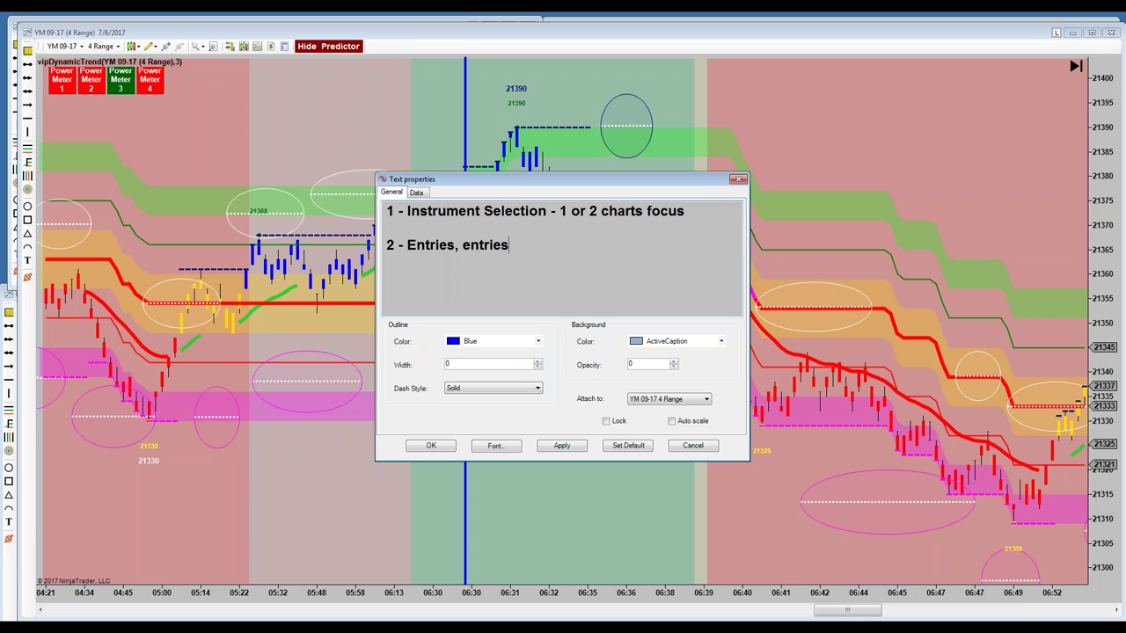
text(, entries)
key(Return)
key(Return)
Step: Finish the note with the line "3 - Confidence" and position it just below the power meters, clear of the chart's edge
click(633, 250)
click(387, 277)
text(3 - Conf)
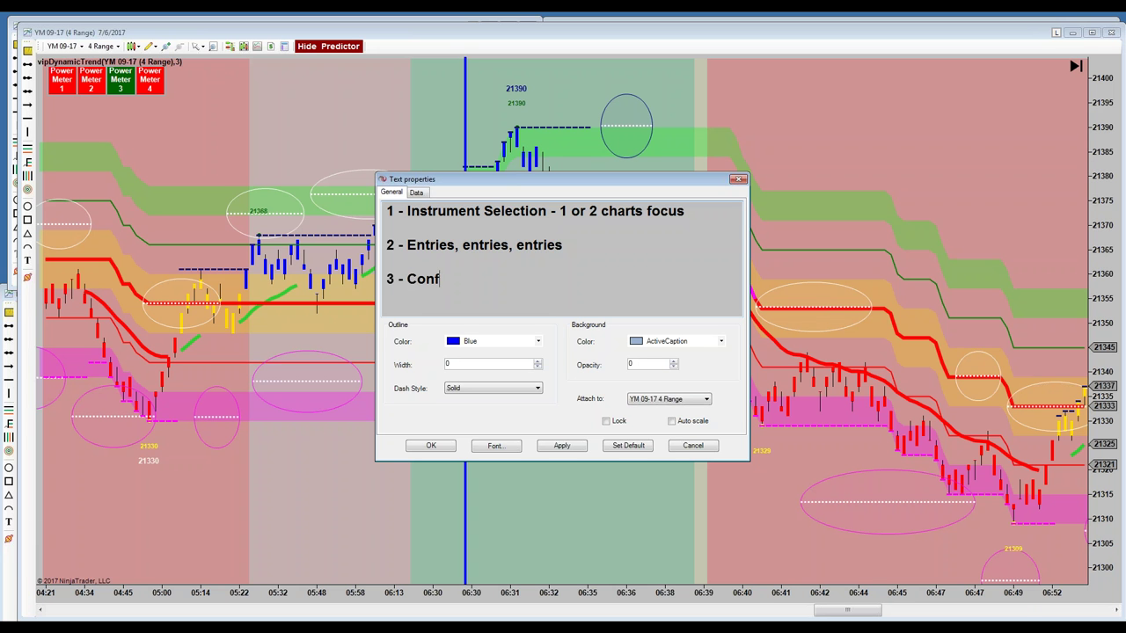
text(idence)
click(431, 445)
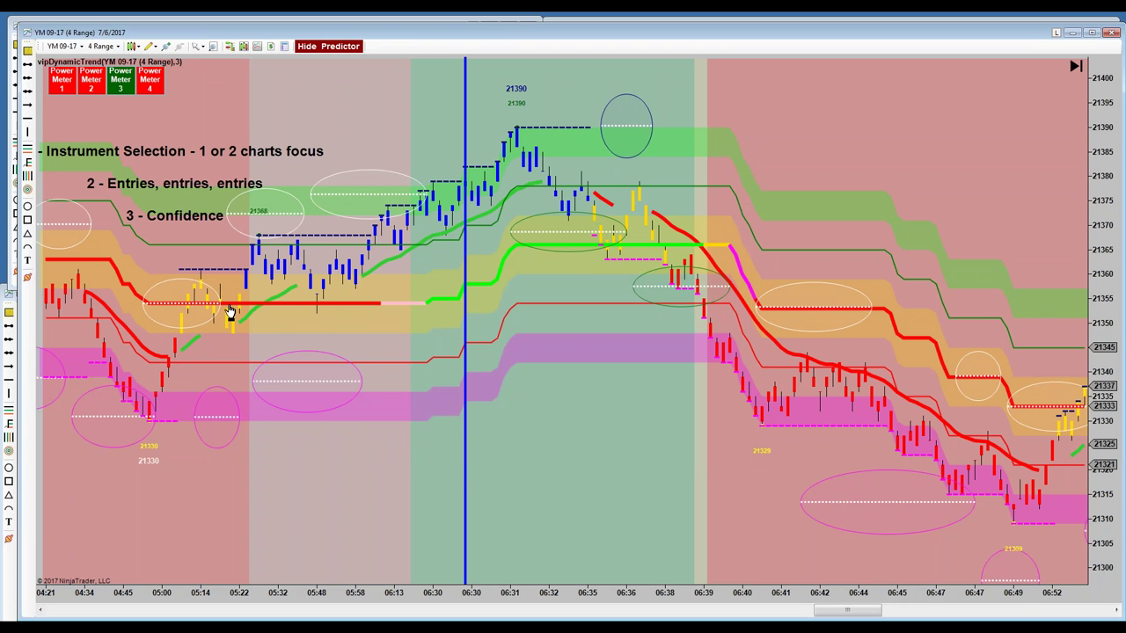
drag(254, 113, 221, 121)
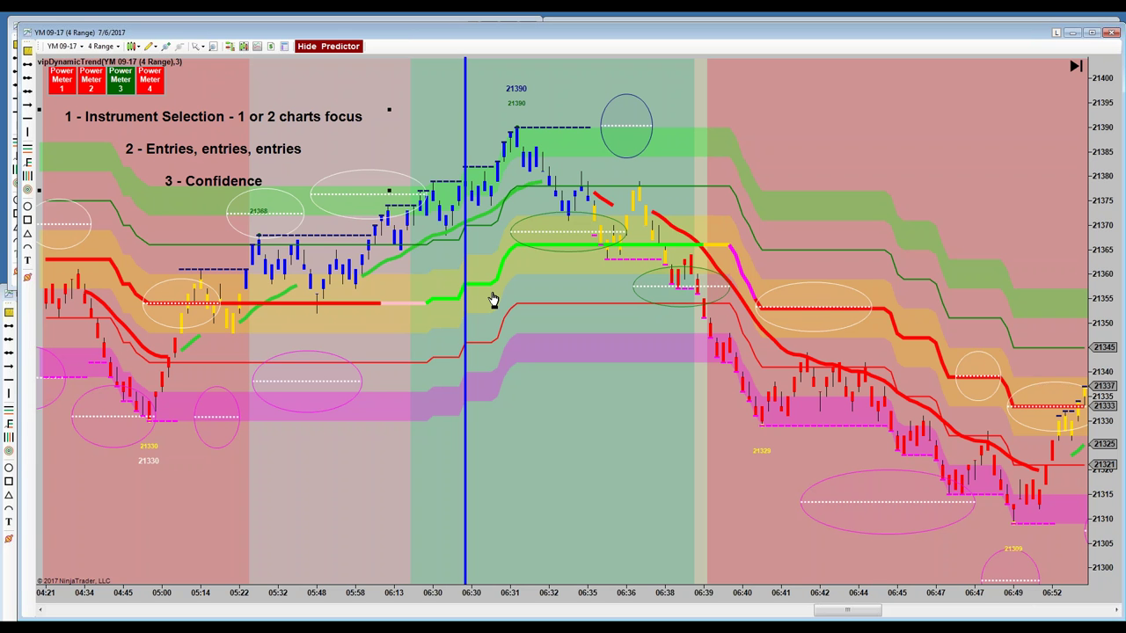
drag(247, 146, 251, 154)
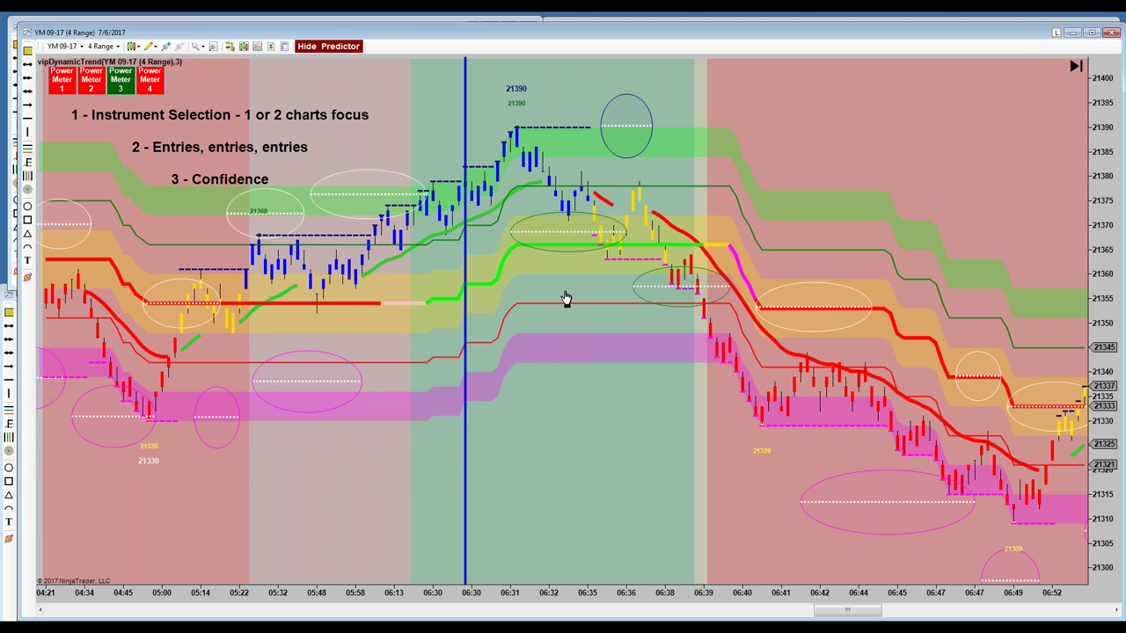
Step: Draw a rectangle around the pullback bars between about 06:35 and 06:36, spanning roughly 21363 to 21370
click(28, 220)
click(580, 222)
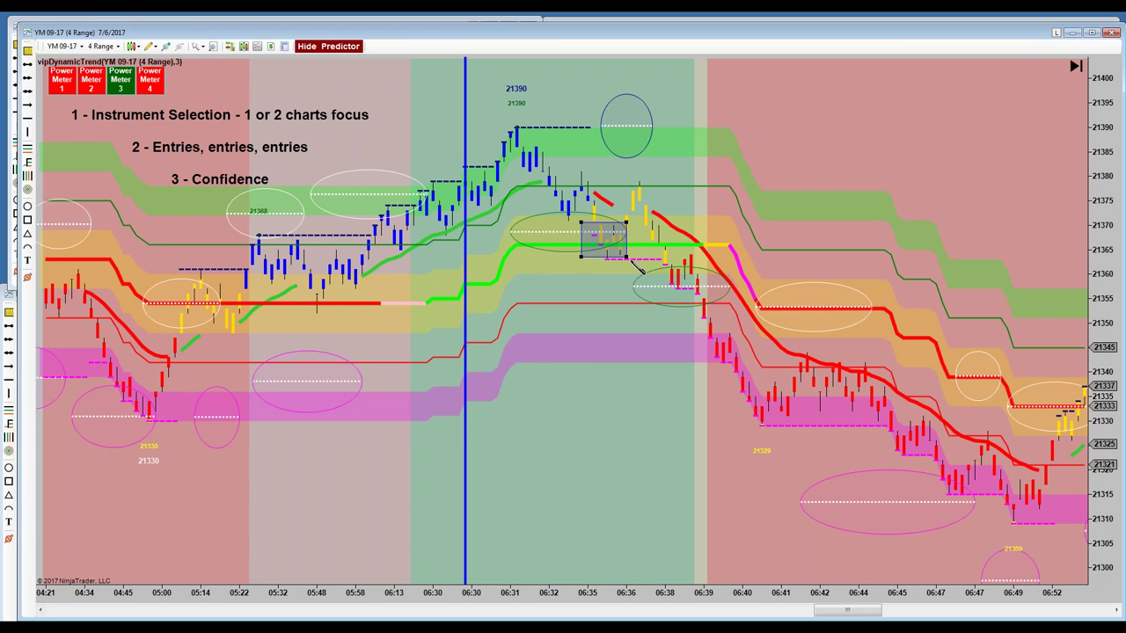
click(631, 259)
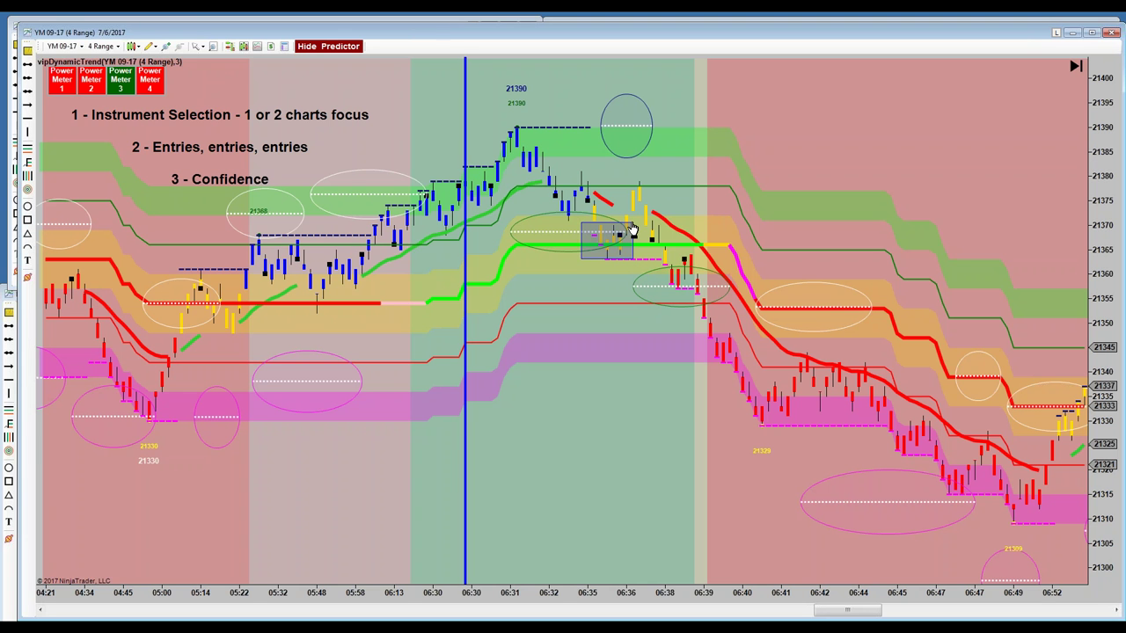
Step: Extend the entry rectangle to about 06:40 and draw an arrow from the pullback bars inside it up to about 21380 near 06:36
click(631, 225)
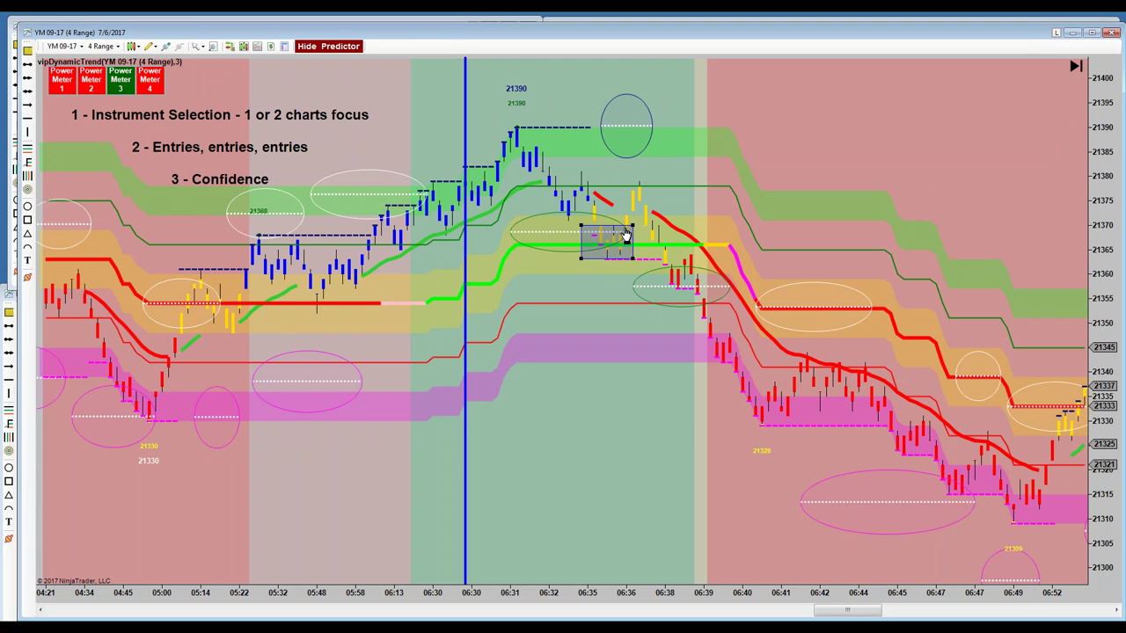
drag(633, 224, 737, 225)
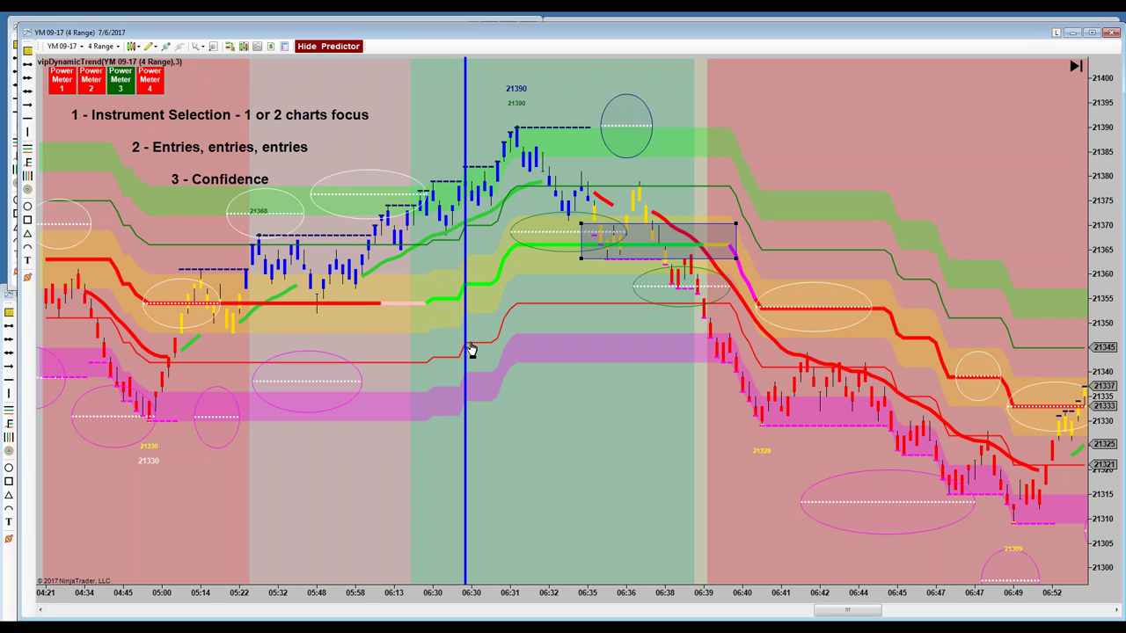
click(201, 47)
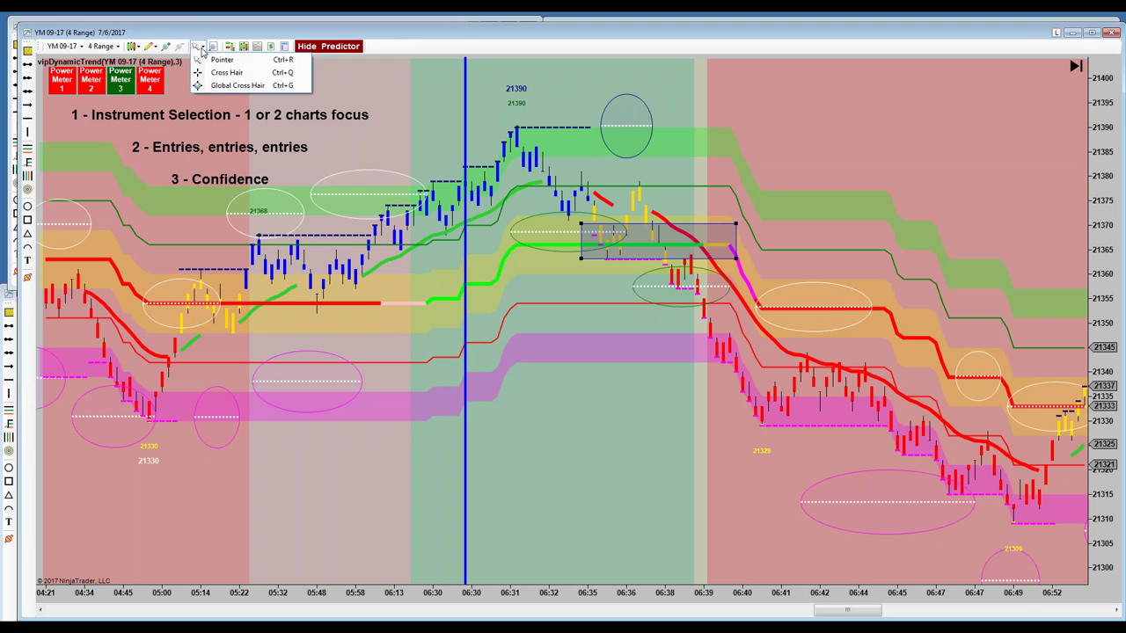
click(211, 86)
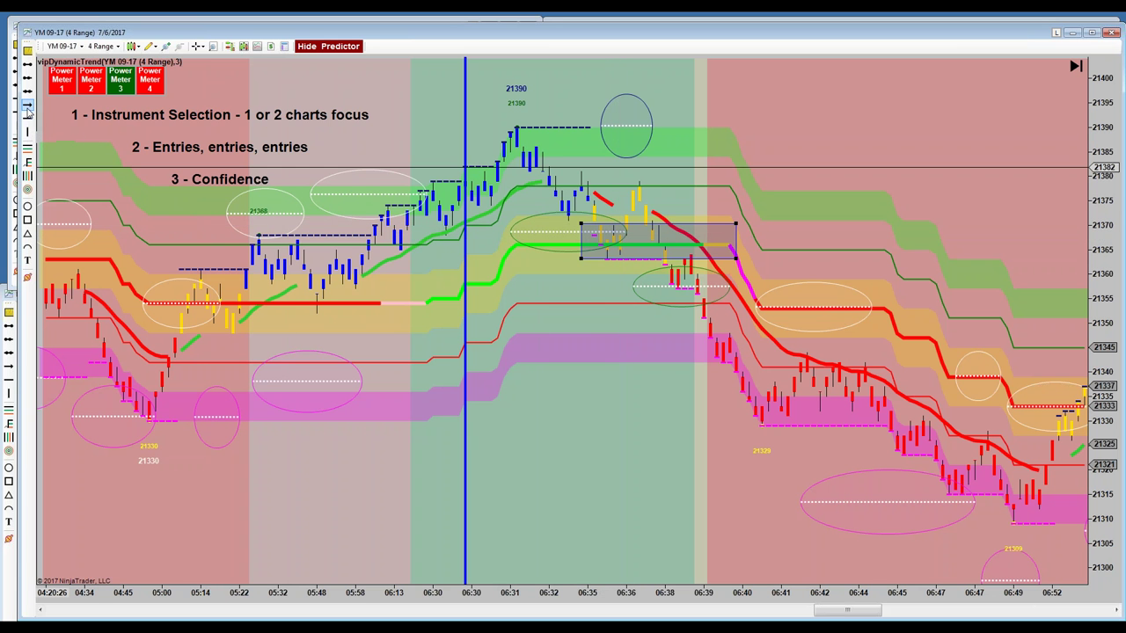
click(613, 230)
click(629, 177)
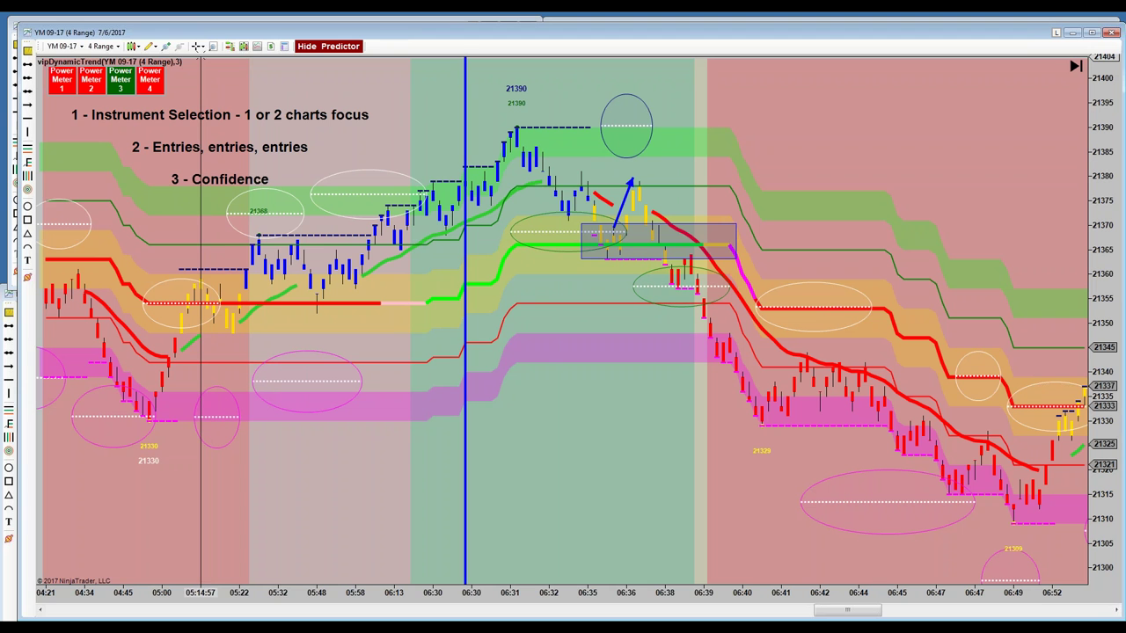
click(198, 46)
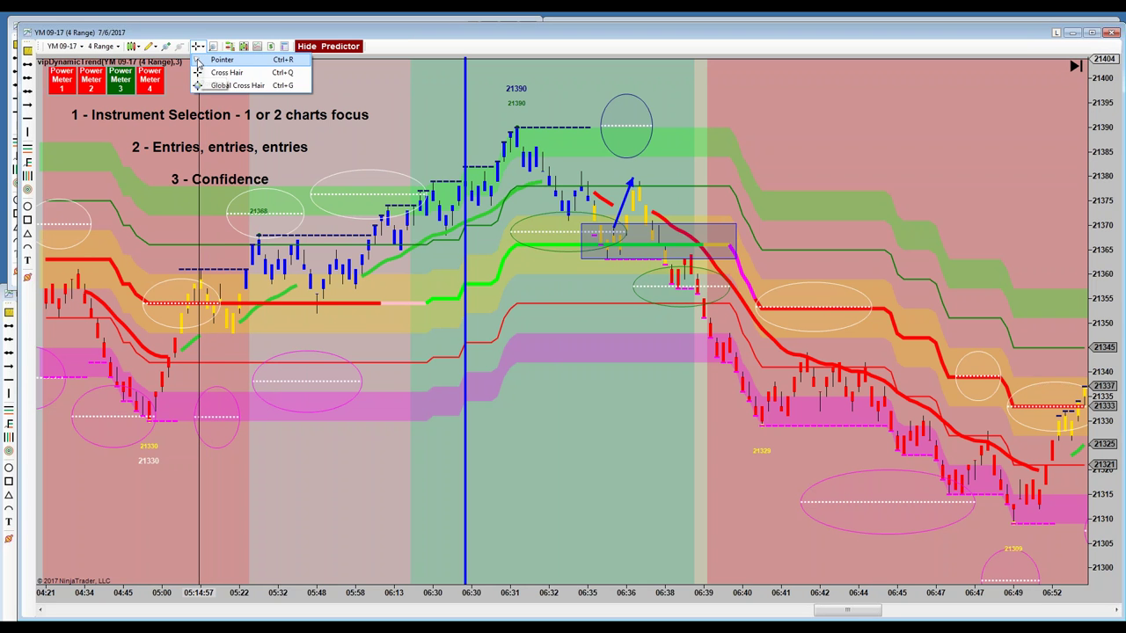
click(202, 60)
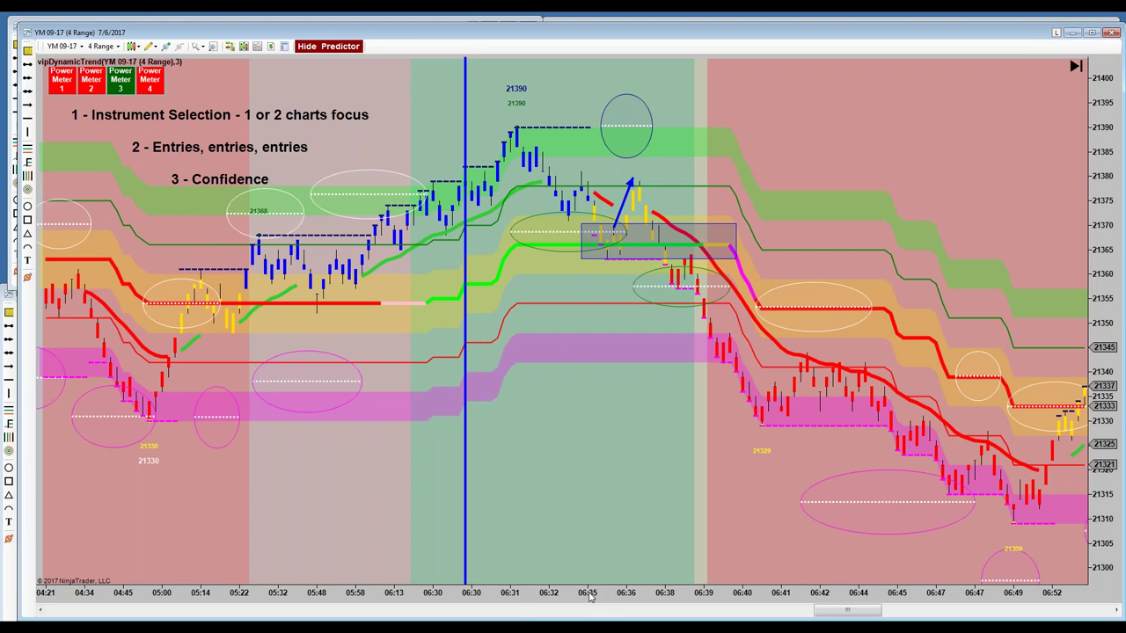
Step: Draw a small ellipse around the bar near 06:38 at the rectangle's lower edge, spanning roughly 21361 to 21366
drag(520, 603, 451, 609)
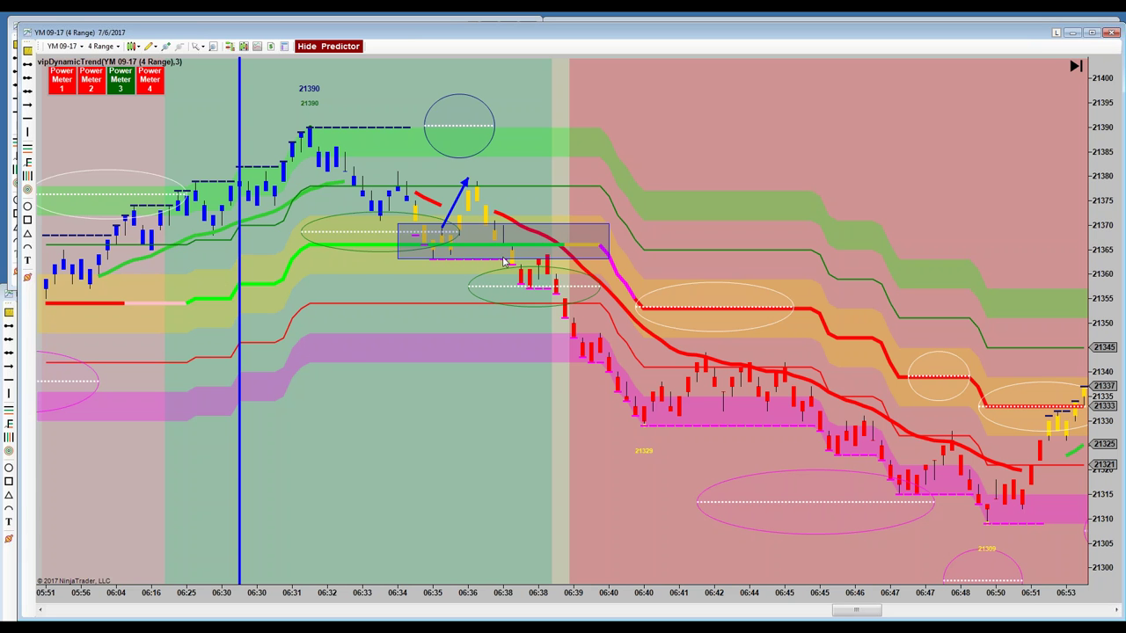
click(27, 206)
drag(494, 242, 530, 268)
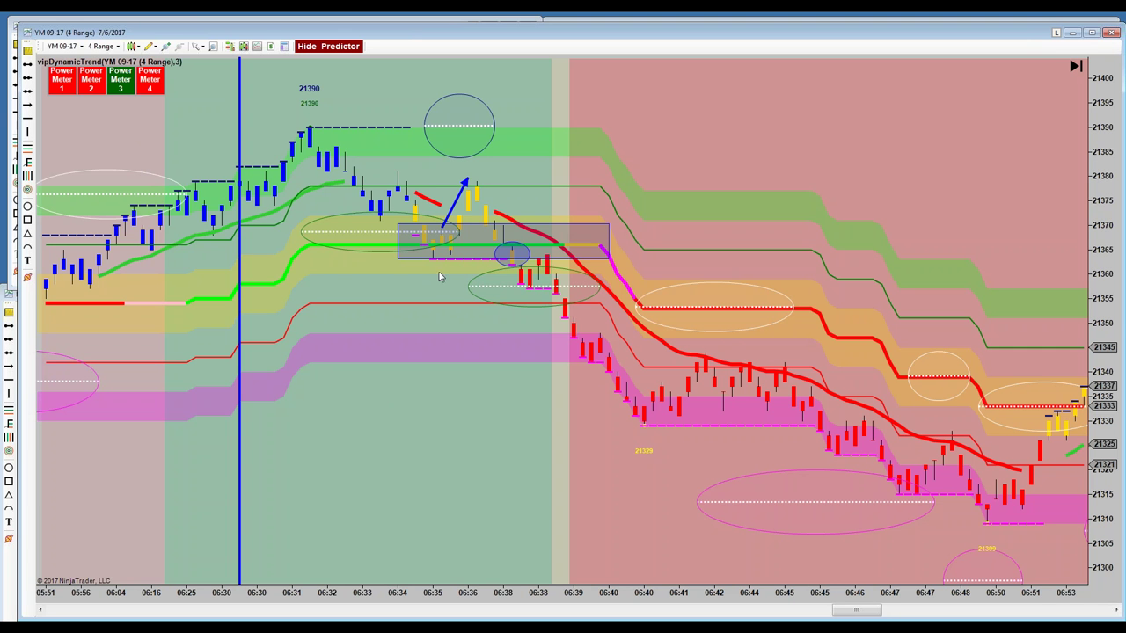
Step: Draw a downward arrow from the rectangle's lower edge near 06:36 to about 21354 near 06:38
click(63, 48)
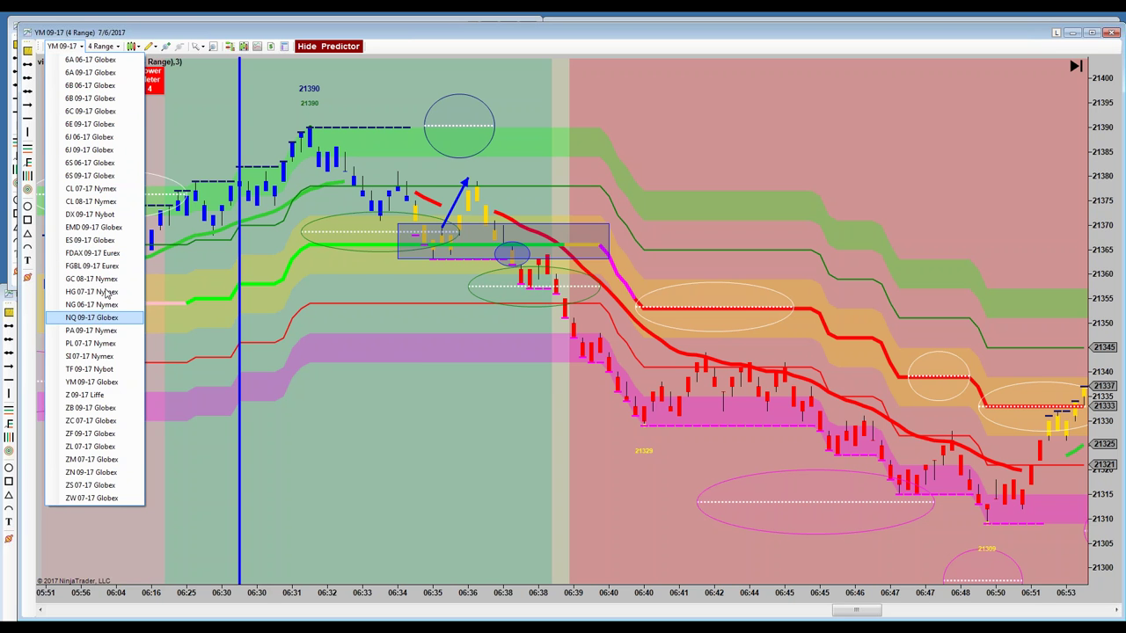
click(450, 389)
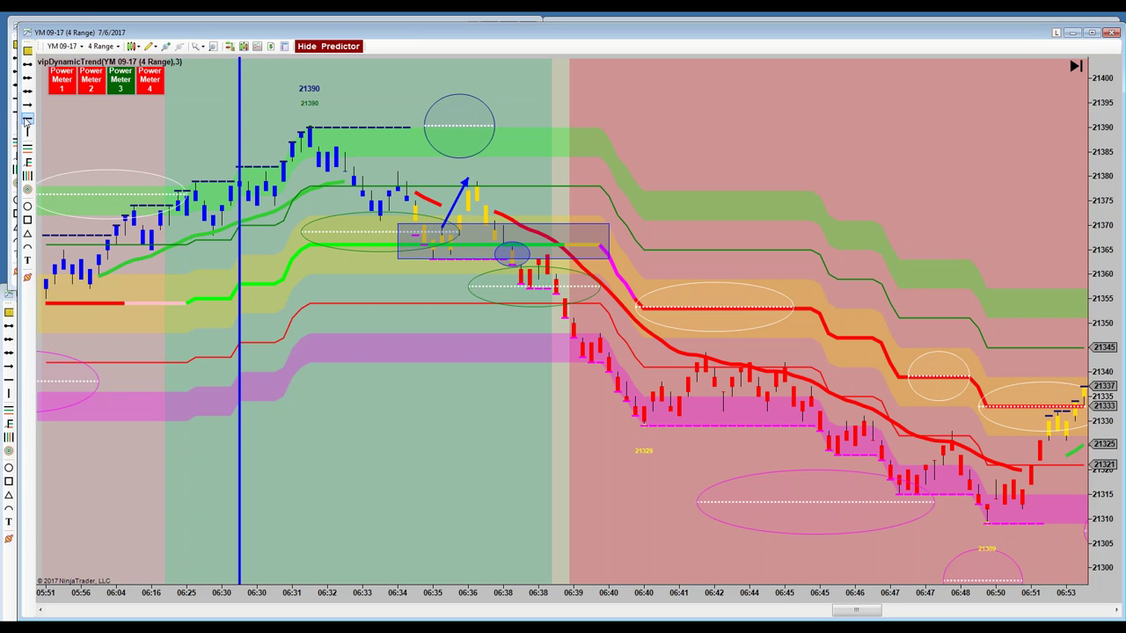
click(27, 117)
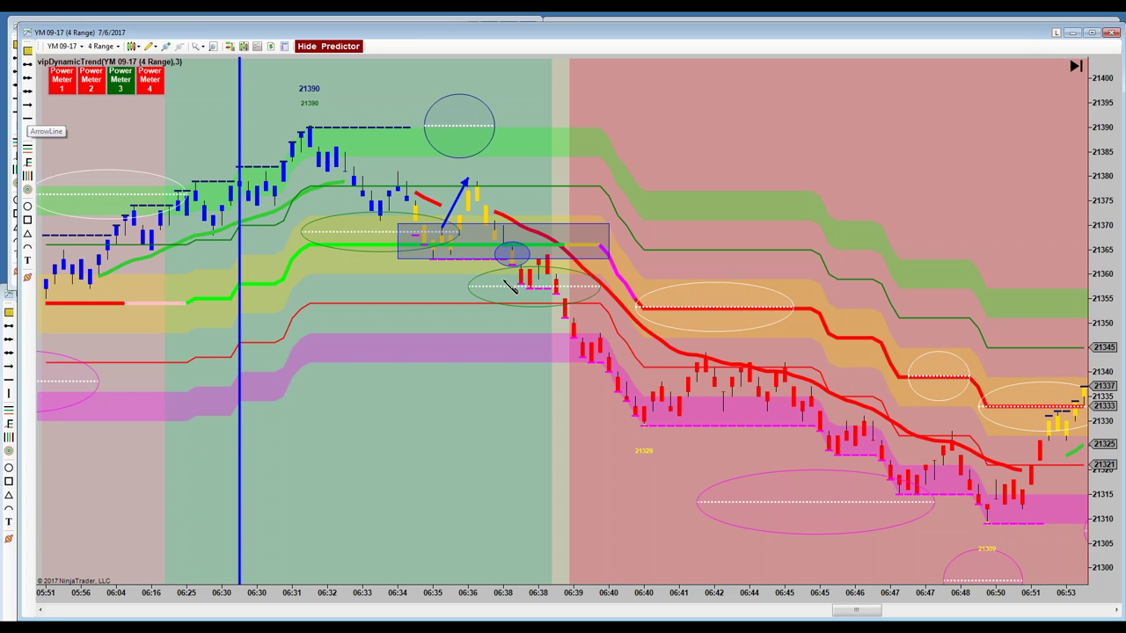
click(477, 258)
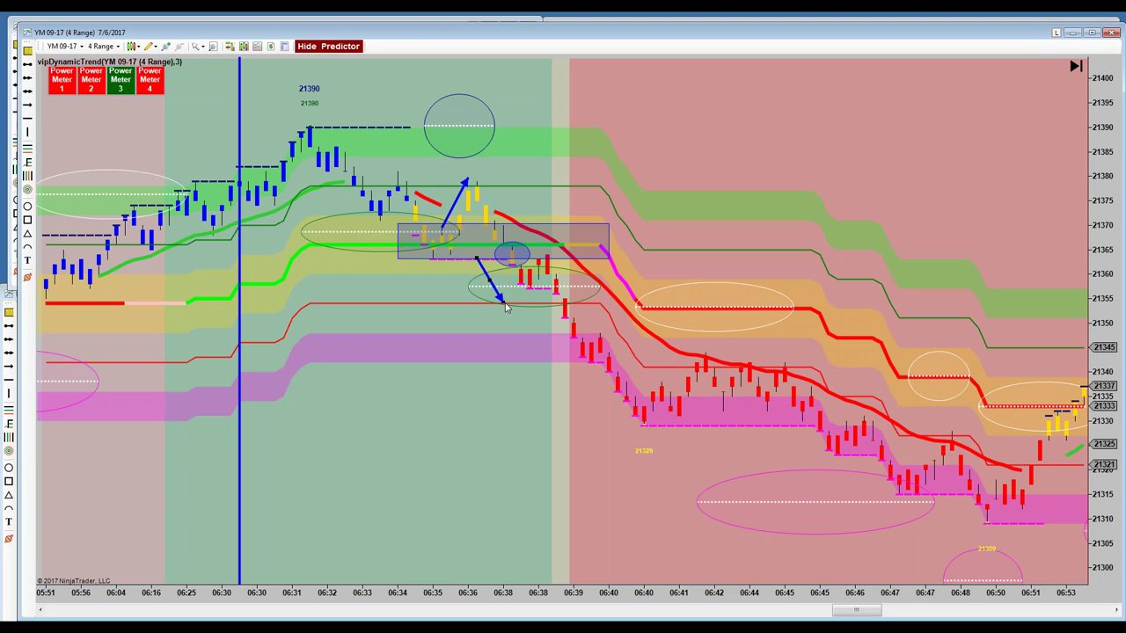
Step: Draw a second arrow rising from the downward arrow's tip at about 21354 to the rectangle's lower edge at about 06:39
click(28, 107)
click(510, 304)
click(539, 277)
click(564, 249)
drag(564, 251, 576, 265)
Step: Examine the price and time levels of the bars below the rectangle with the cross hair, and return to the pointer
click(198, 47)
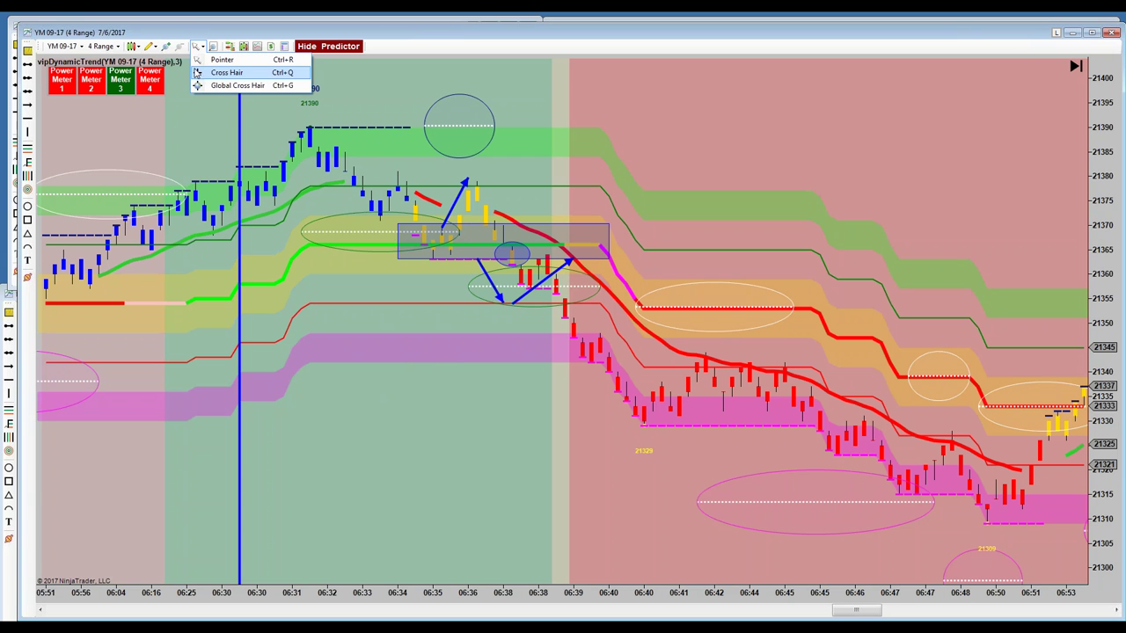
click(199, 73)
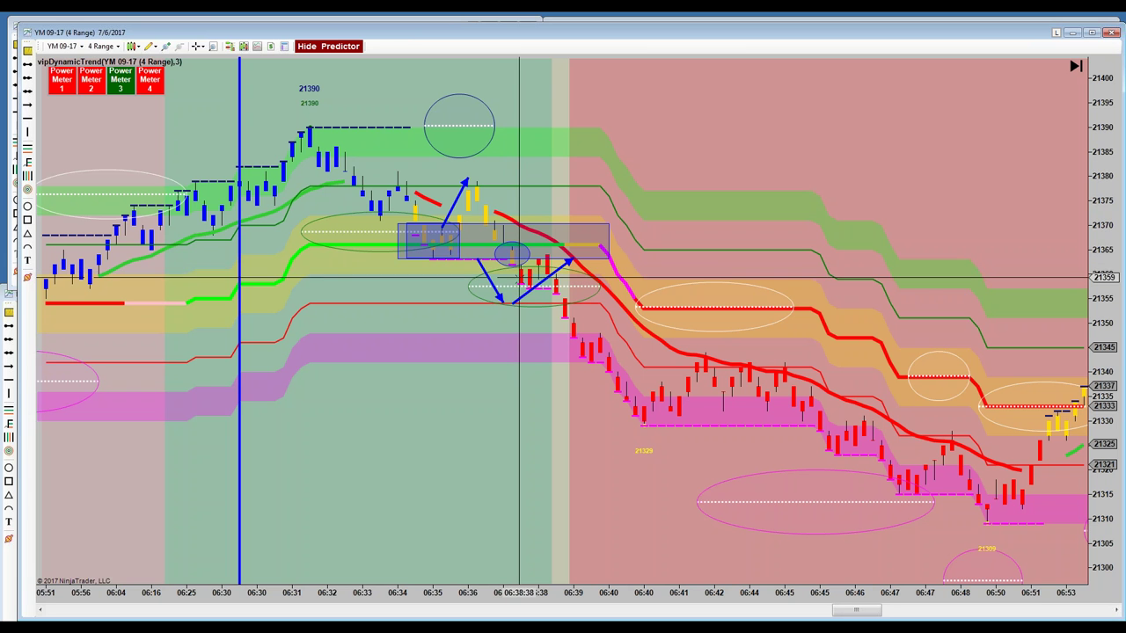
click(197, 47)
click(204, 60)
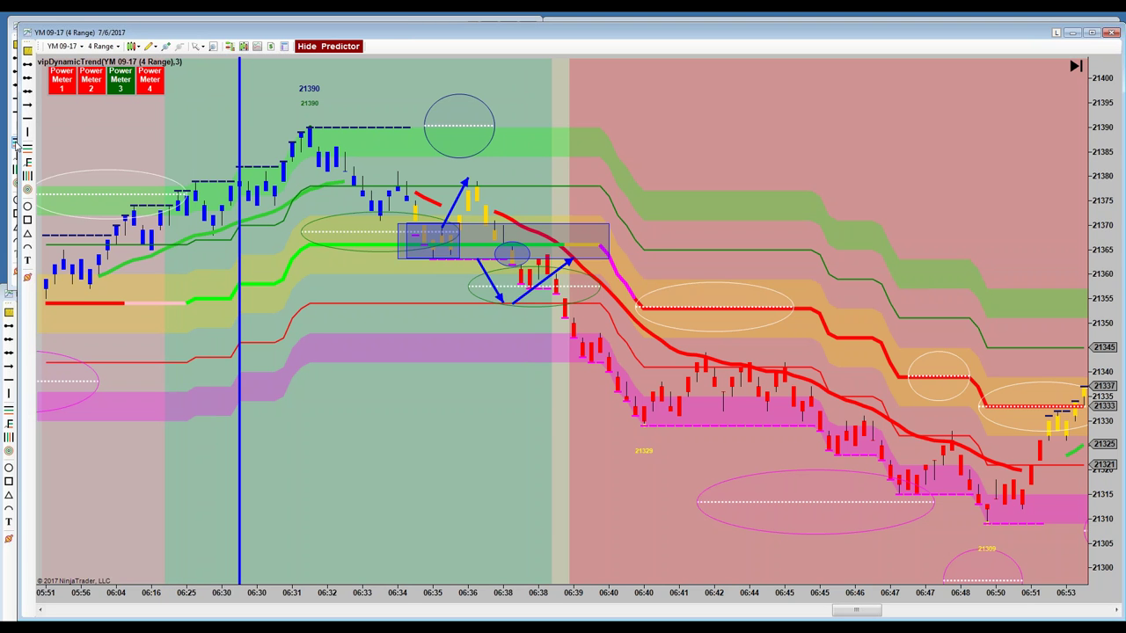
Step: Narrow the YM chart window to expose the charts behind it, keeping the annotated bars from 06:30 to 06:42 in view
drag(16, 141, 497, 163)
drag(627, 517, 1035, 575)
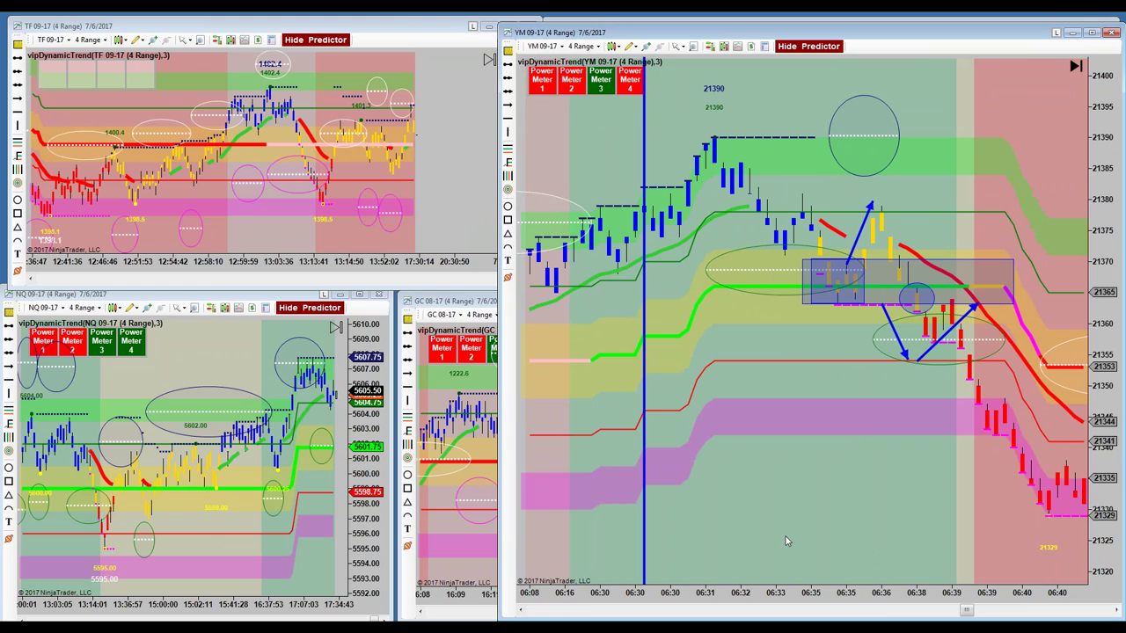
drag(787, 541, 827, 539)
drag(678, 389, 687, 390)
drag(956, 473, 844, 484)
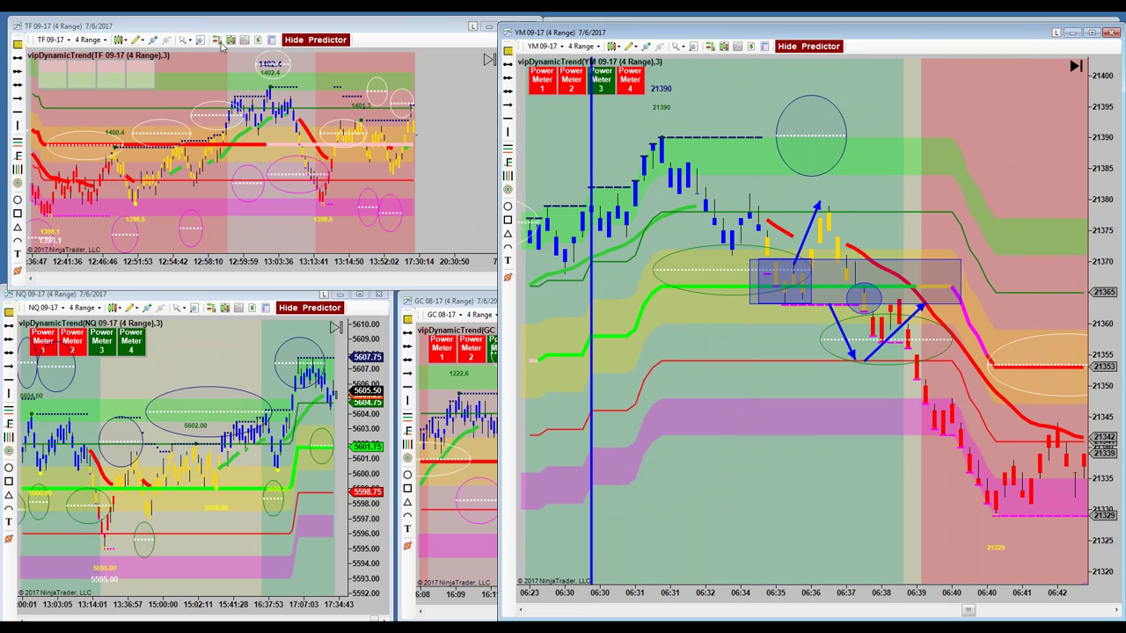
Step: Bring the NQ 4 Range chart forward and enlarge its window to cover most of the workspace
click(182, 304)
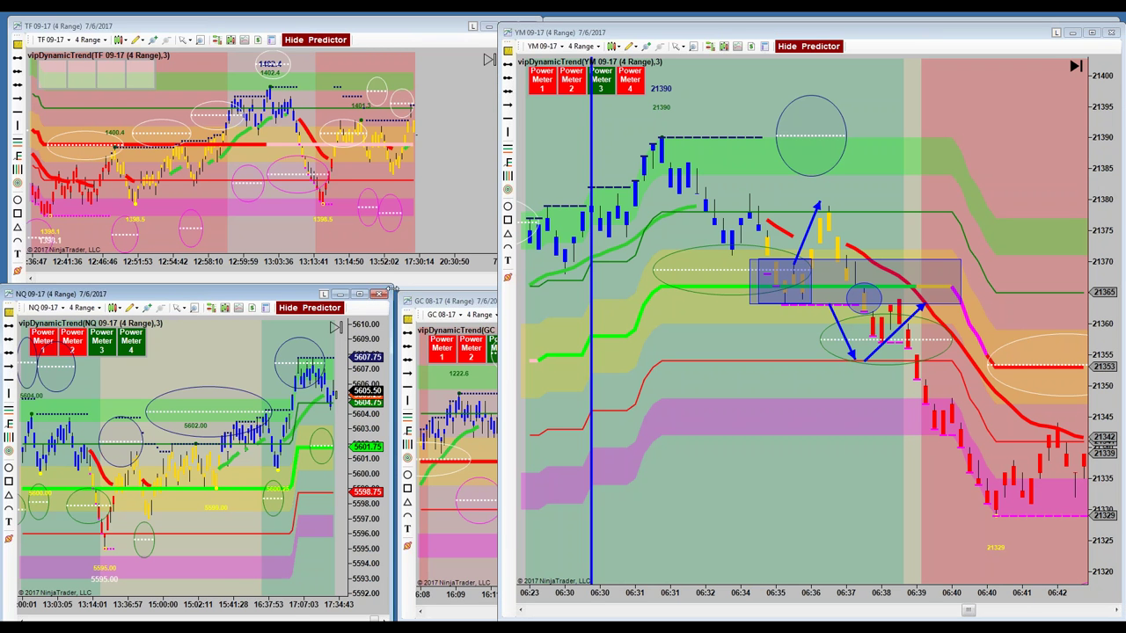
drag(393, 289, 487, 28)
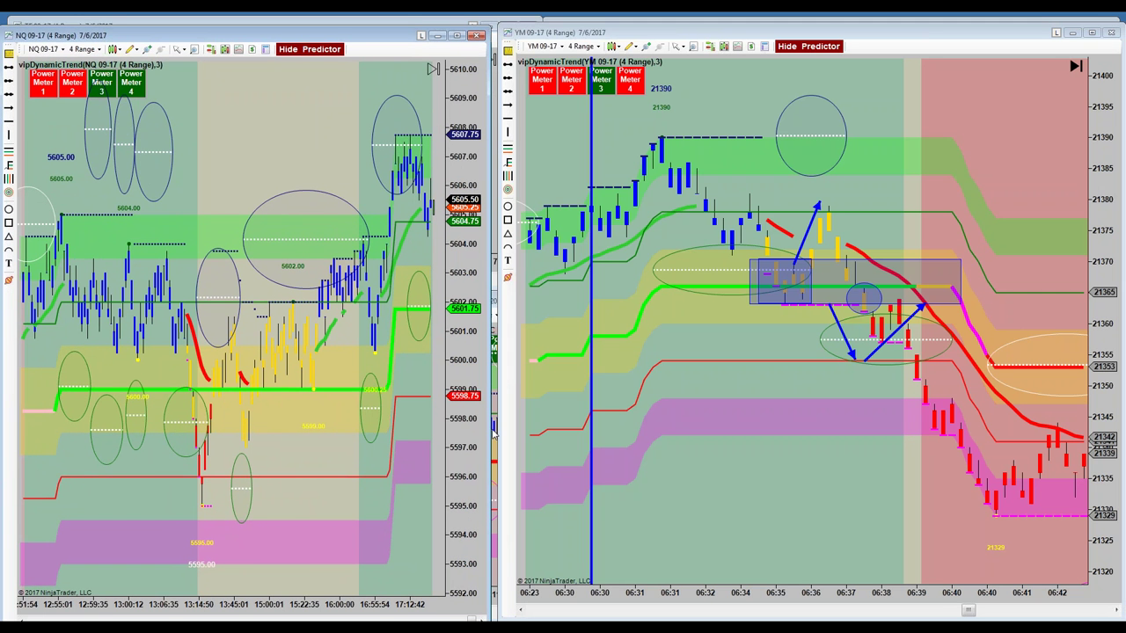
drag(486, 431, 1032, 521)
Step: Review the NQ chart's price action back through the session to the 06:30 open
scroll(404, 281, up, 10)
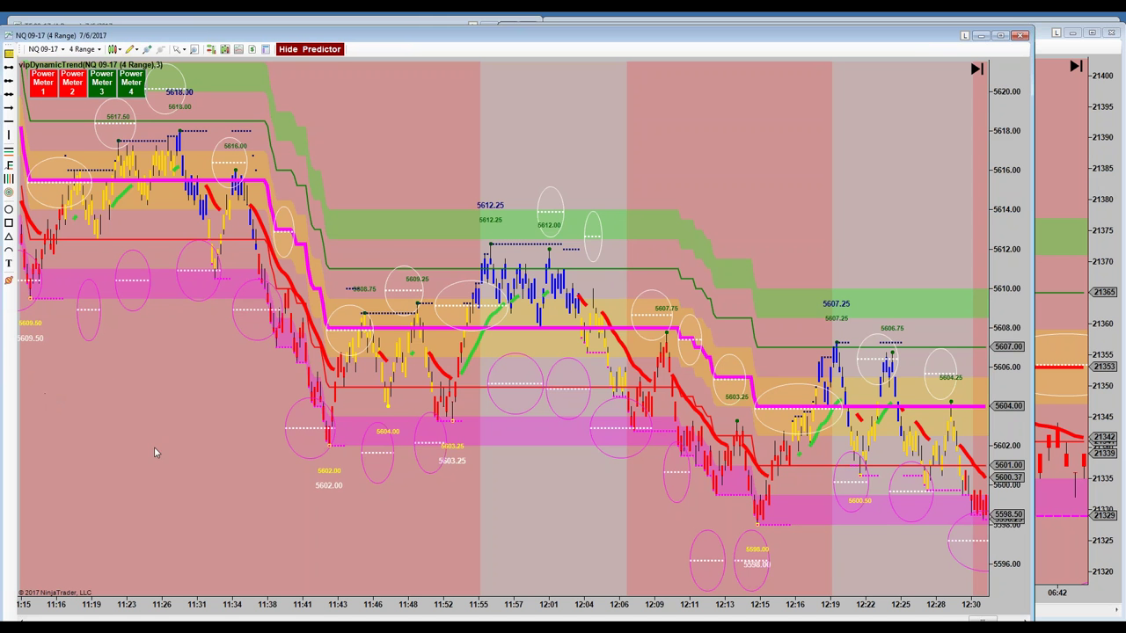
scroll(141, 440, up, 10)
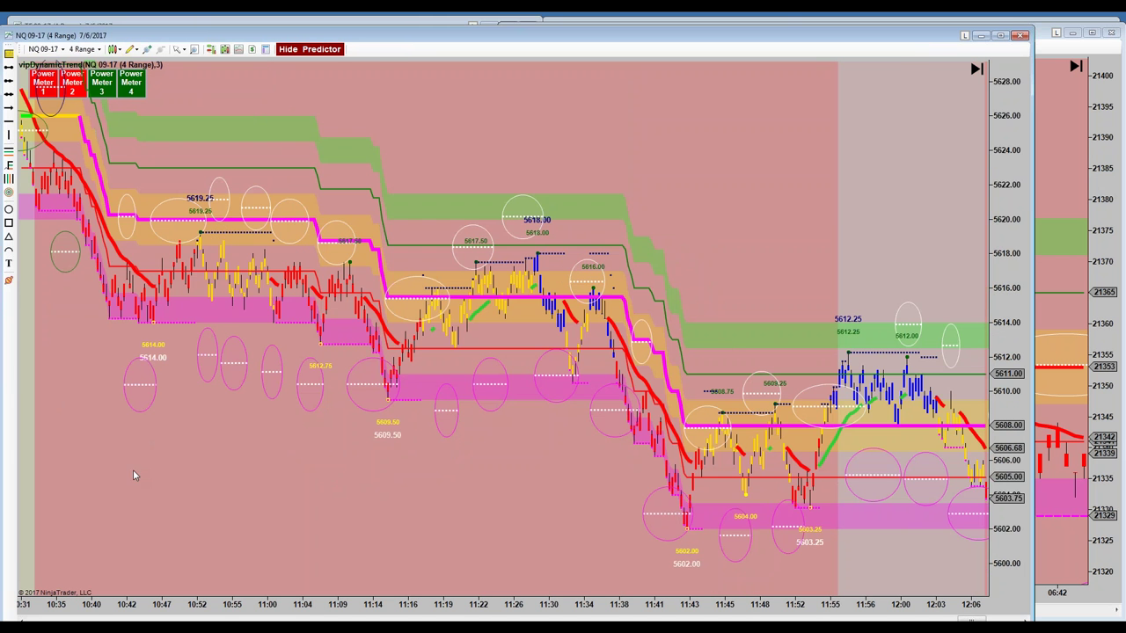
scroll(132, 473, up, 10)
scroll(252, 390, up, 5)
scroll(140, 226, up, 10)
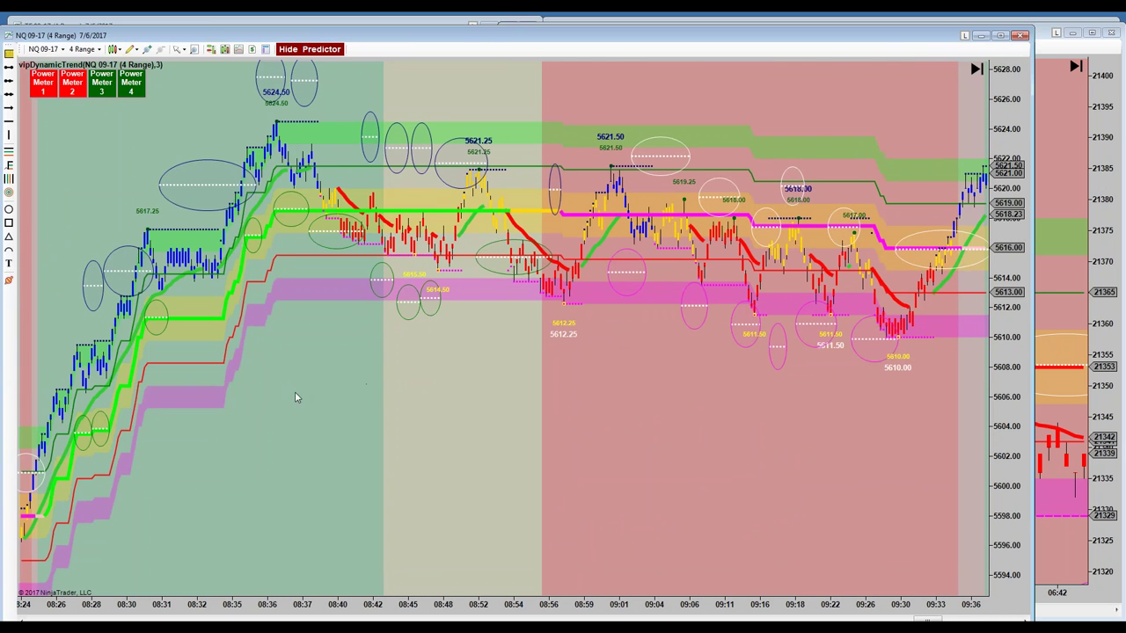
scroll(369, 404, up, 8)
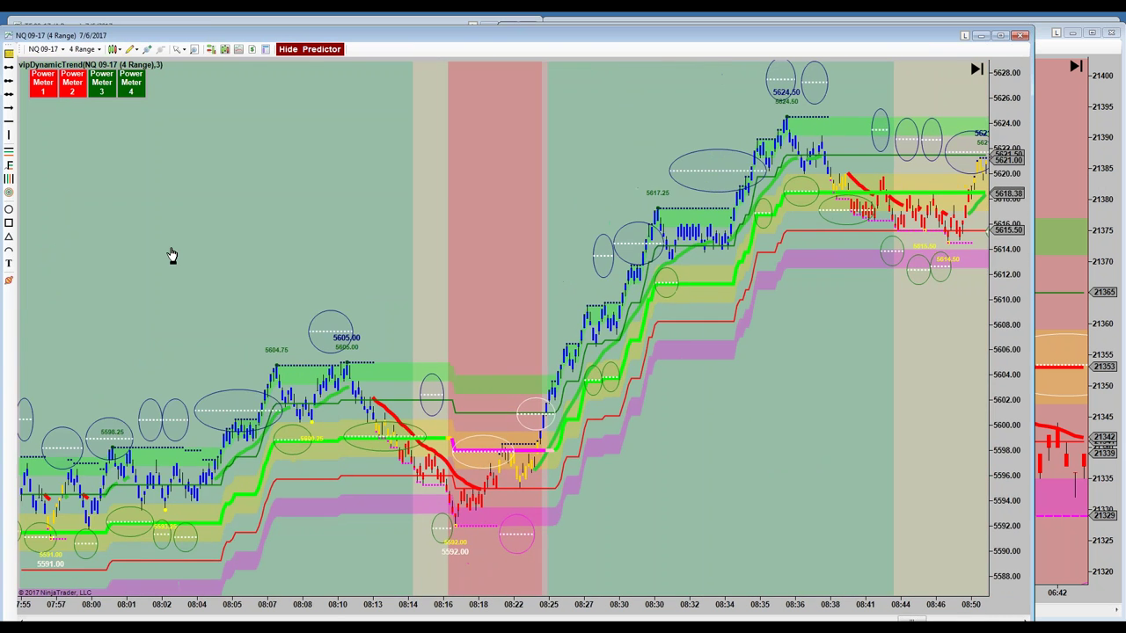
scroll(634, 231, up, 8)
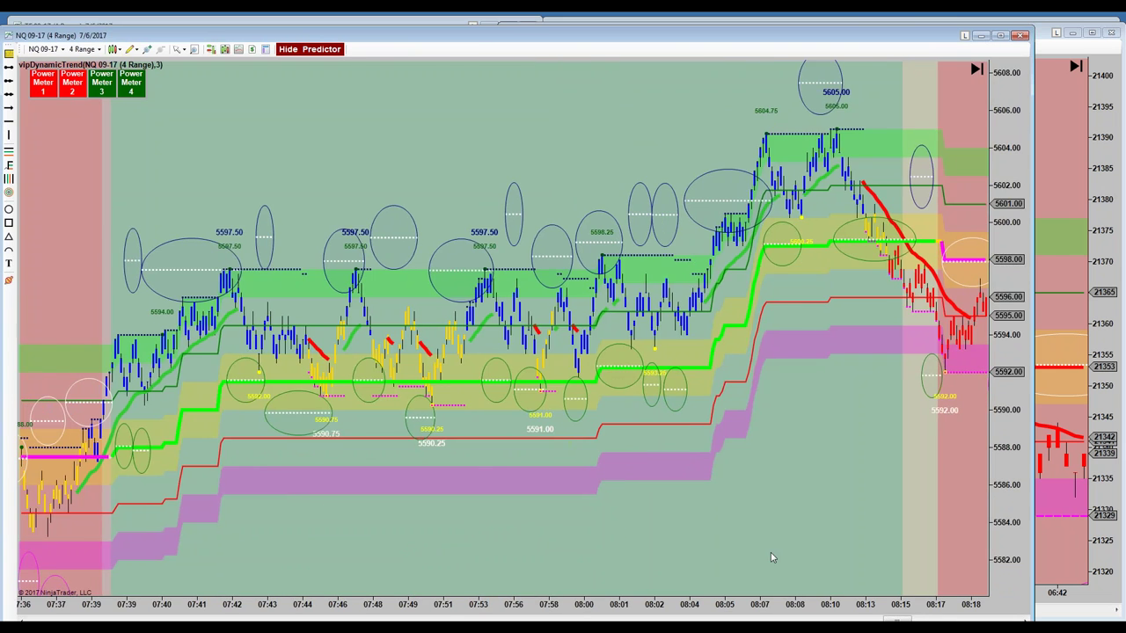
scroll(879, 571, up, 10)
scroll(615, 142, down, 7)
scroll(668, 143, up, 3)
drag(363, 519, 809, 506)
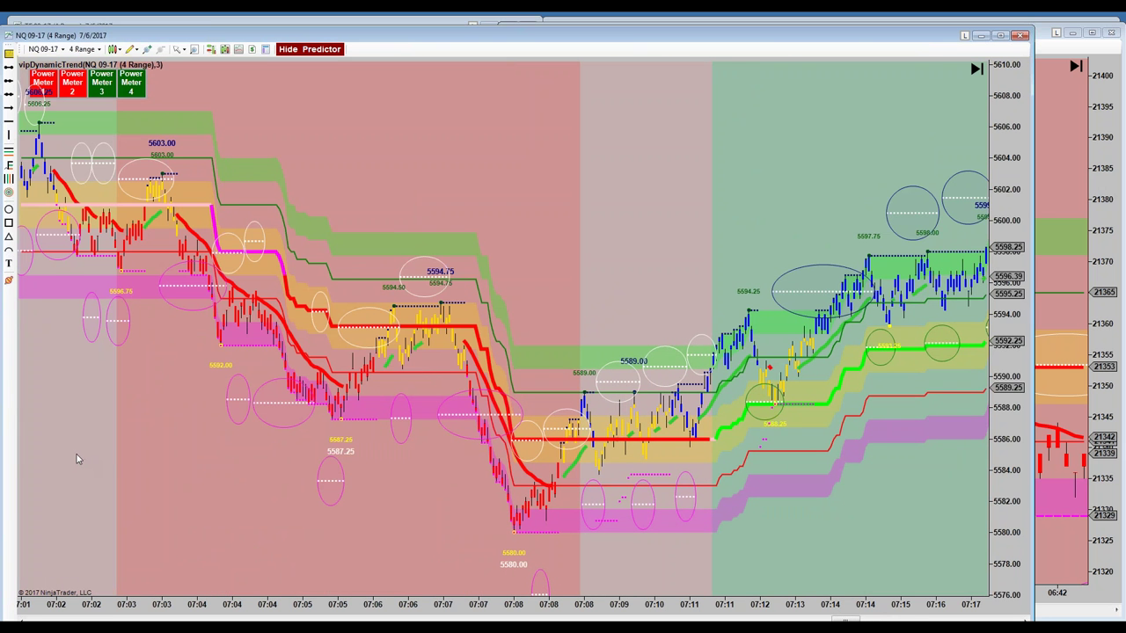
scroll(308, 480, up, 8)
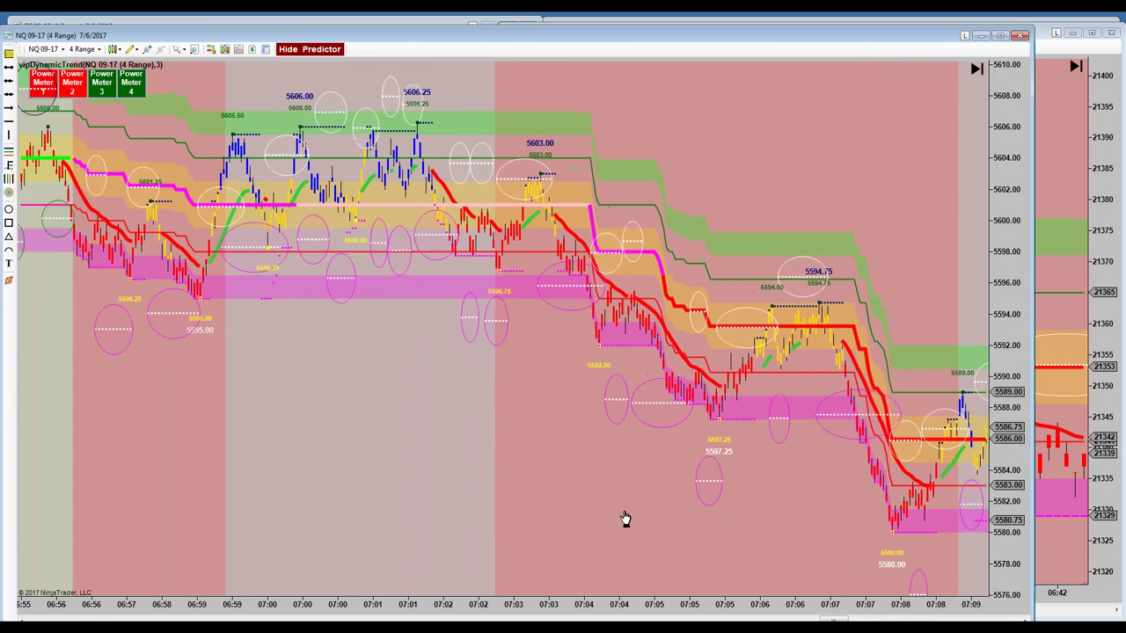
scroll(624, 519, up, 5)
scroll(416, 507, up, 8)
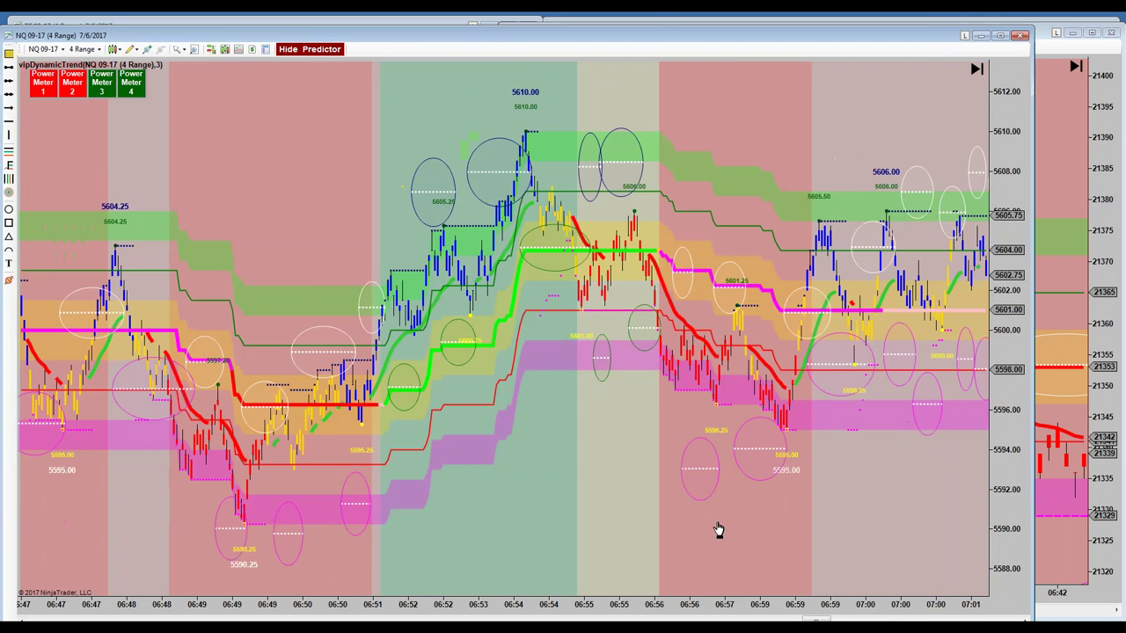
drag(259, 161, 888, 224)
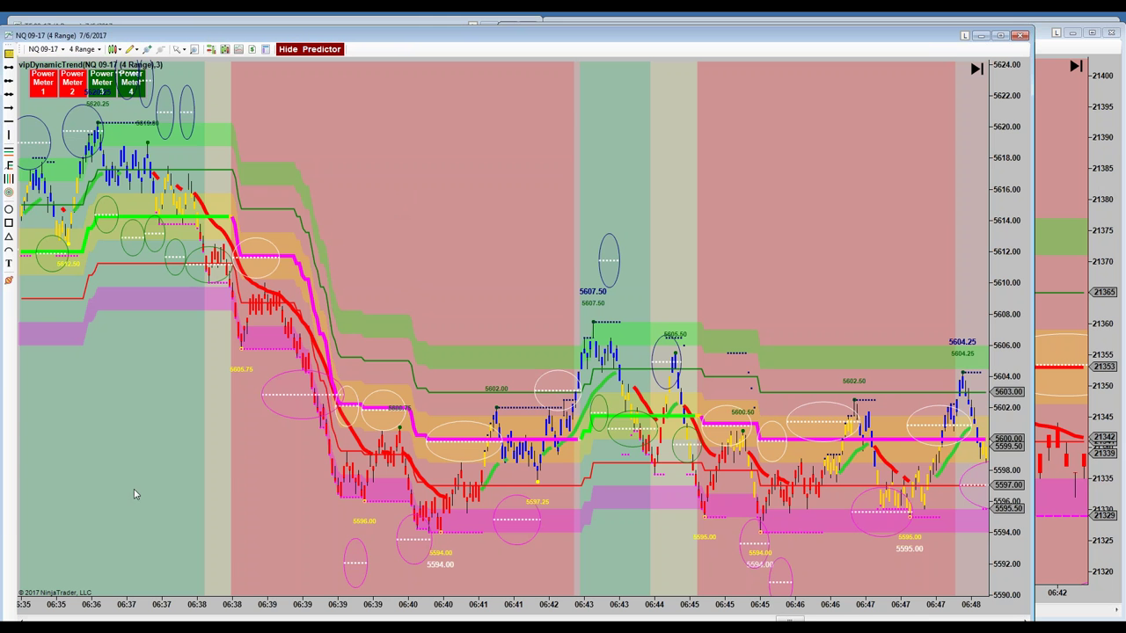
drag(208, 498, 849, 565)
drag(424, 520, 342, 524)
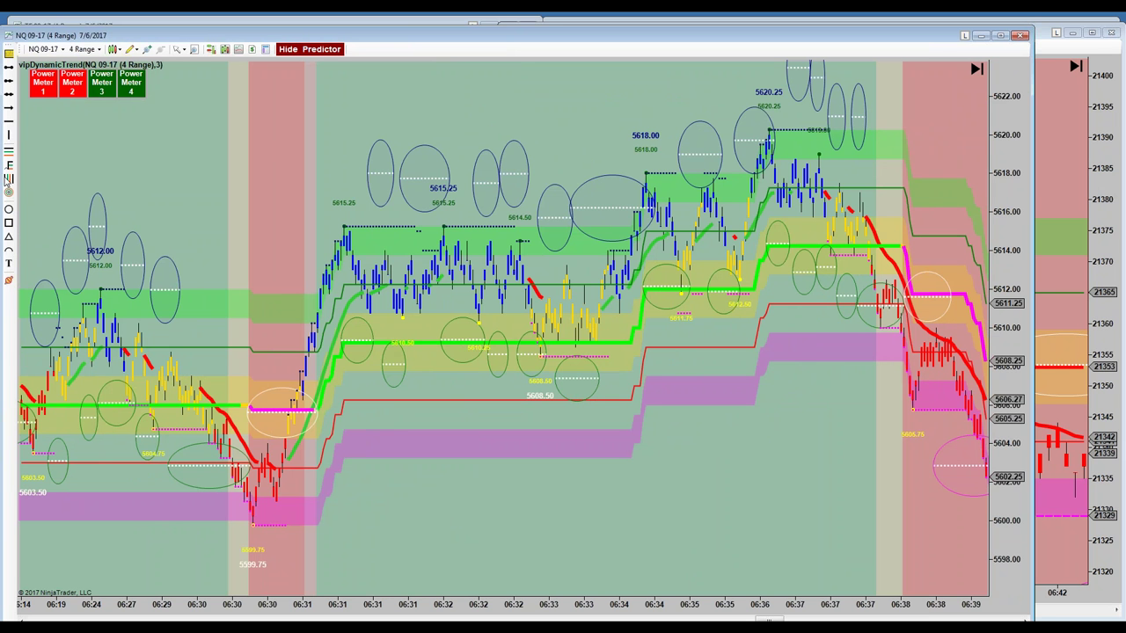
Step: Add a vertical line to the NQ chart at the 06:30 session open
click(9, 134)
click(177, 334)
drag(177, 334, 200, 333)
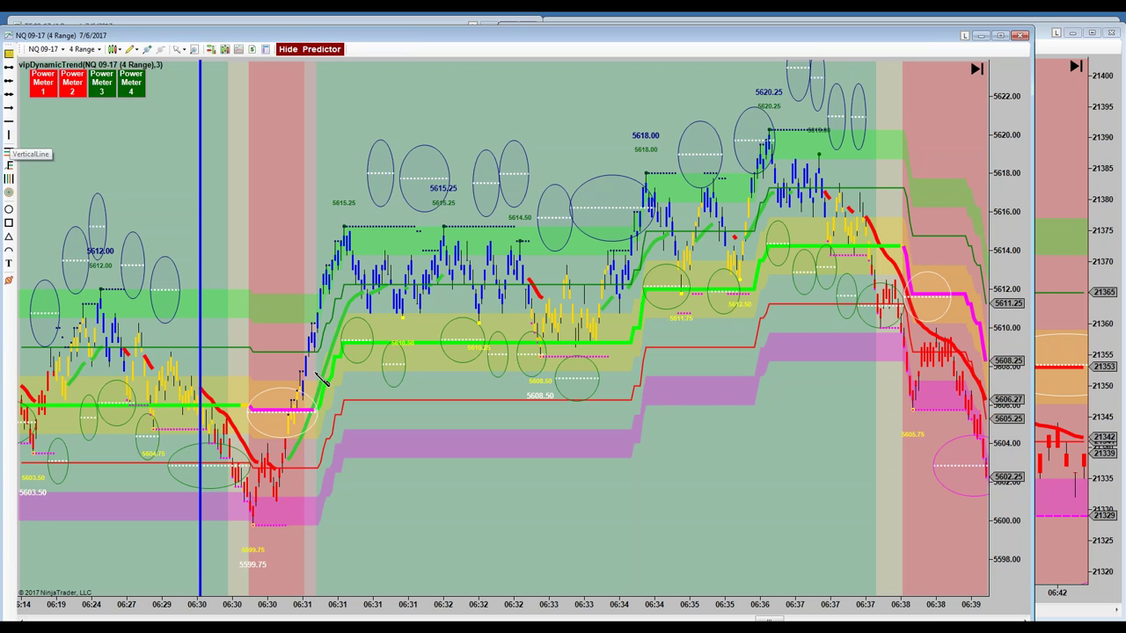
Step: Add vertical lines at about 06:31 and 06:34 on the NQ chart, and fine-tune the 06:30 line's position
click(300, 444)
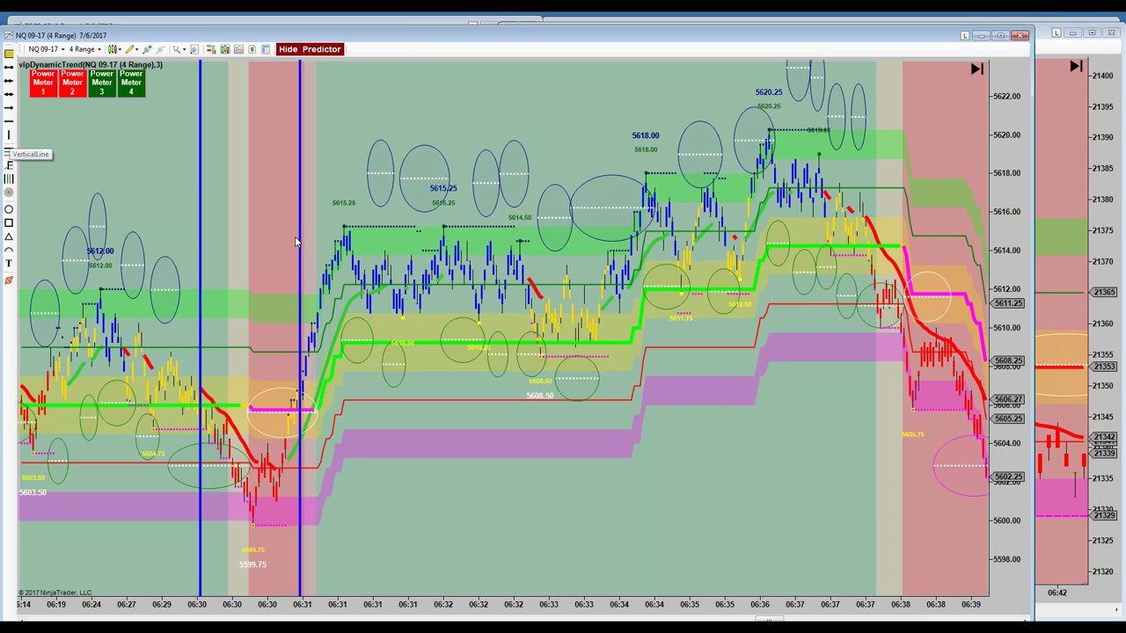
drag(299, 247, 407, 259)
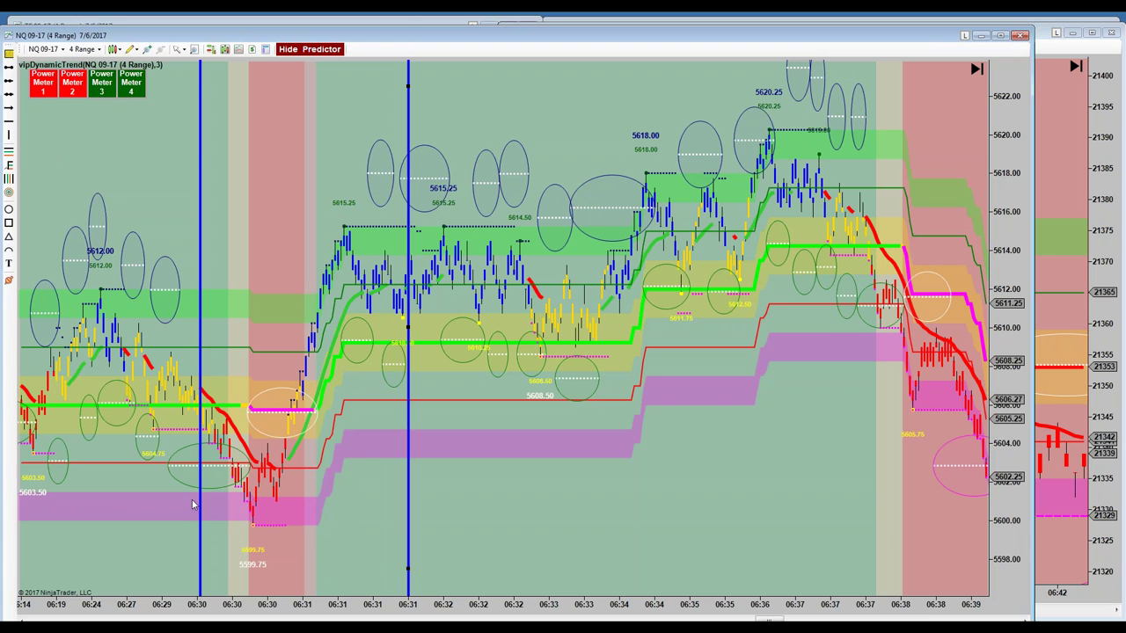
drag(198, 468, 197, 470)
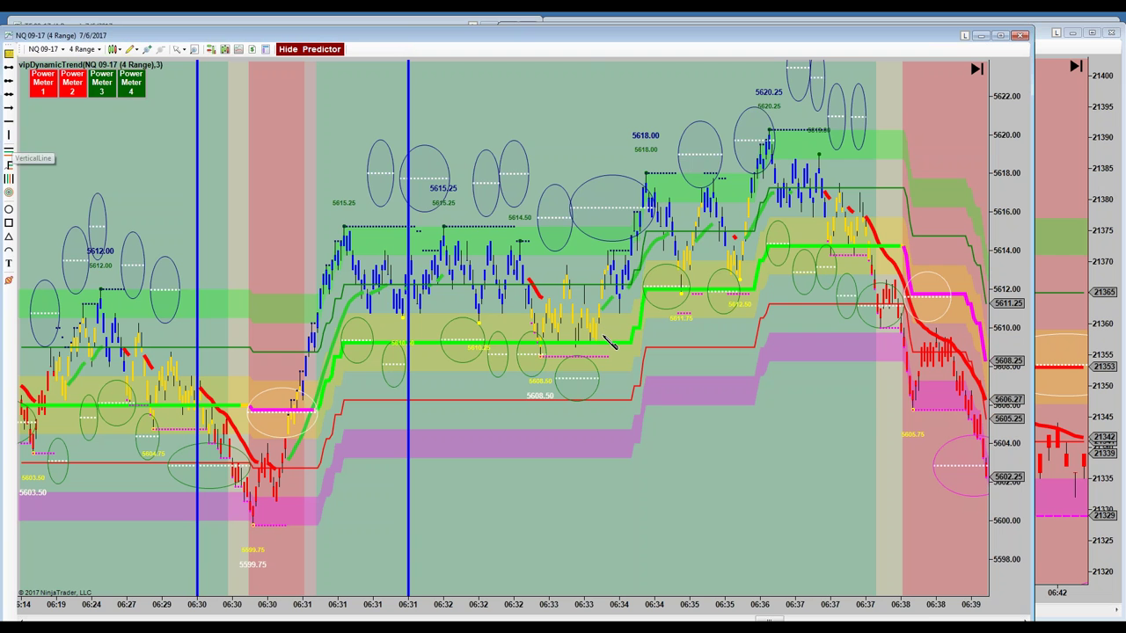
drag(594, 339, 654, 343)
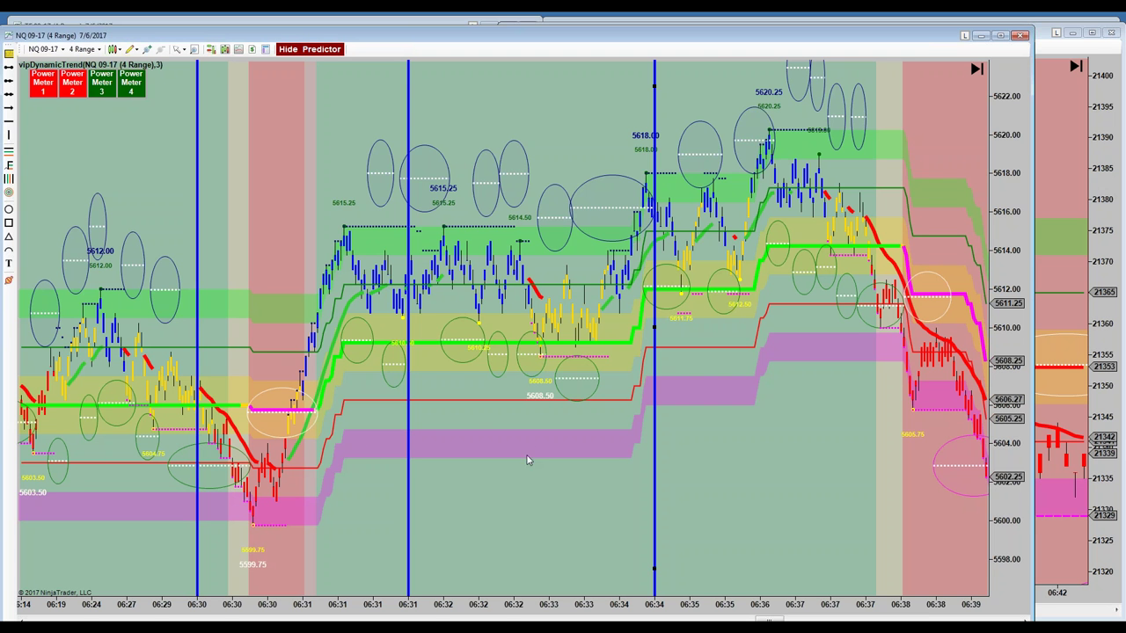
Step: Resize the NQ and YM chart windows to sit side by side, keeping the NQ chart's 06:30 to 06:35 period in view
drag(1029, 151, 549, 176)
drag(291, 493, 502, 495)
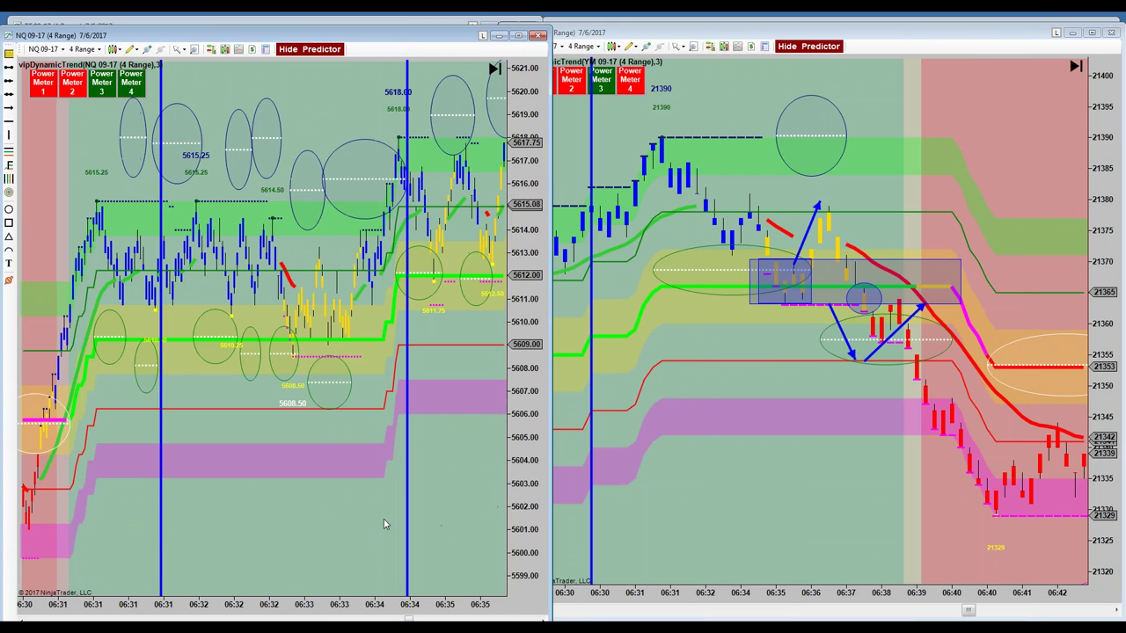
drag(270, 525, 308, 527)
drag(551, 365, 599, 373)
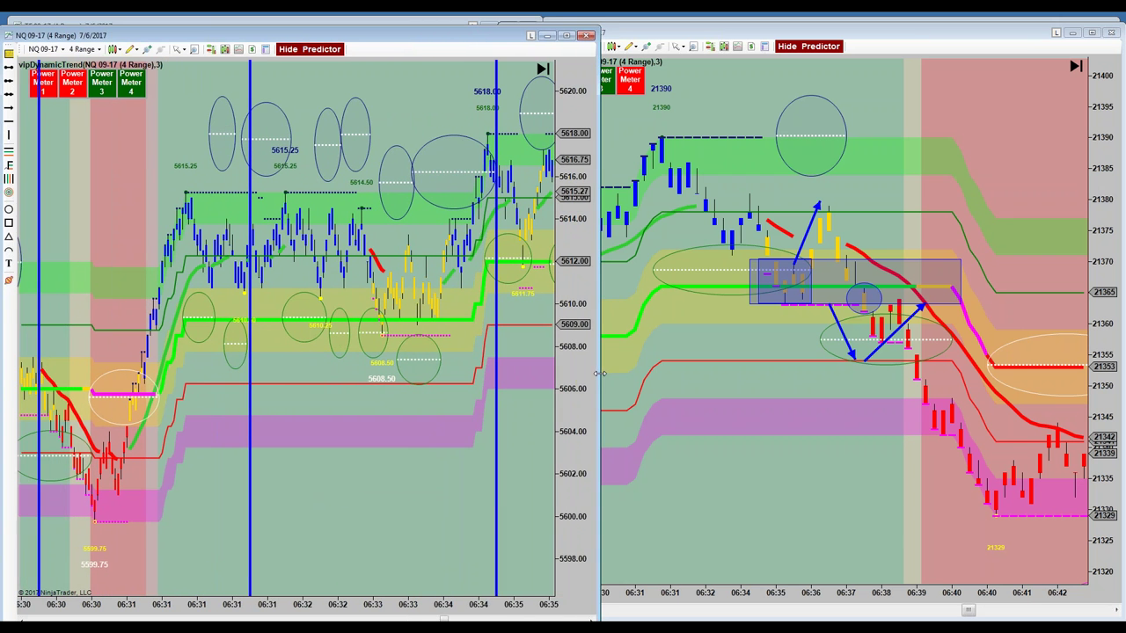
drag(391, 472, 389, 479)
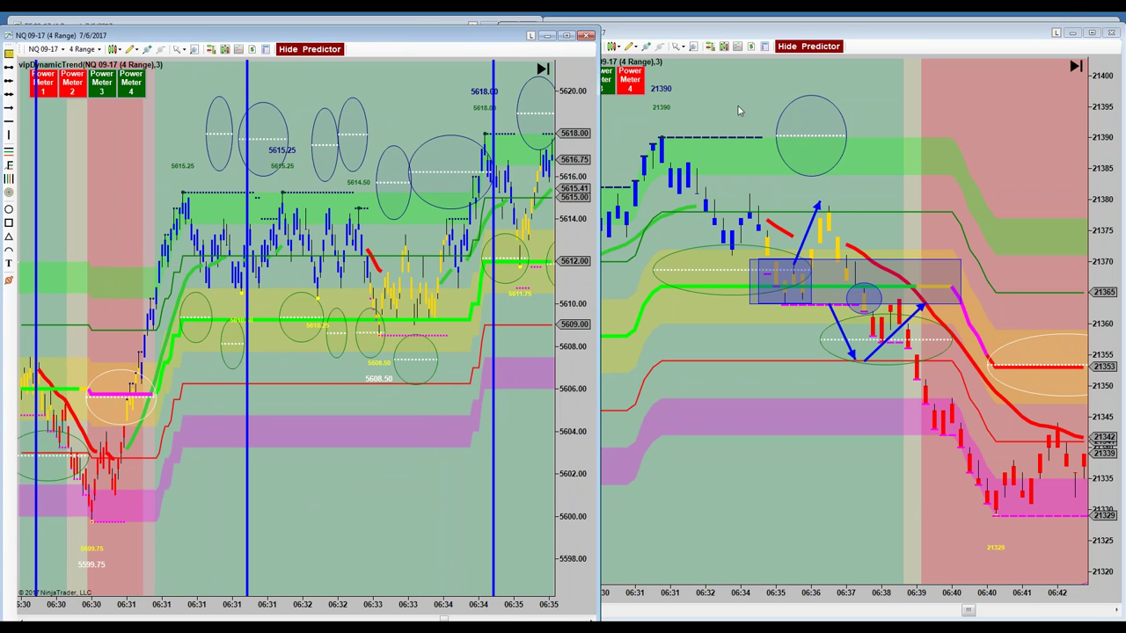
mouse_move(600, 132)
mouse_down()
mouse_move(499, 134)
mouse_move(584, 132)
mouse_up()
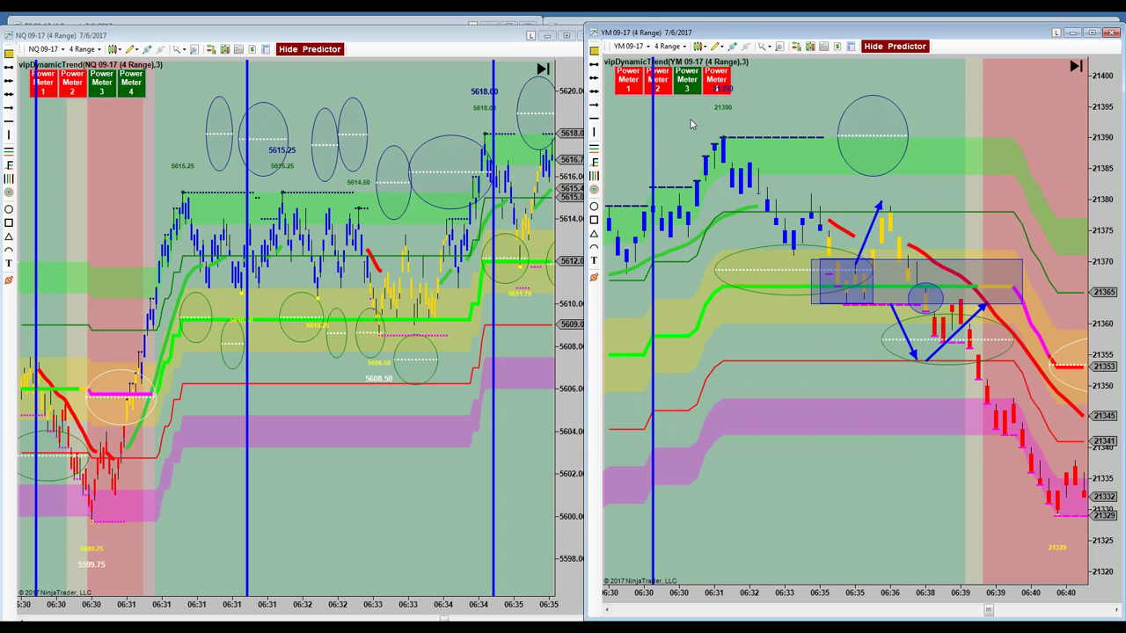
Step: Add a vertical line to the YM chart at about 06:33, by the low before the blue entry zone
click(765, 49)
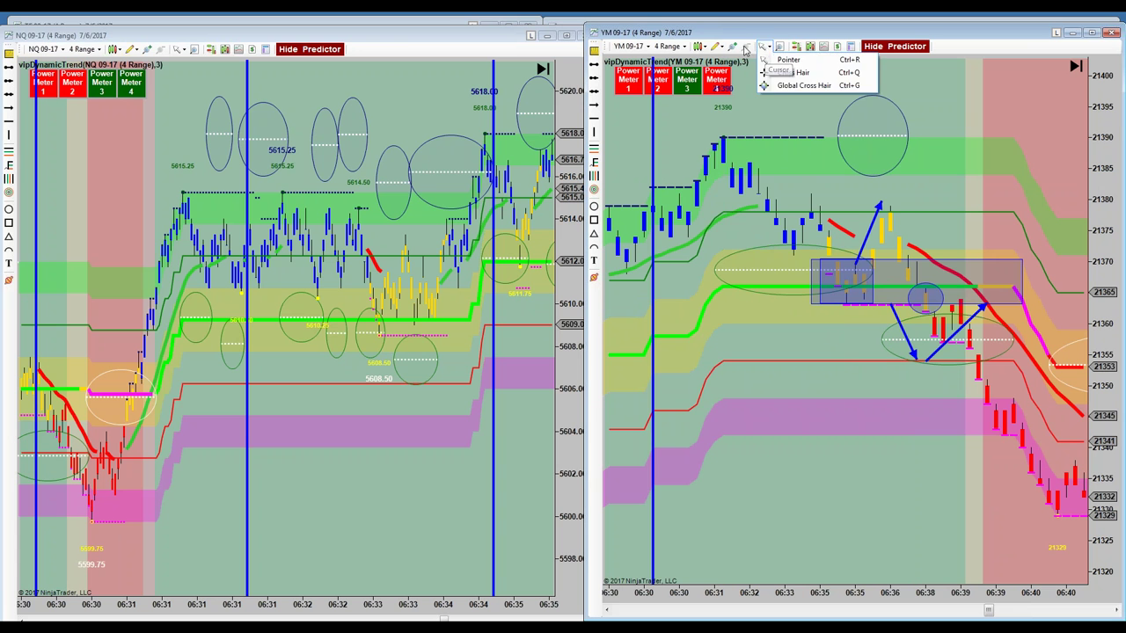
click(714, 47)
click(714, 46)
click(714, 47)
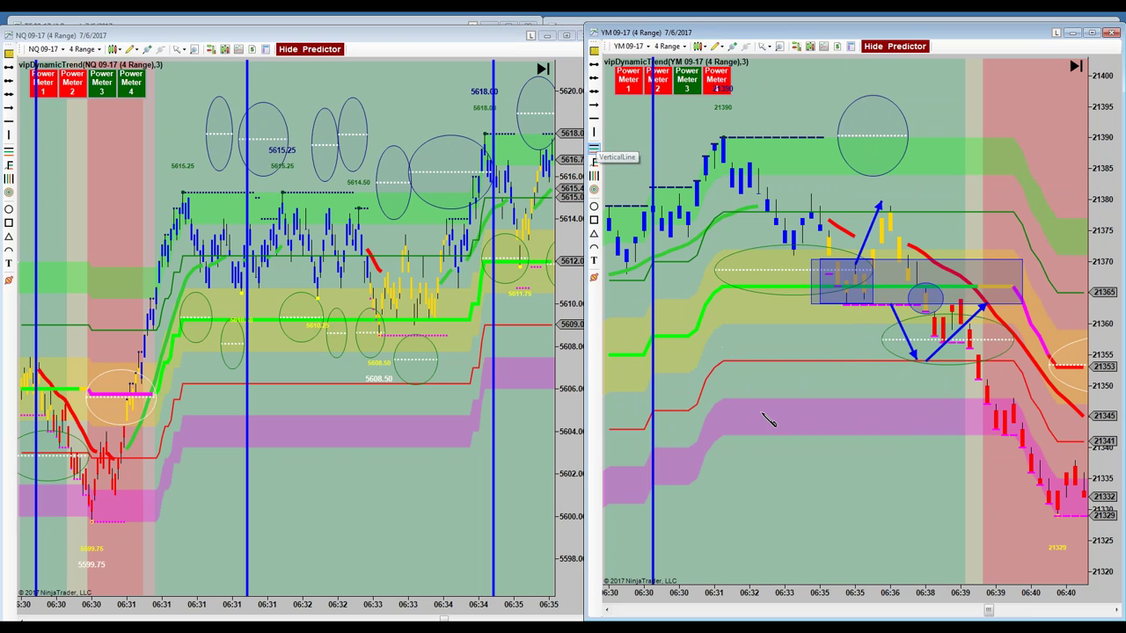
click(802, 441)
drag(802, 441, 796, 437)
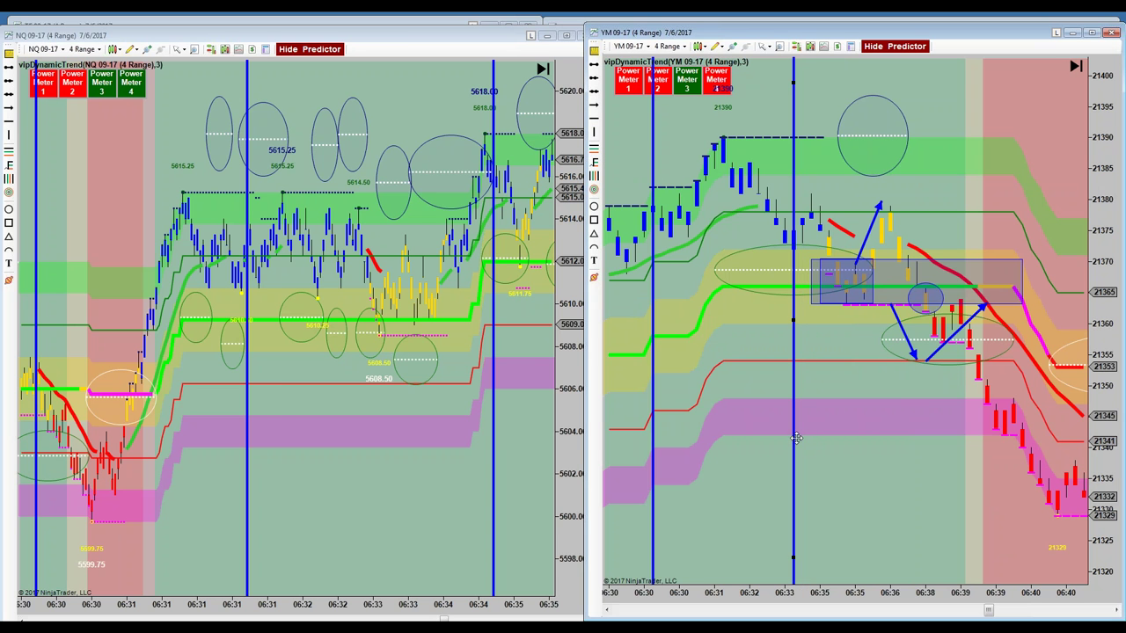
Step: Delete the NQ chart's middle vertical line at 06:31, and shift the YM chart's second line to about 06:34
click(246, 420)
key(Delete)
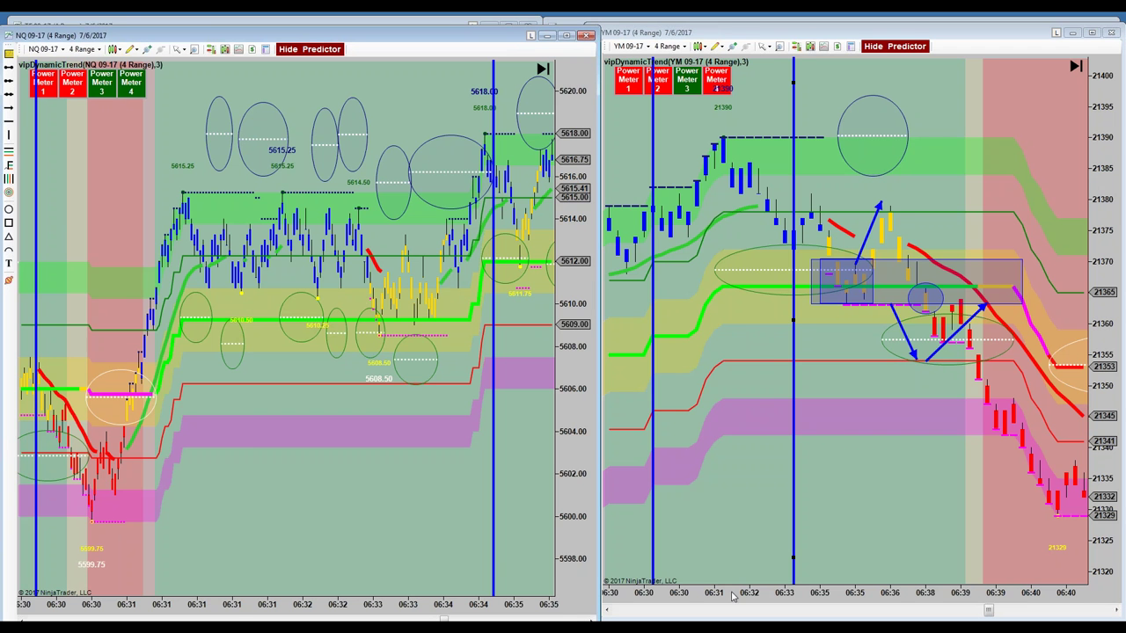
drag(726, 595, 739, 600)
drag(762, 550, 705, 547)
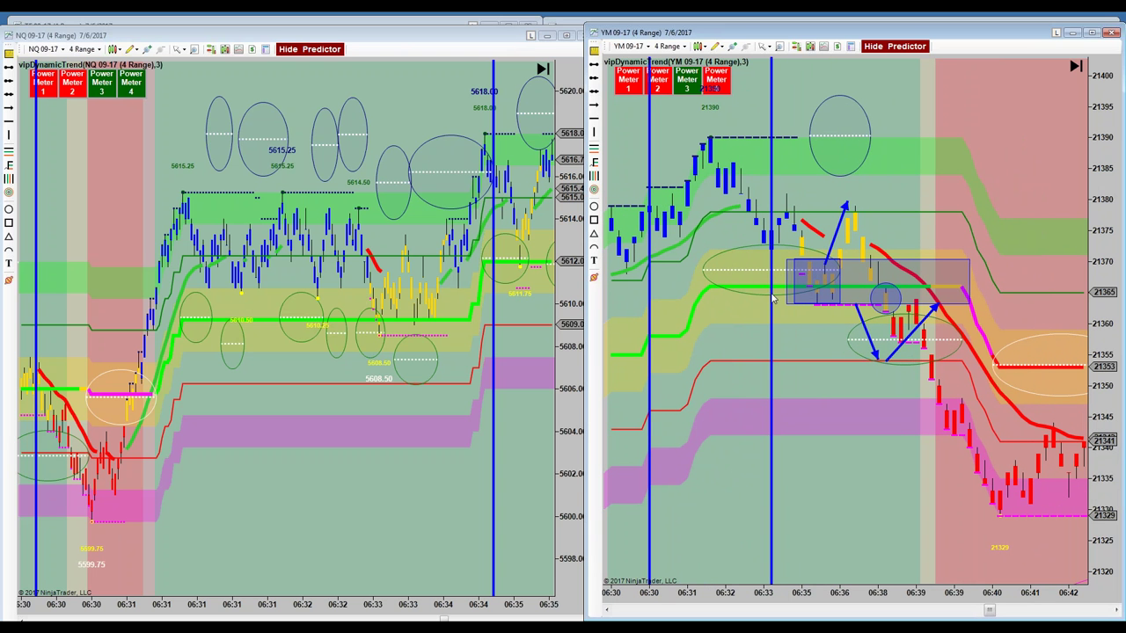
drag(773, 300, 781, 299)
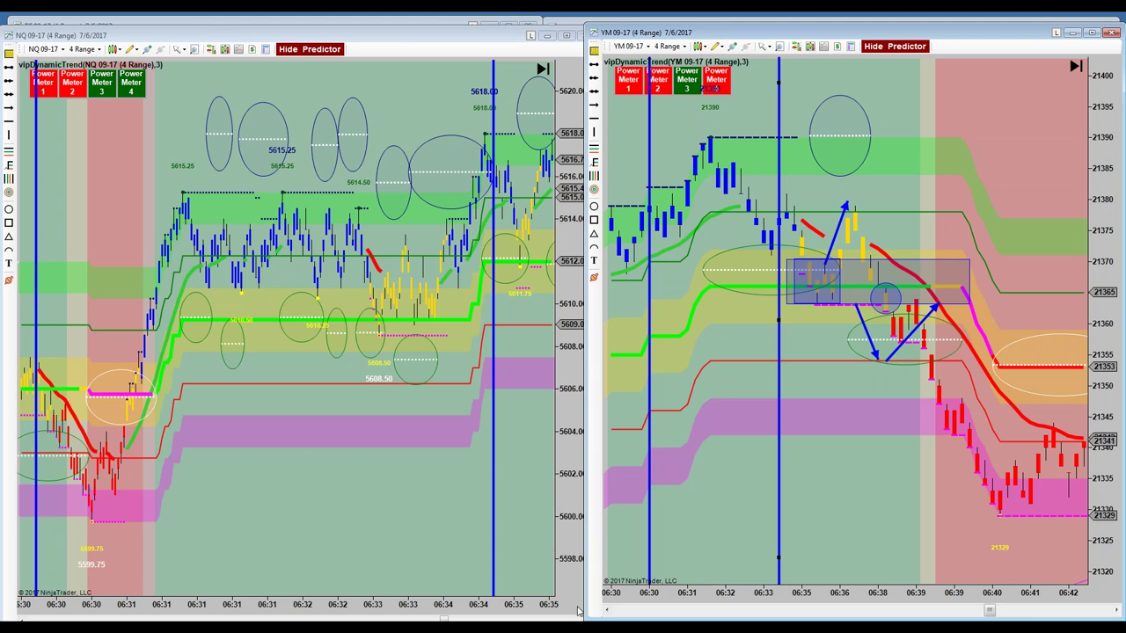
Step: Draw a rectangle on the YM chart around the 06:38 to 06:39 bars, from about 21364 down to 21357
drag(378, 495, 118, 466)
drag(416, 510, 216, 508)
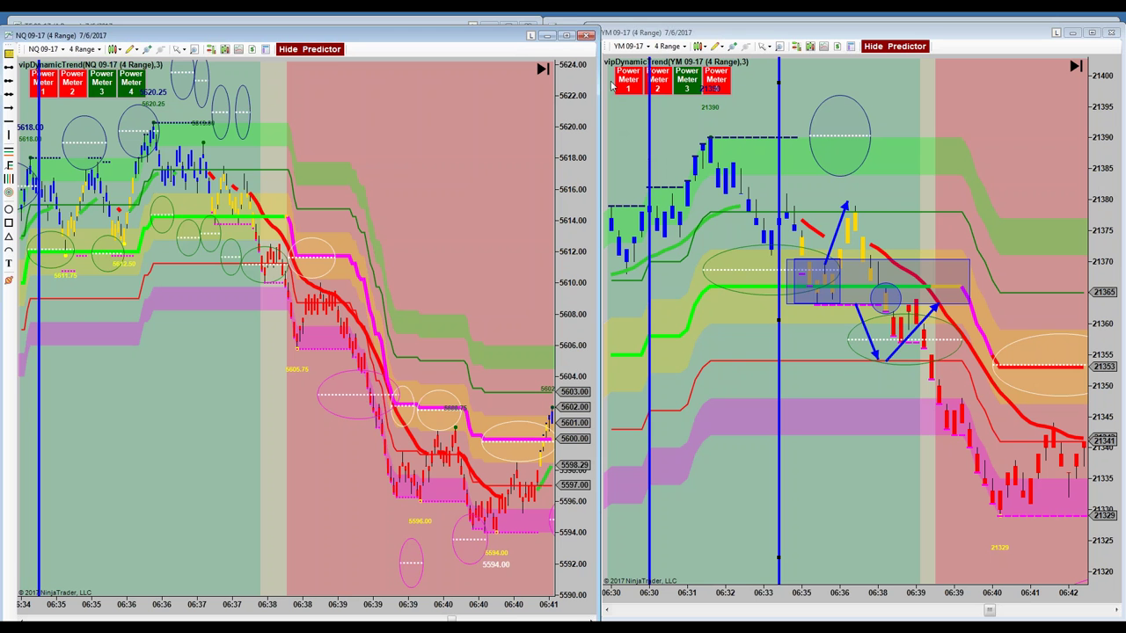
click(716, 51)
click(739, 307)
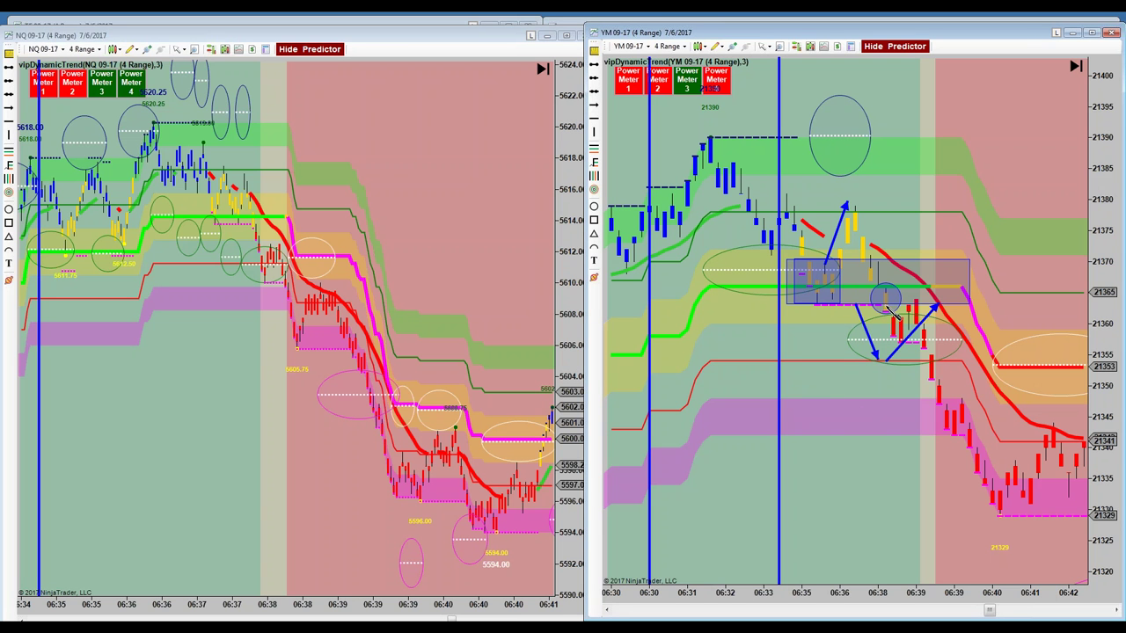
drag(877, 297, 925, 346)
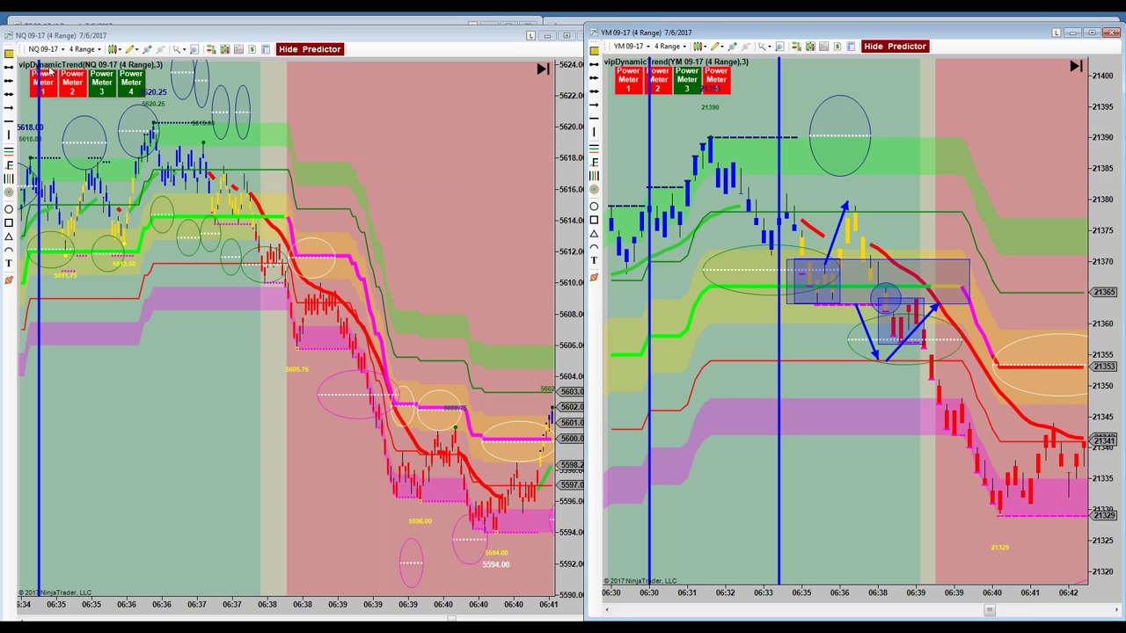
Step: Draw a tall rectangle over the NQ chart's sell-off from about 06:38 to 06:39, spanning about 5615 to 5591
click(133, 50)
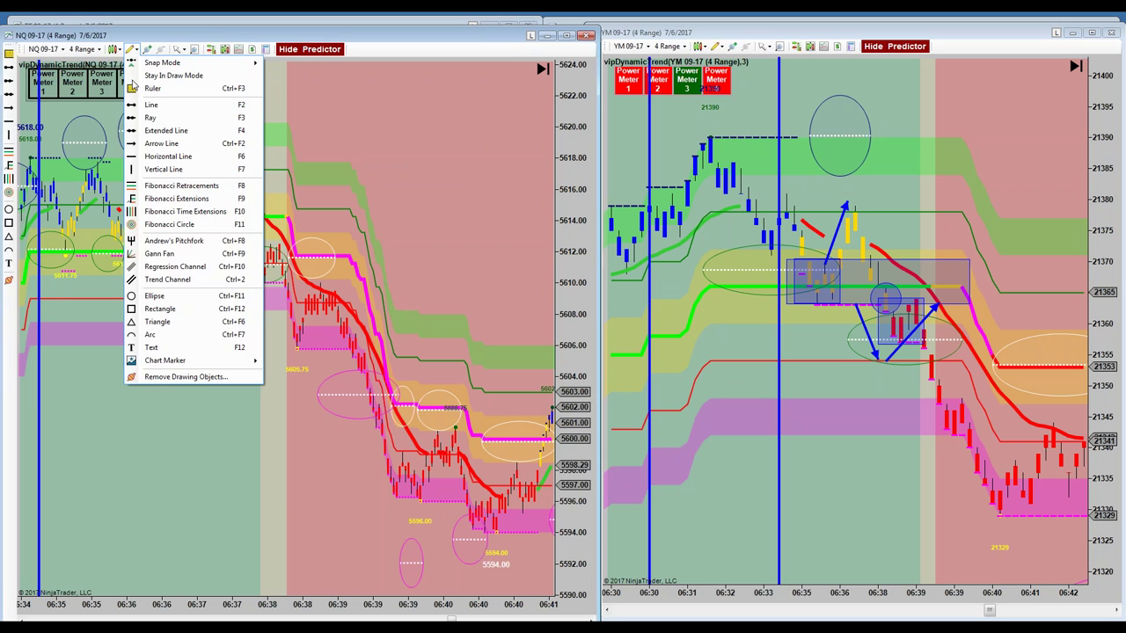
click(160, 308)
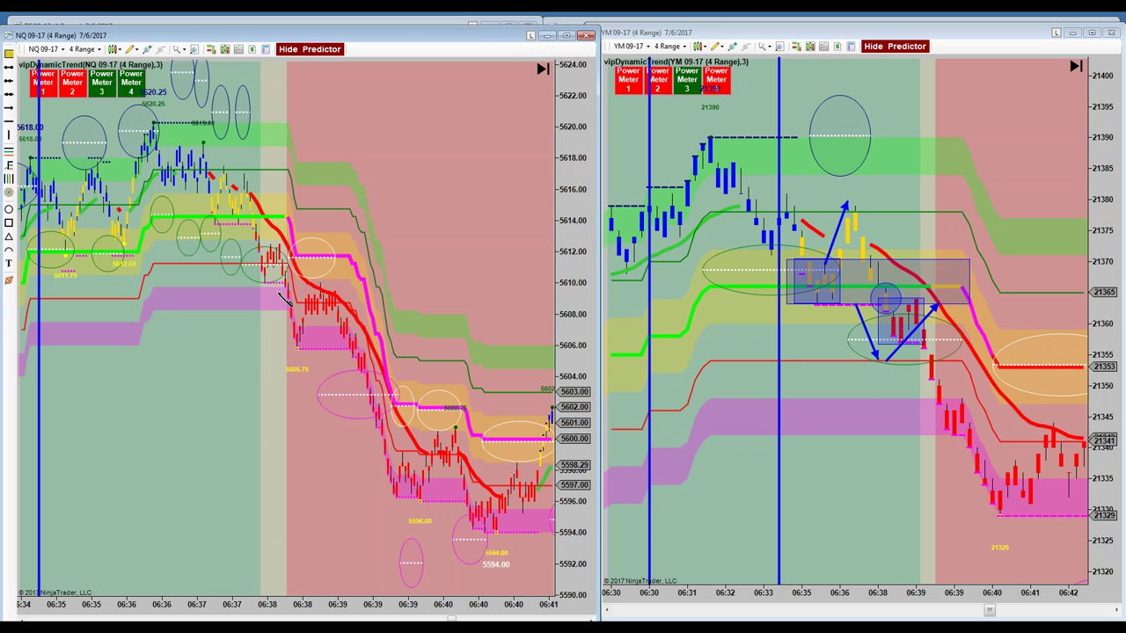
click(255, 205)
click(347, 302)
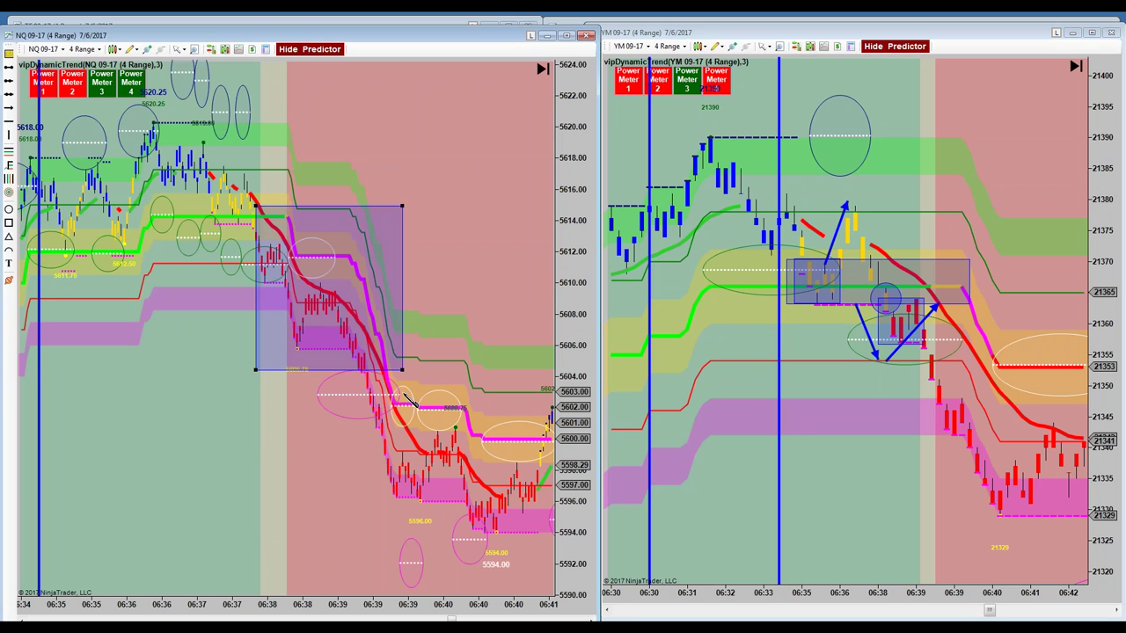
click(422, 582)
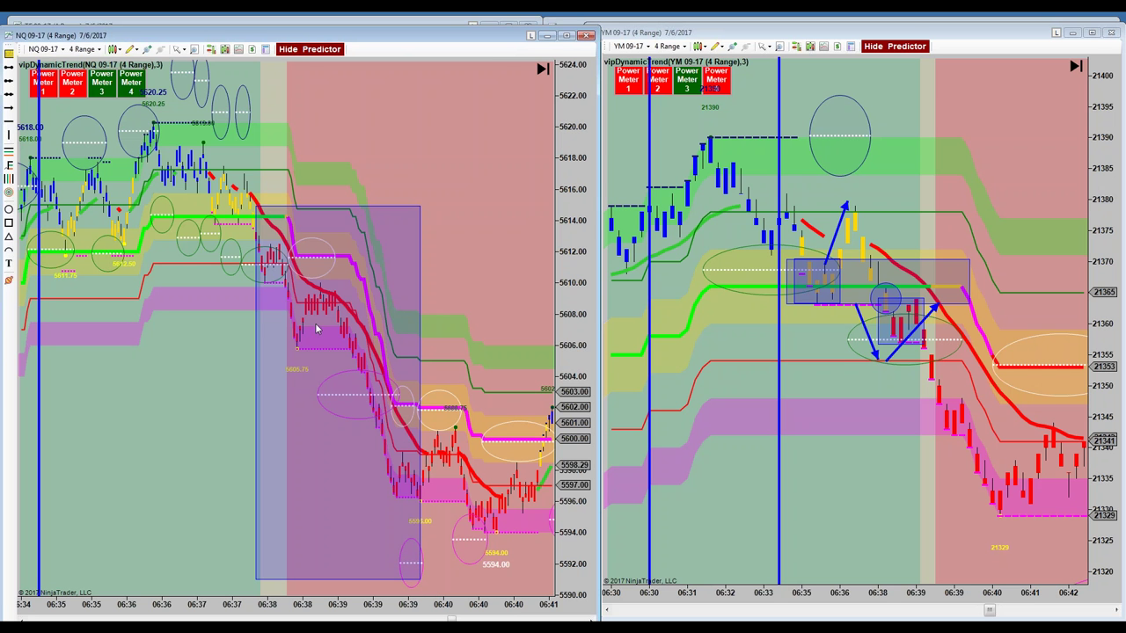
Step: Draw a small rectangle around the NQ chart's pullback bars at about 06:45, from about 5600.50 down to 5599
click(899, 340)
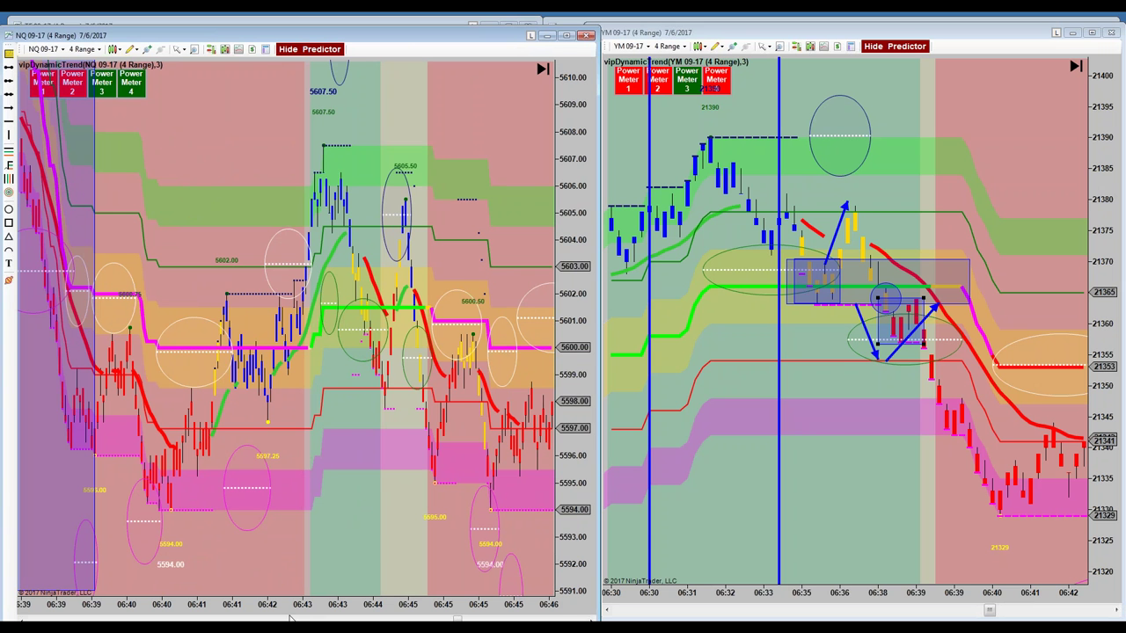
drag(218, 620, 367, 581)
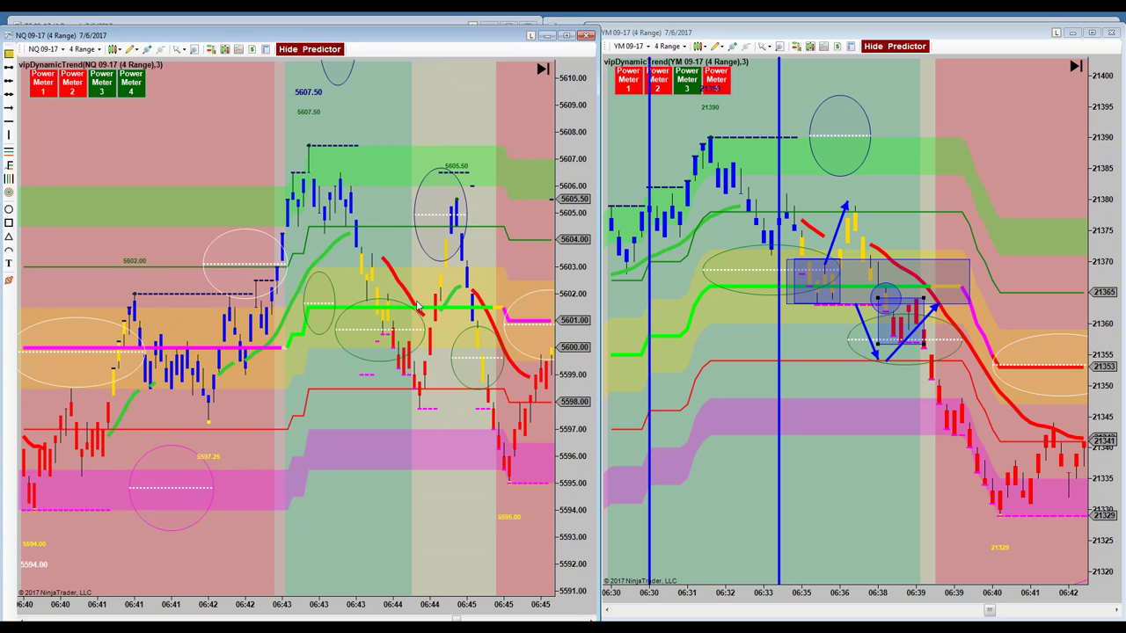
drag(364, 611, 402, 614)
drag(428, 566, 116, 478)
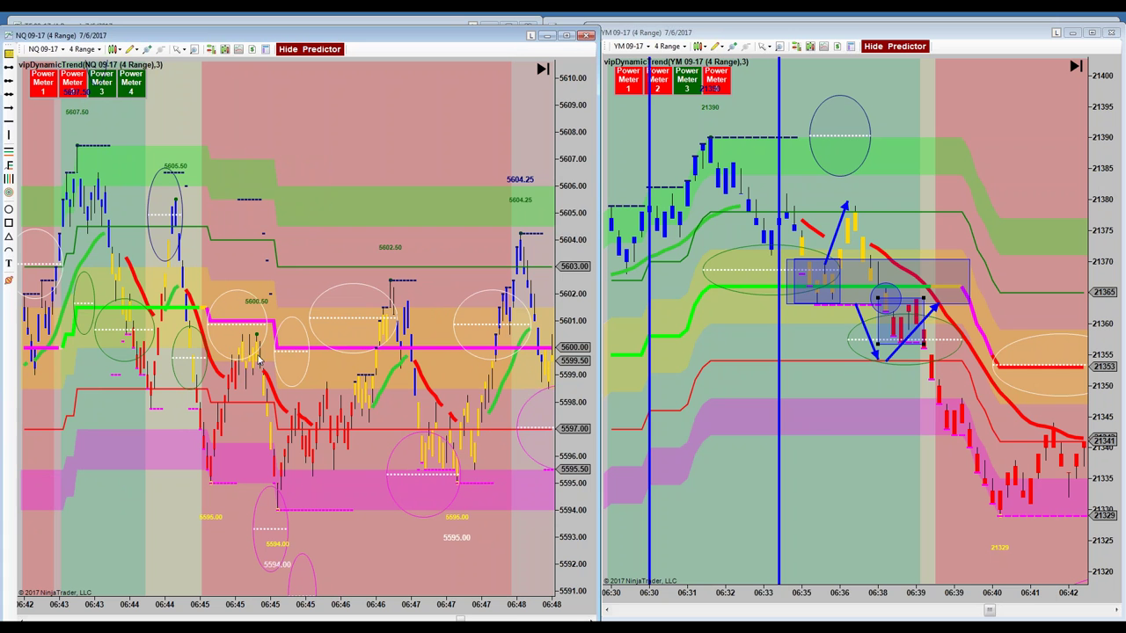
click(9, 222)
click(224, 331)
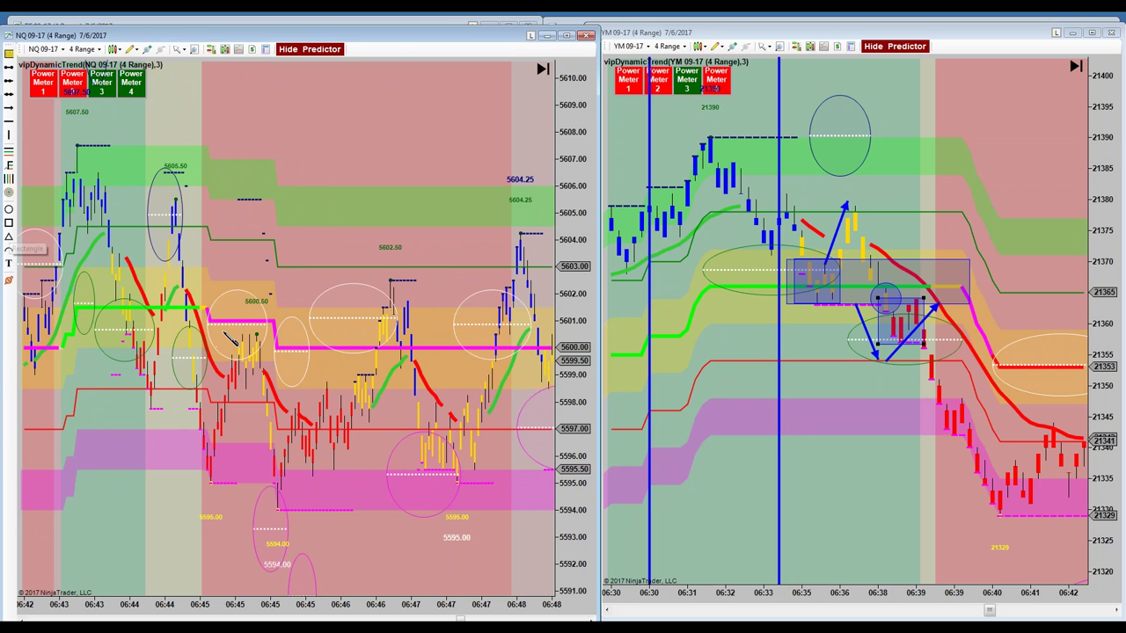
click(264, 365)
click(275, 384)
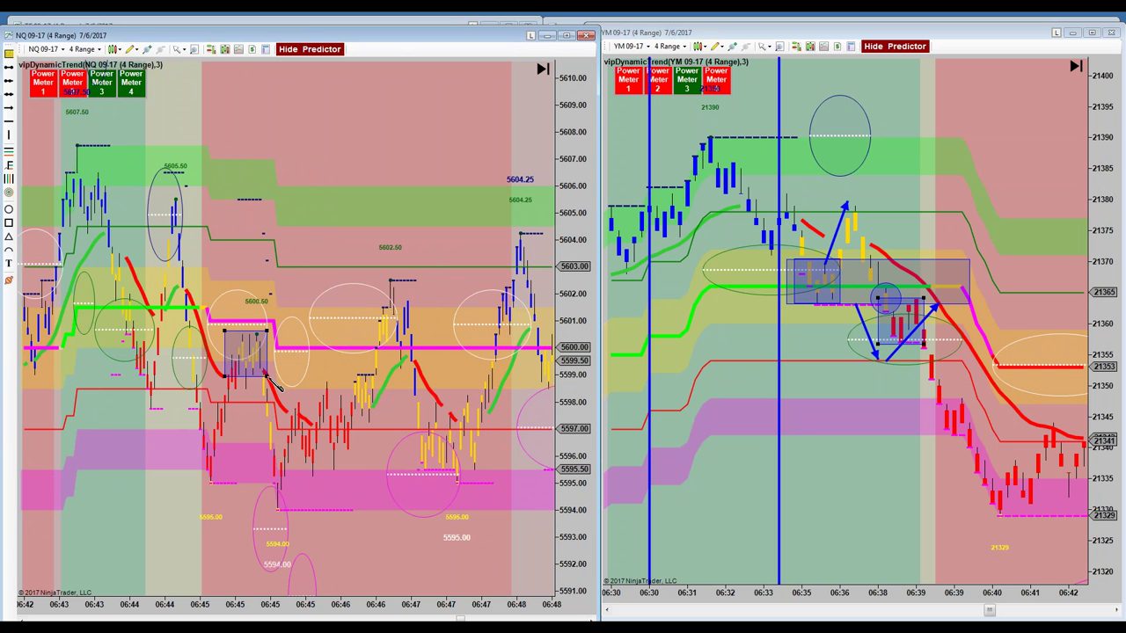
drag(269, 377, 273, 380)
click(262, 428)
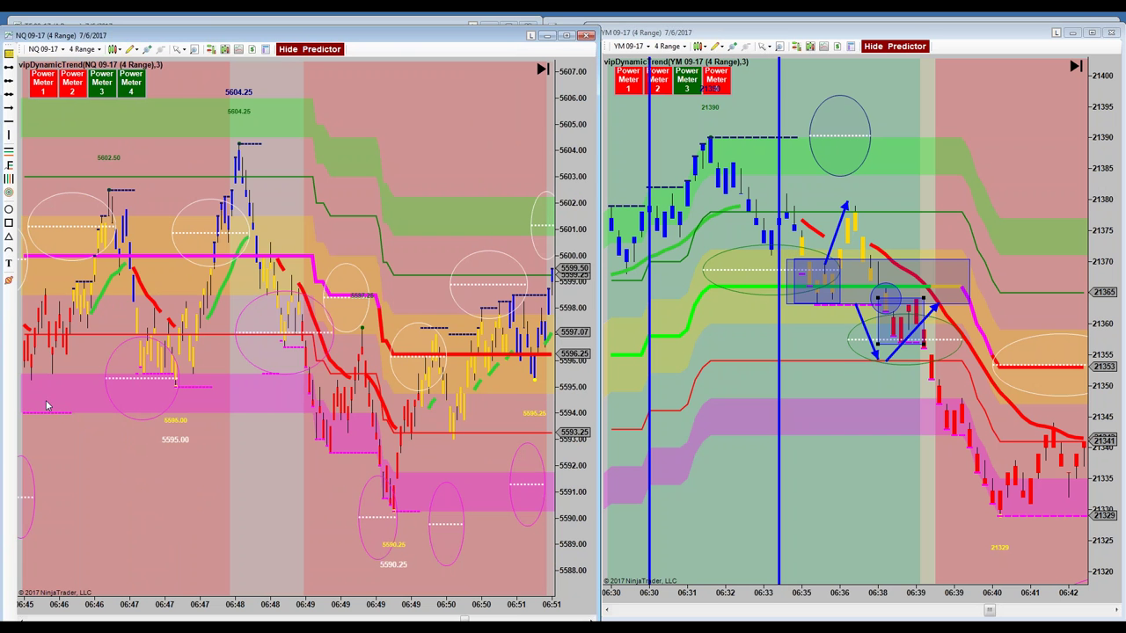
Step: Add a vertical line to the NQ chart and position it at about 06:59, before the rally
drag(435, 188, 73, 168)
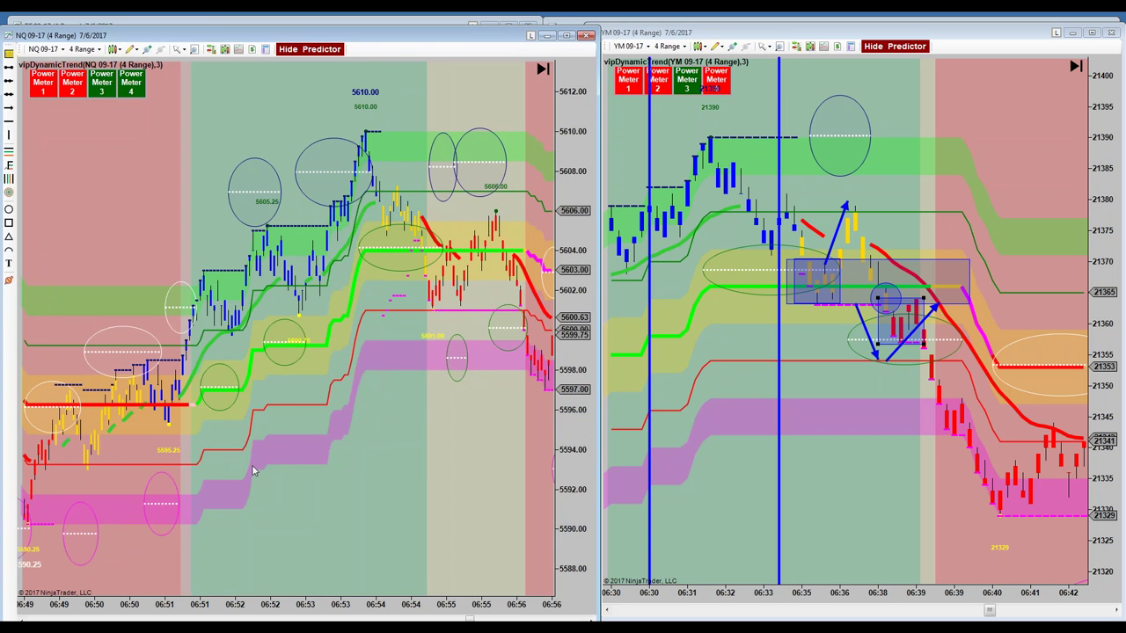
drag(434, 475, 7, 446)
drag(428, 535, 284, 535)
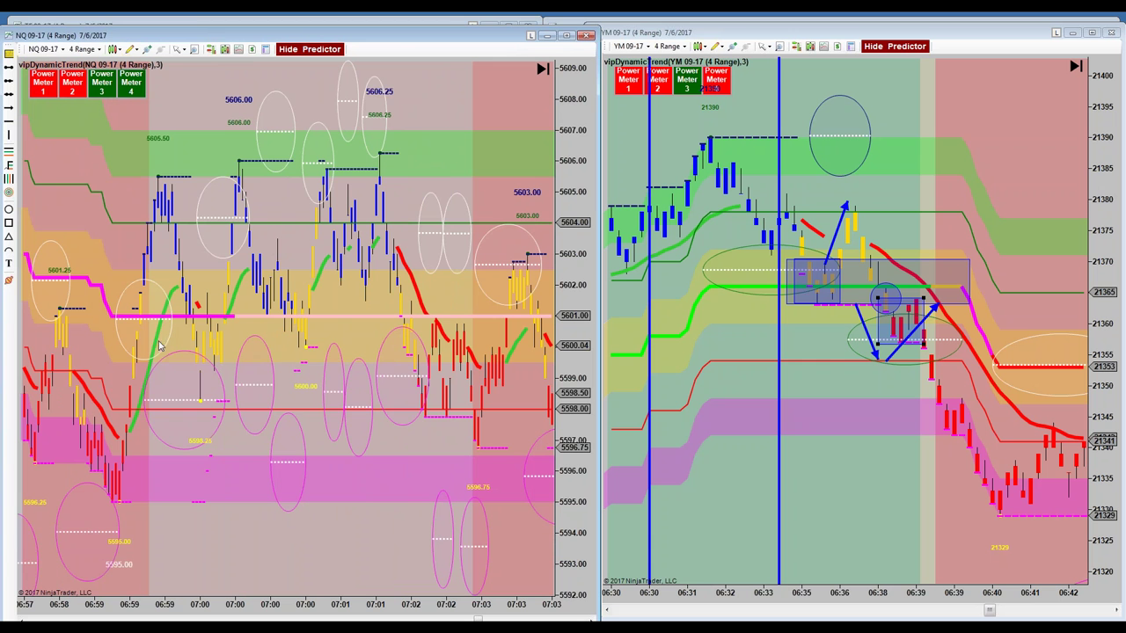
drag(580, 123, 576, 192)
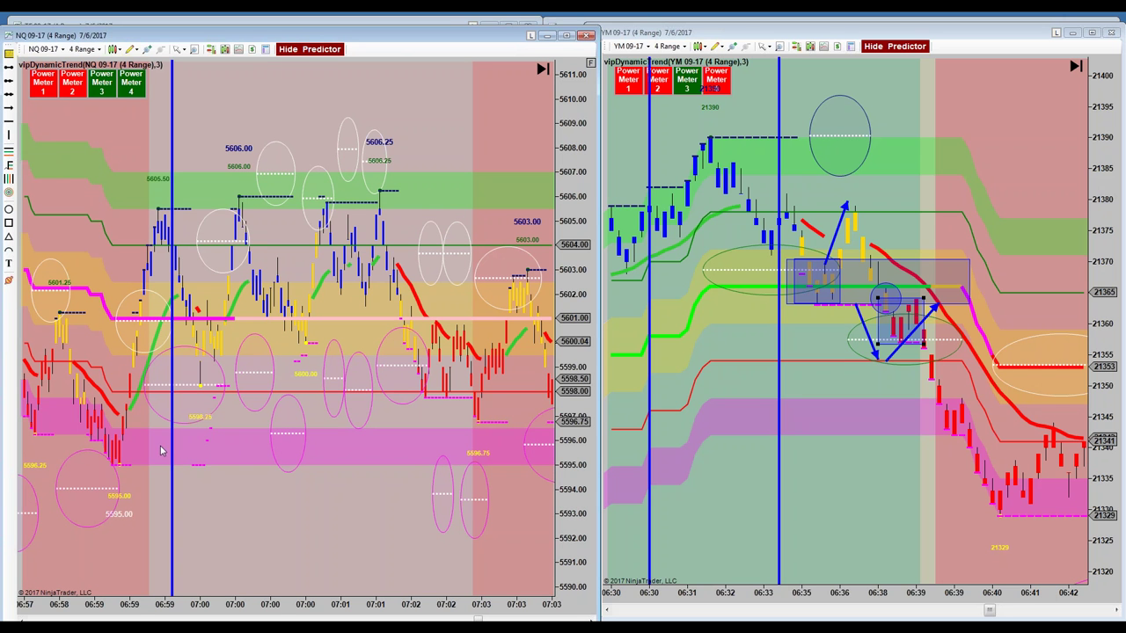
click(170, 446)
drag(170, 446, 174, 435)
drag(165, 398, 93, 398)
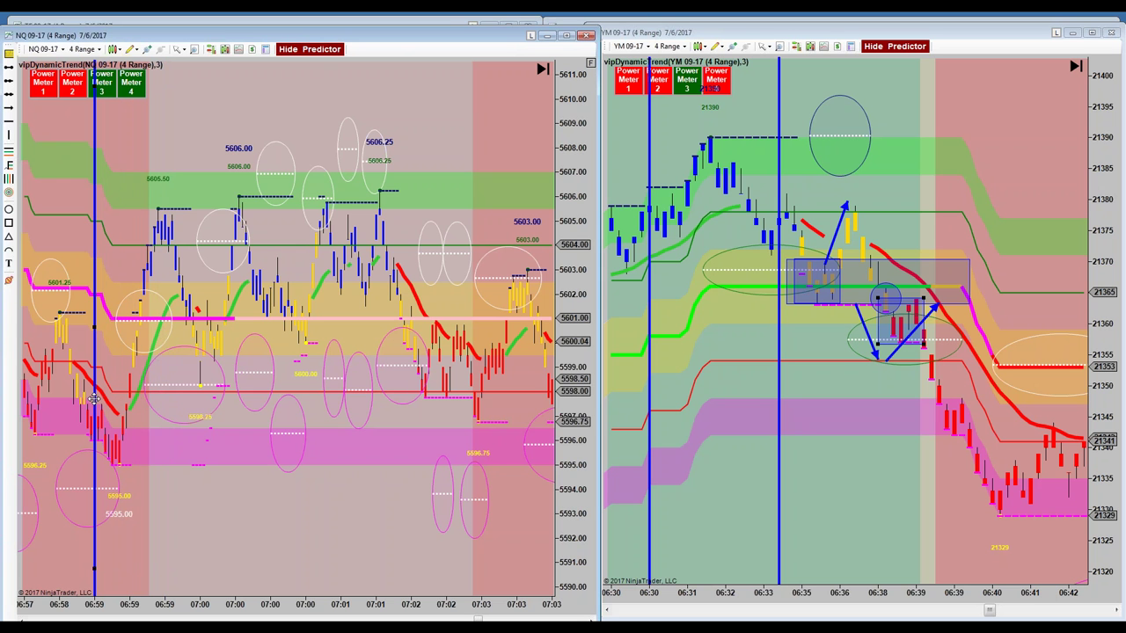
Step: Add a second vertical line to the NQ chart at the 07:01 high, keeping its default properties
click(7, 136)
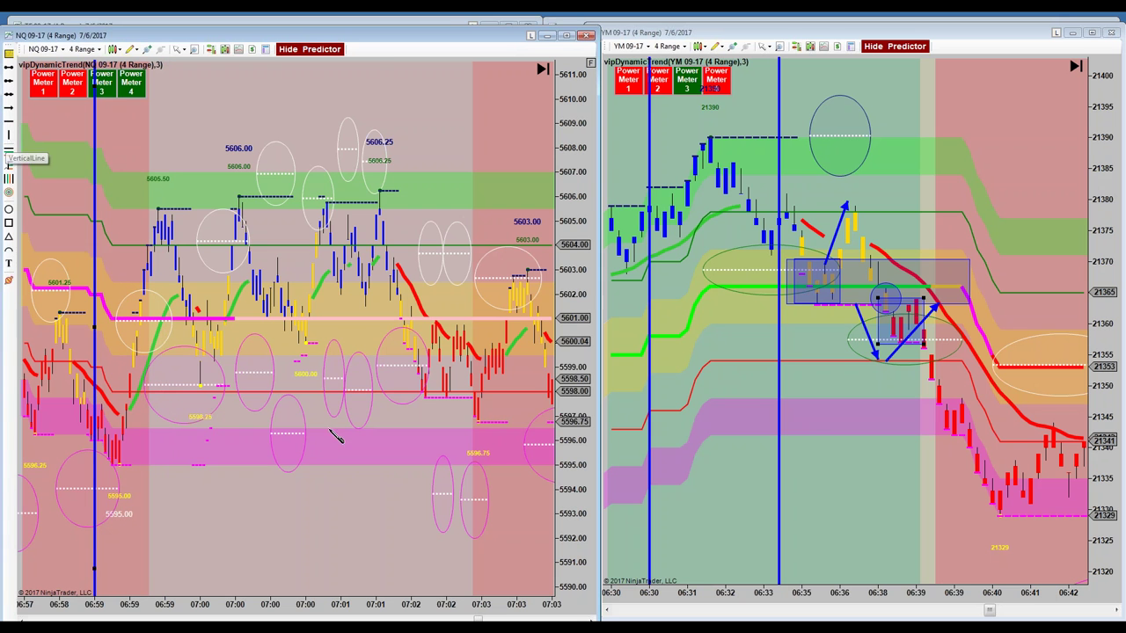
click(390, 475)
drag(391, 475, 376, 475)
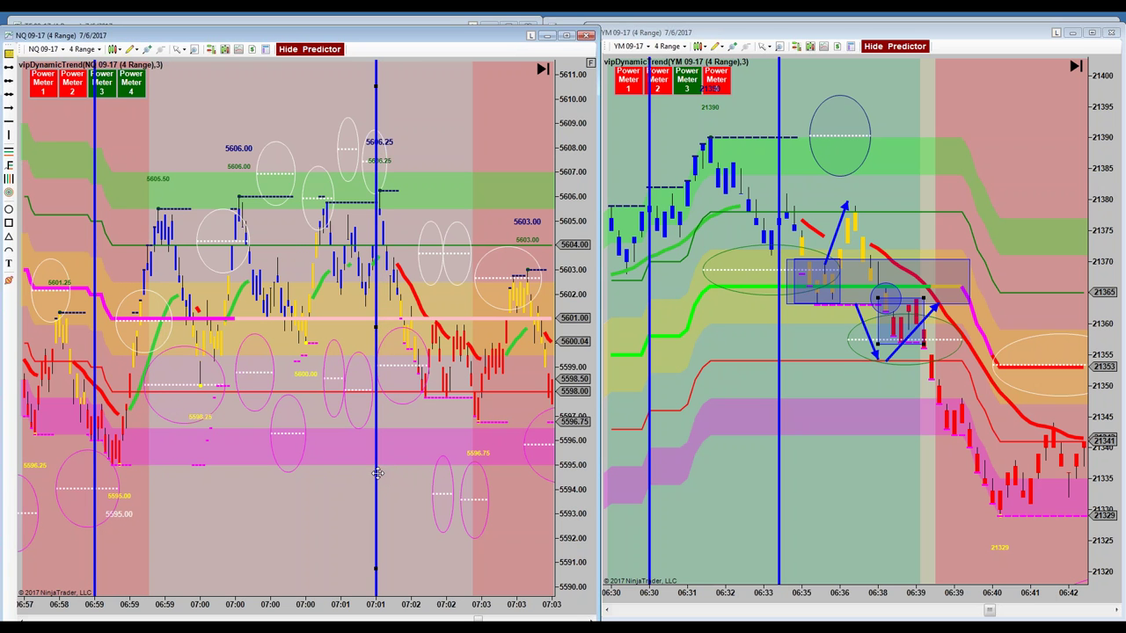
double_click(376, 473)
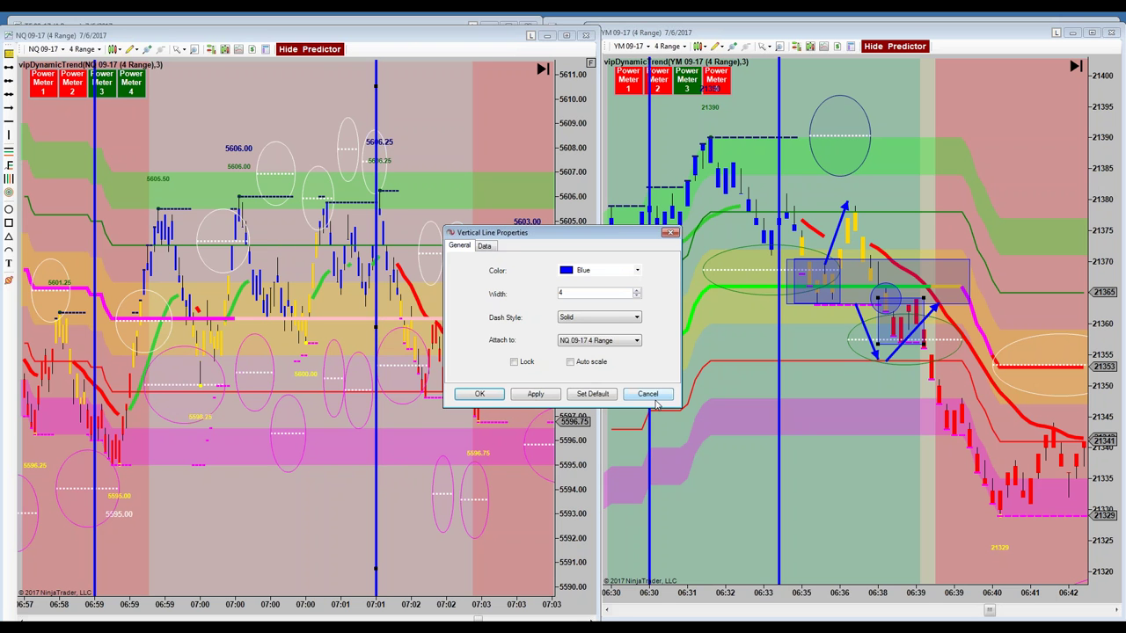
click(647, 394)
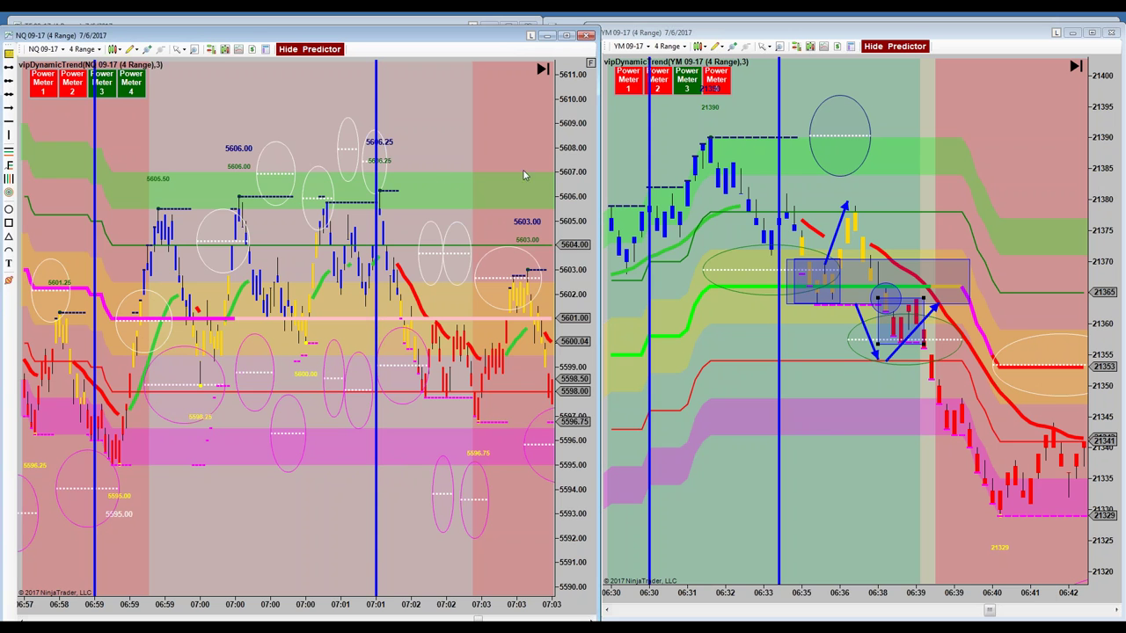
Step: Draw a large rectangle over the NQ chart from about 06:58 to 07:02, spanning about 5607.50 to 5594
drag(582, 143, 556, 279)
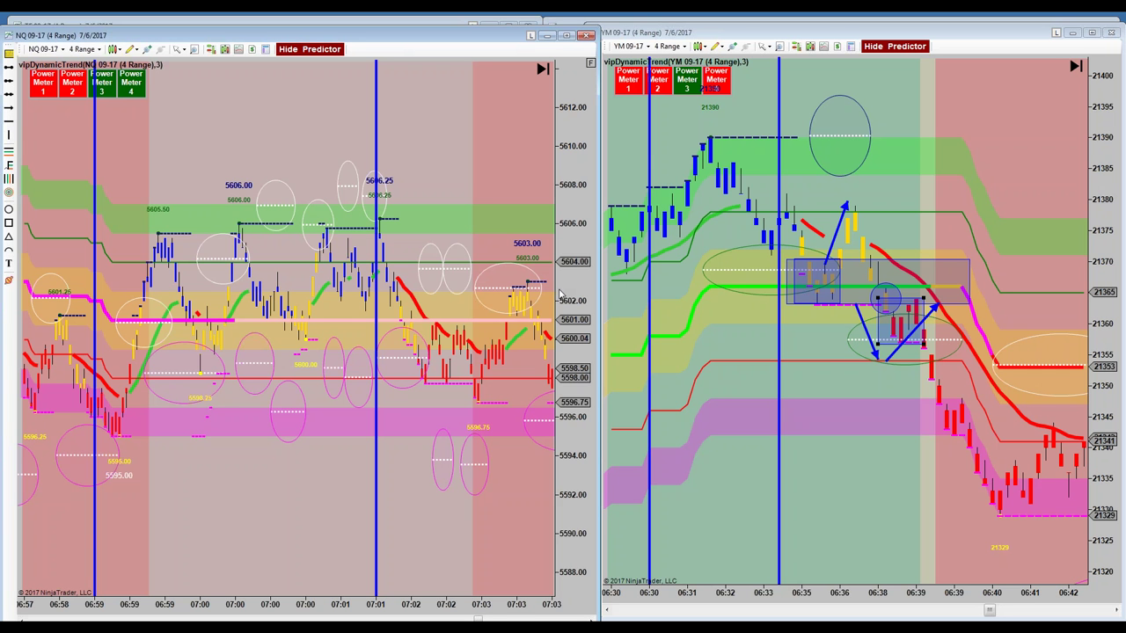
click(8, 224)
mouse_move(49, 196)
mouse_down()
mouse_move(400, 313)
mouse_move(410, 466)
mouse_move(421, 447)
mouse_move(411, 458)
mouse_up()
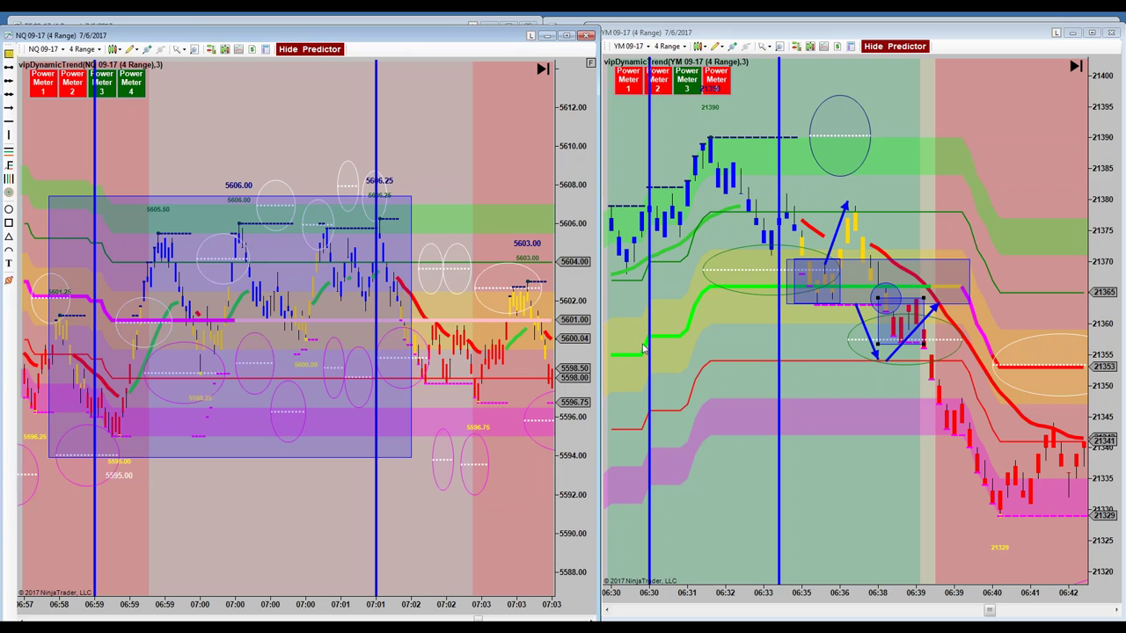
Step: Draw a small rectangle on the YM chart around the 06:54 high, from about 21338 down to 21333
click(968, 142)
scroll(958, 143, down, 5)
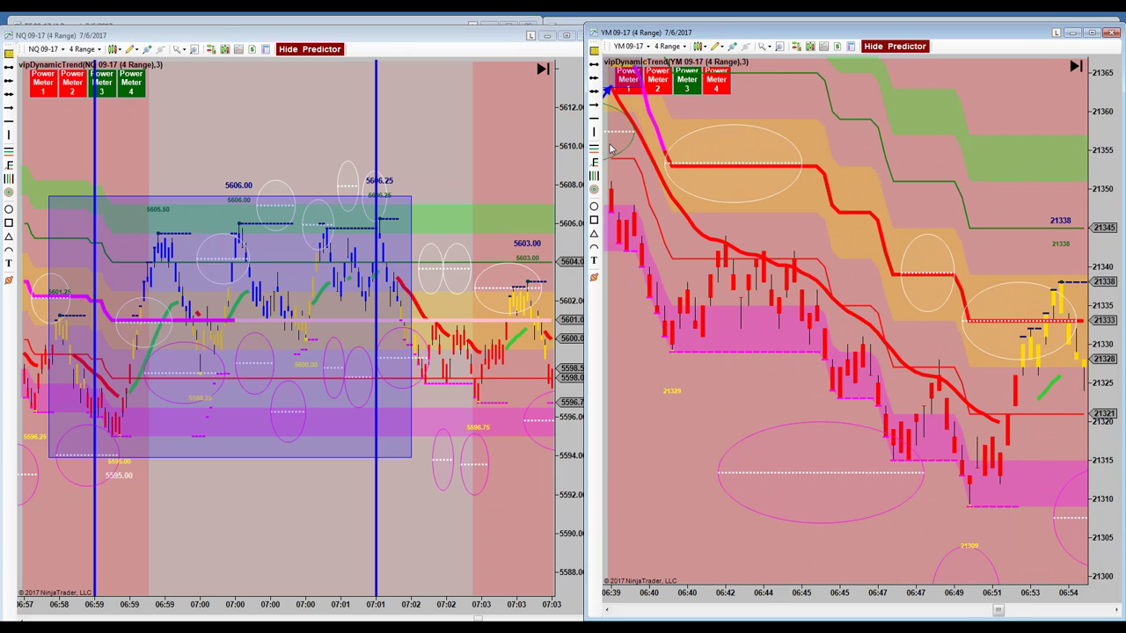
scroll(633, 148, down, 4)
scroll(879, 156, down, 3)
drag(847, 155, 992, 151)
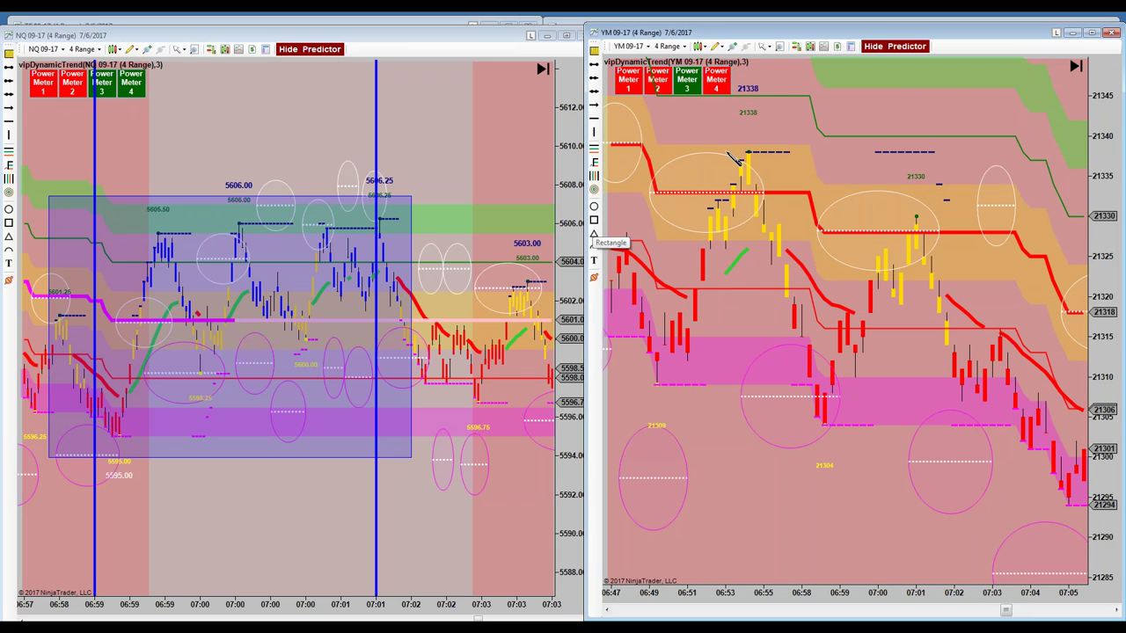
drag(724, 151, 764, 191)
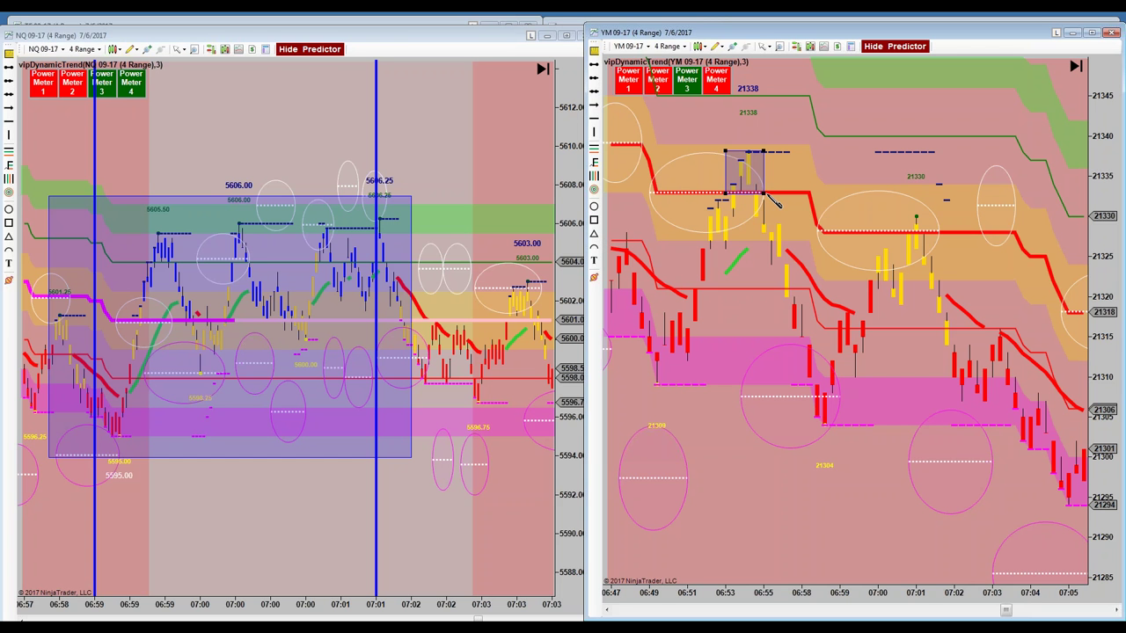
click(768, 196)
Step: Draw a second small rectangle on the YM chart around the 07:01 high, from about 21330.5 down to 21325
click(594, 221)
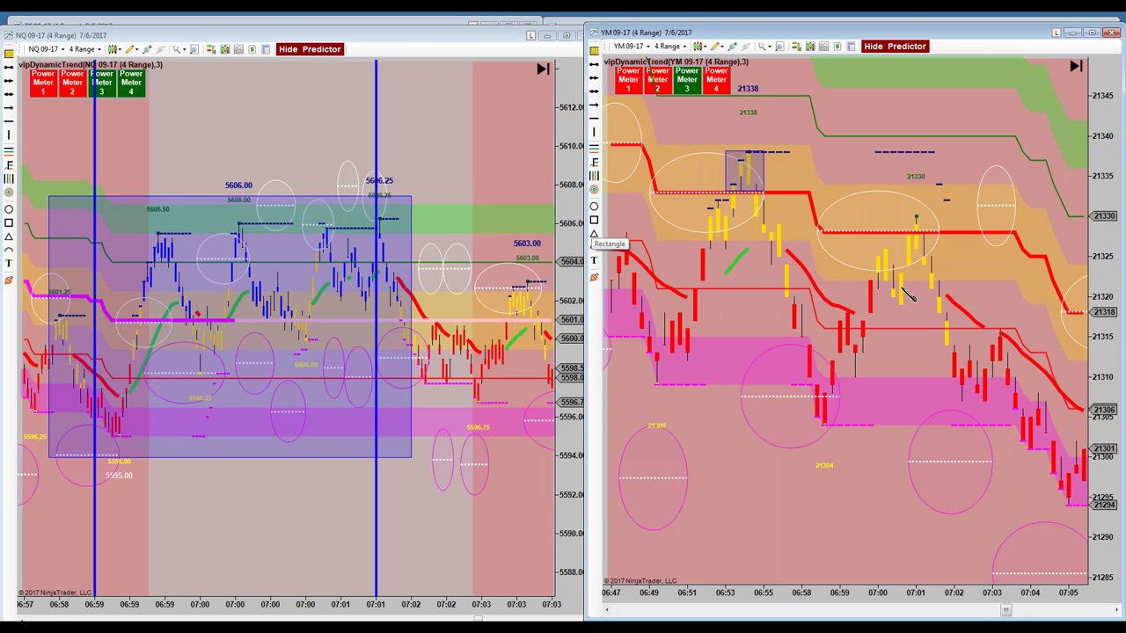
click(885, 211)
click(932, 233)
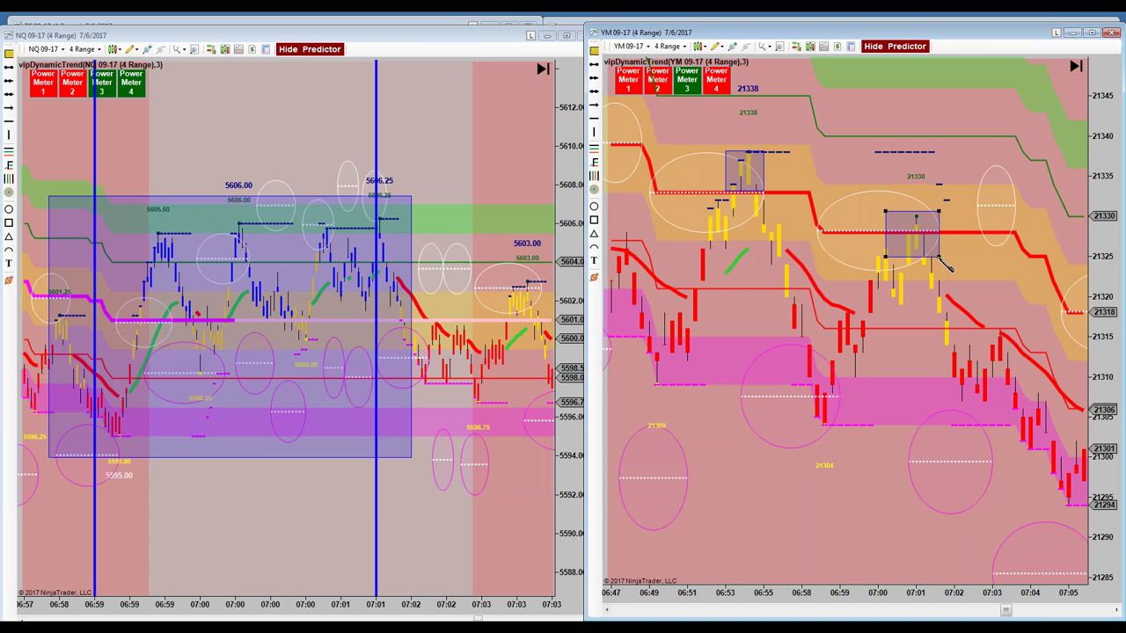
click(939, 256)
Step: Shift the large NQ rectangle slightly later and higher, covering about 06:58 to 07:02
drag(728, 489, 955, 503)
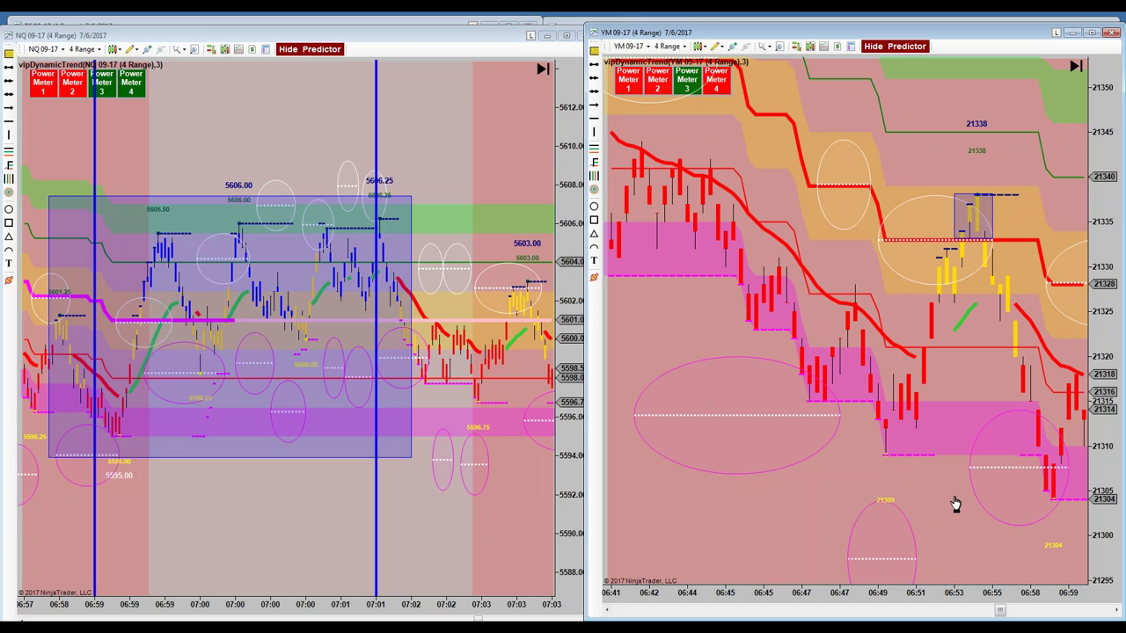
drag(955, 504, 864, 506)
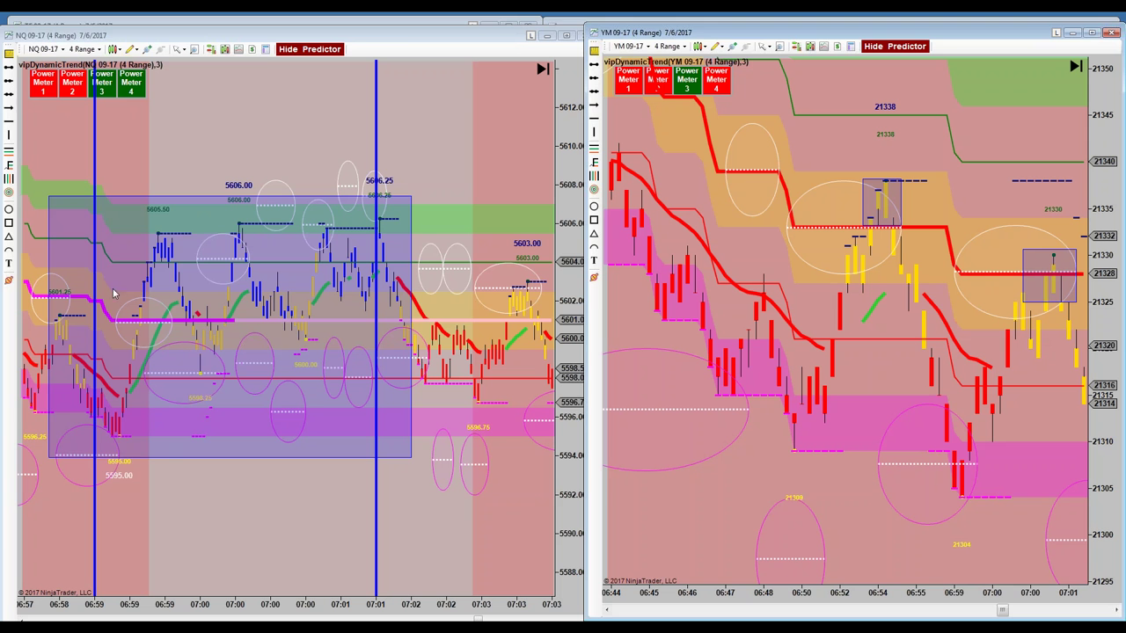
drag(312, 199, 335, 190)
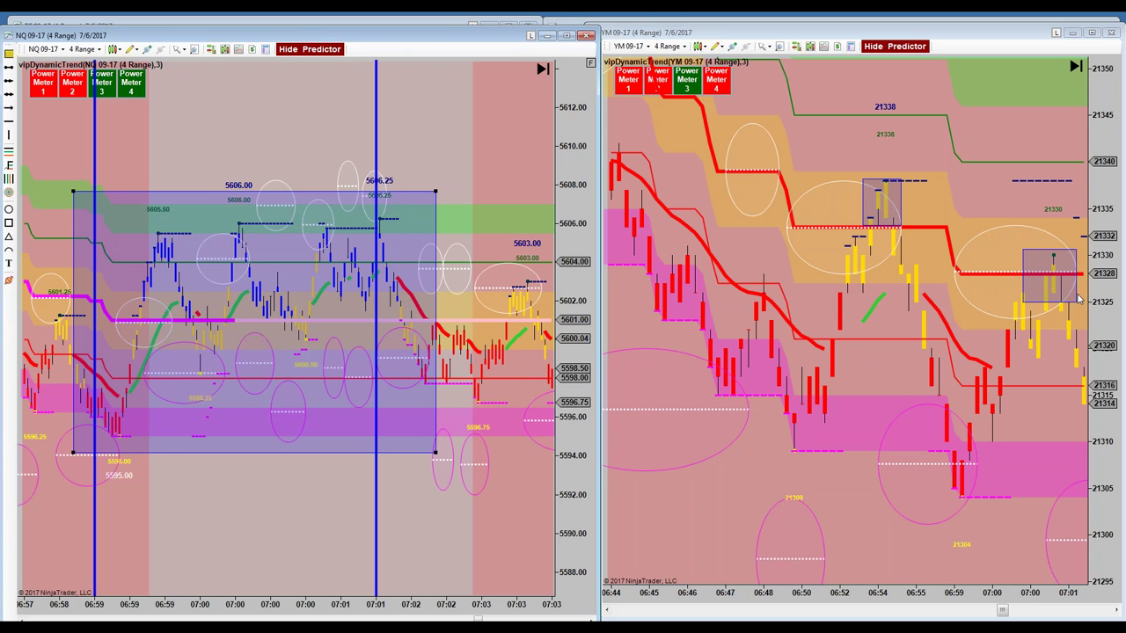
Step: Draw three YM arrow lines: about 21320 up to 21334, 21332 down to 21306, and 21312 up to 21330 at the second rectangle
click(622, 120)
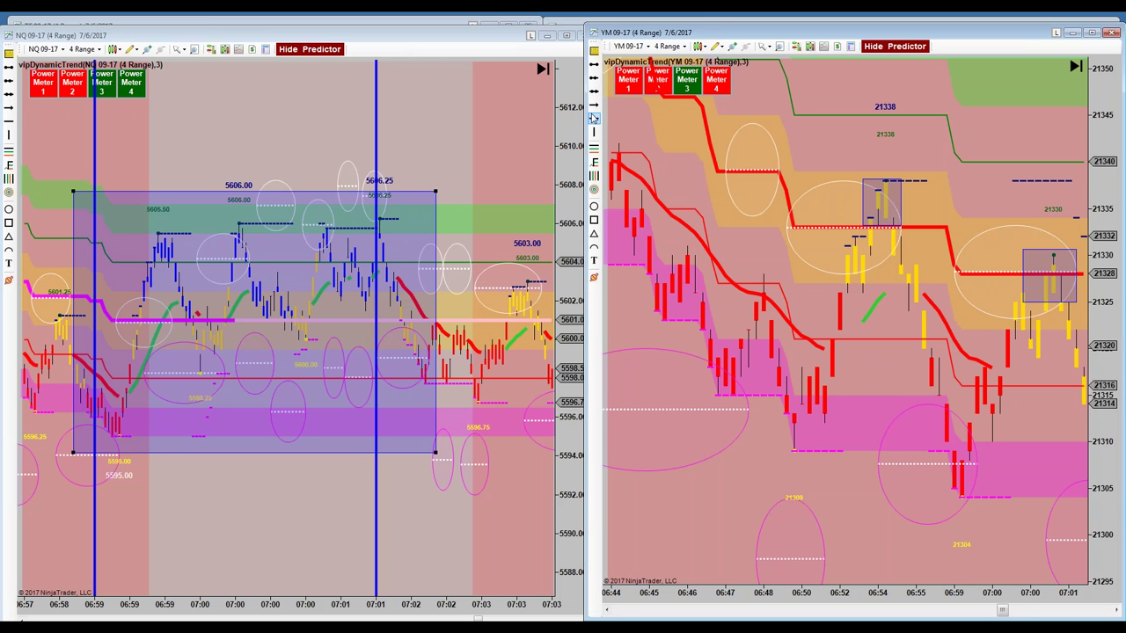
click(593, 115)
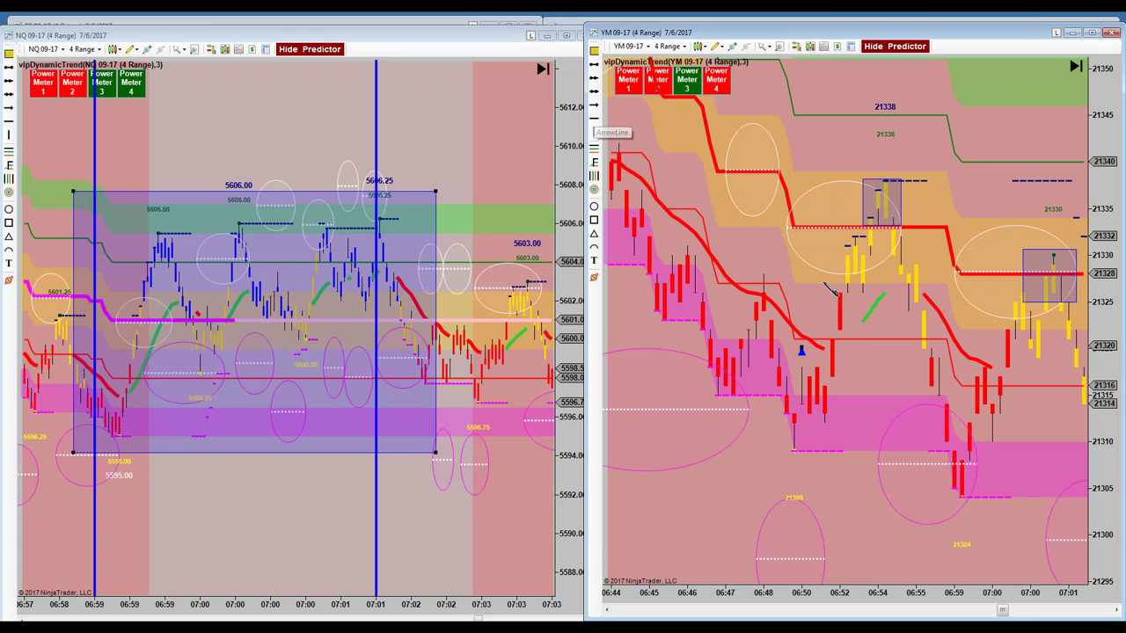
click(853, 216)
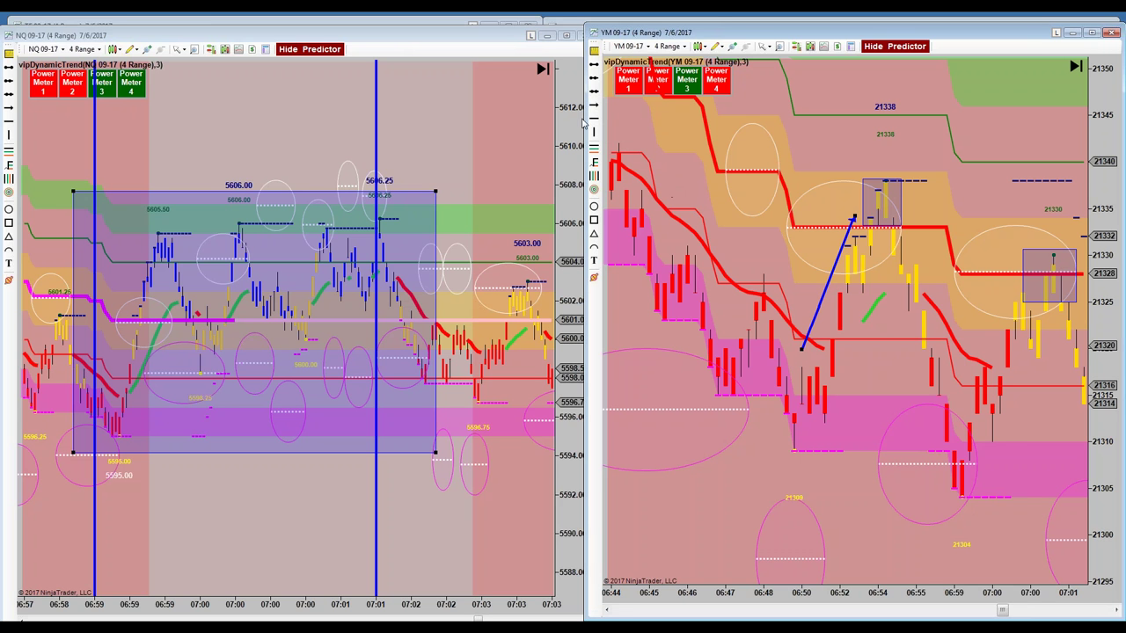
click(870, 232)
click(946, 485)
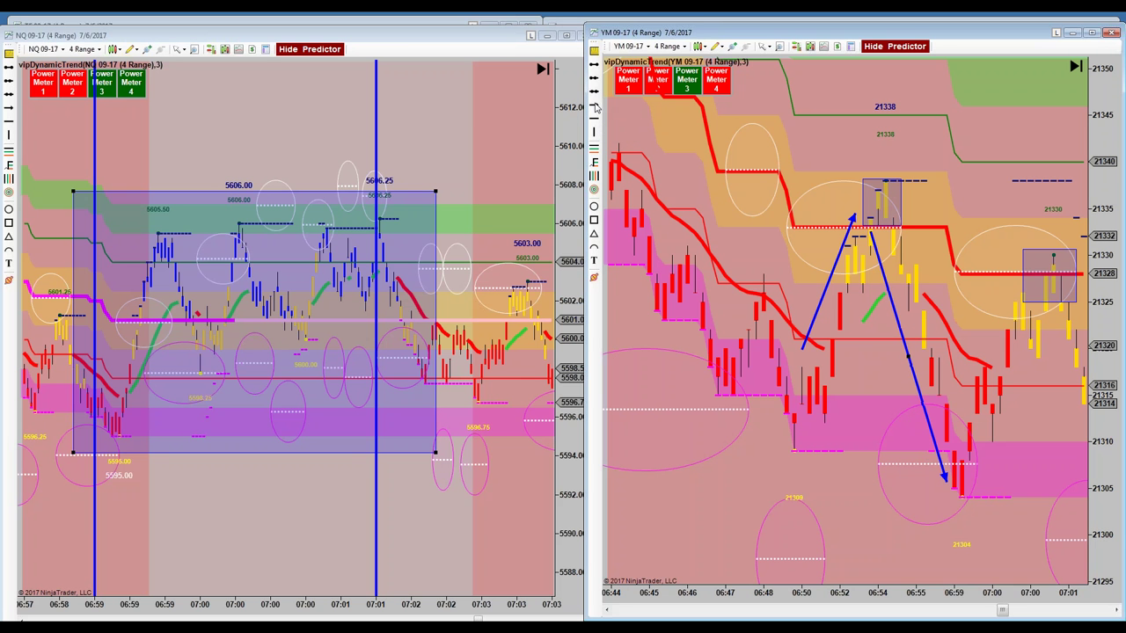
click(946, 418)
click(1029, 256)
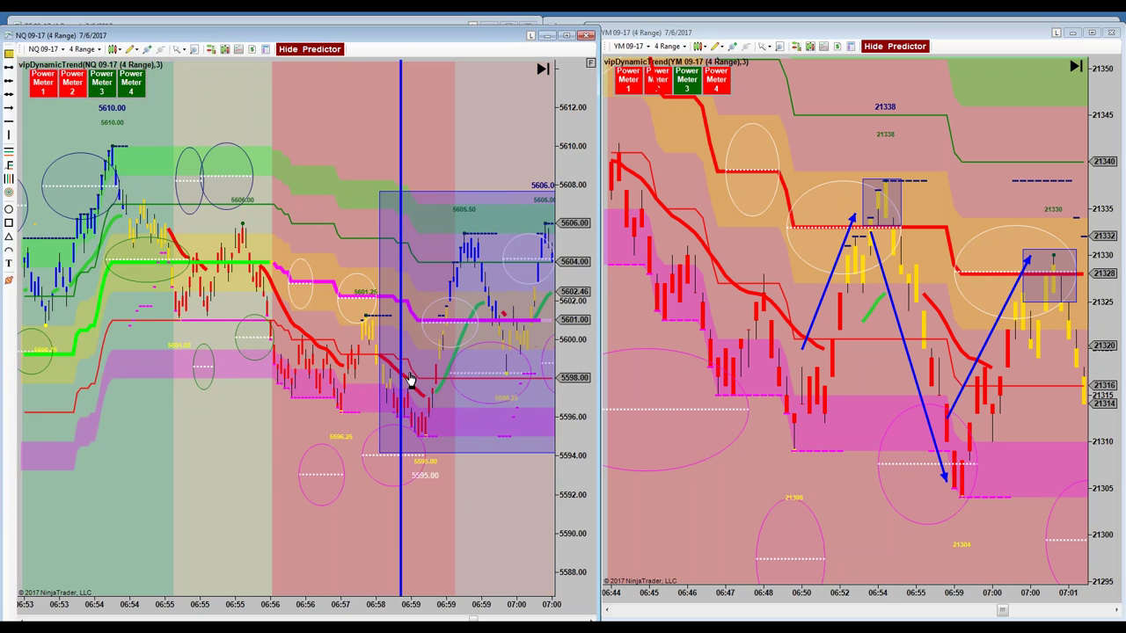
Step: Cross out the NQ chart's large rectangle with two diagonal lines spanning about 5592 to 5610
drag(409, 378, 86, 366)
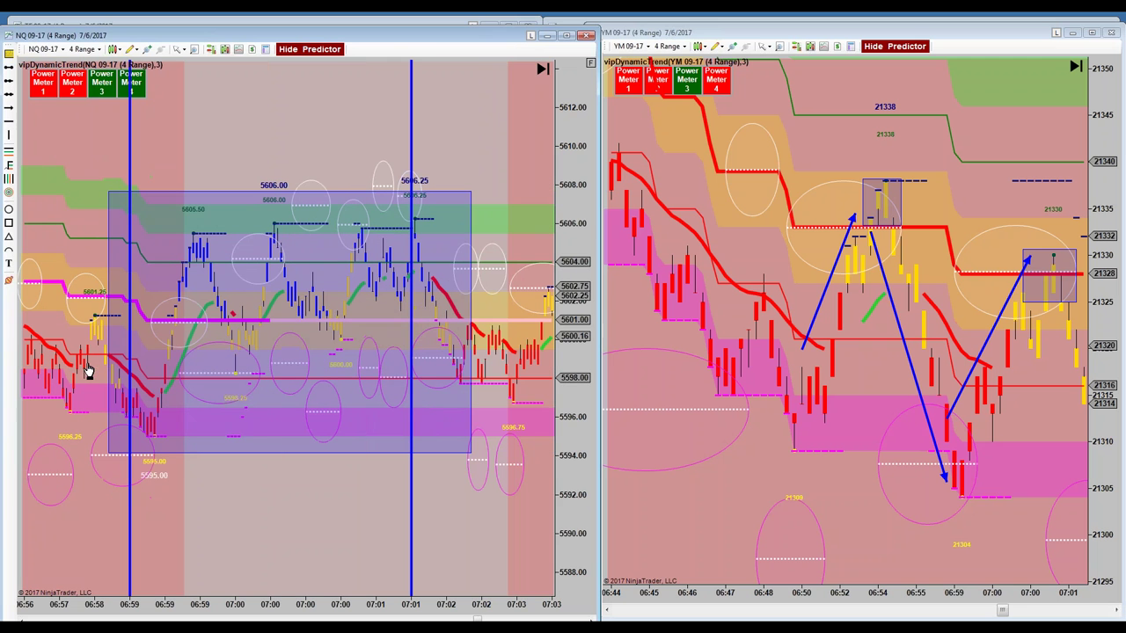
click(8, 92)
mouse_move(141, 163)
mouse_down()
mouse_move(414, 314)
mouse_move(537, 437)
mouse_move(530, 498)
mouse_up()
click(9, 92)
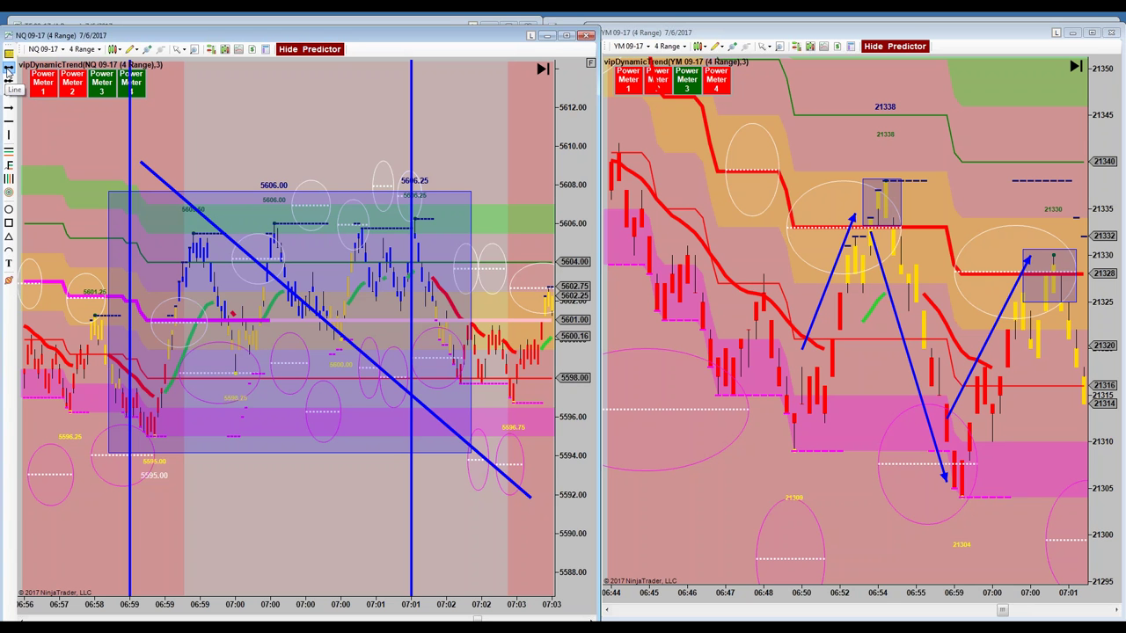
drag(91, 492, 481, 143)
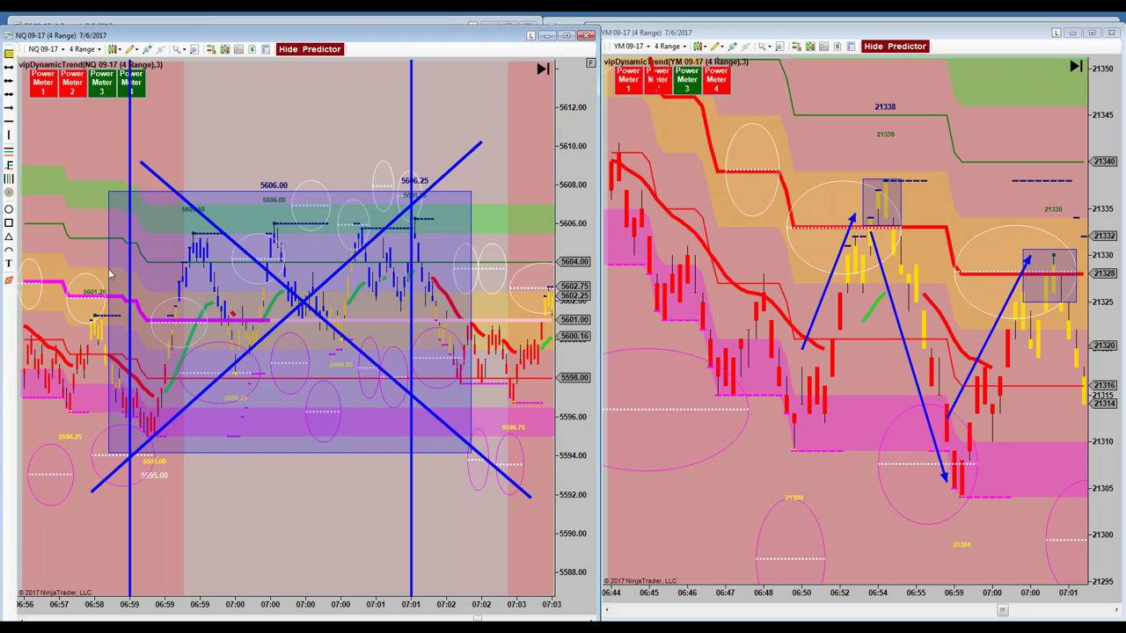
Step: Shift the NQ chart window slightly and switch its instrument to EMD 09-17
drag(367, 41, 383, 41)
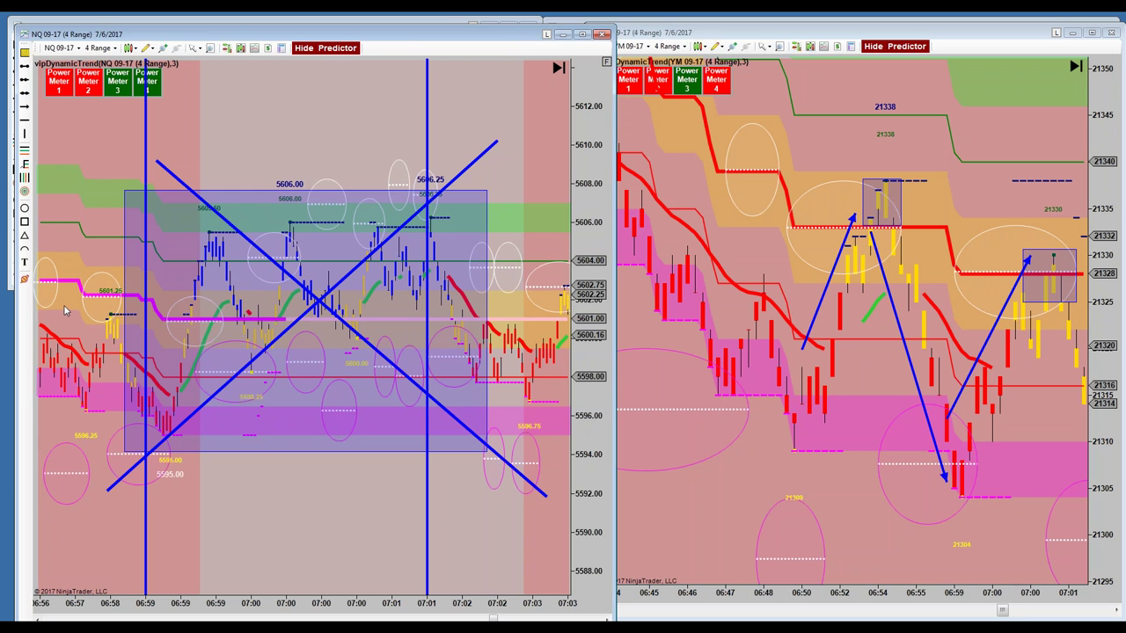
click(49, 51)
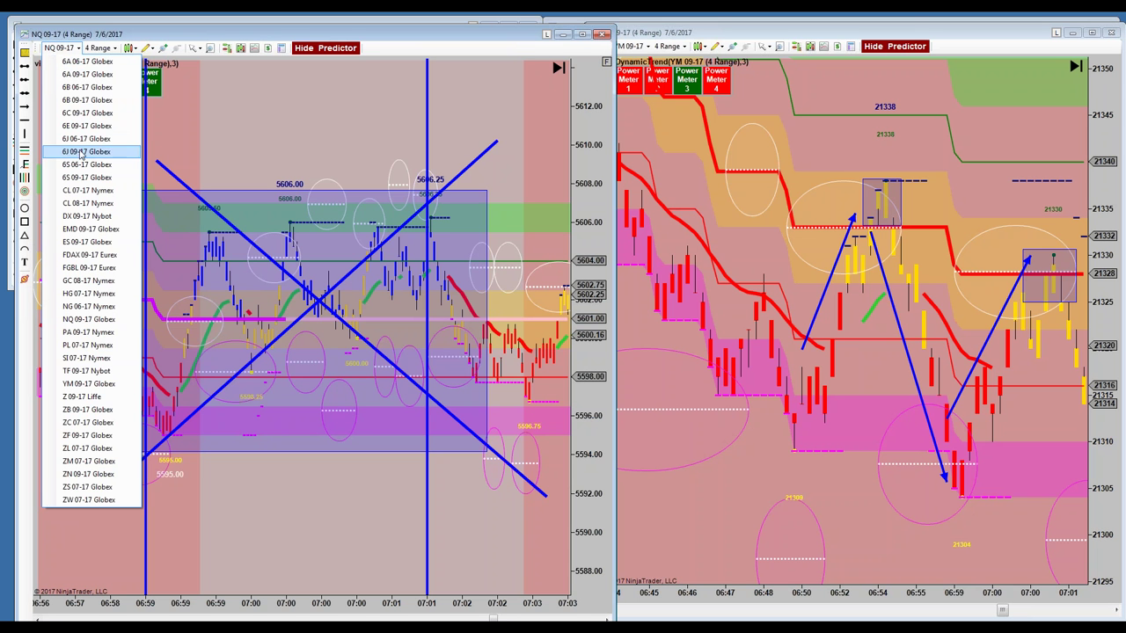
click(60, 48)
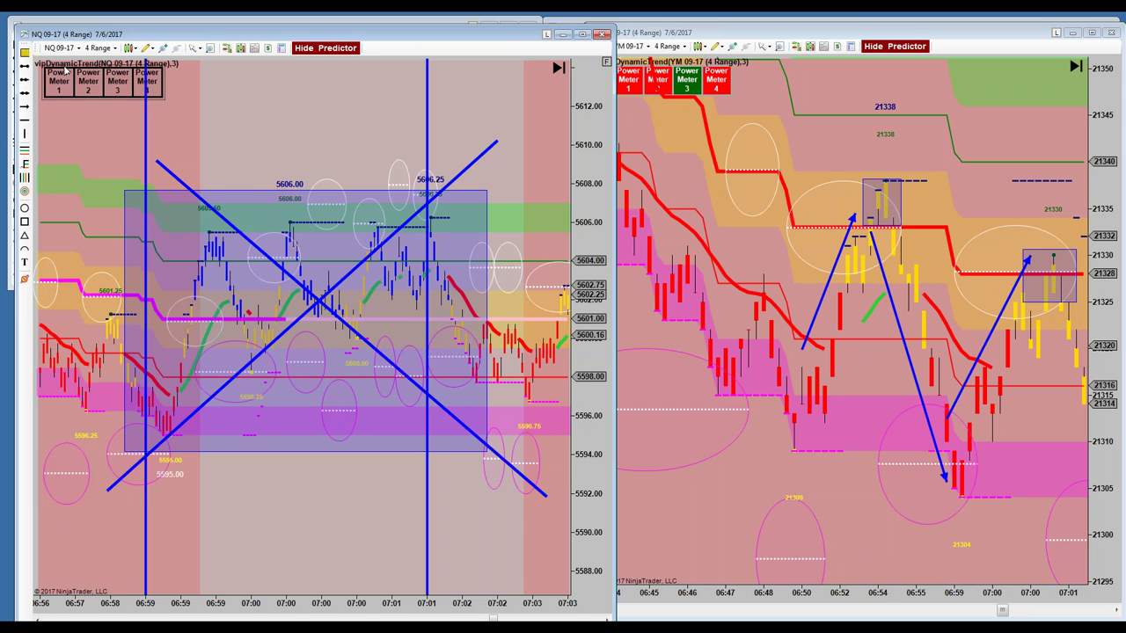
click(61, 48)
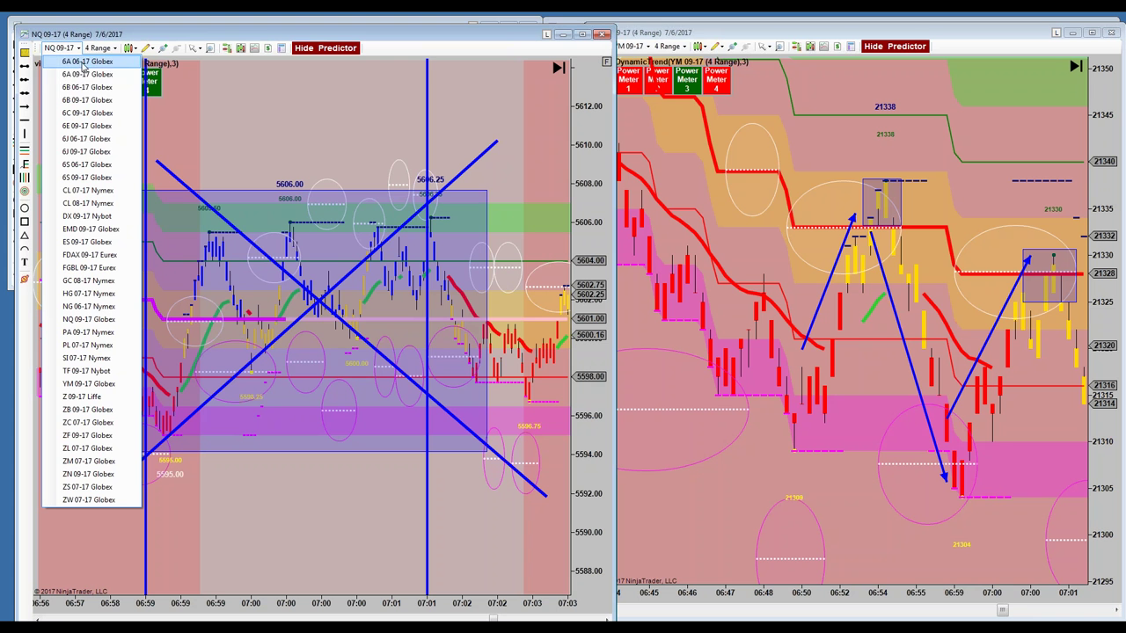
click(101, 231)
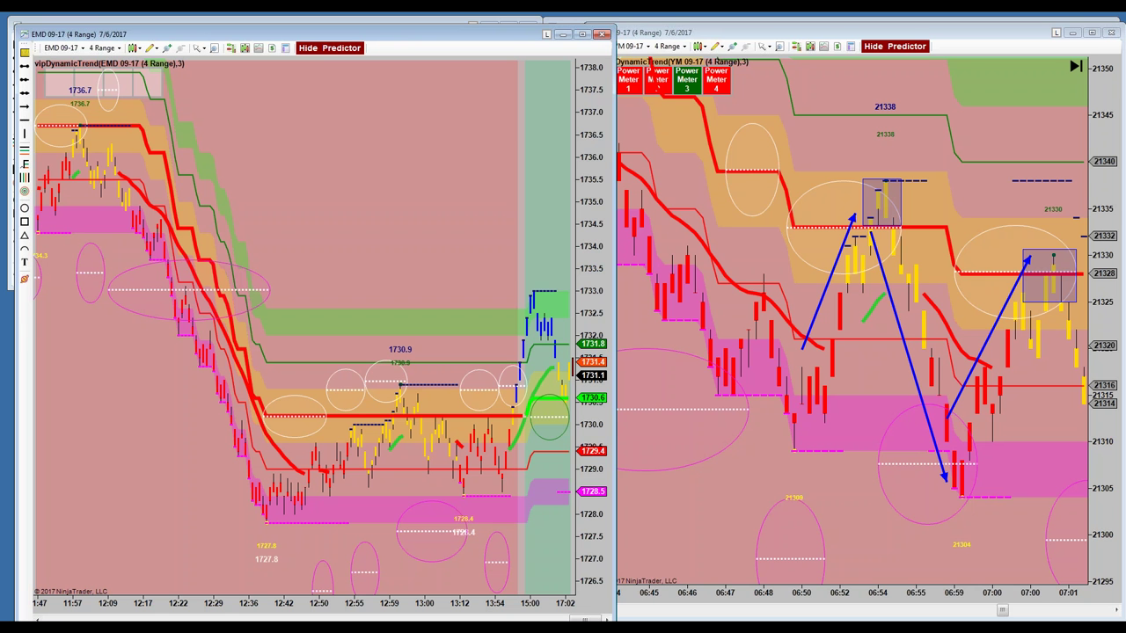
Step: Widen the EMD chart window and bring the morning bars from about 01:55 to 07:05 into view
drag(619, 178, 1121, 197)
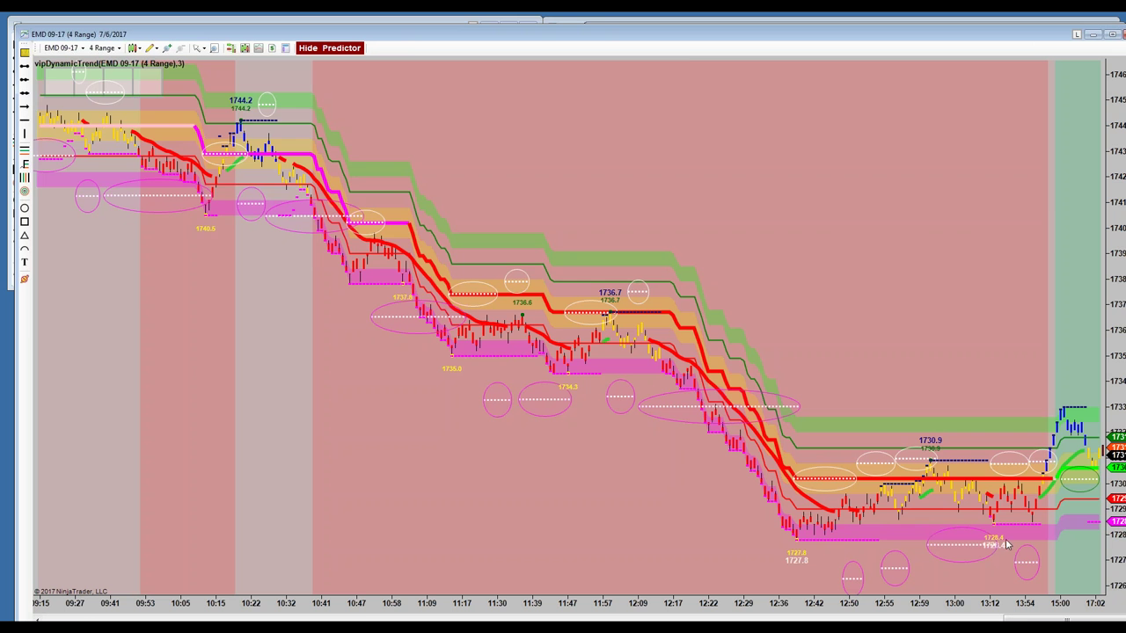
scroll(956, 532, up, 10)
scroll(783, 515, up, 6)
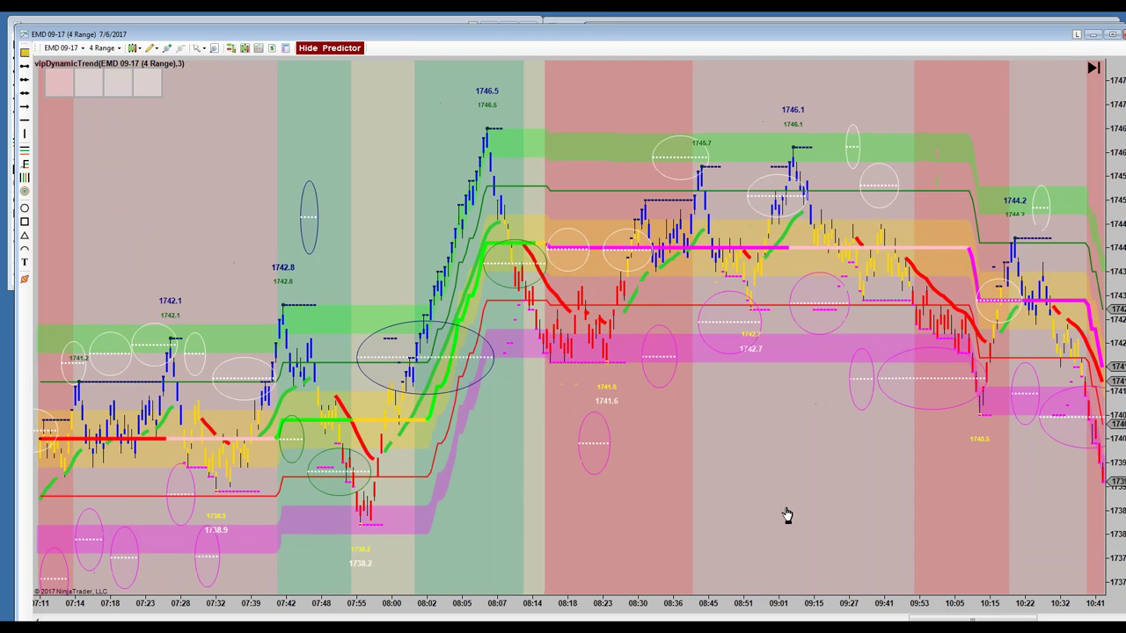
drag(280, 197, 929, 272)
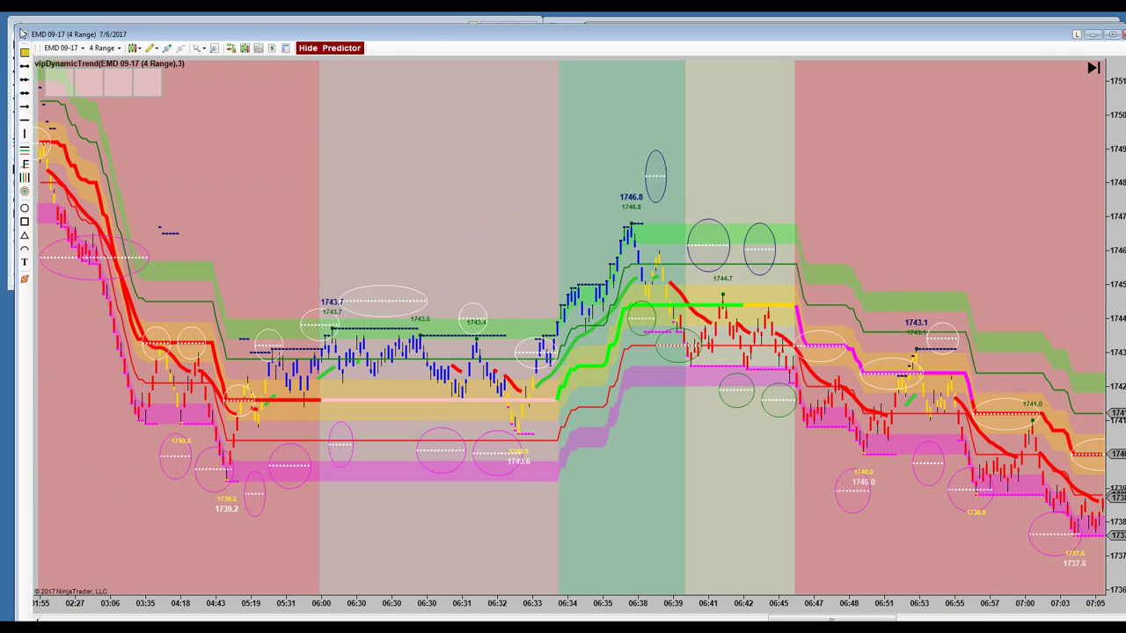
Step: Narrow and reposition the EMD chart window beside the TF chart, showing about 06:30 to 06:48
drag(22, 33, 543, 16)
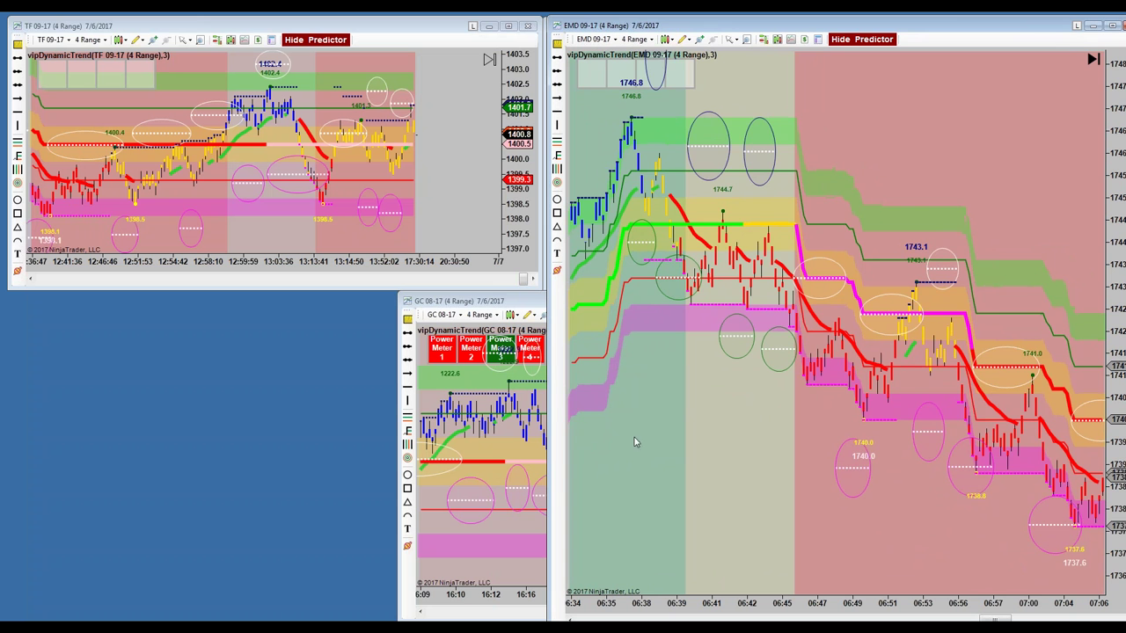
drag(691, 470, 939, 499)
mouse_move(954, 30)
mouse_down()
mouse_move(930, 24)
mouse_move(943, 27)
mouse_up()
Step: Bring the TF 09-17 chart forward at its latest bars and extend its window to match the EMD chart's height
click(414, 201)
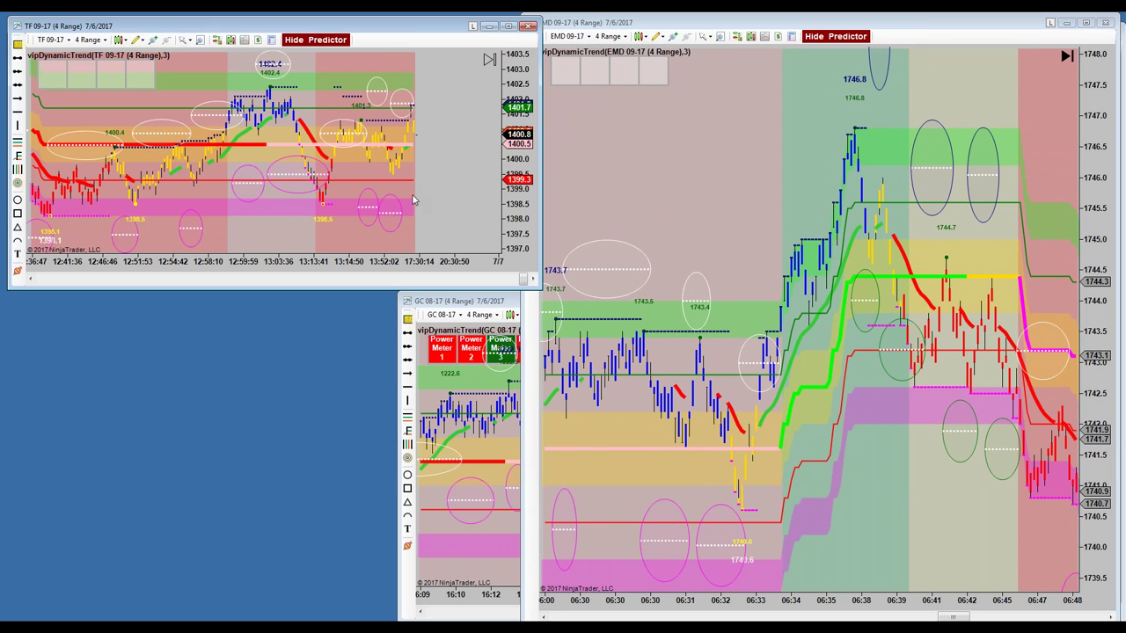
click(489, 61)
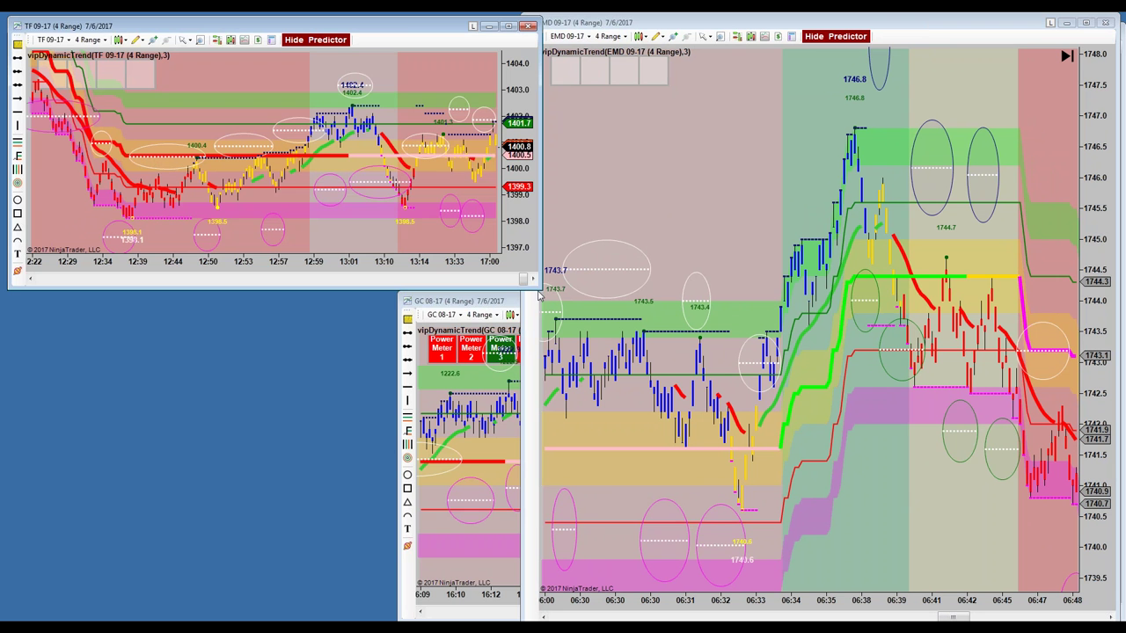
drag(539, 297, 540, 609)
Step: Go back through the TF chart to the morning session and examine its 06:13 to 06:51 swings against EMD
drag(173, 162, 450, 158)
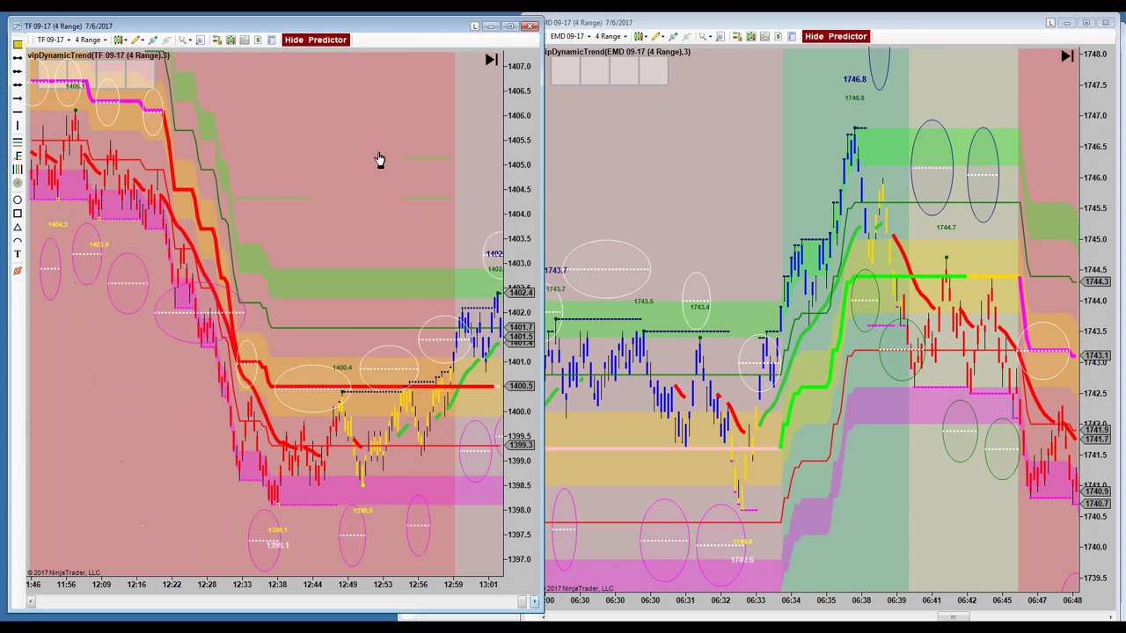
drag(75, 473, 542, 509)
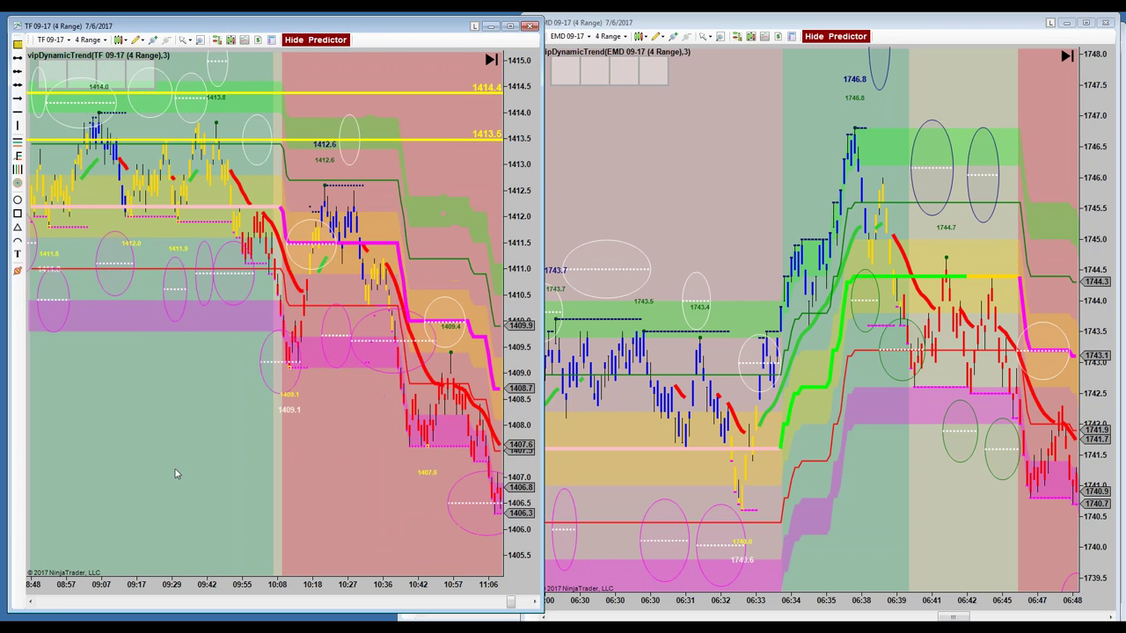
drag(234, 498, 493, 513)
drag(145, 505, 507, 485)
drag(132, 287, 411, 290)
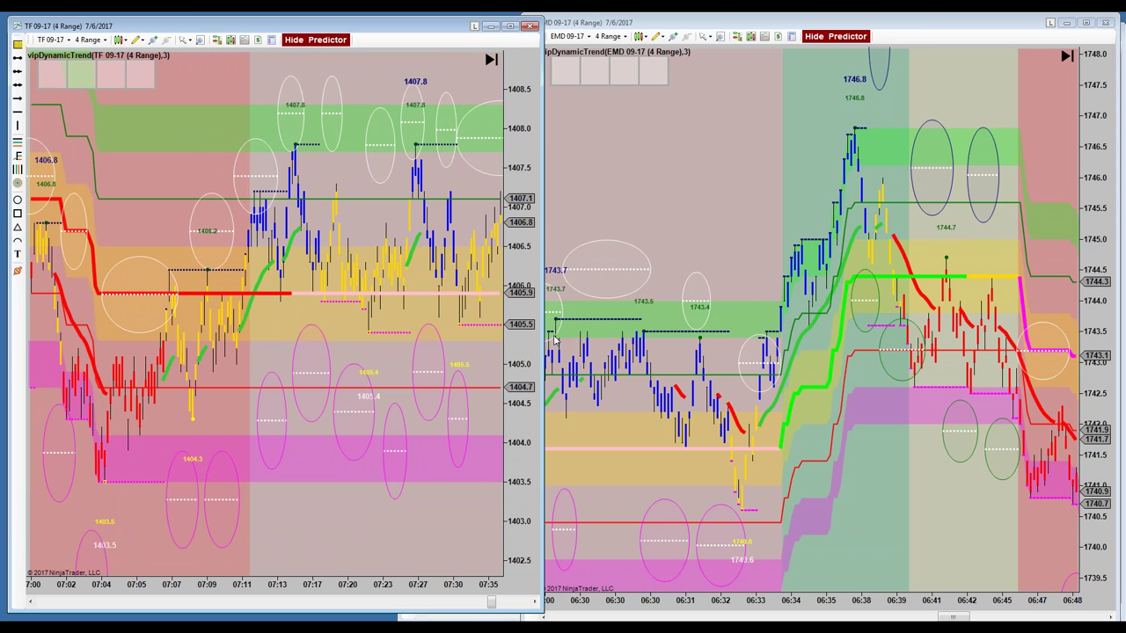
drag(294, 528, 486, 524)
drag(167, 522, 429, 566)
drag(239, 547, 437, 558)
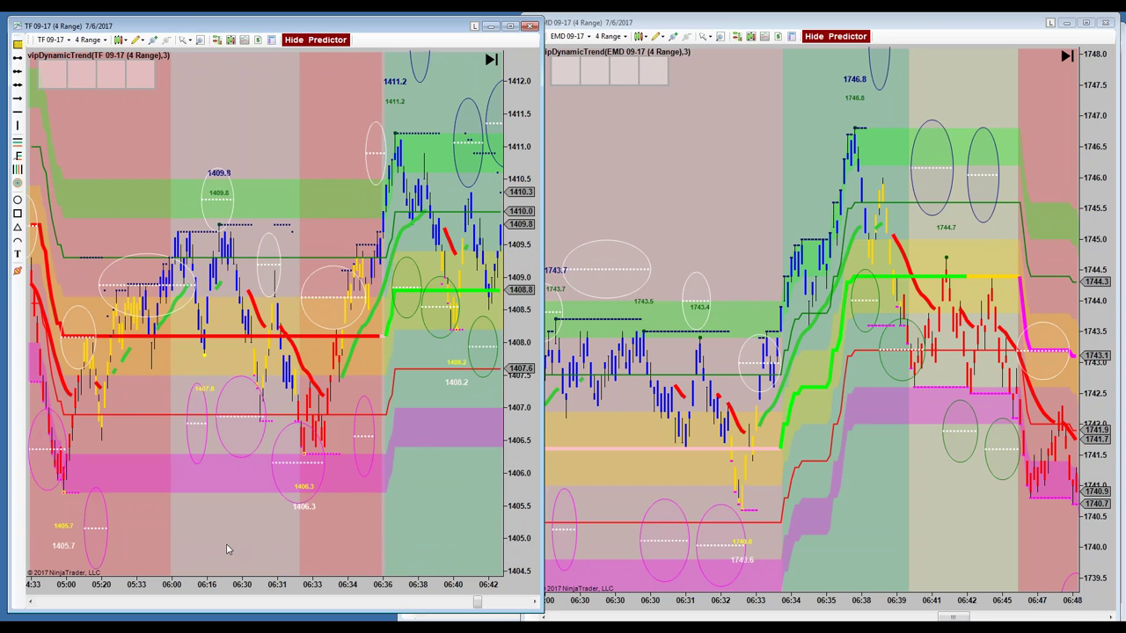
drag(230, 550, 336, 553)
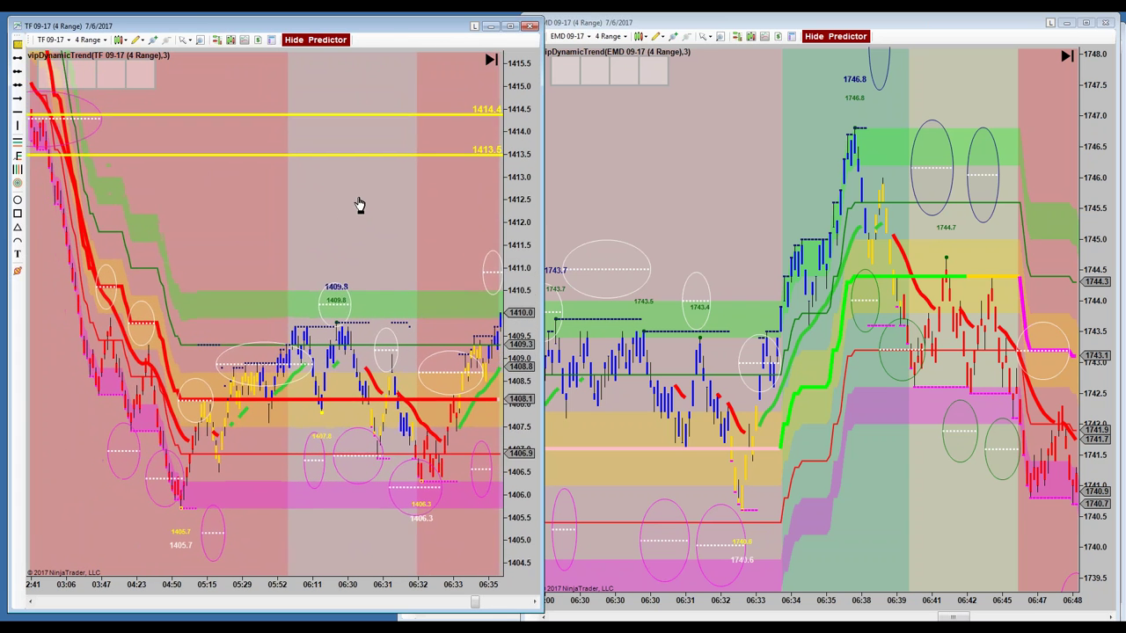
drag(359, 203, 229, 168)
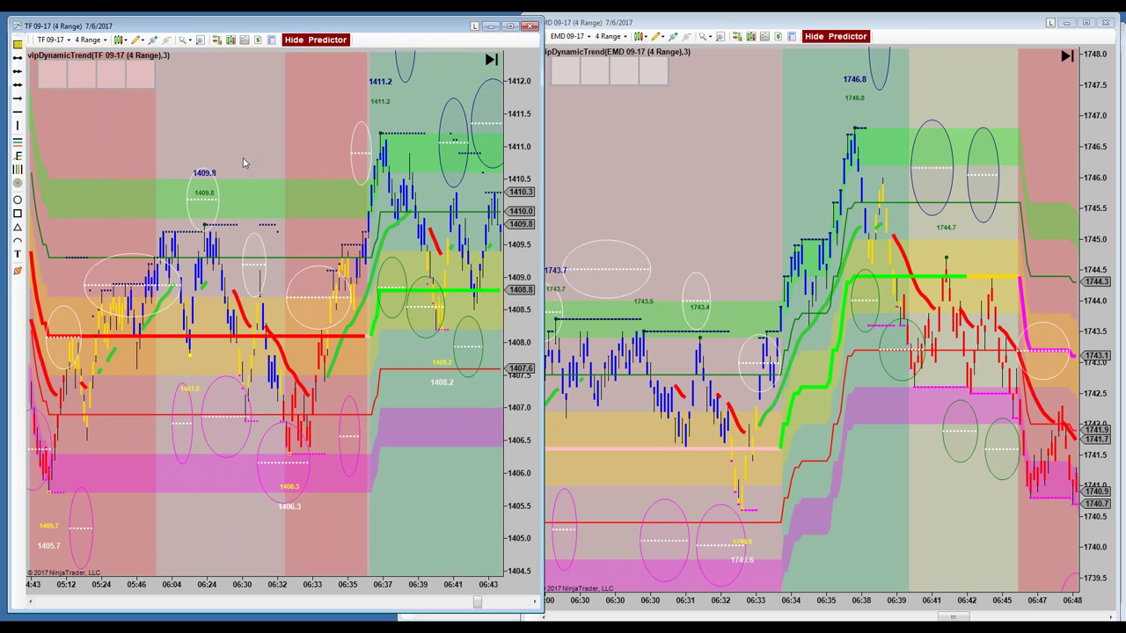
drag(420, 507, 265, 503)
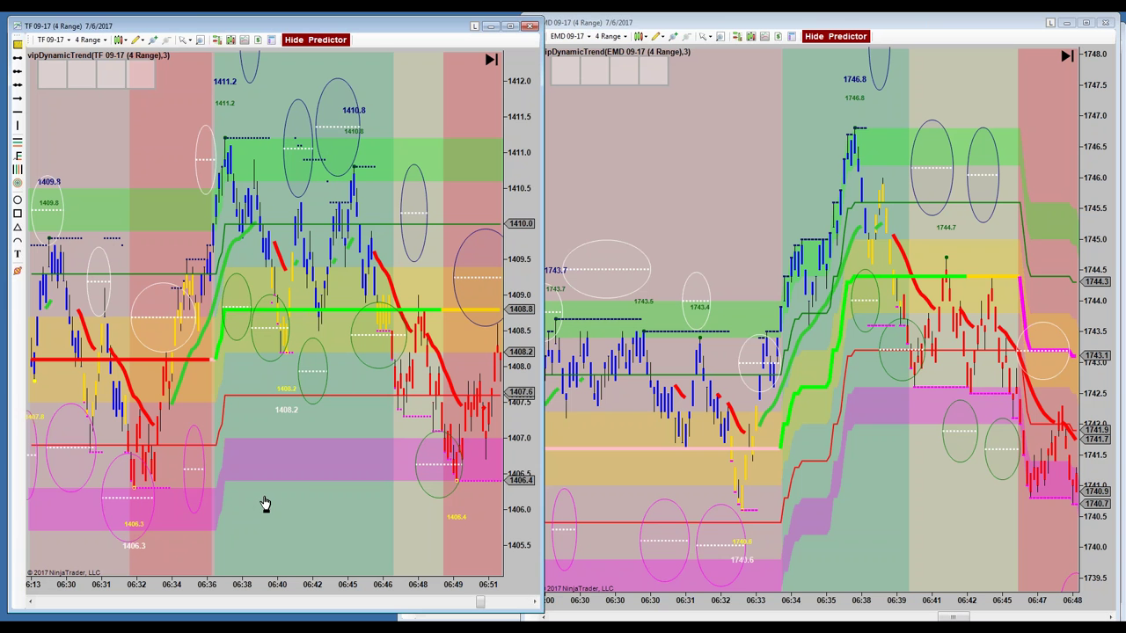
Step: Compress the price scales of the TF and EMD charts and align both on about 06:32 to 06:55
drag(526, 161, 531, 257)
click(1112, 211)
drag(1112, 211, 1111, 251)
drag(792, 204, 694, 216)
drag(378, 131, 330, 131)
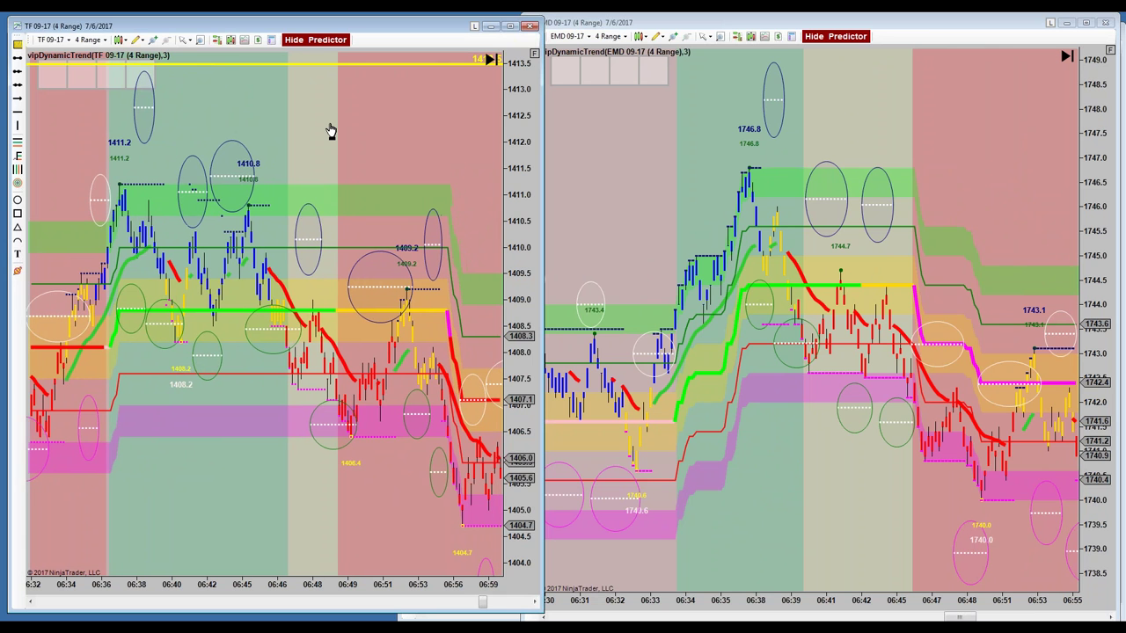
Step: Add a text note in the open area before the EMD chart's 06:37 high, with the first line "ES - Low Vol/Slower Moving"
click(579, 165)
drag(580, 167, 707, 188)
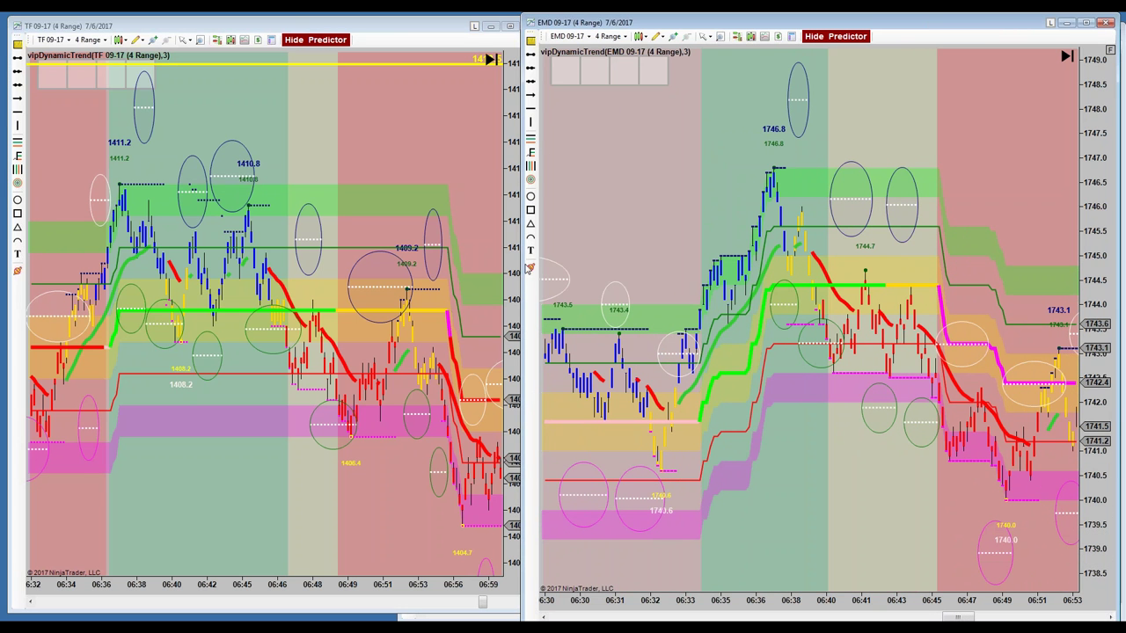
click(530, 251)
click(658, 132)
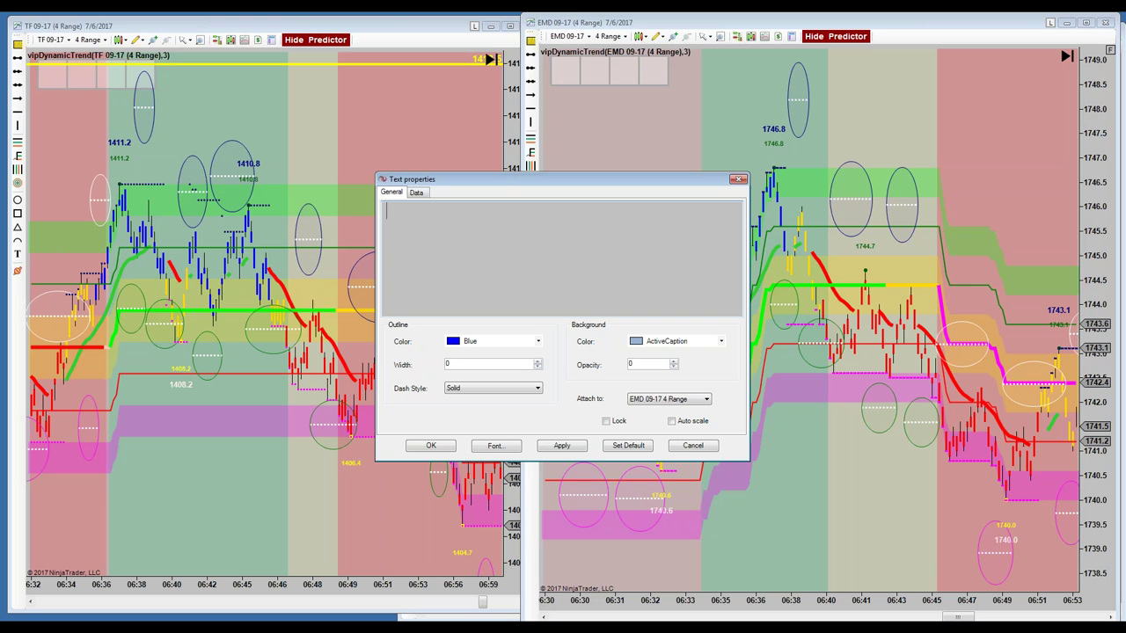
text(ES)
text(- Low Voi)
key(BackSpace)
key(BackSpace)
text(lati)
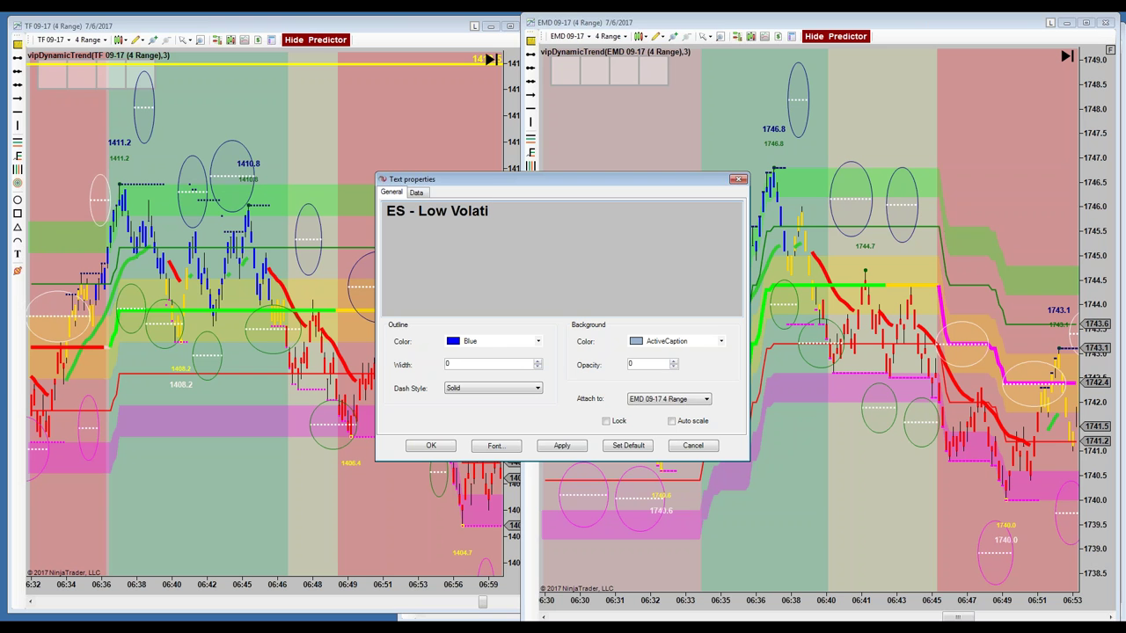
text(ility)
key(BackSpace)
key(BackSpace)
key(BackSpace)
key(BackSpace)
key(BackSpace)
key(BackSpace)
key(BackSpace)
key(BackSpace)
text(/Slower Moving)
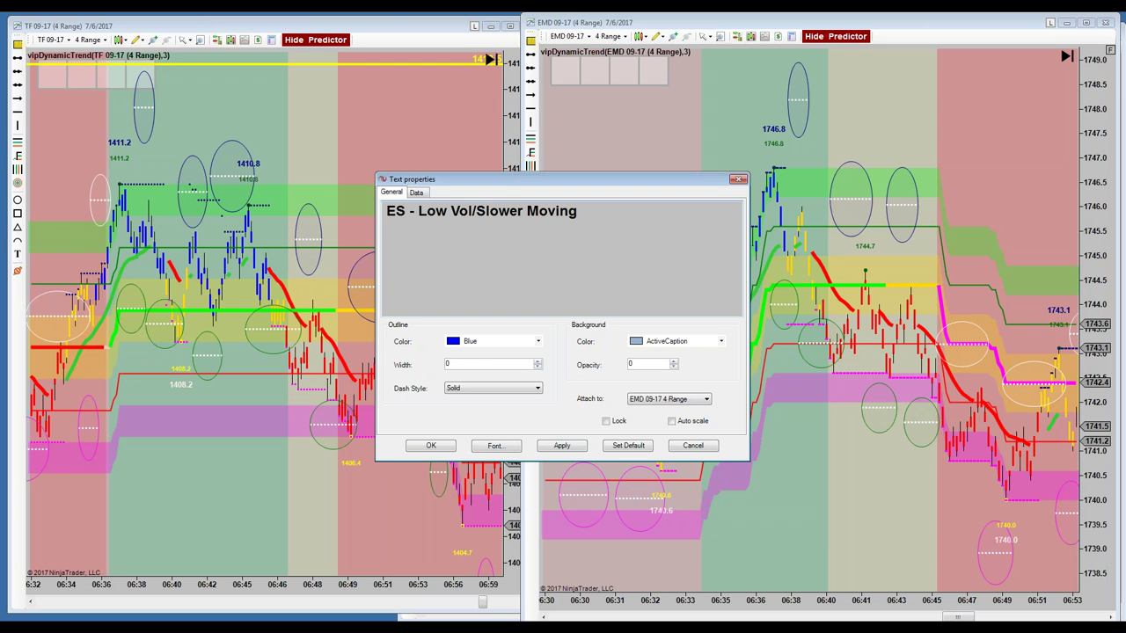
Step: Extend the note with separate lines for YM, EMD, TF and "NQ - Highest Vol"
key(Return)
text(YM )
text(EMD)
key(Return)
text(TF)
key(Return)
text(NQ)
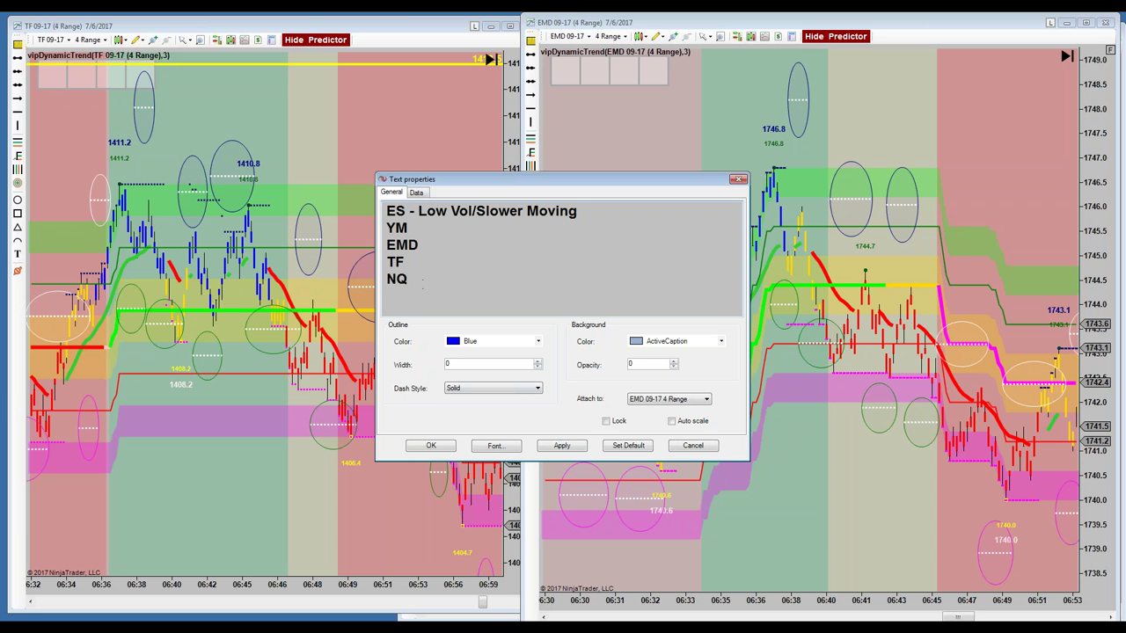
text(- Highest Vol)
Step: Uncover more of the EMD chart behind the text dialog and review the note's instruments line by line, comparing their volatility order
drag(697, 186, 638, 118)
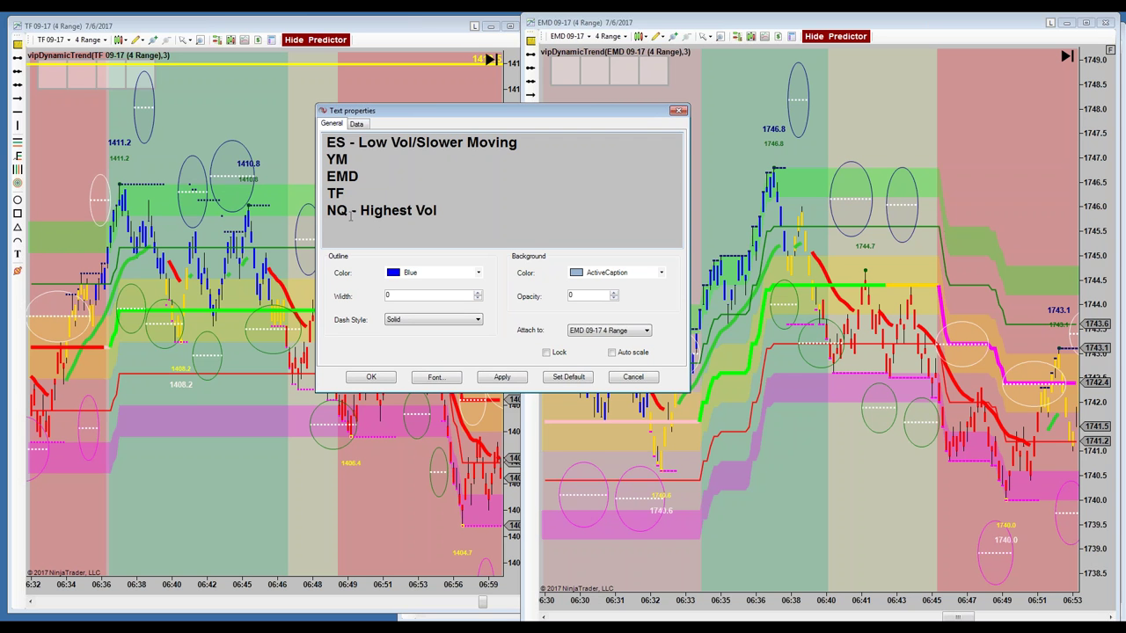
drag(460, 210, 328, 210)
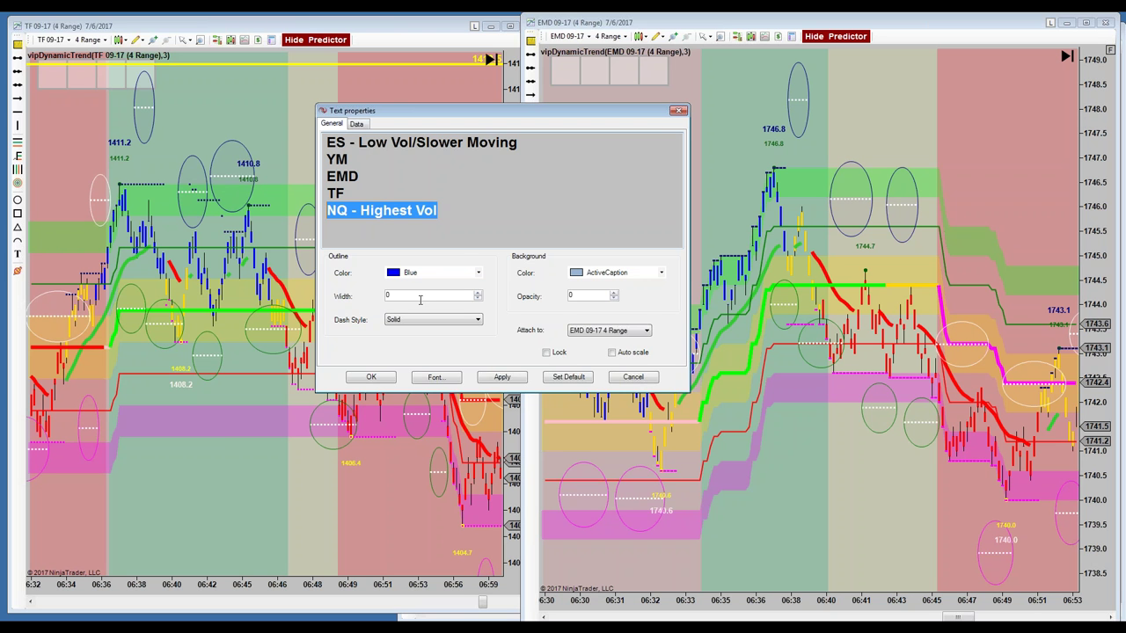
click(369, 203)
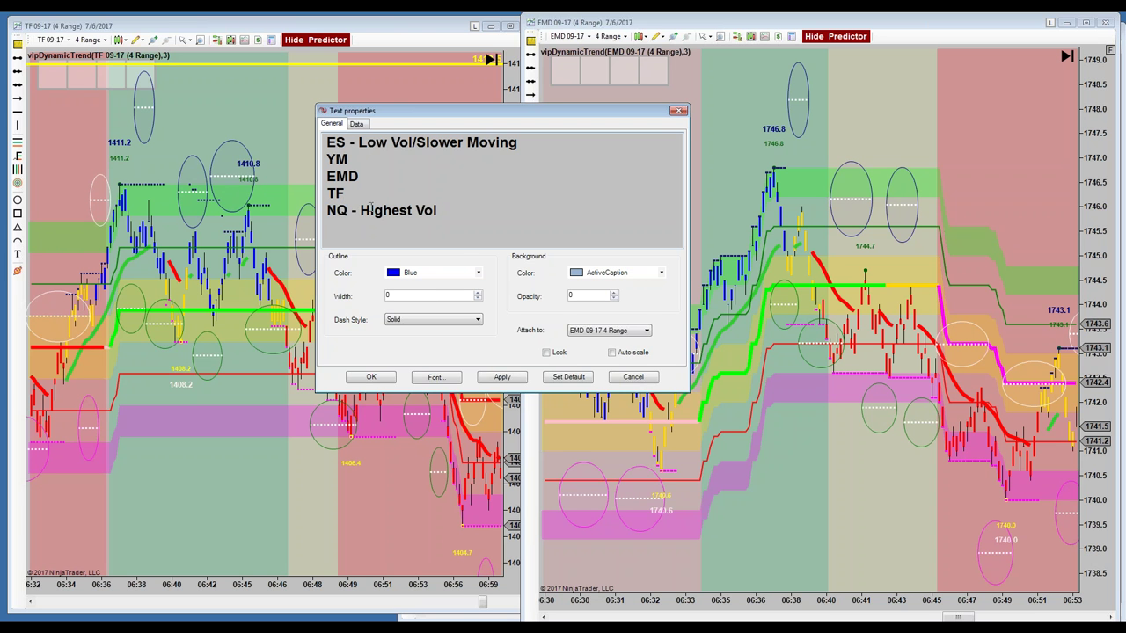
drag(349, 200, 326, 177)
click(355, 161)
shift+click(322, 167)
click(345, 142)
shift+click(325, 148)
drag(348, 160, 327, 164)
drag(372, 178, 327, 176)
drag(349, 198, 327, 194)
Step: Place the finished volatility note on the EMD chart and shift it slightly away from the 1746.8 high
click(371, 376)
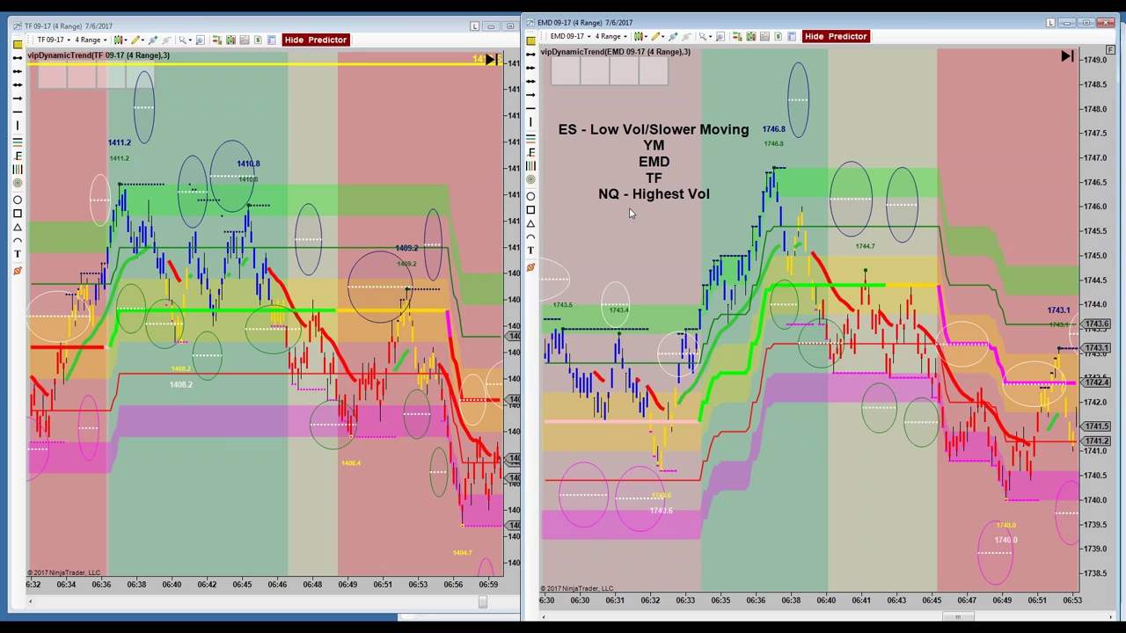
drag(651, 176, 644, 178)
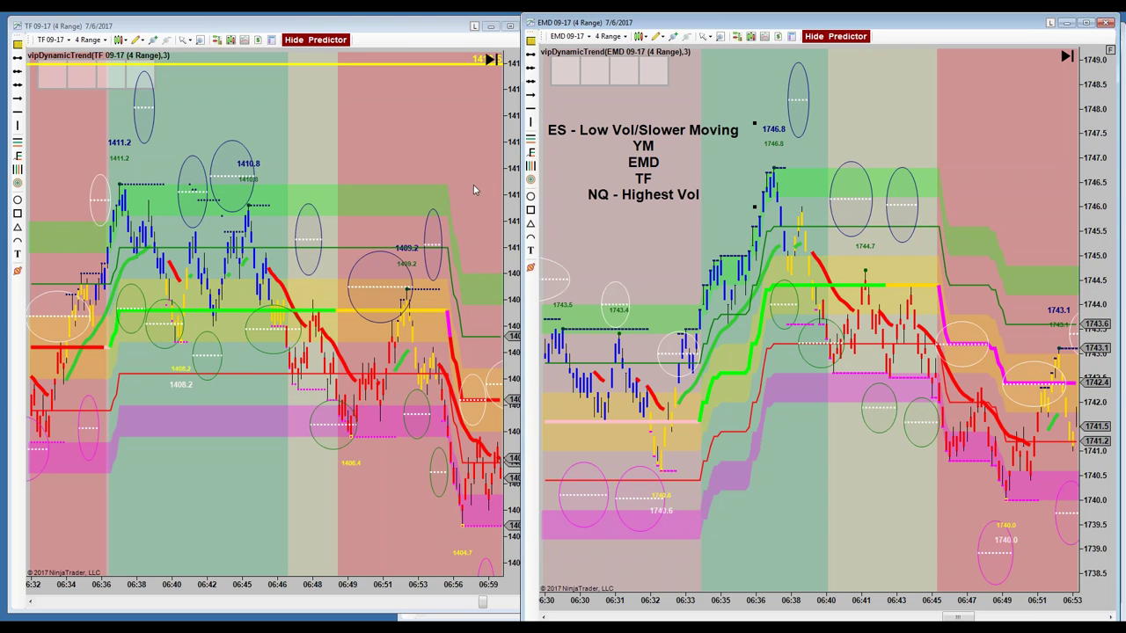
click(444, 176)
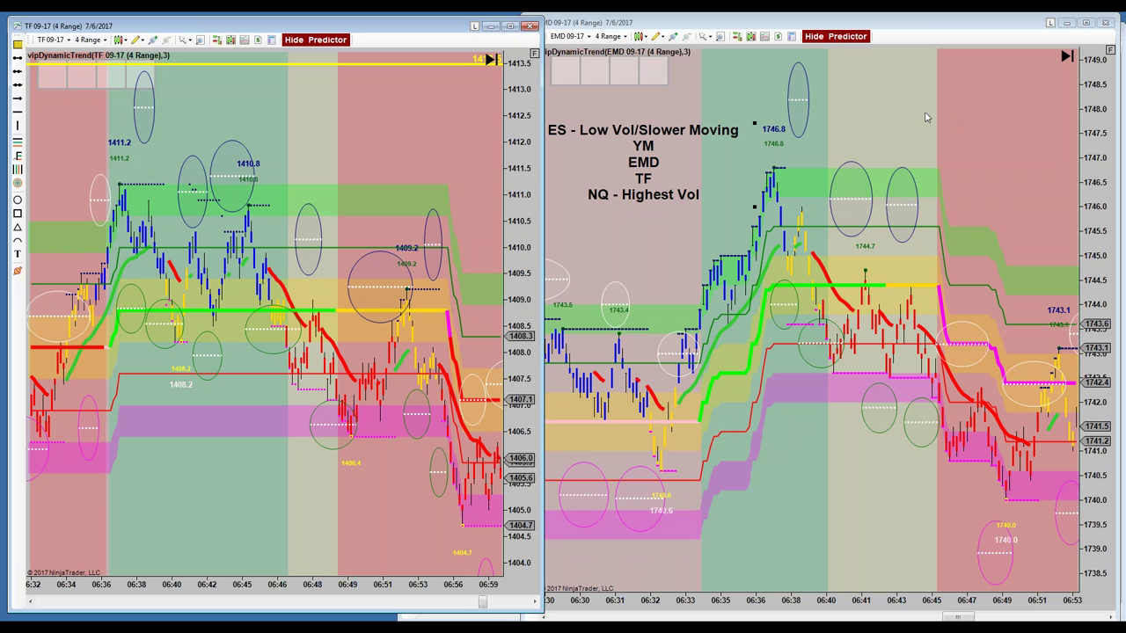
Step: Widen the EMD chart window over the TF chart and return its price scale to automatic fitting
click(554, 140)
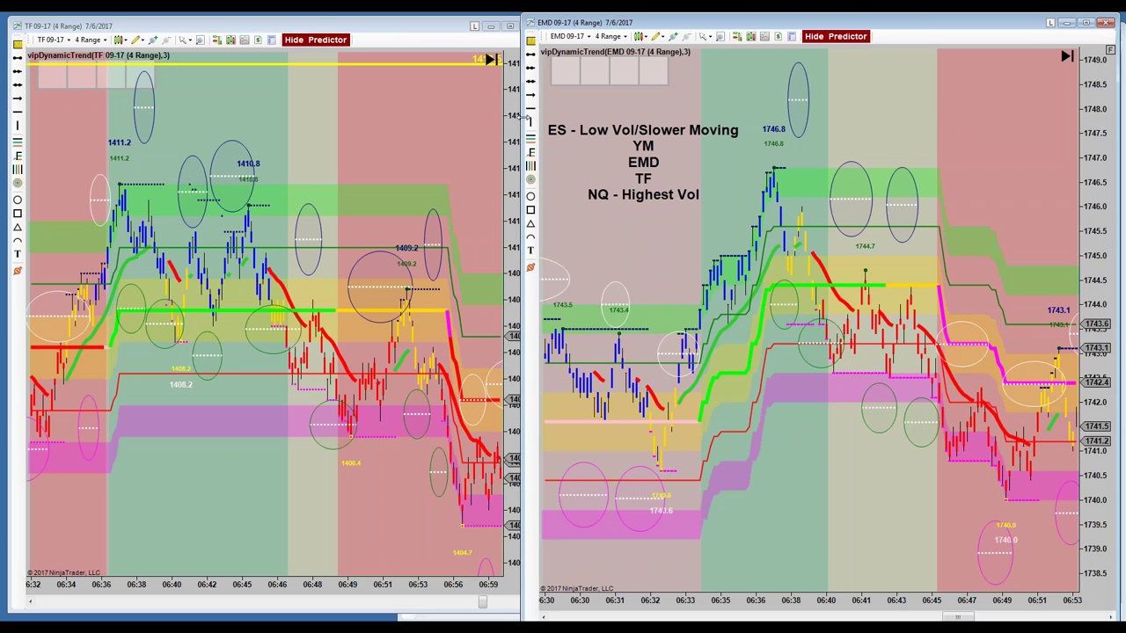
drag(523, 122, 2, 120)
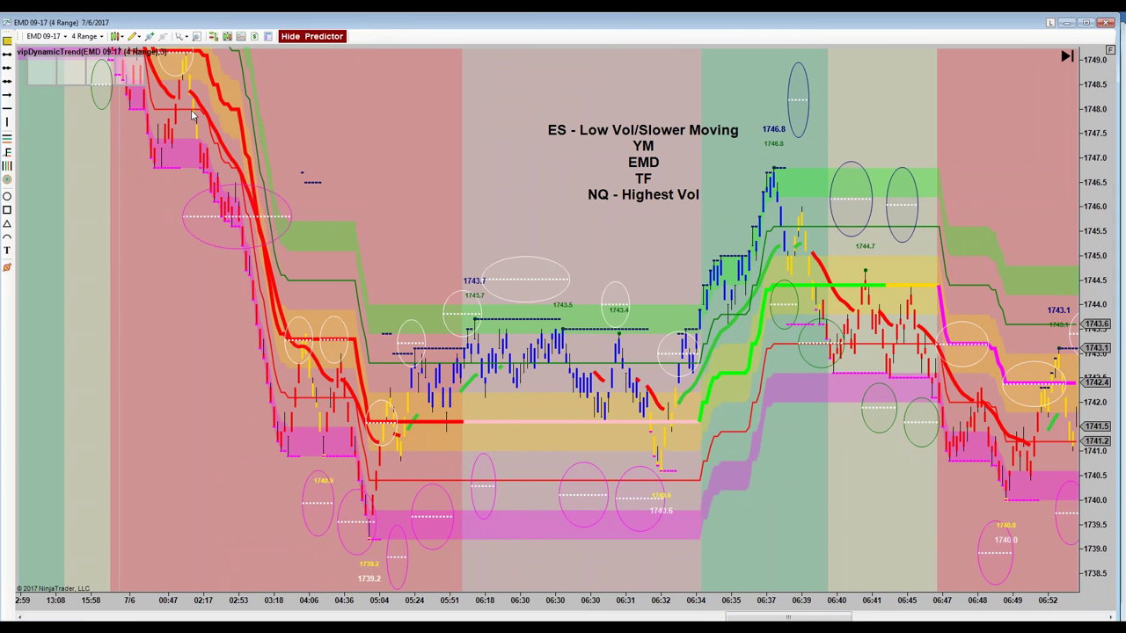
click(1110, 51)
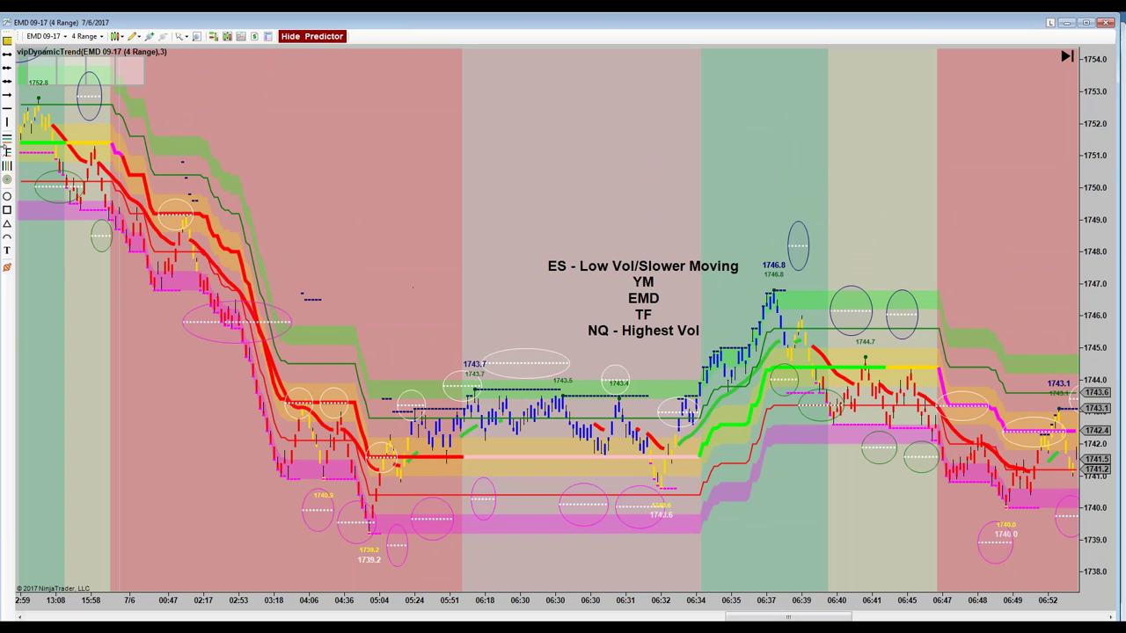
Step: Draw an arrow line on the EMD chart rising to the 06:39 swing high at about 1746
click(8, 95)
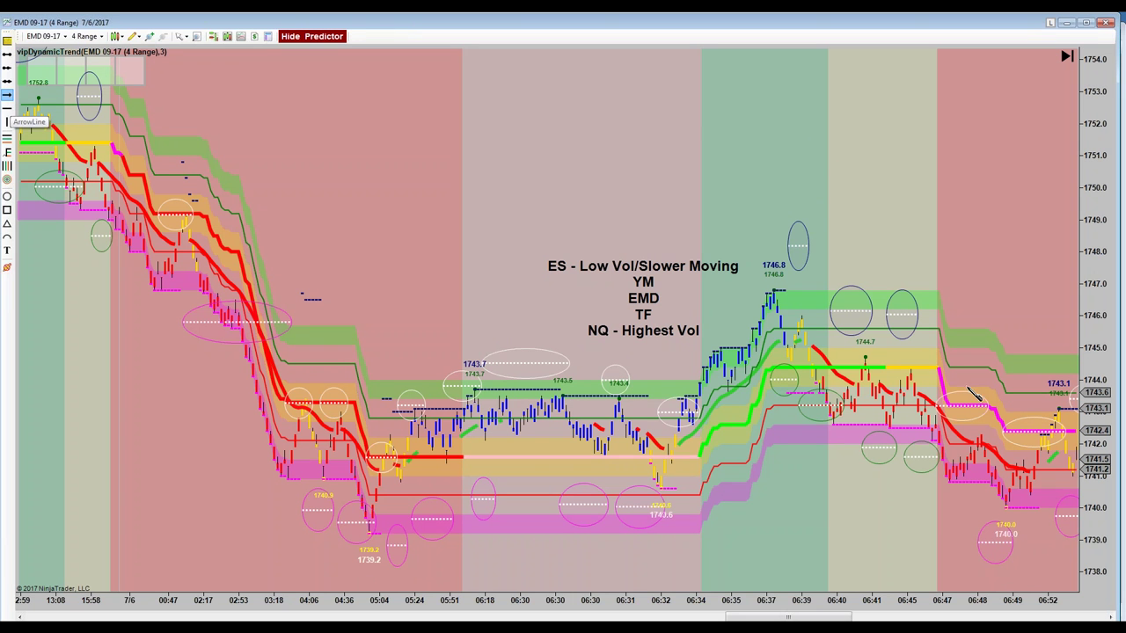
click(802, 319)
click(761, 362)
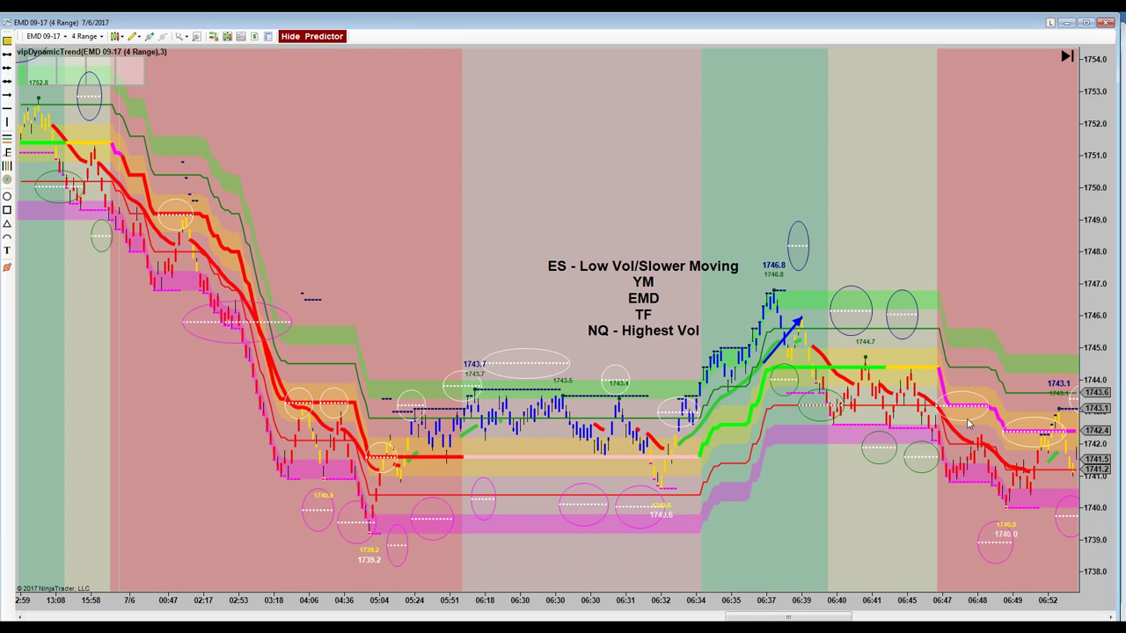
Step: Mark the EMD swing highs labelled 1744.7, 1743.1 and 1741.0 with a rectangle around each
drag(1019, 264, 754, 236)
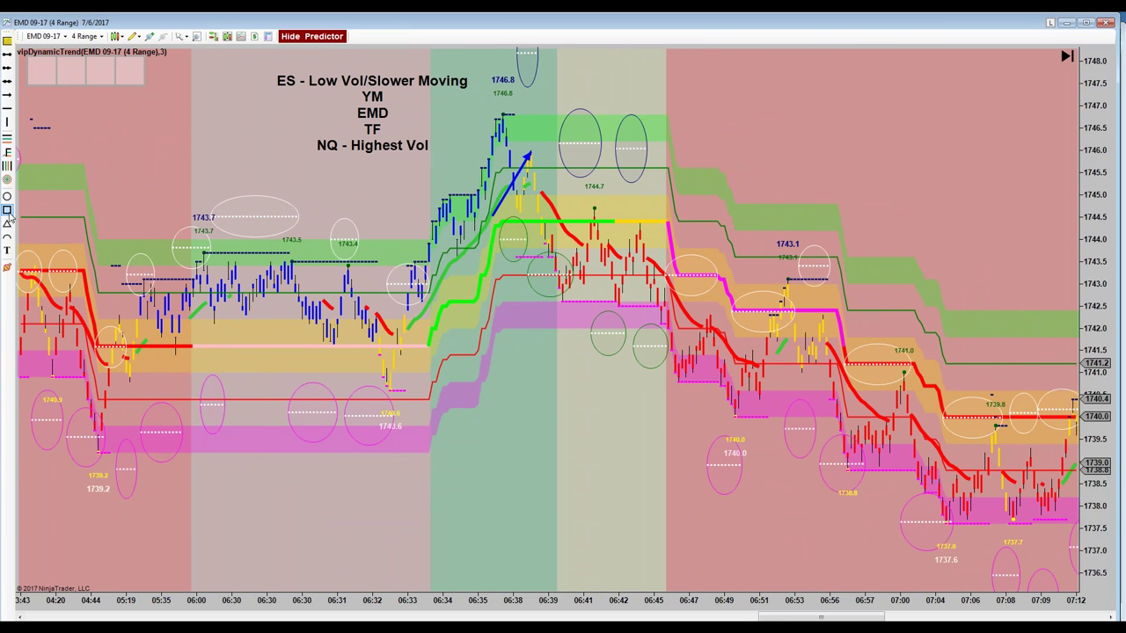
click(7, 211)
drag(577, 204, 601, 238)
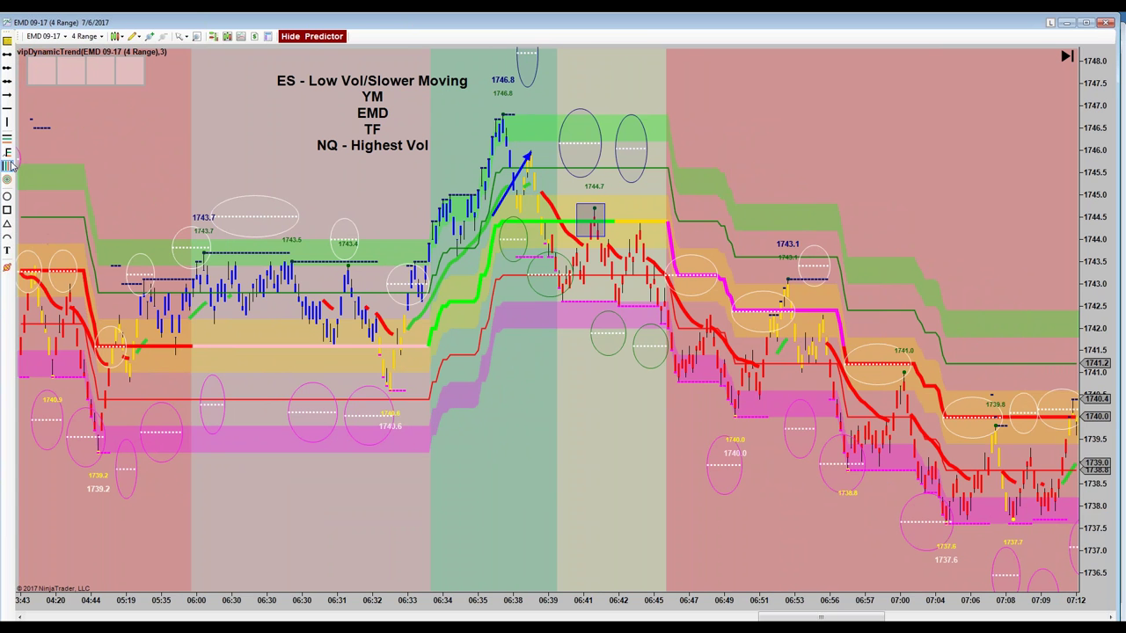
click(7, 209)
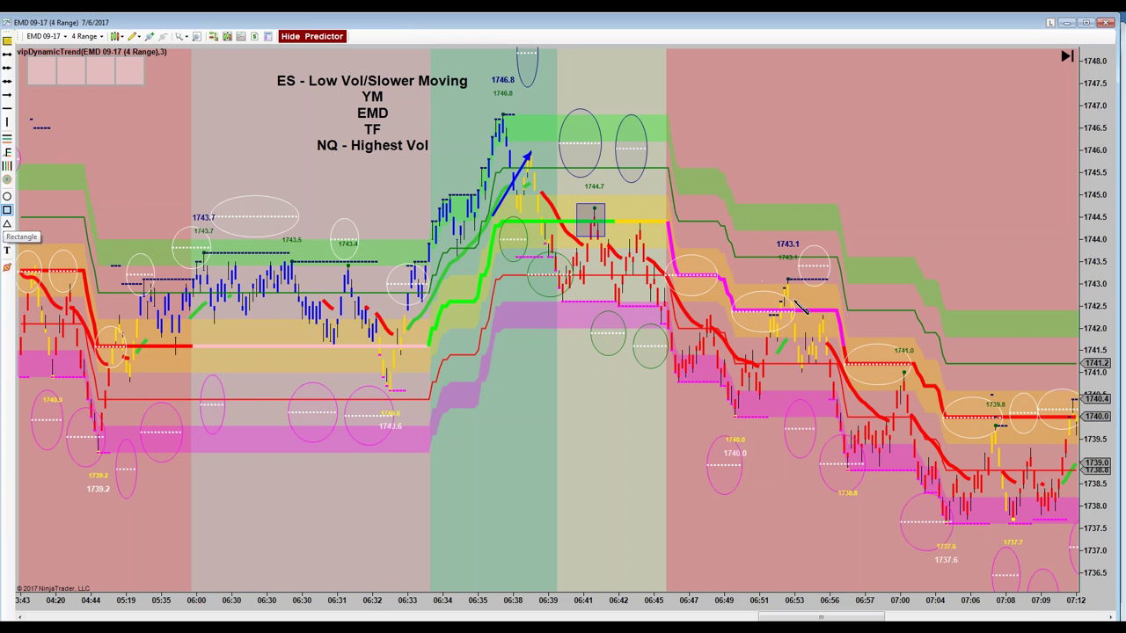
drag(802, 308, 762, 281)
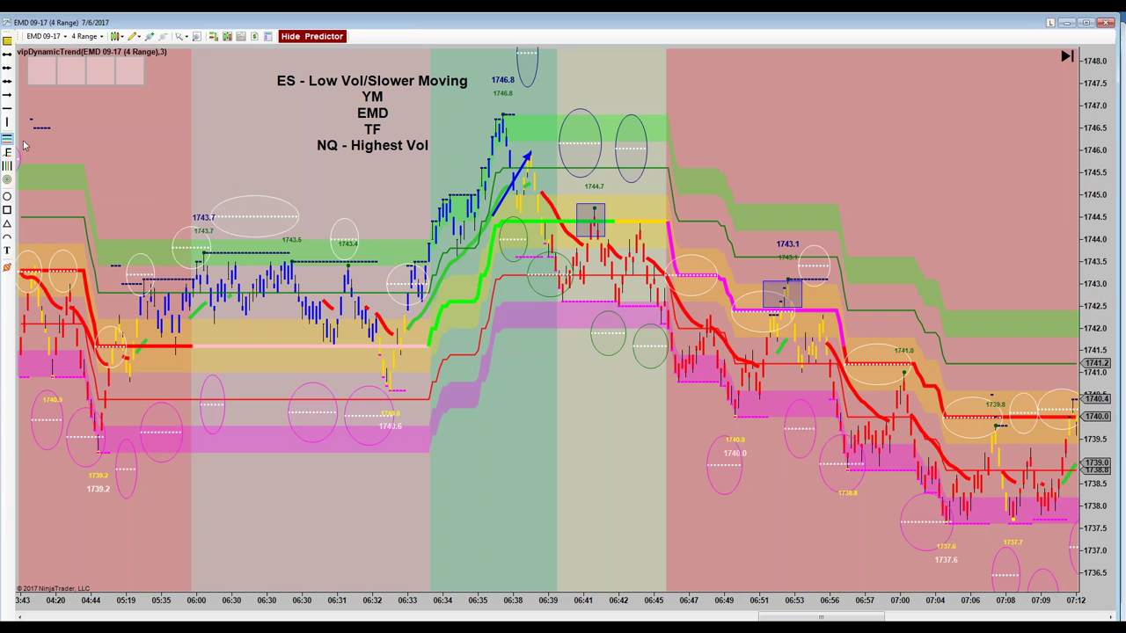
click(8, 209)
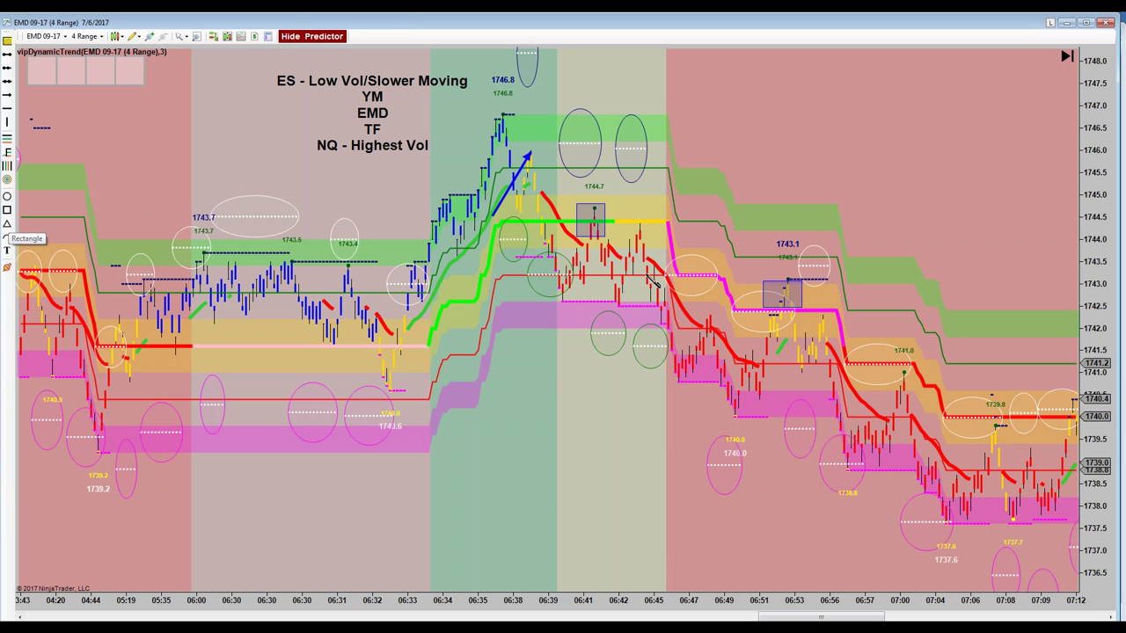
drag(878, 362, 922, 396)
click(1009, 364)
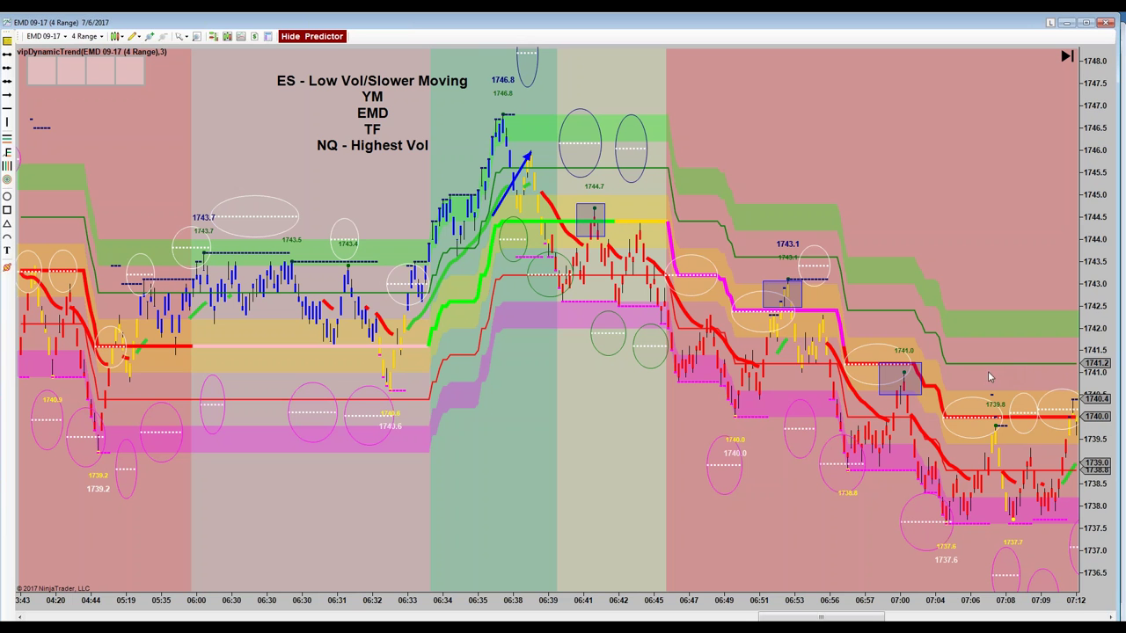
Step: Move the volatility note farther from the 06:37 high and switch the chart's instrument to ES 09-17
drag(387, 135, 306, 128)
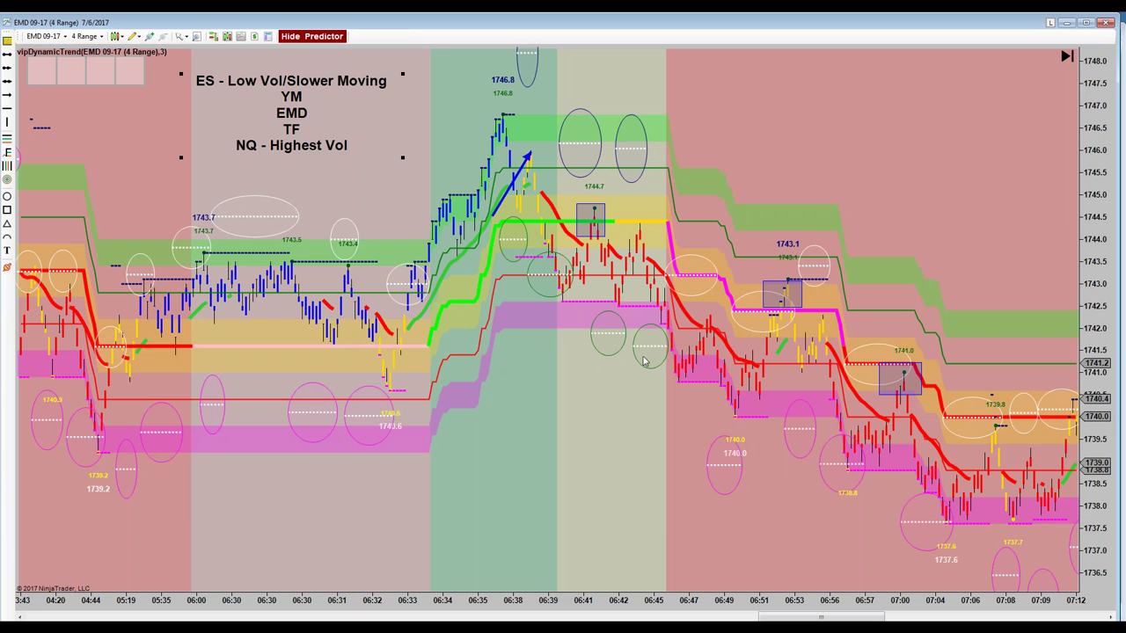
drag(832, 175, 532, 168)
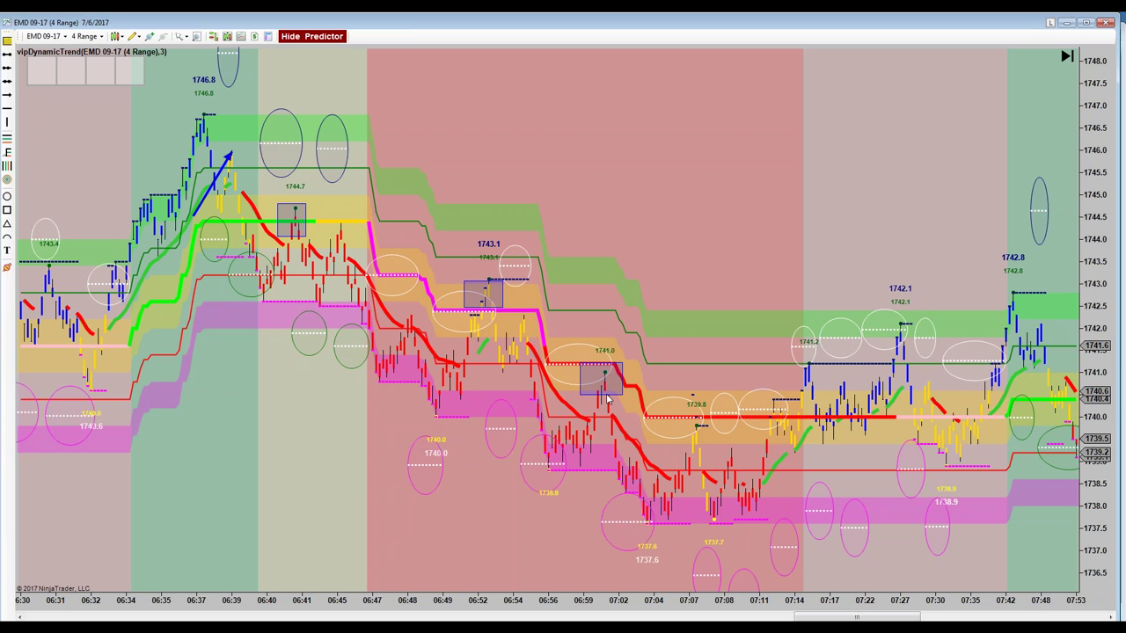
click(57, 38)
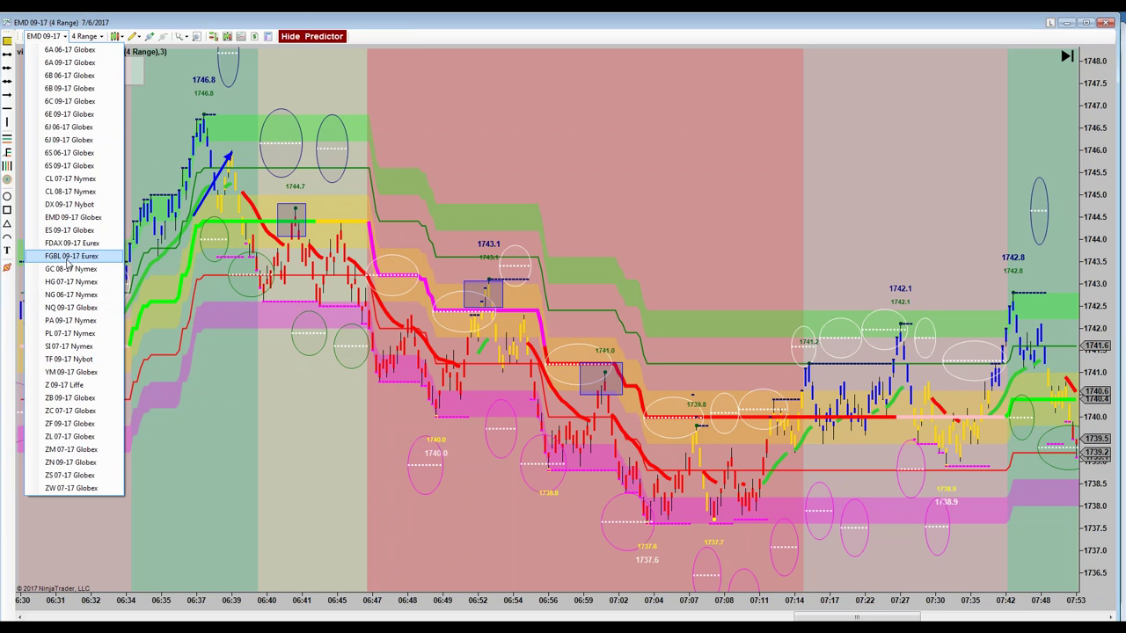
click(70, 219)
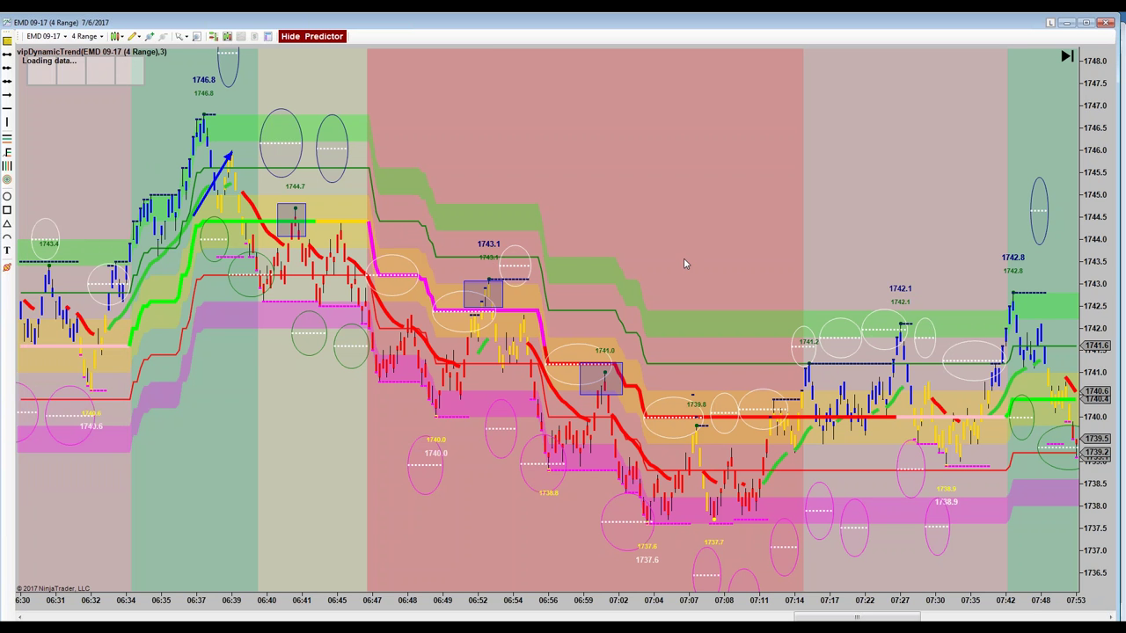
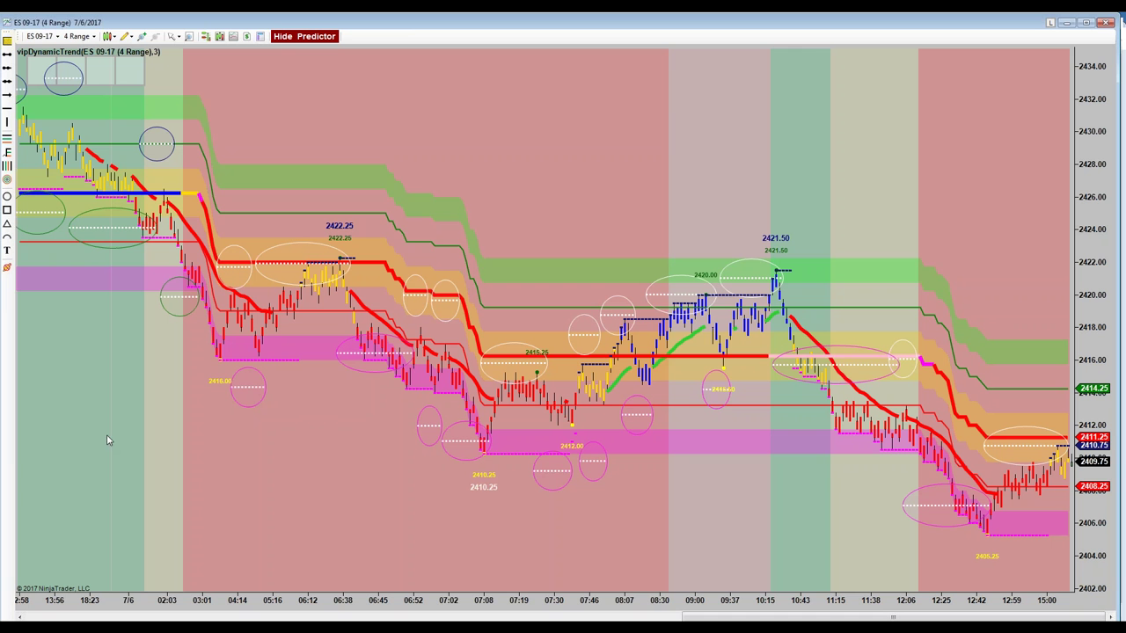
Step: Draw a vertical line on the ES chart at the start of the 7/6 session
click(7, 123)
click(133, 528)
drag(132, 516, 129, 516)
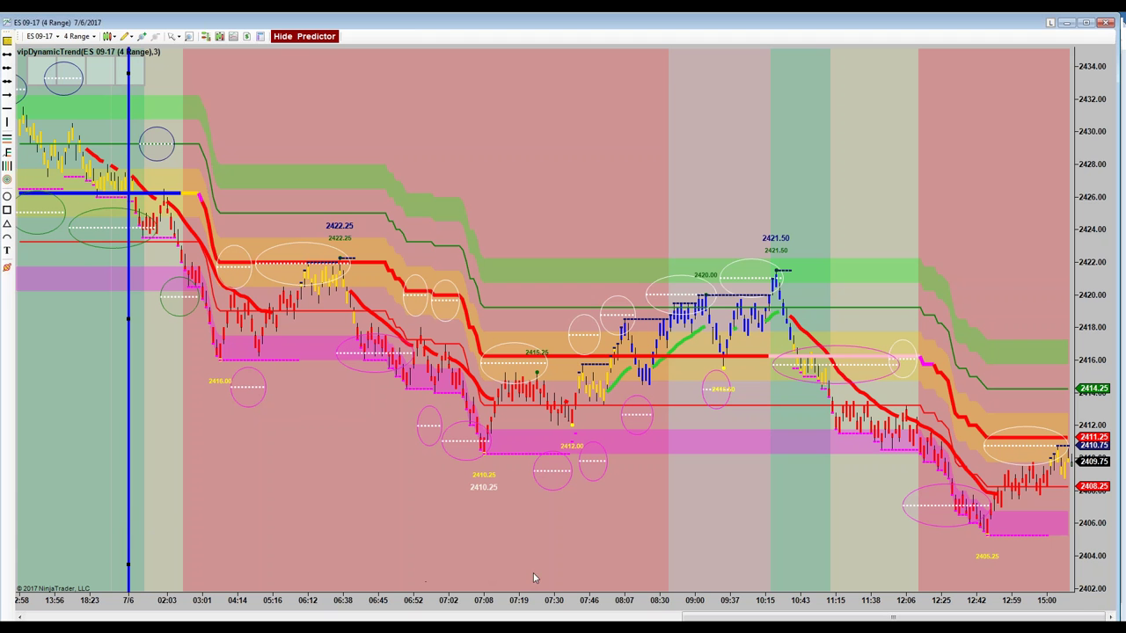
Step: Draw an arrow line on the ES chart from the 01:16 swing high down to the 03:20 low at about 2416
drag(582, 613, 706, 522)
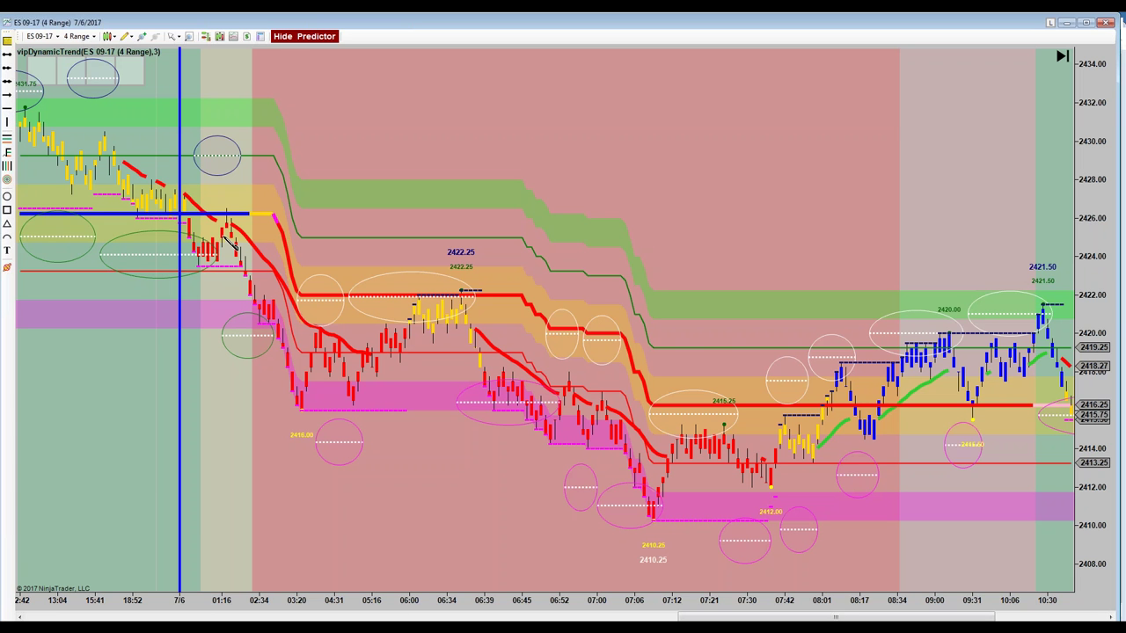
click(223, 230)
click(290, 402)
click(296, 410)
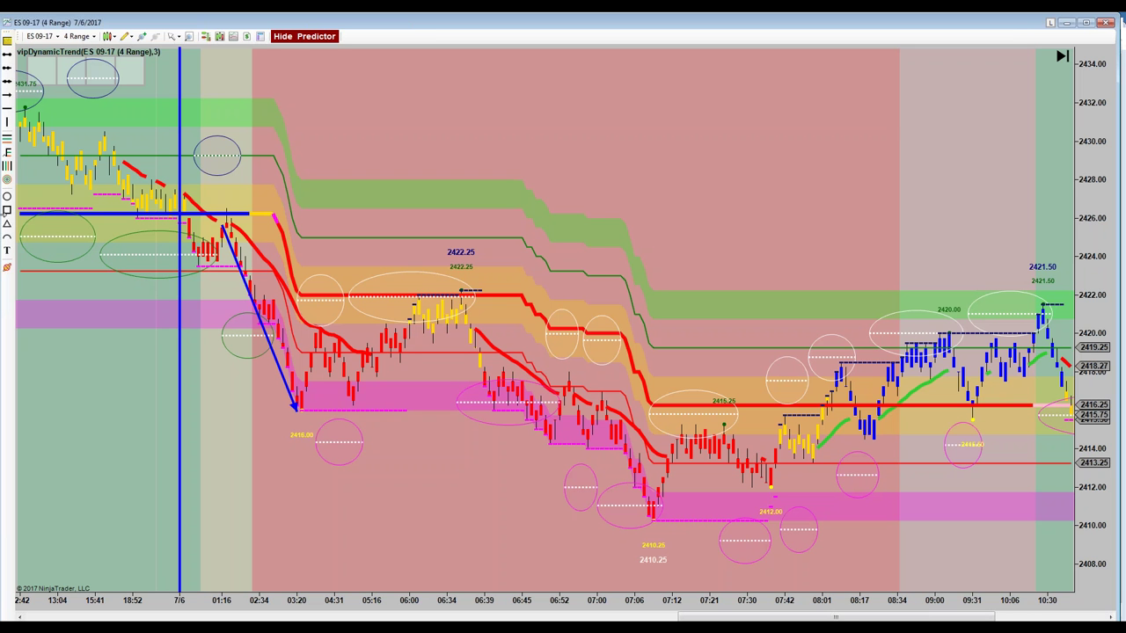
Step: Draw an arrow from the ES low near 04:31 up to the 06:00 high and a rectangle over the highs from 06:00 to about 06:40
click(11, 96)
click(338, 396)
click(394, 312)
click(411, 300)
click(6, 210)
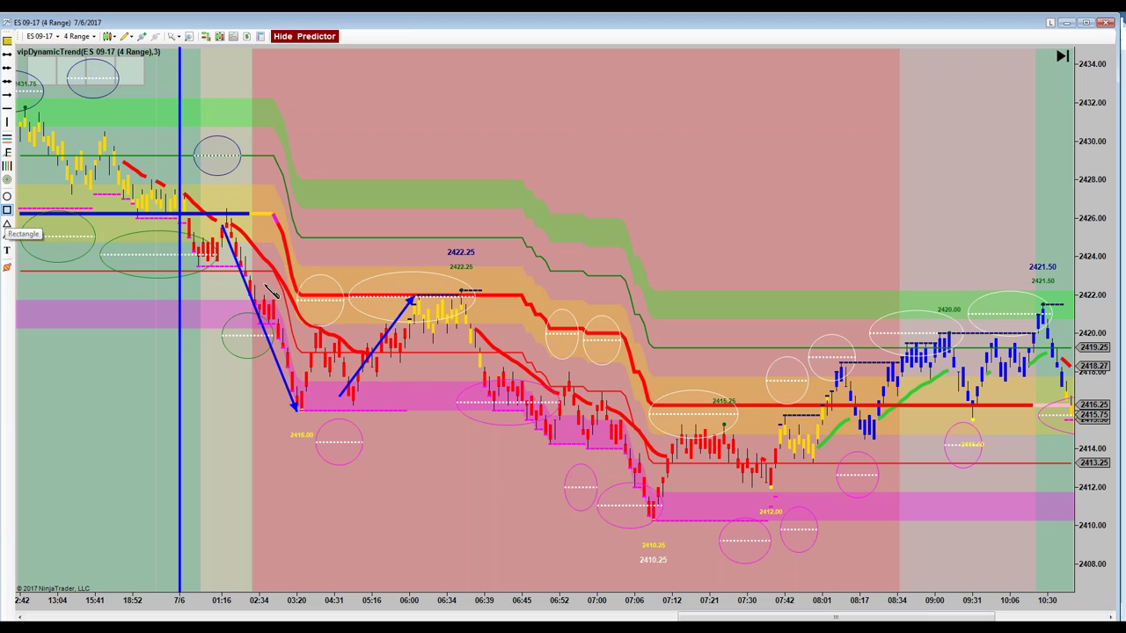
mouse_move(410, 299)
mouse_down()
mouse_move(462, 311)
mouse_move(506, 345)
mouse_move(483, 339)
mouse_up()
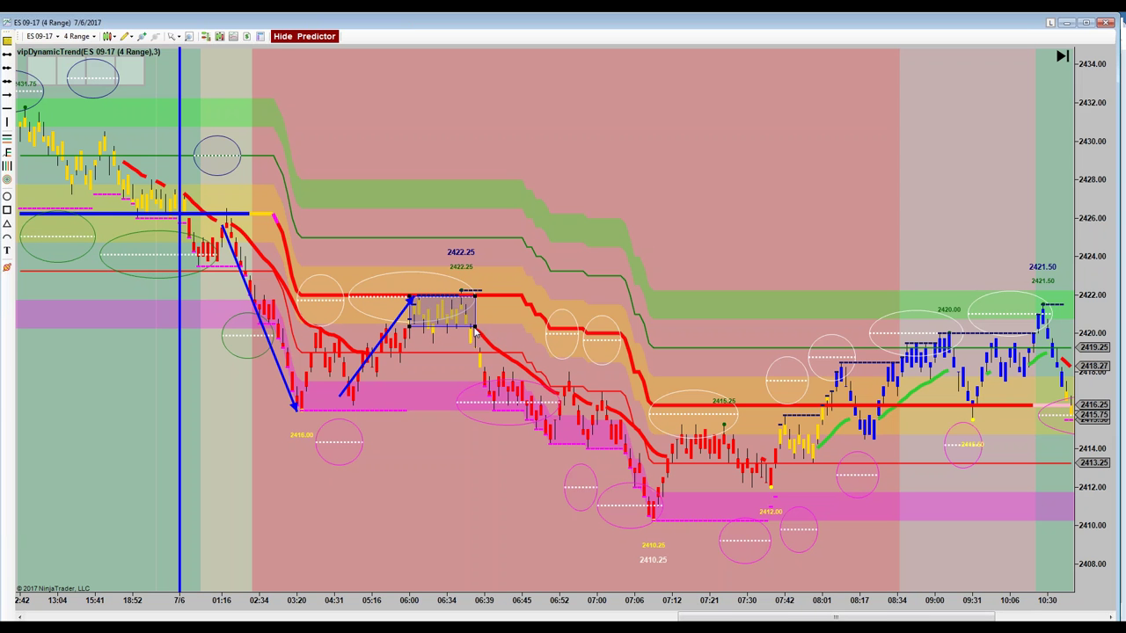
Step: Turn on the crosshair cursor and draw a vertical line on the ES chart at 06:00
click(176, 39)
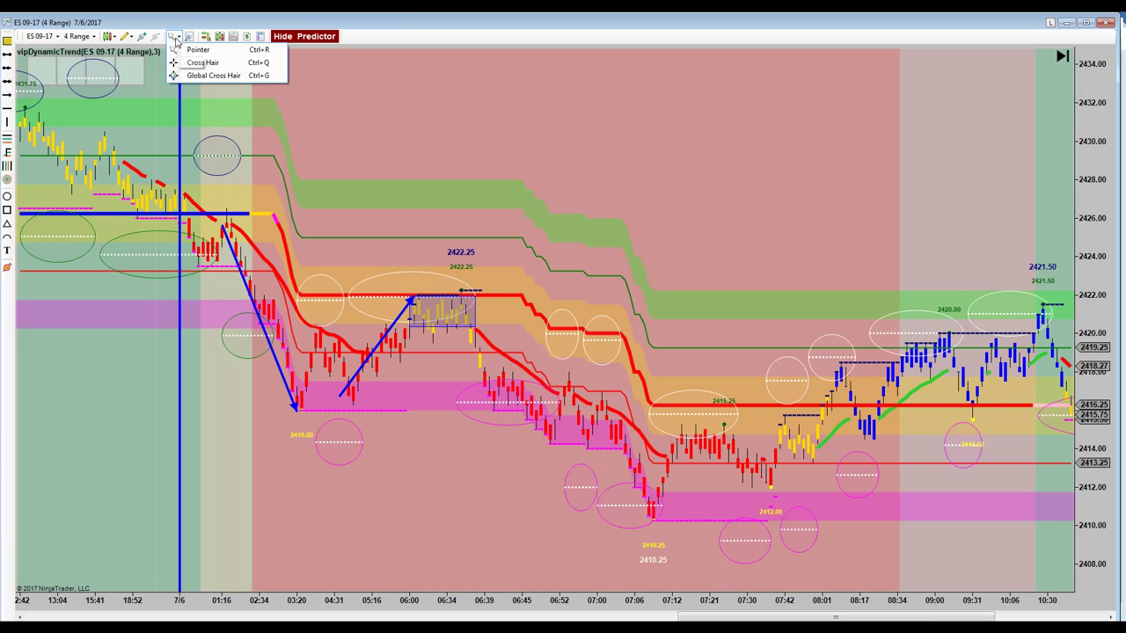
click(186, 63)
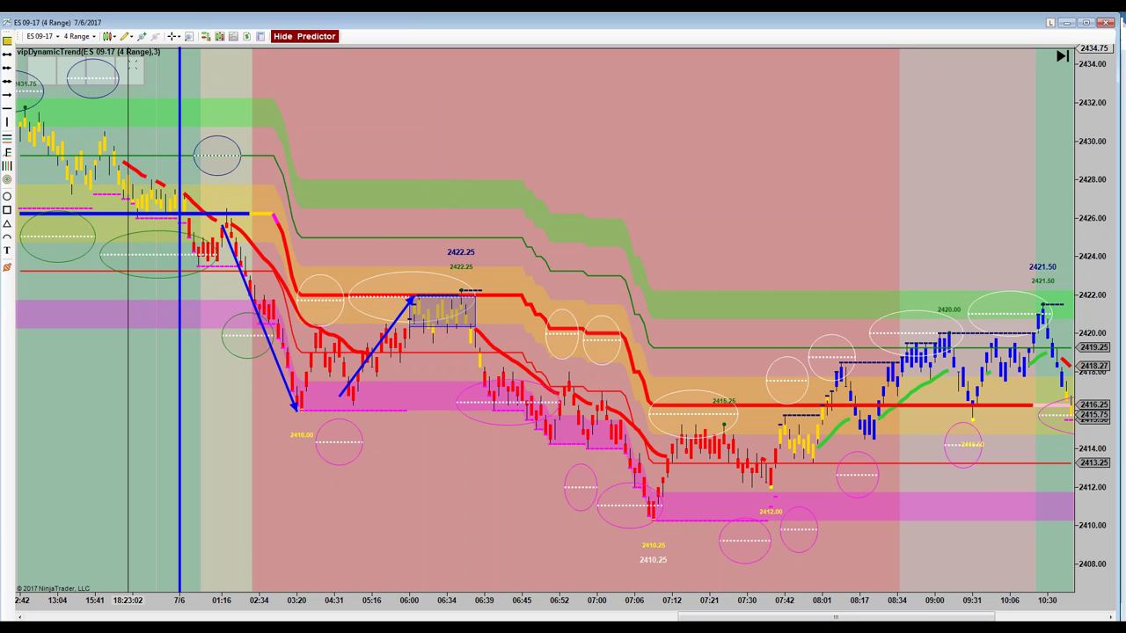
click(124, 36)
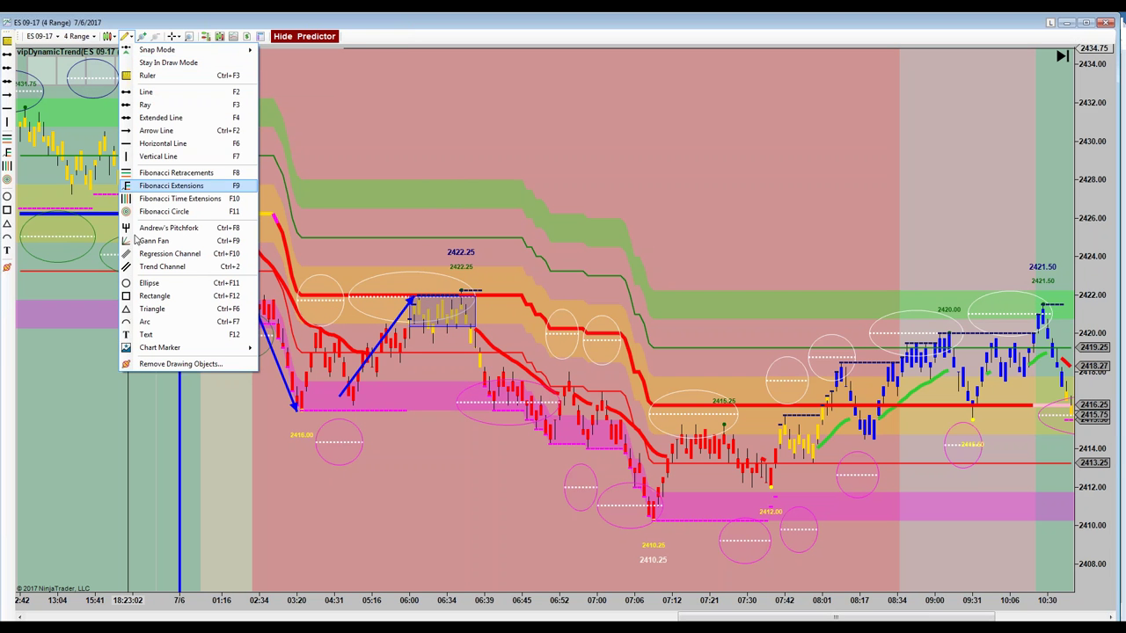
click(132, 159)
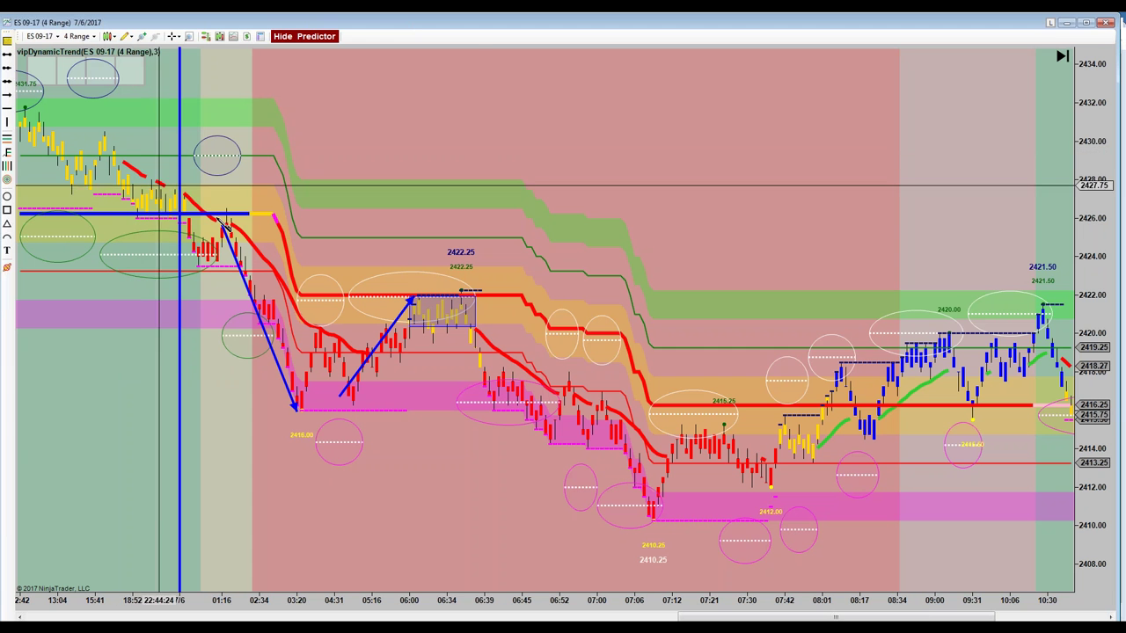
click(409, 341)
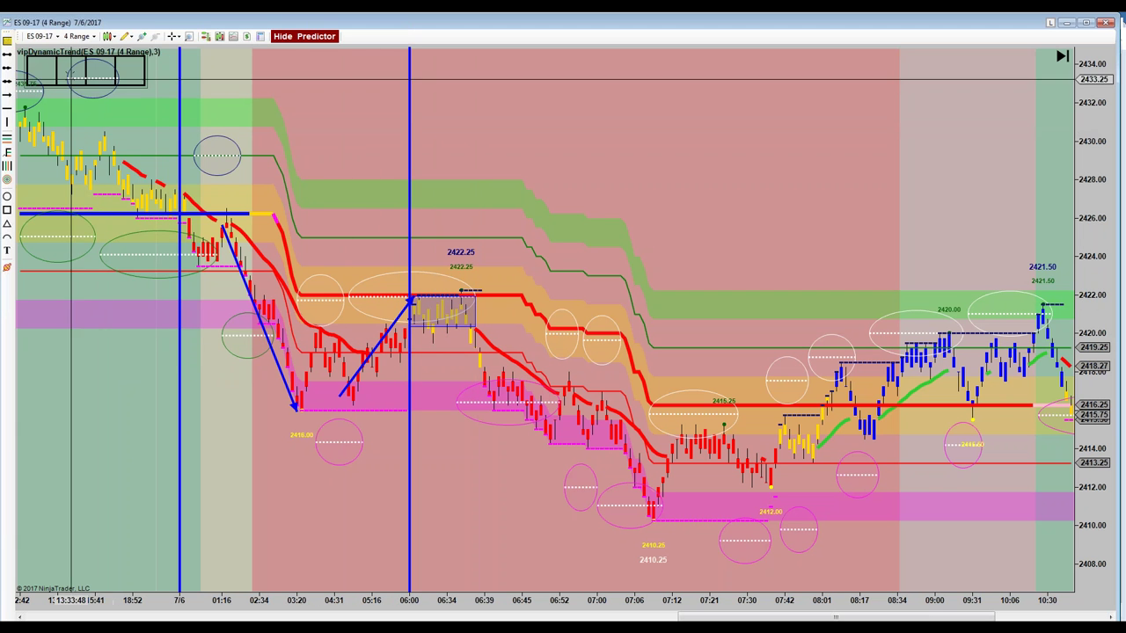
Step: Draw another vertical line at about 06:39, where price drops out of the rectangle, keeping its default line properties
click(126, 36)
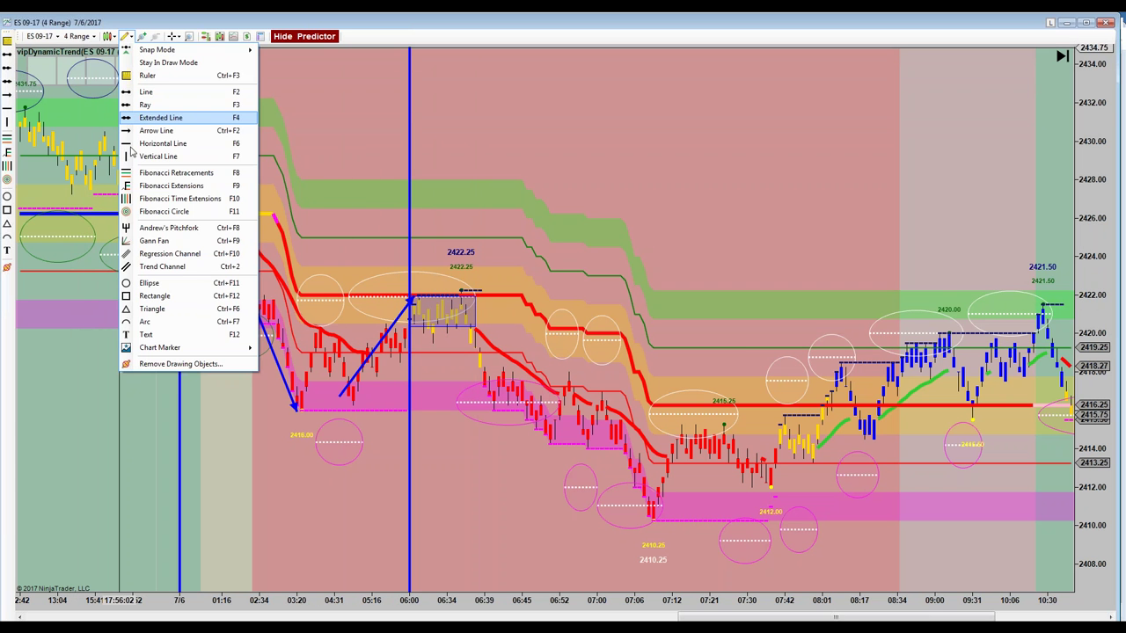
click(145, 159)
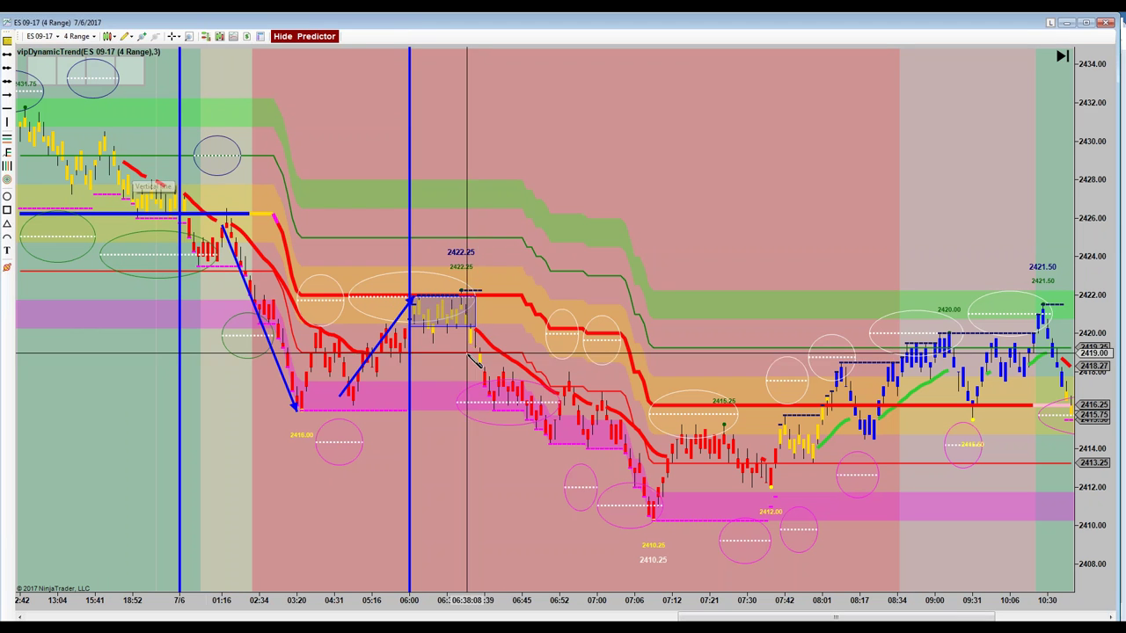
click(480, 361)
drag(479, 361, 475, 360)
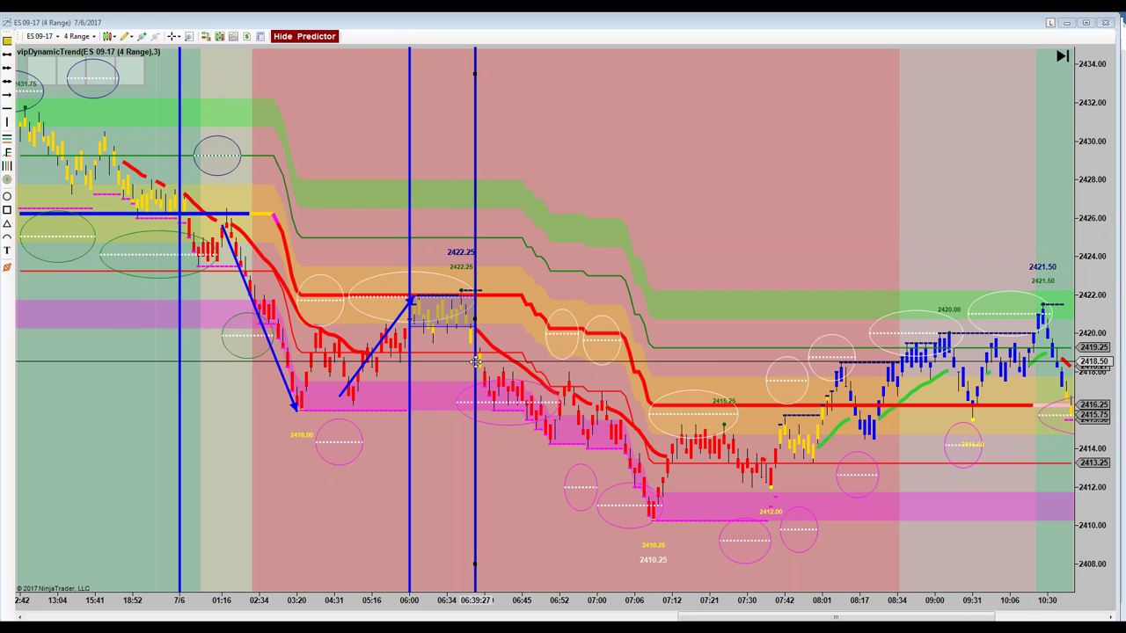
double_click(474, 362)
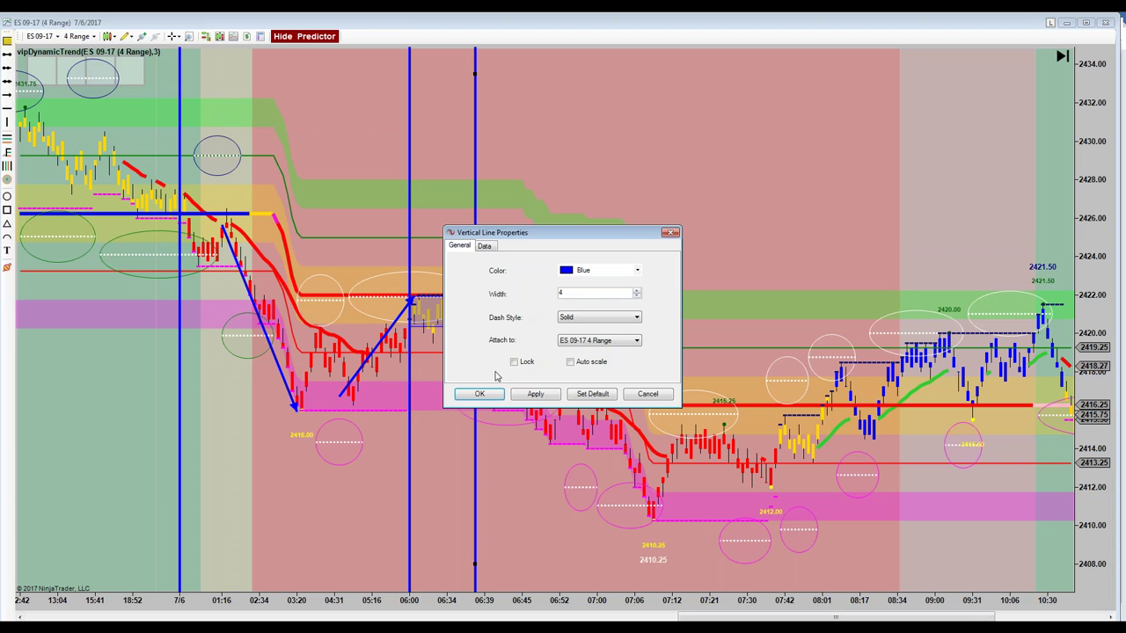
click(649, 394)
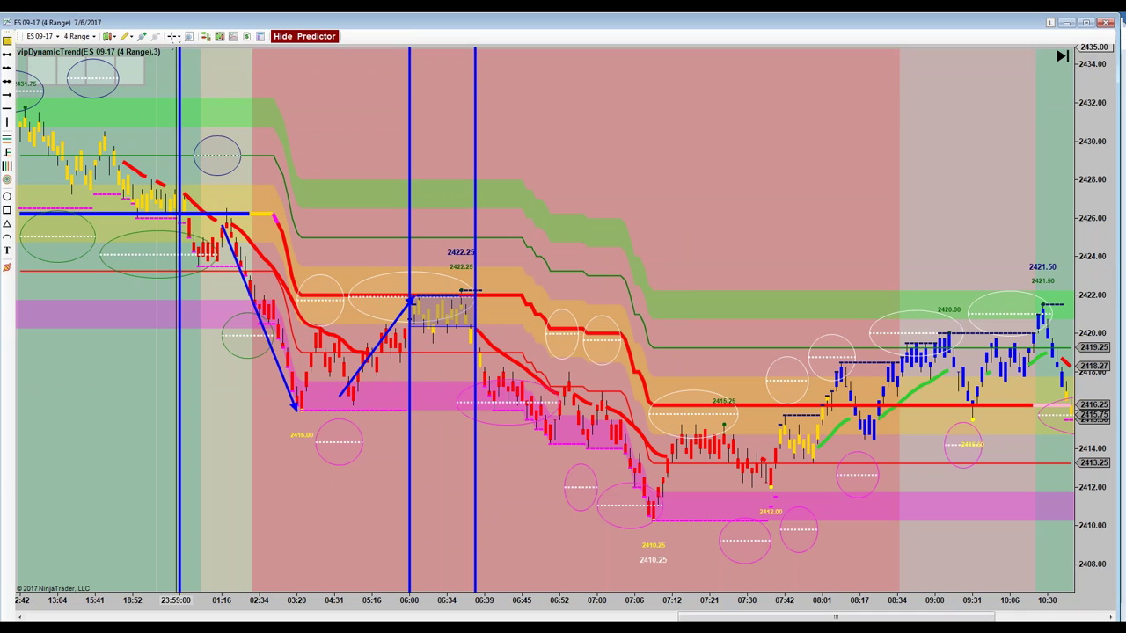
Step: Draw an arrow line from about 2420 just before the 06:39 line down to about 2412.75 near 07:10
click(175, 38)
click(201, 51)
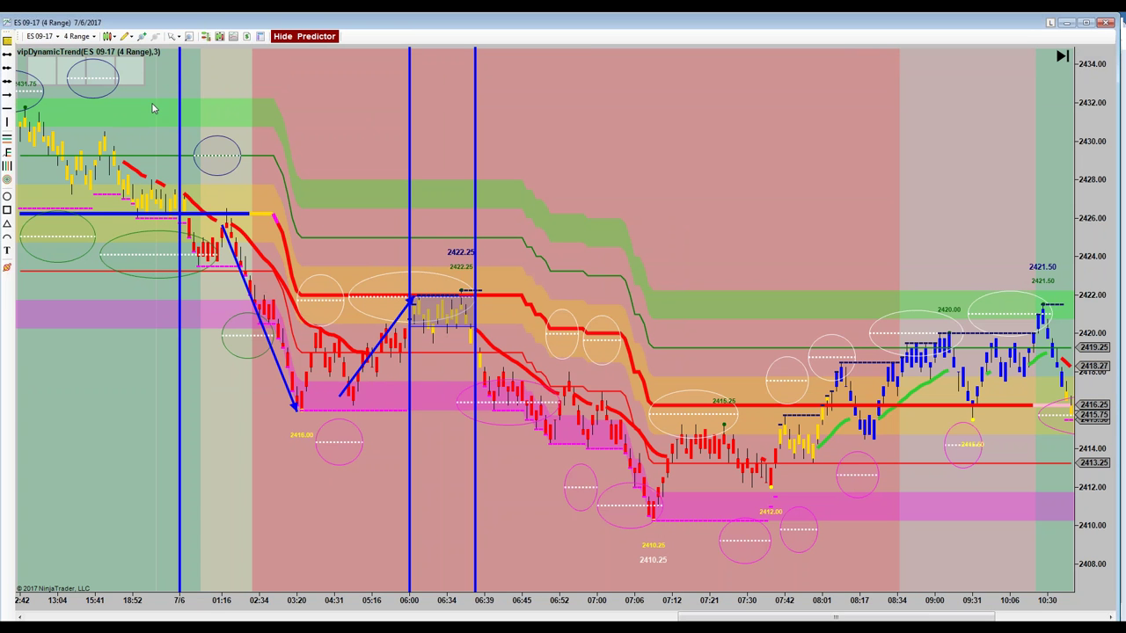
click(126, 38)
click(126, 38)
click(174, 37)
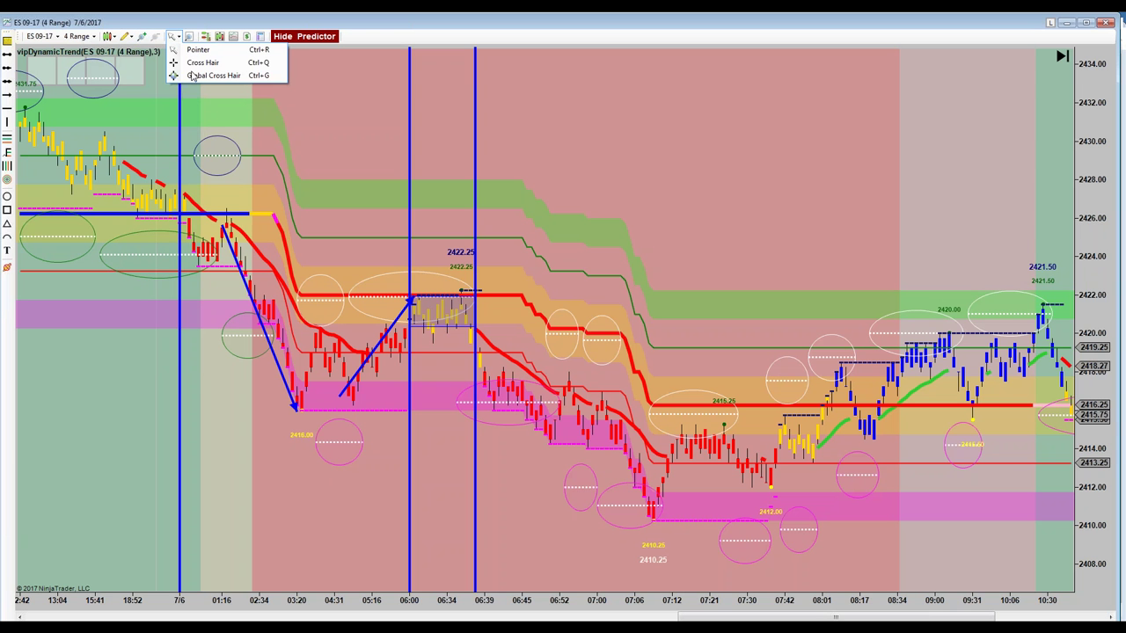
click(194, 76)
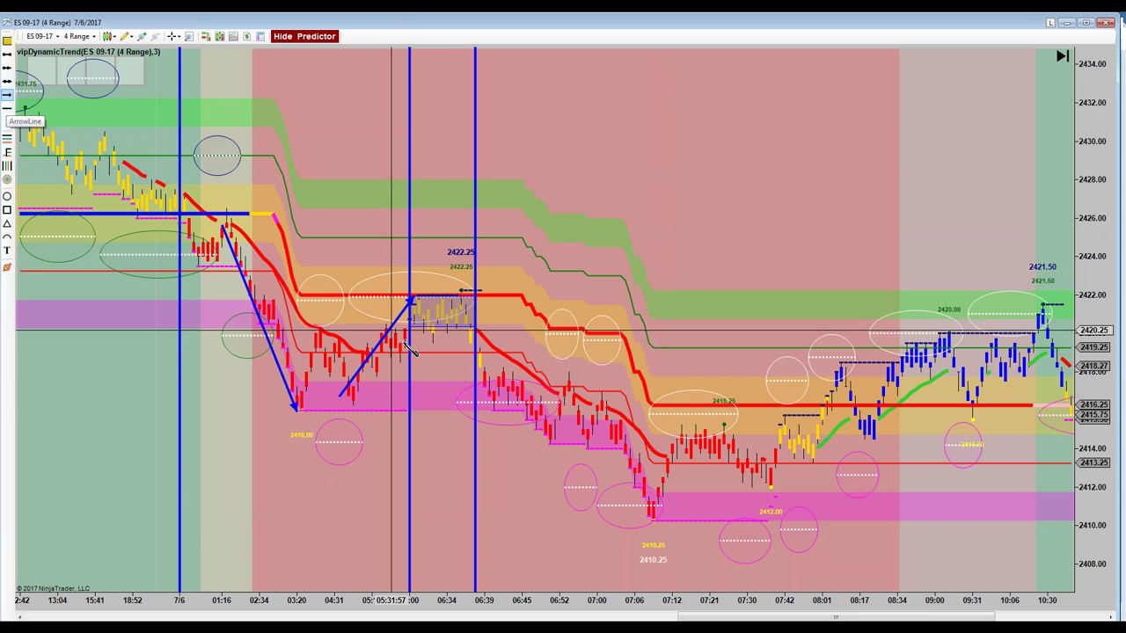
click(468, 332)
click(635, 467)
click(659, 475)
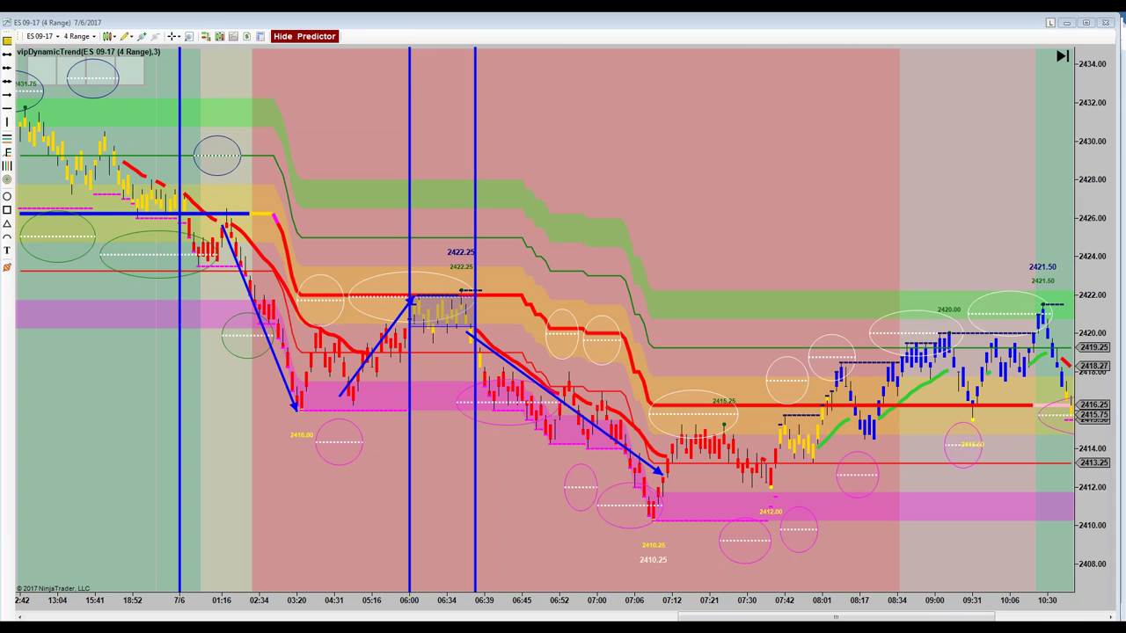
Step: Switch to the CME Group website in the browser and compare Globex volumes for the equity and interest rate futures
key(alt+Tab)
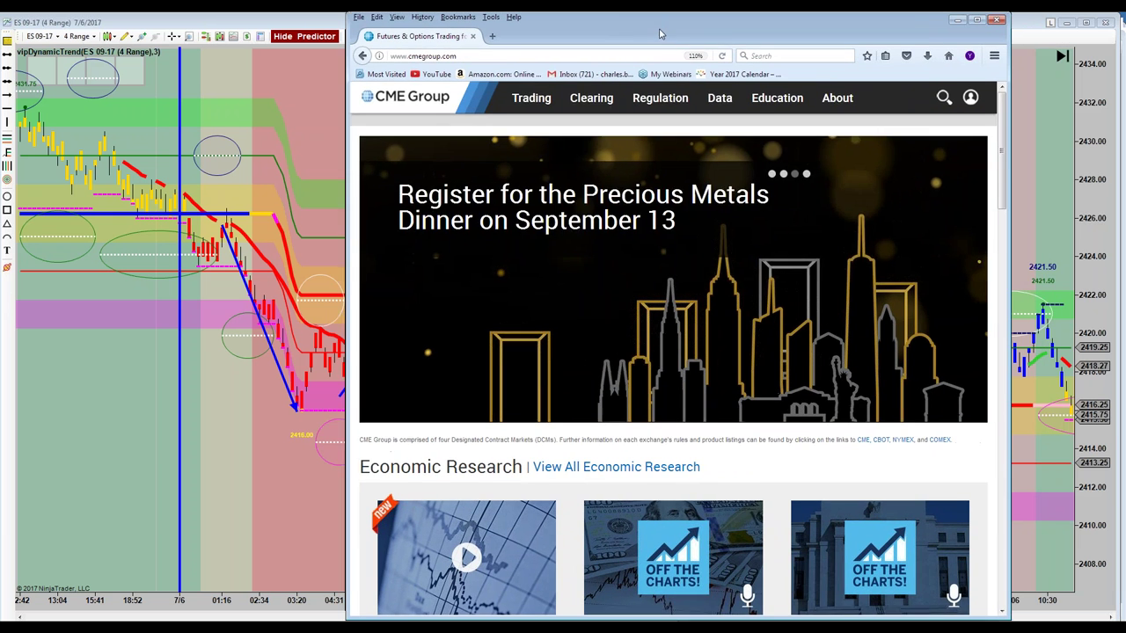
mouse_move(868, 129)
drag(1003, 133, 1018, 309)
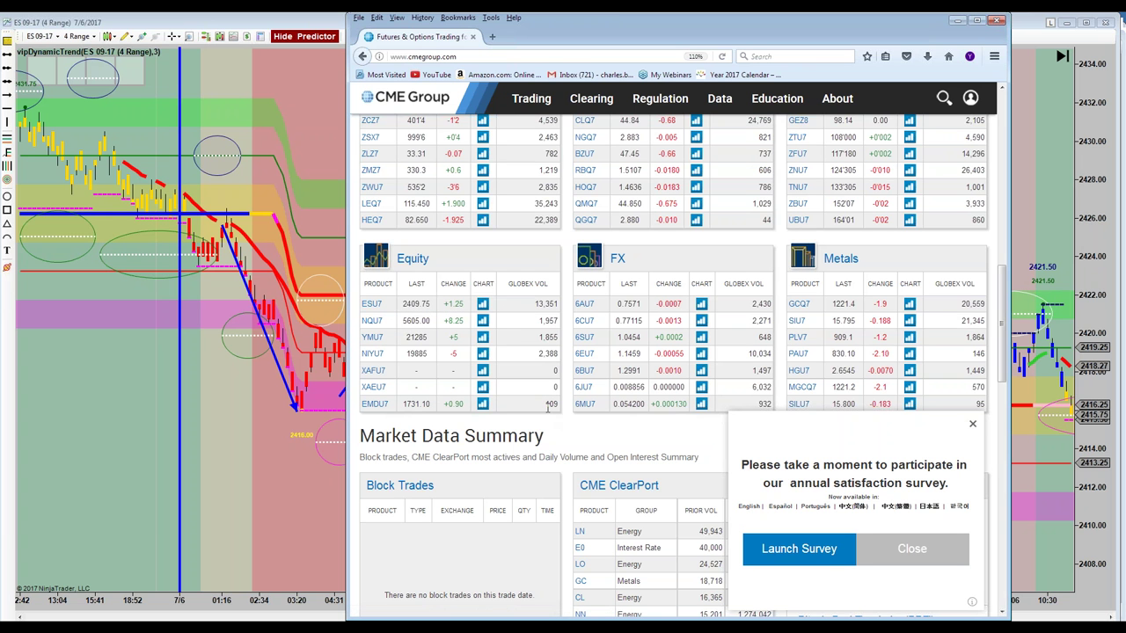
drag(546, 405, 560, 415)
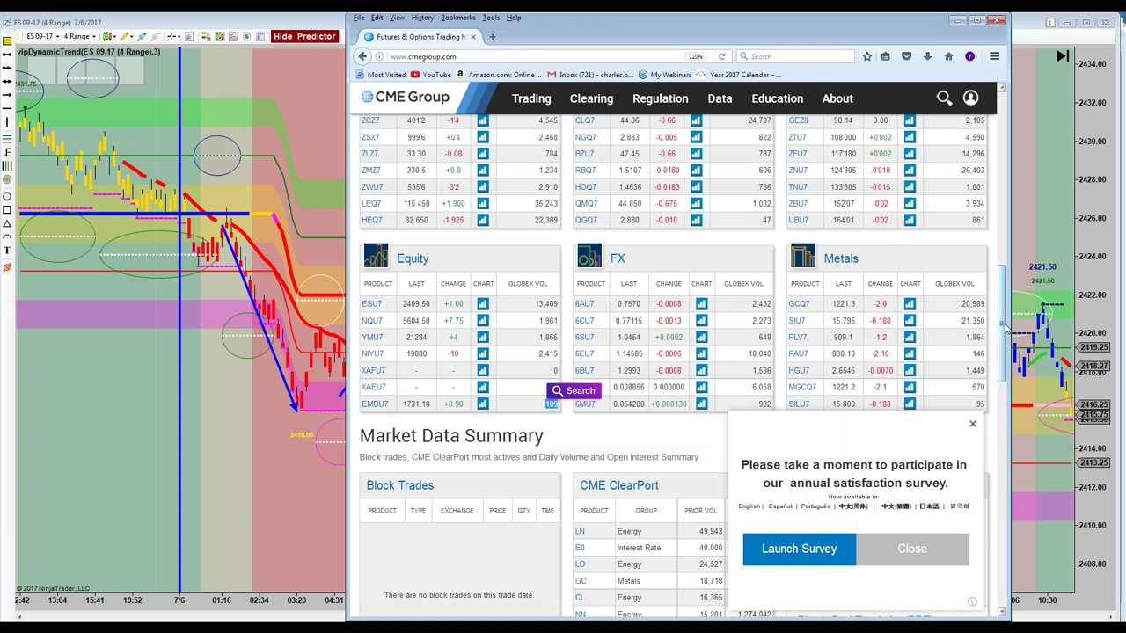
drag(1003, 327, 1005, 315)
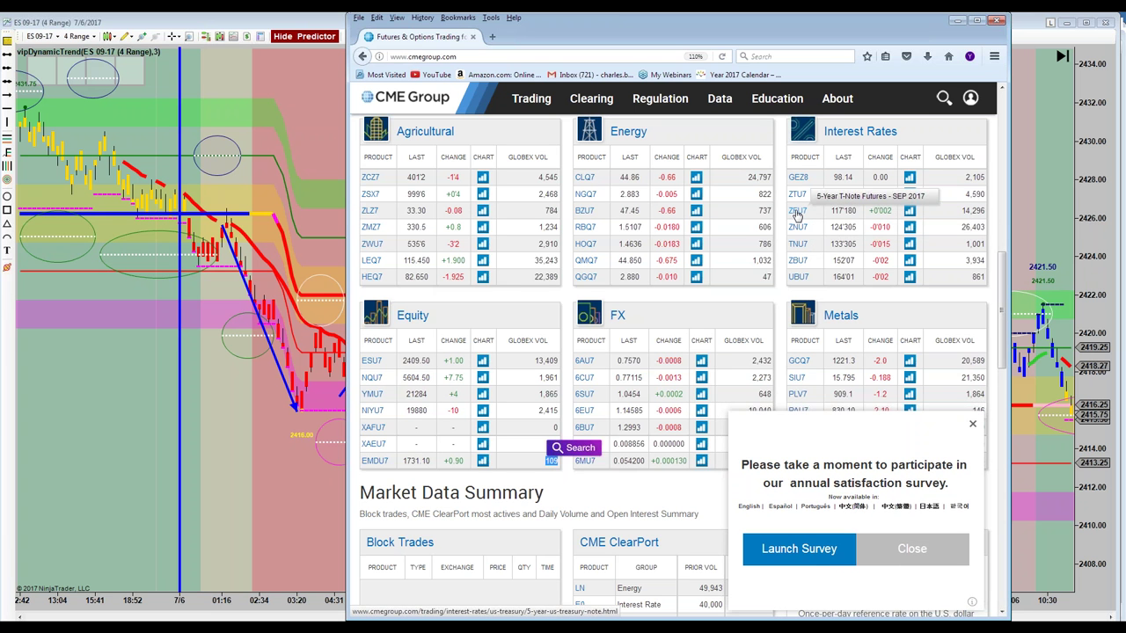
click(796, 264)
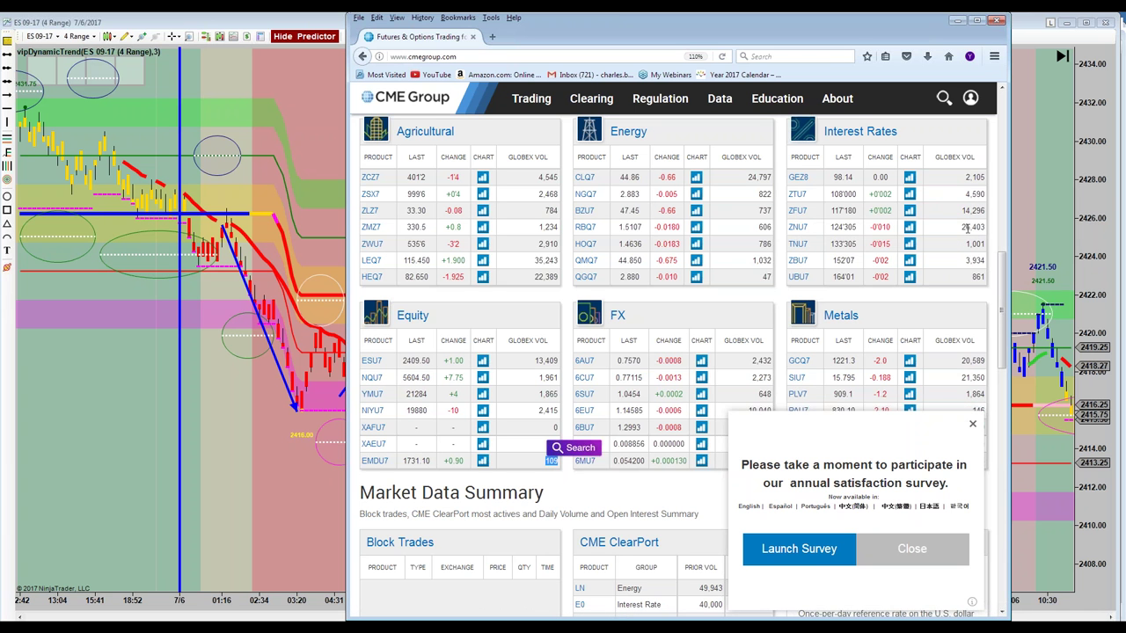
drag(858, 31, 1125, 27)
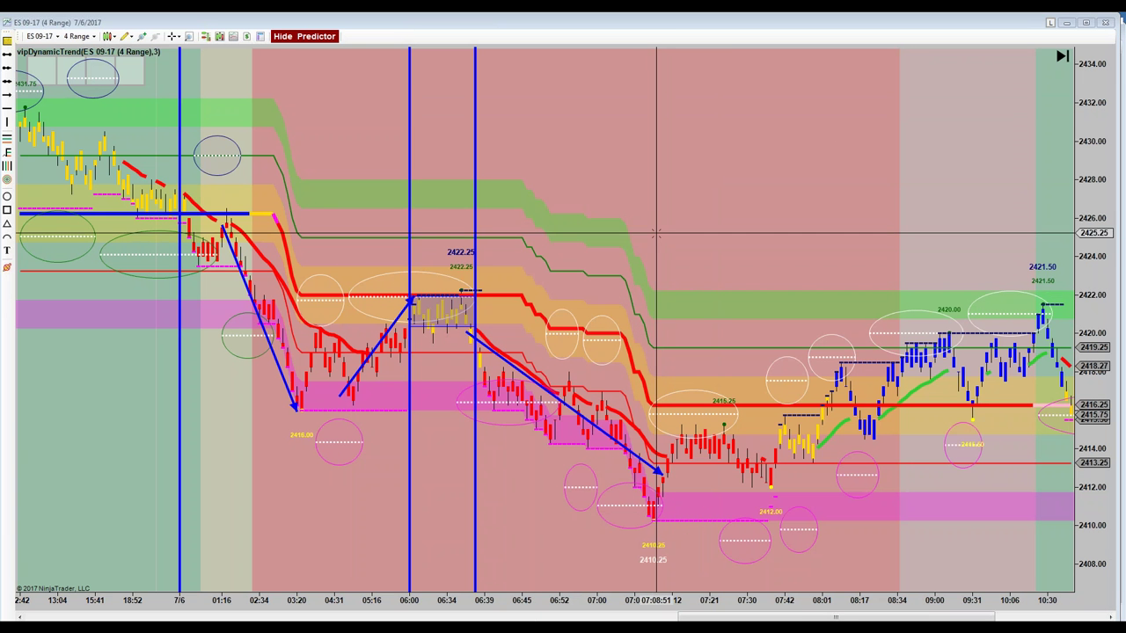
Step: Add the VolumeUpDown indicator in its own panel below the ES price chart
right_click(611, 198)
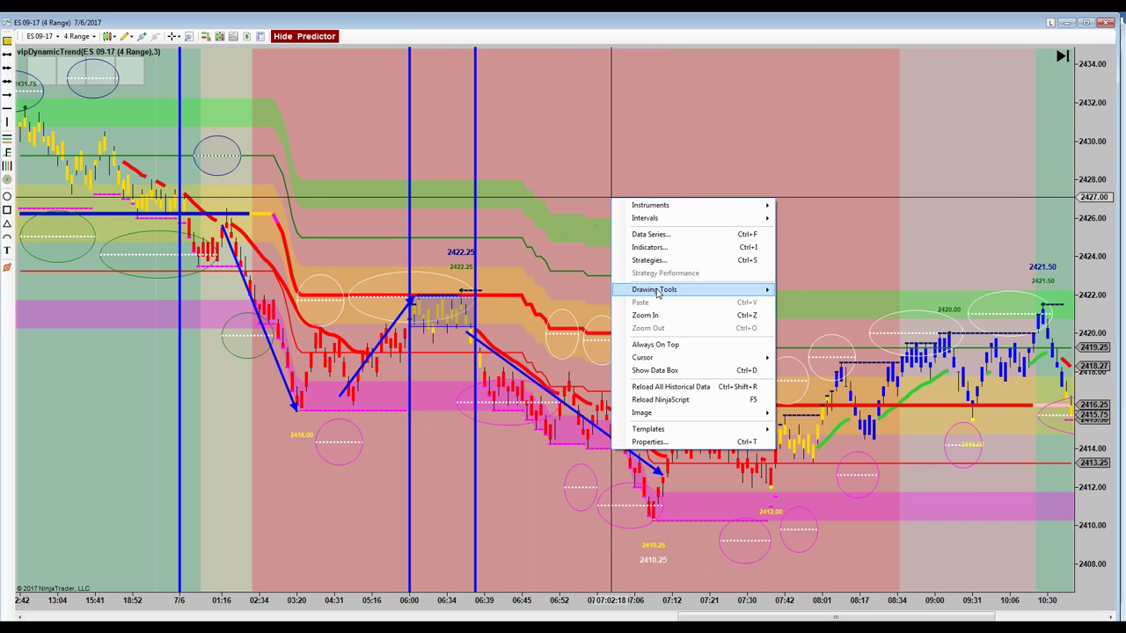
key(Escape)
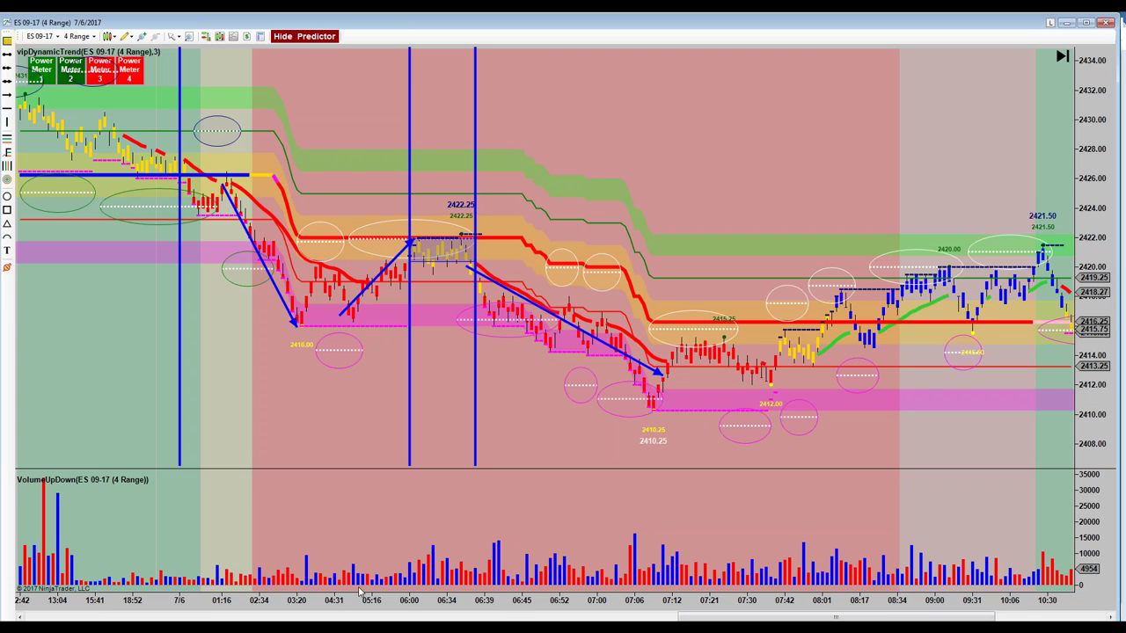
Step: Examine the ES price bars and their volume from the 06:00 highs to the 07:11 area using the crosshair
scroll(292, 584, up, 3)
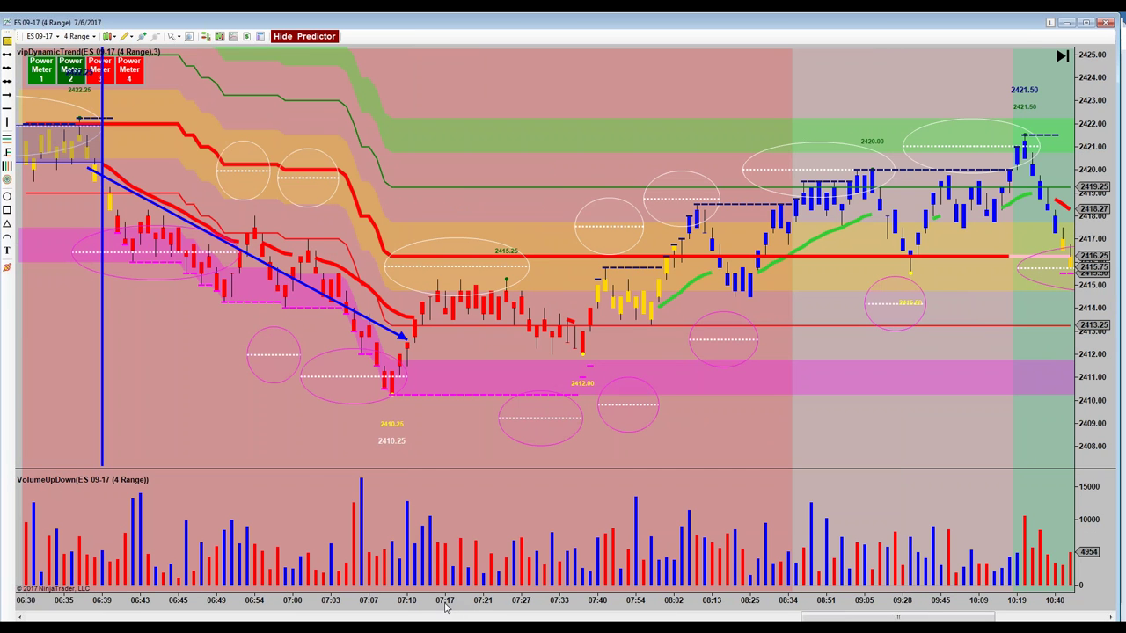
scroll(424, 607, up, 1)
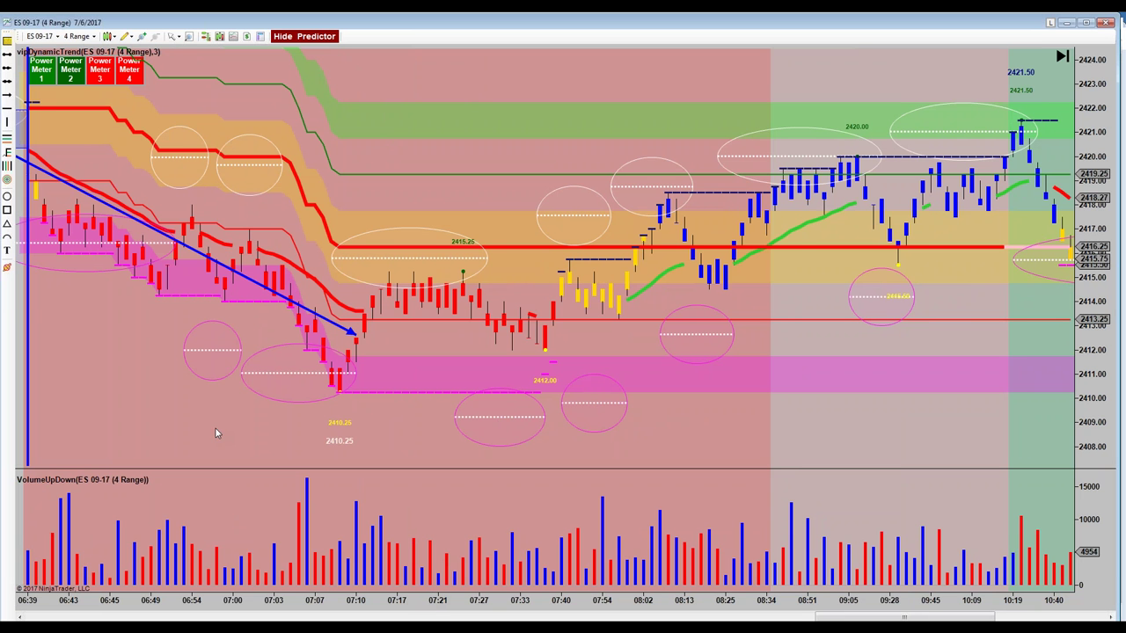
drag(216, 432, 225, 439)
drag(428, 449, 455, 455)
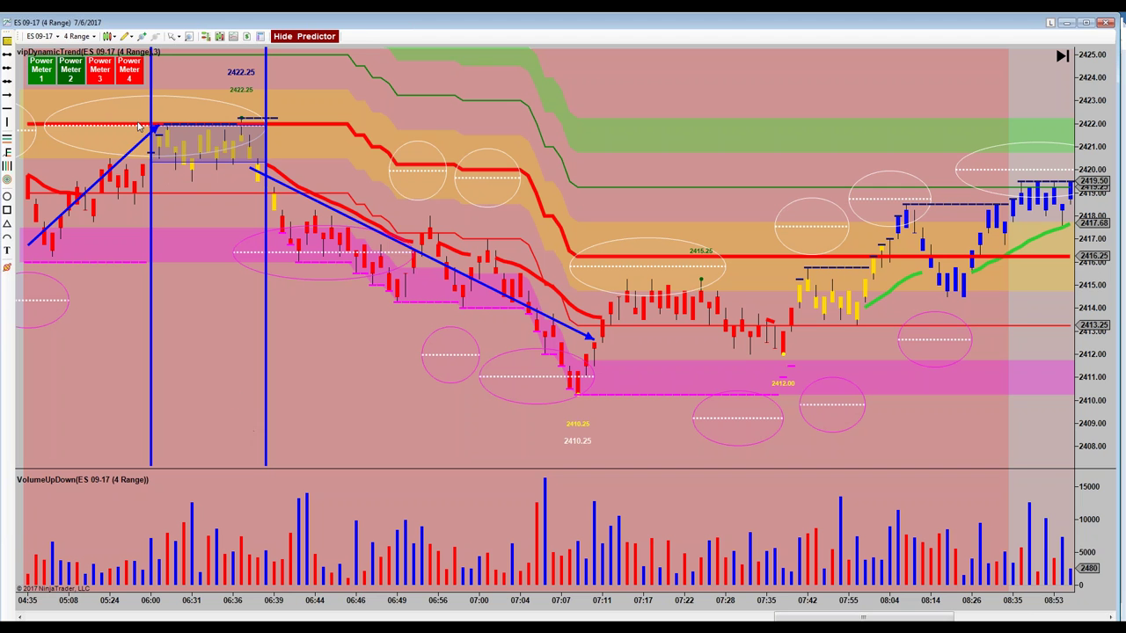
click(174, 37)
click(202, 63)
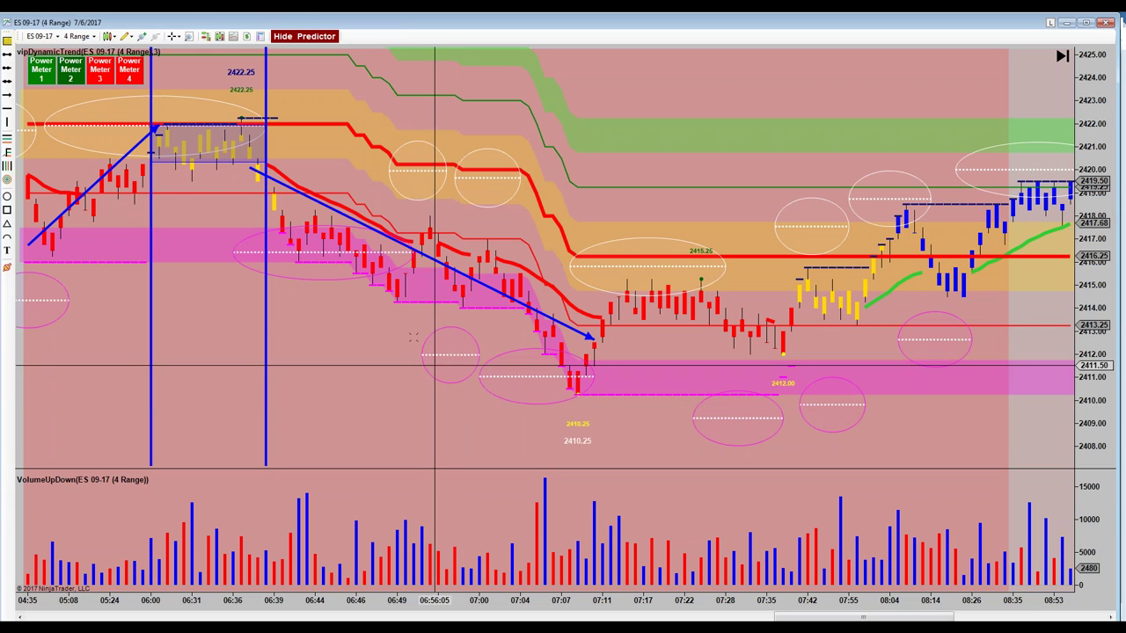
click(173, 36)
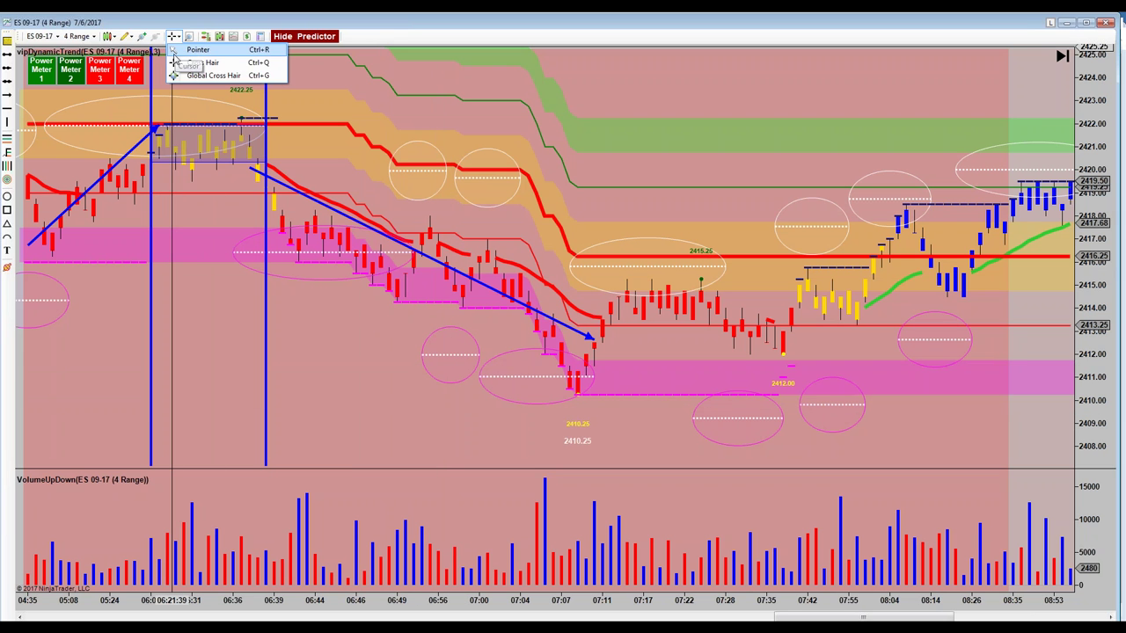
click(195, 49)
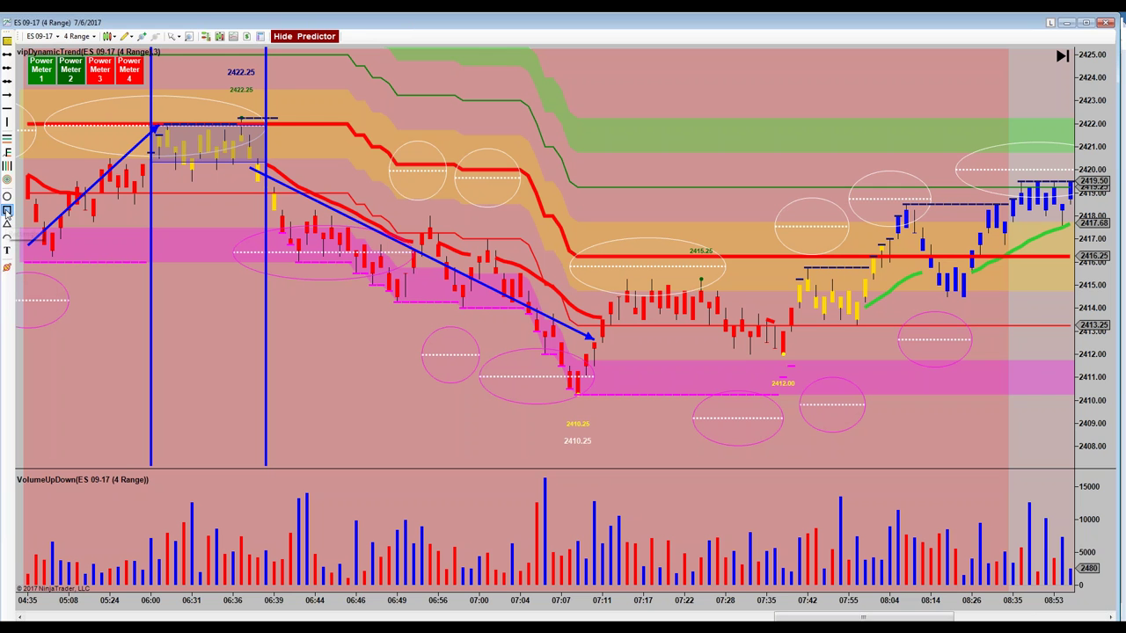
Step: Draw rectangles in the volume panel over the bars from 07:04 to about 07:13 and from 06:00 to about 06:42
mouse_move(519, 475)
mouse_down()
mouse_move(602, 509)
mouse_move(628, 586)
mouse_up()
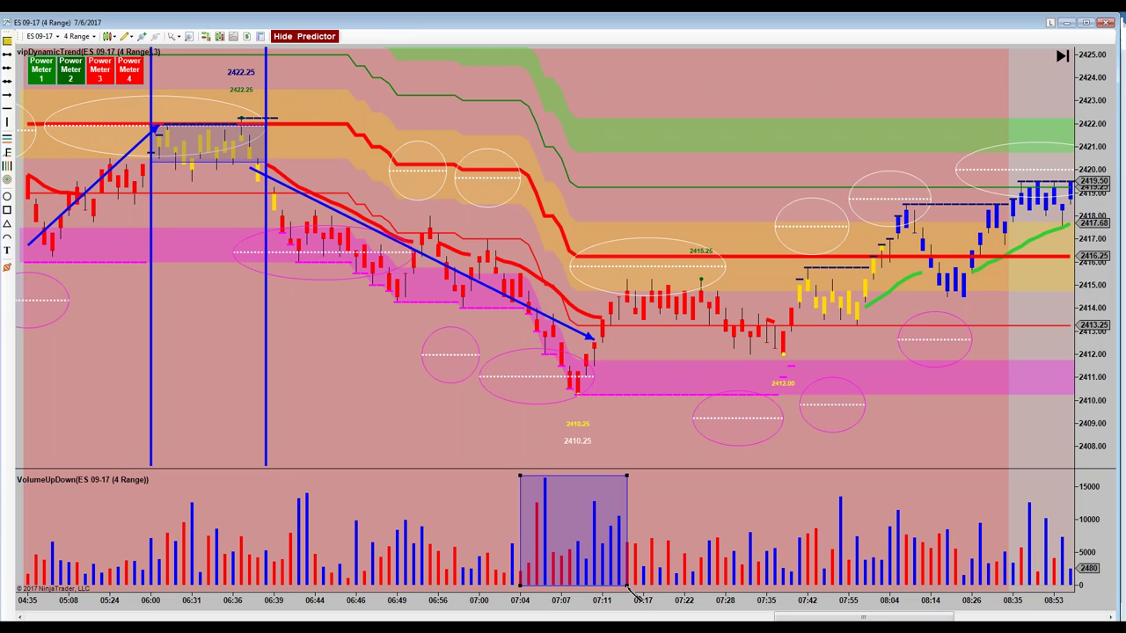
click(616, 607)
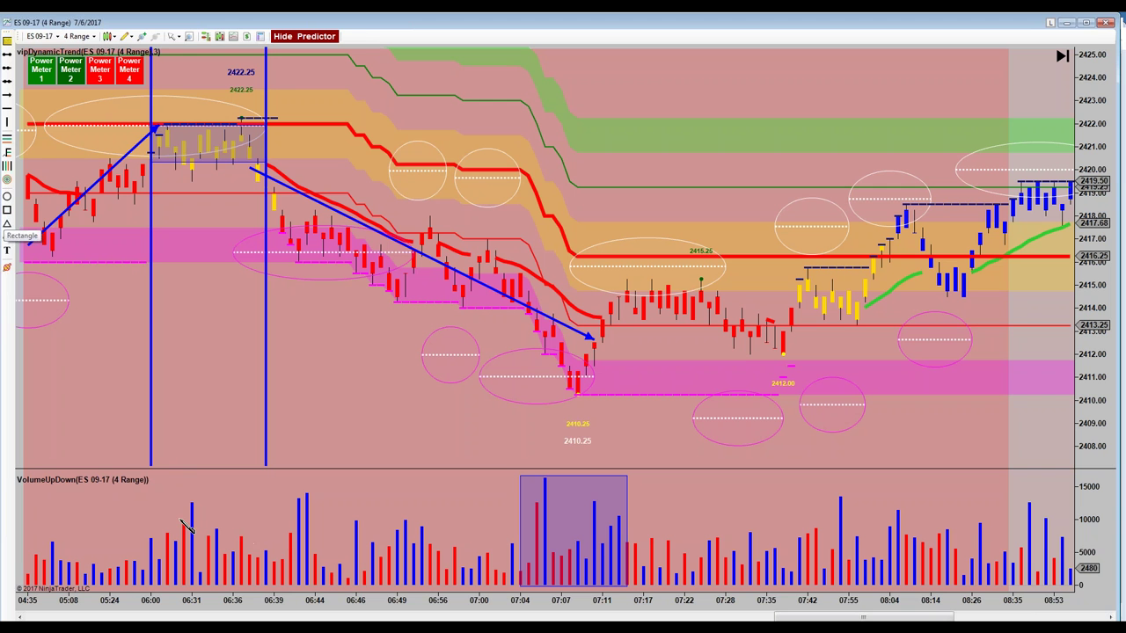
mouse_move(163, 518)
mouse_down()
mouse_move(296, 573)
mouse_move(294, 595)
mouse_up()
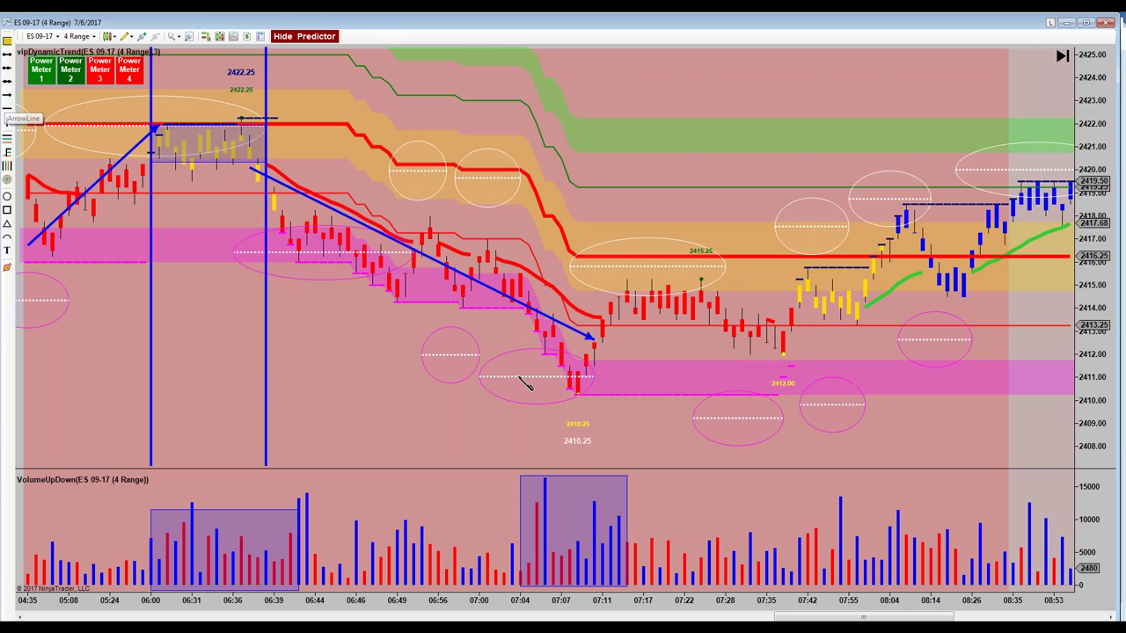
Step: Draw an arrow from above the 07:10 volume bars up to about 2413.25, and move the down arrow's tip to about 2410.25 near 07:07
click(594, 462)
click(633, 327)
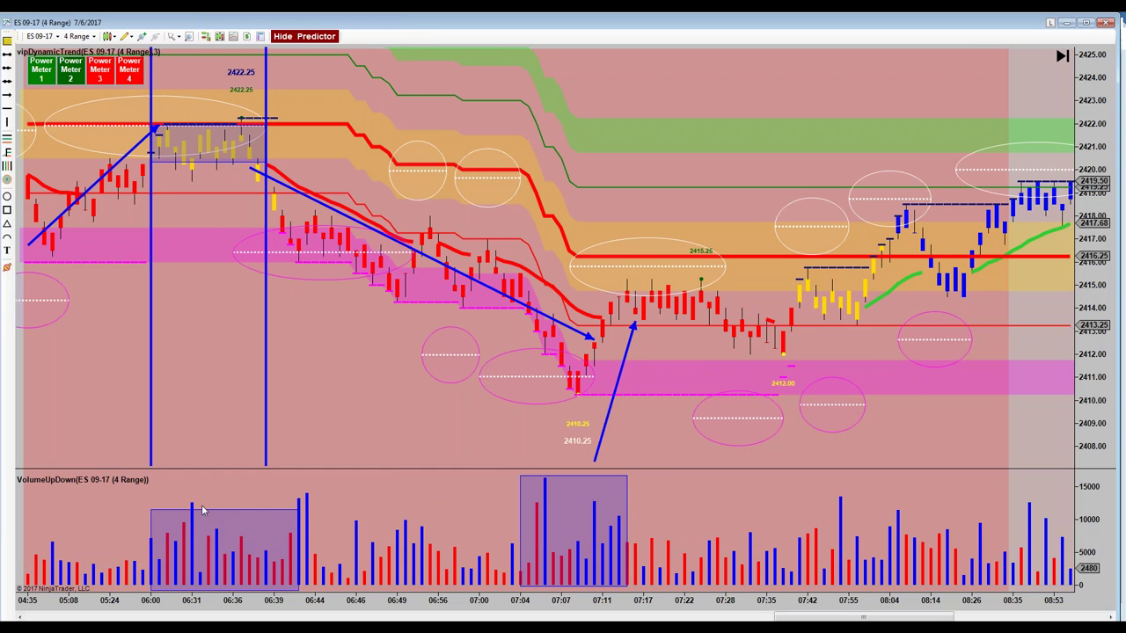
scroll(201, 510, down, 3)
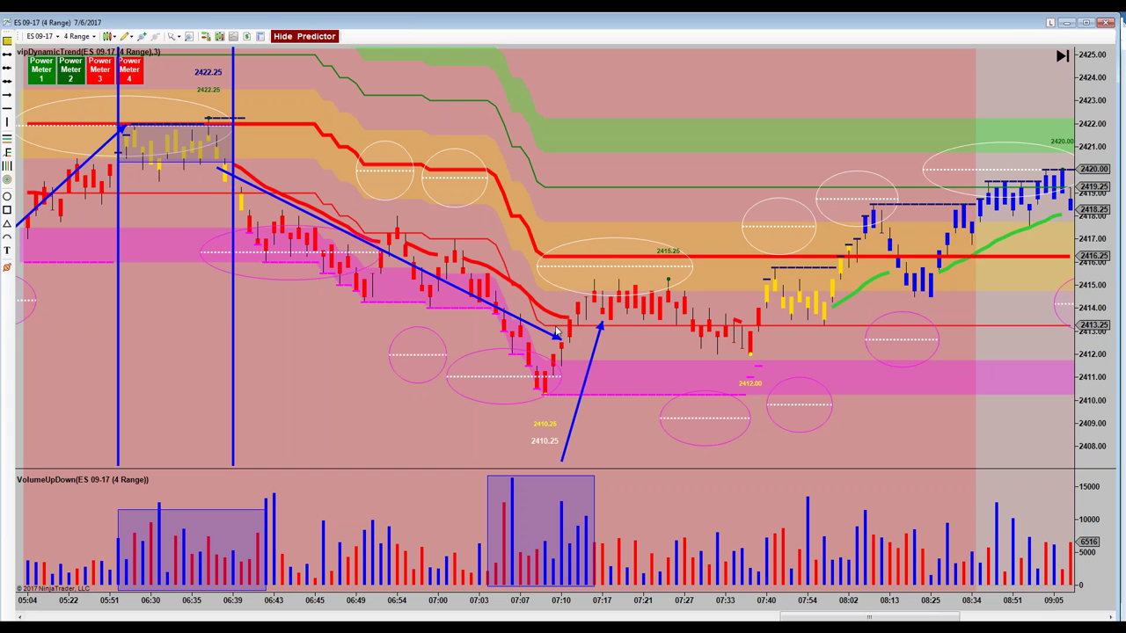
drag(554, 333, 526, 395)
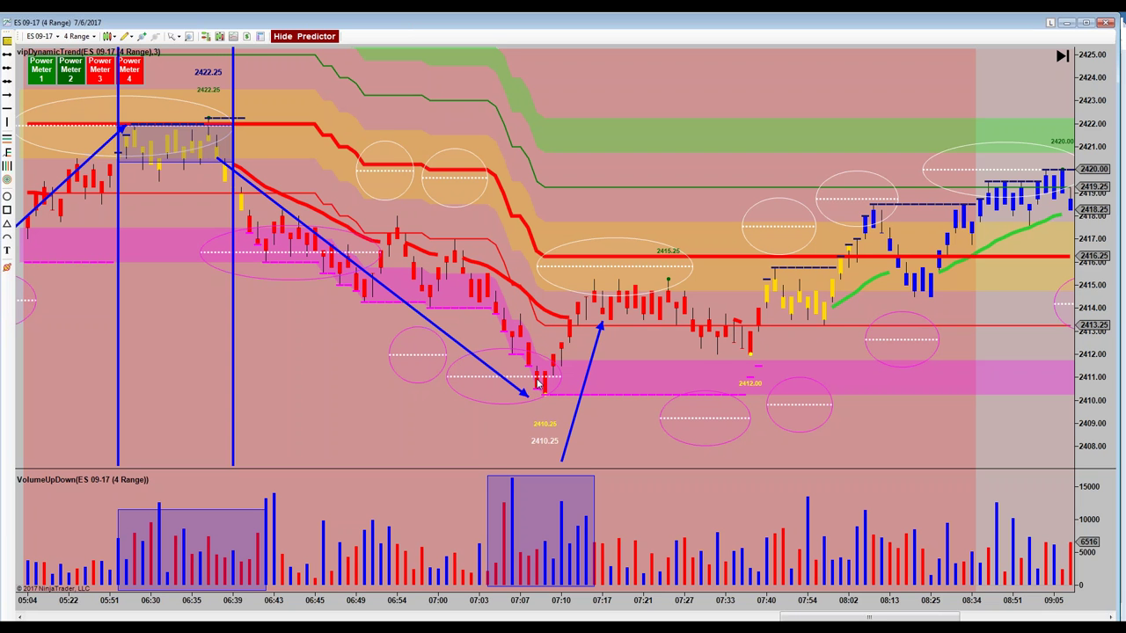
Step: Draw a rectangle over the ES price lows near 07:07 to 07:10, between about 2410.25 and 2411.5
click(8, 211)
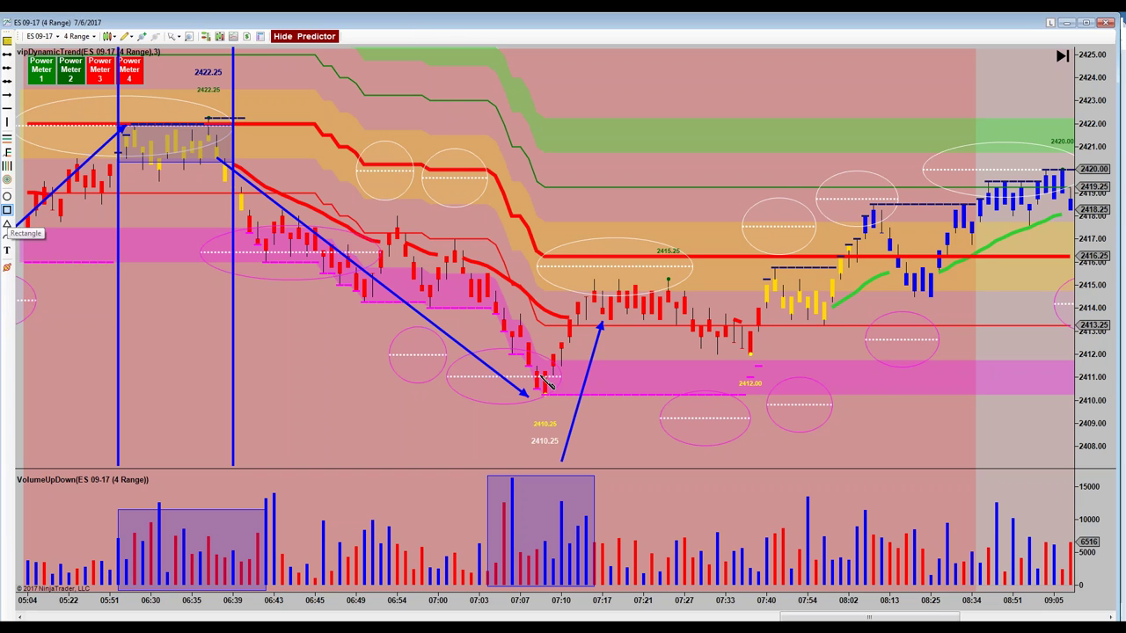
click(519, 365)
click(561, 396)
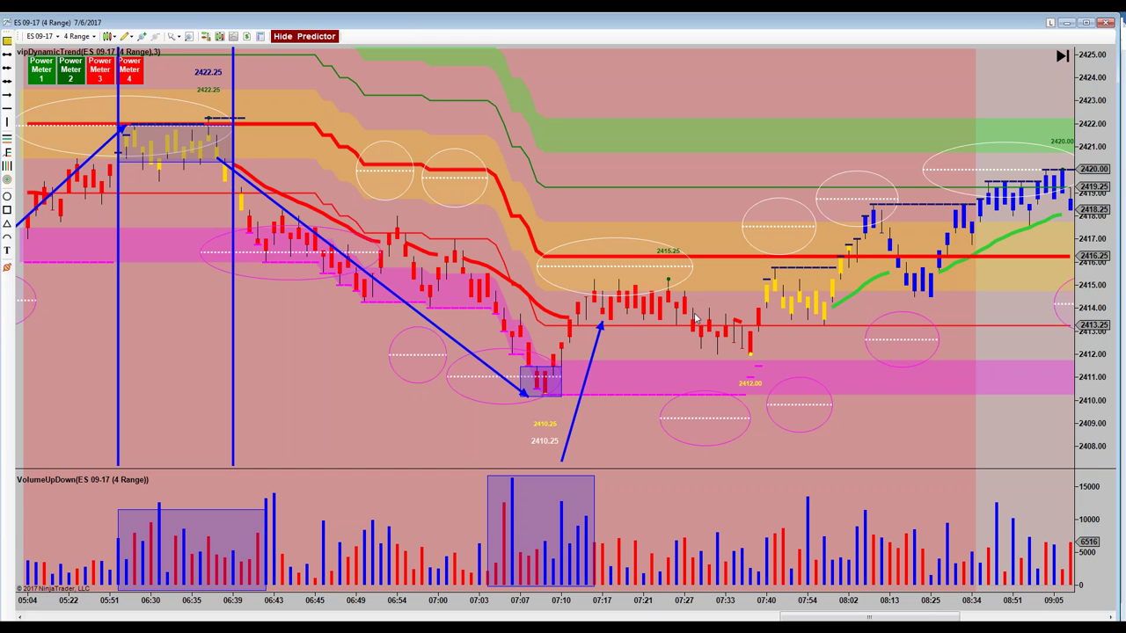
Step: Draw rectangles from about 07:13 to 07:27 over the price bars between about 2413.75 and 2415.25 and over their volume bars
click(8, 210)
drag(578, 279, 679, 322)
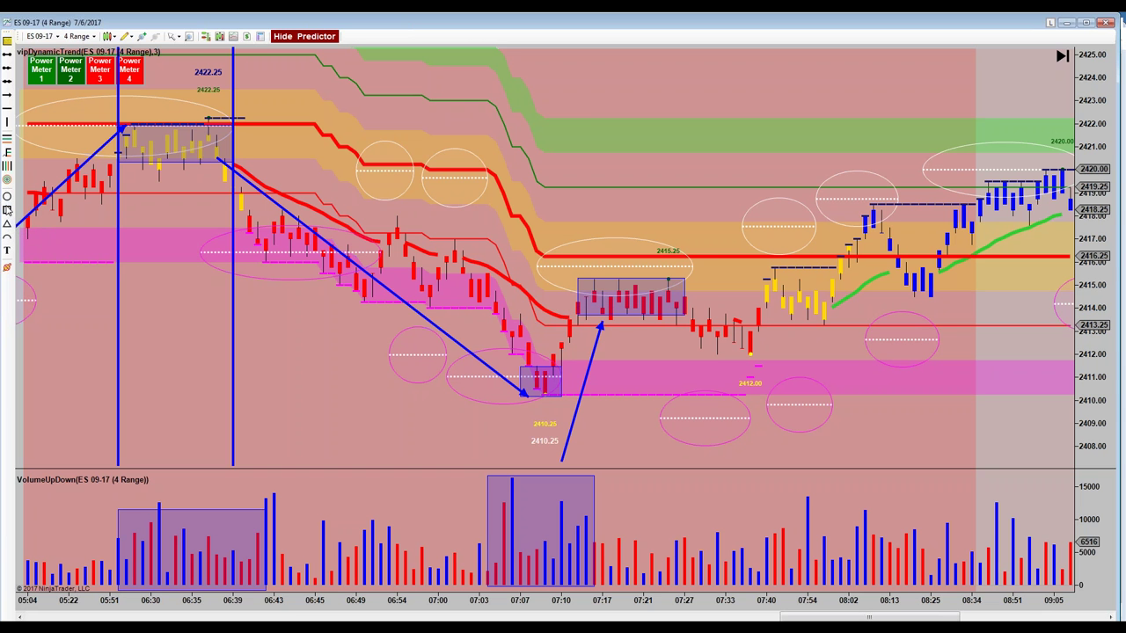
drag(576, 534, 691, 584)
click(692, 584)
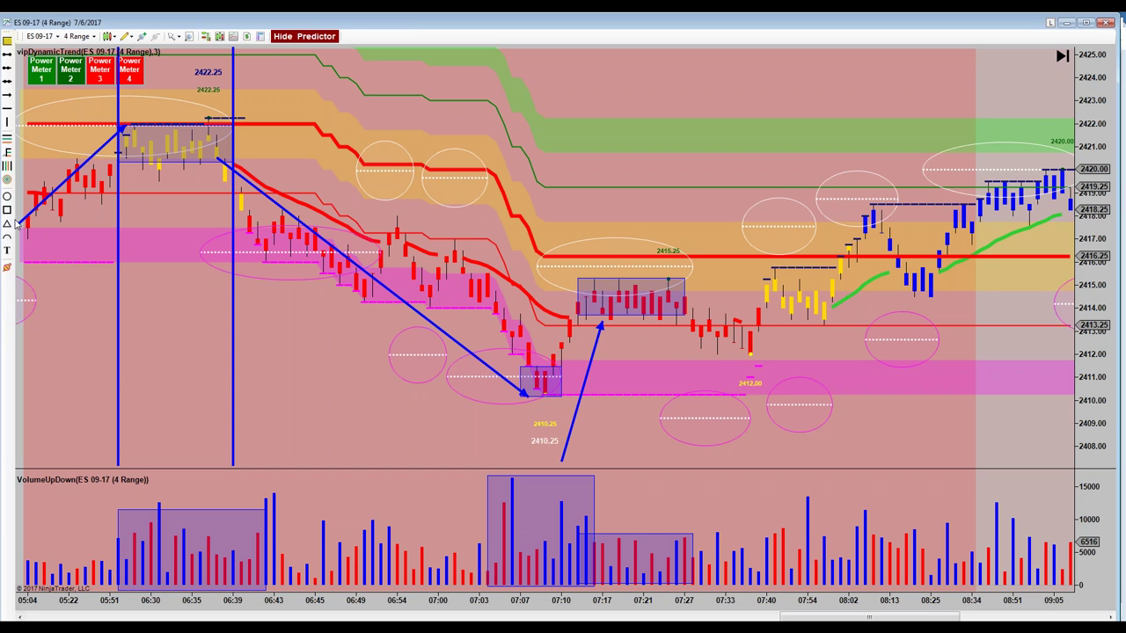
Step: Draw a down arrow from about 2414 near 07:26 to about 2411 near 07:30
click(7, 95)
click(678, 309)
click(706, 373)
Step: Draw rectangles over the price bars from 07:40 to 08:02, between about 2413.5 and 2415.75, and over the volume bars to about 08:07
click(7, 211)
click(765, 269)
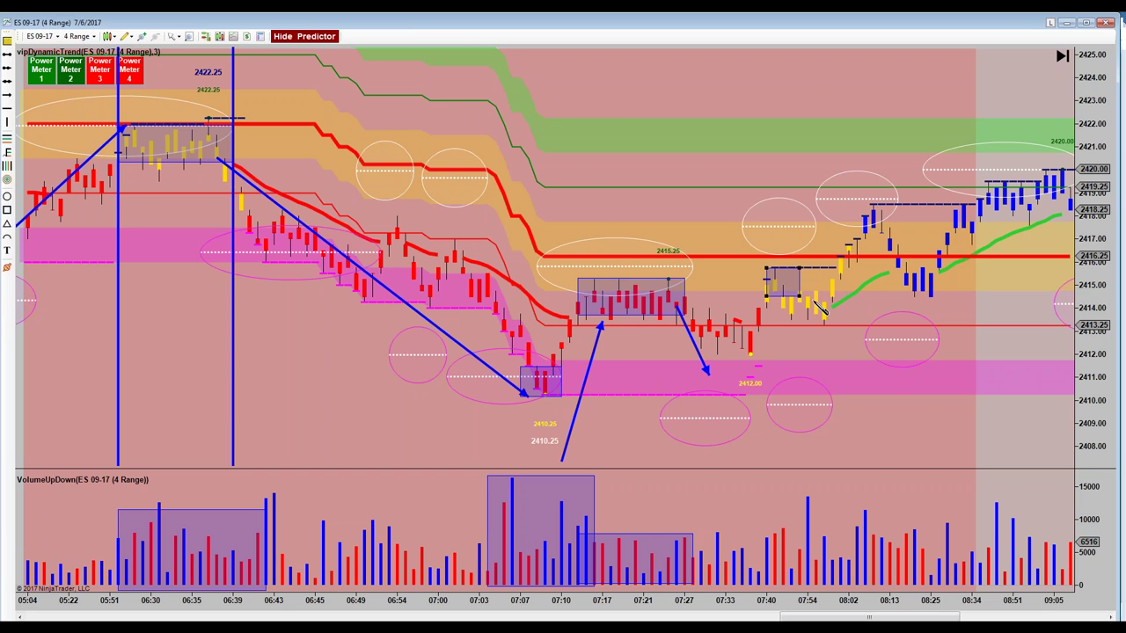
click(831, 323)
drag(833, 324, 850, 325)
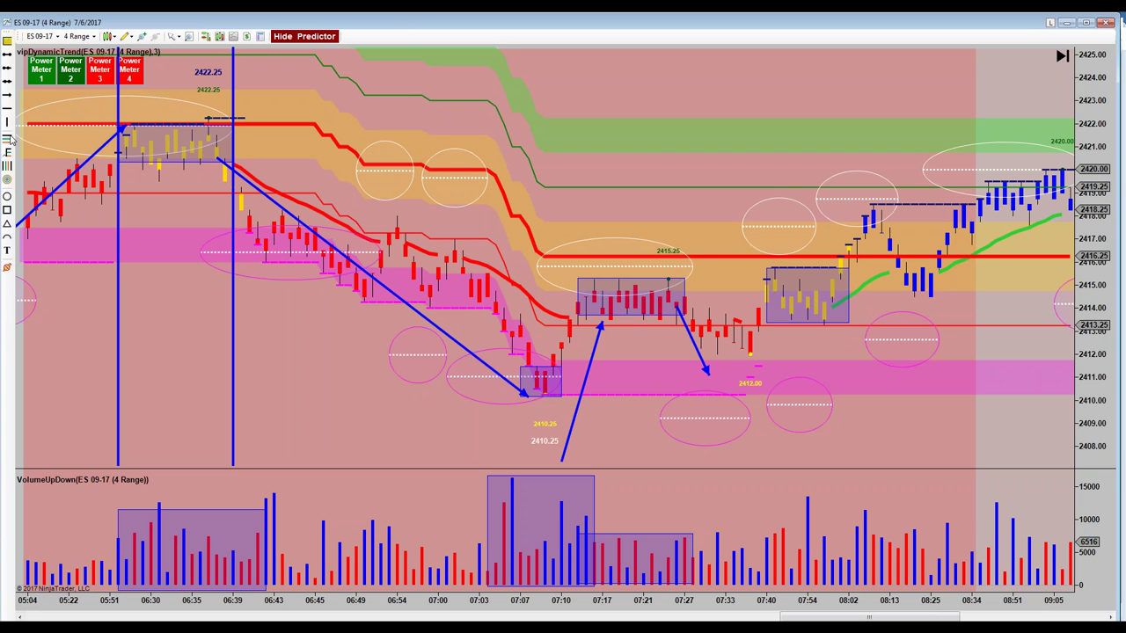
click(7, 211)
mouse_move(783, 489)
mouse_down()
mouse_move(883, 562)
mouse_move(890, 587)
mouse_move(872, 589)
mouse_up()
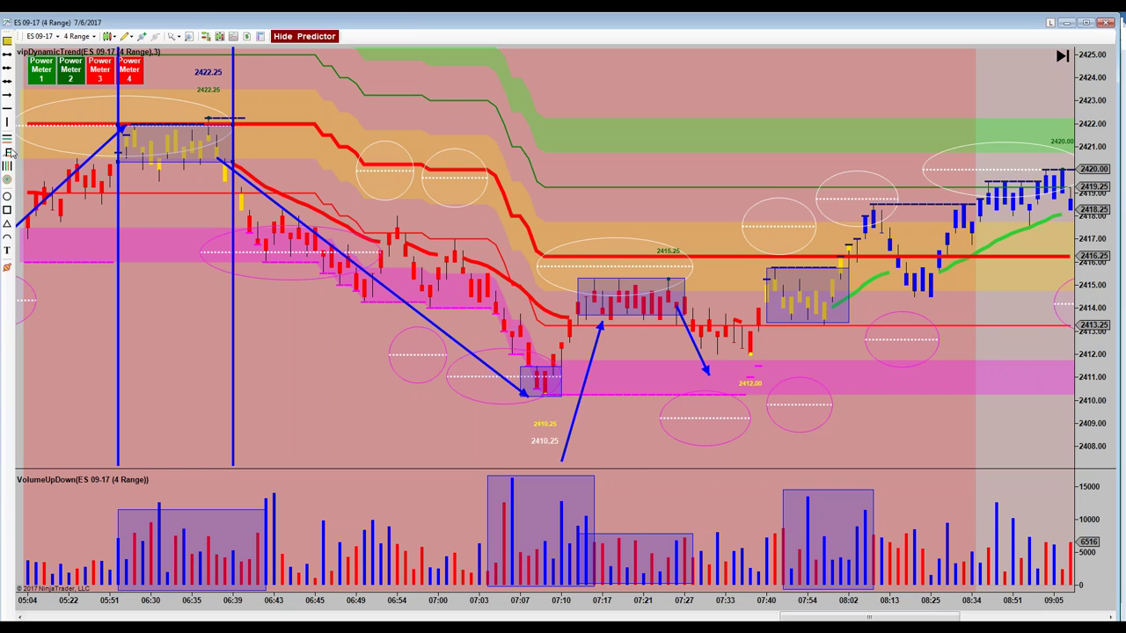
Step: Draw an arrow up from about 2415.25 to 2418.5 near 08:05, and another down to about 2414.25 near 08:18
click(7, 97)
click(816, 283)
click(861, 208)
click(7, 97)
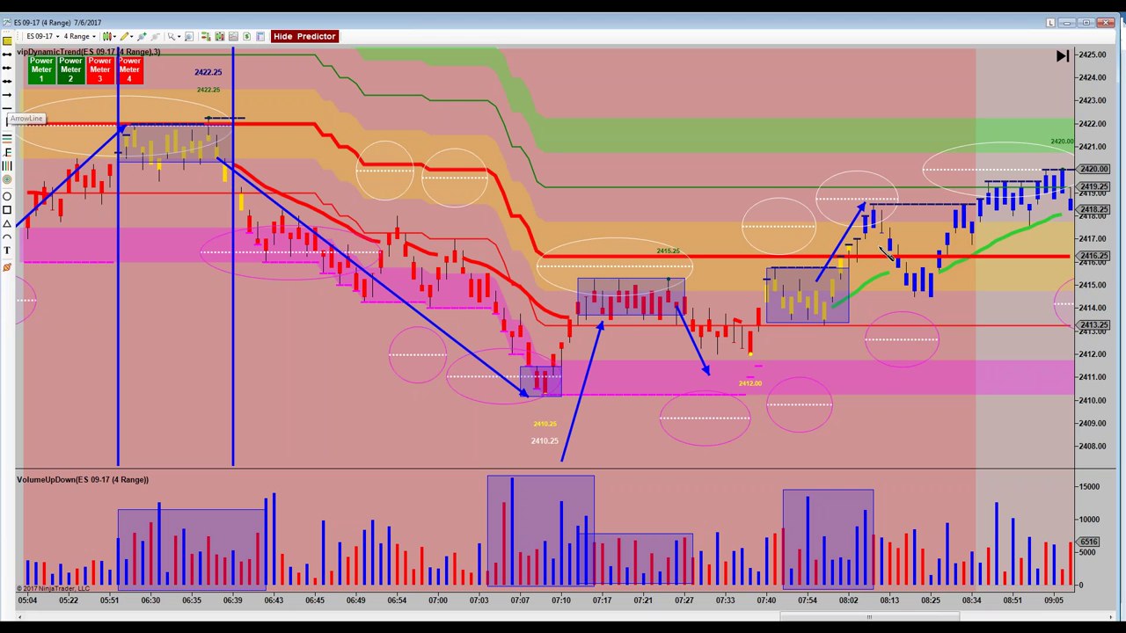
click(908, 308)
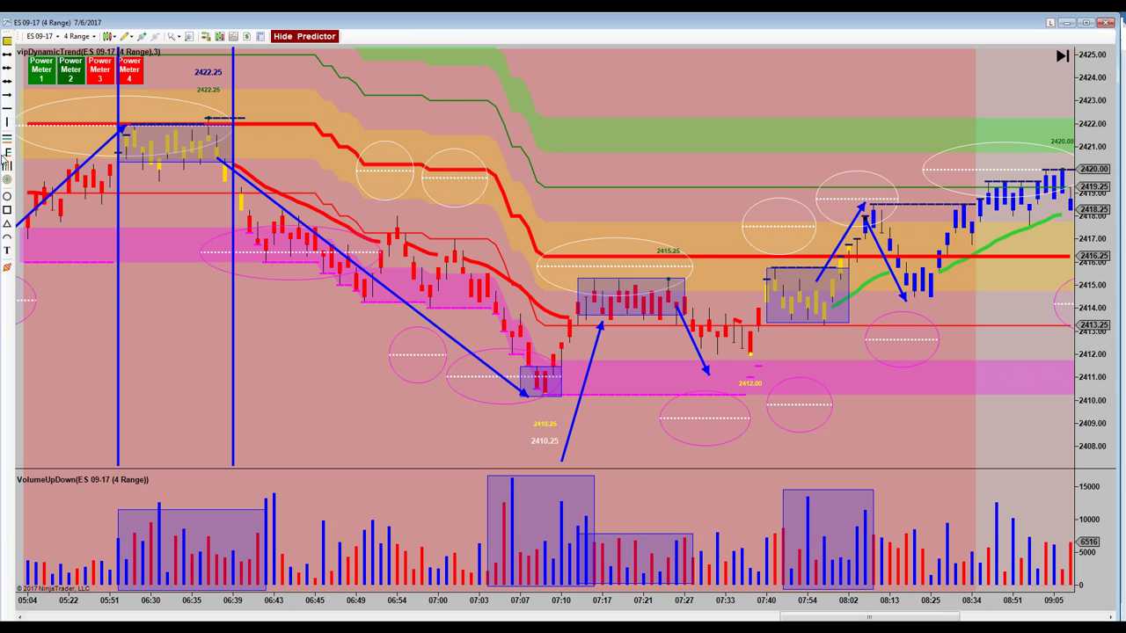
Step: Draw a rectangle over the pullback bars from about 08:10 to 08:31, between about 2414.5 and 2416
click(7, 211)
click(880, 261)
click(955, 283)
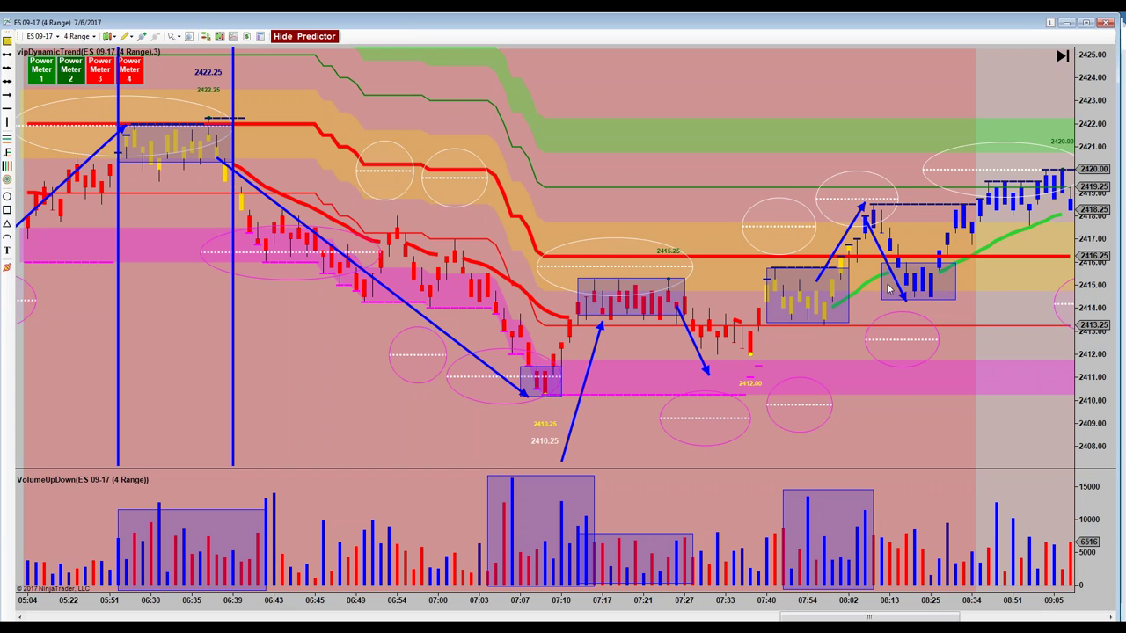
click(956, 275)
Step: Examine the earlier ES bars and marked swings with the crosshair, and return to the normal pointer
drag(669, 161, 814, 153)
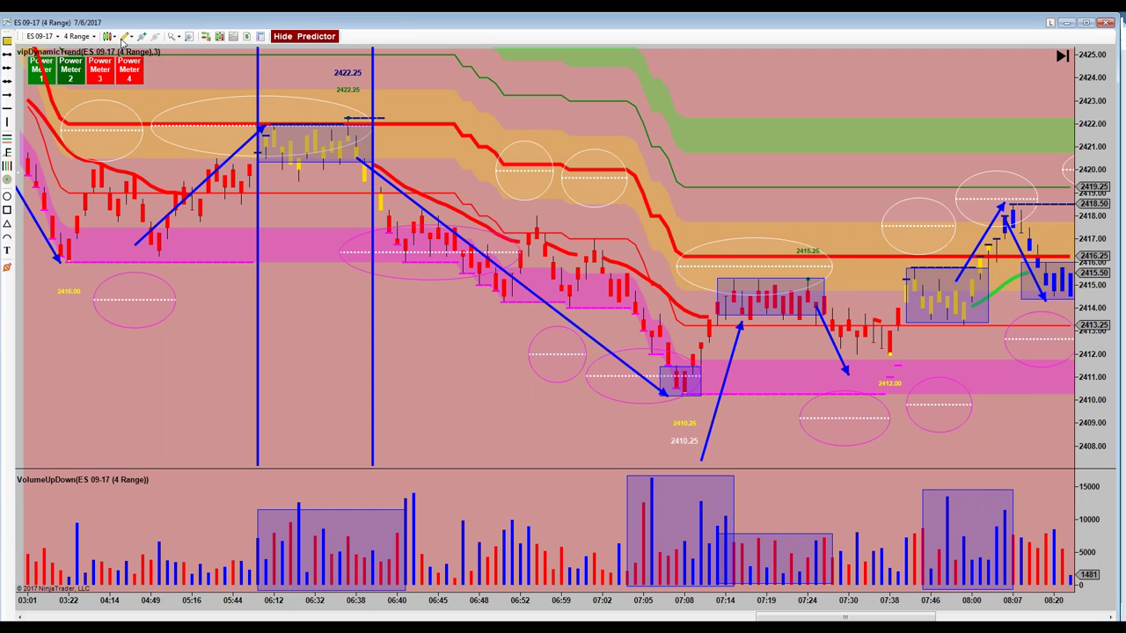
click(173, 42)
click(189, 66)
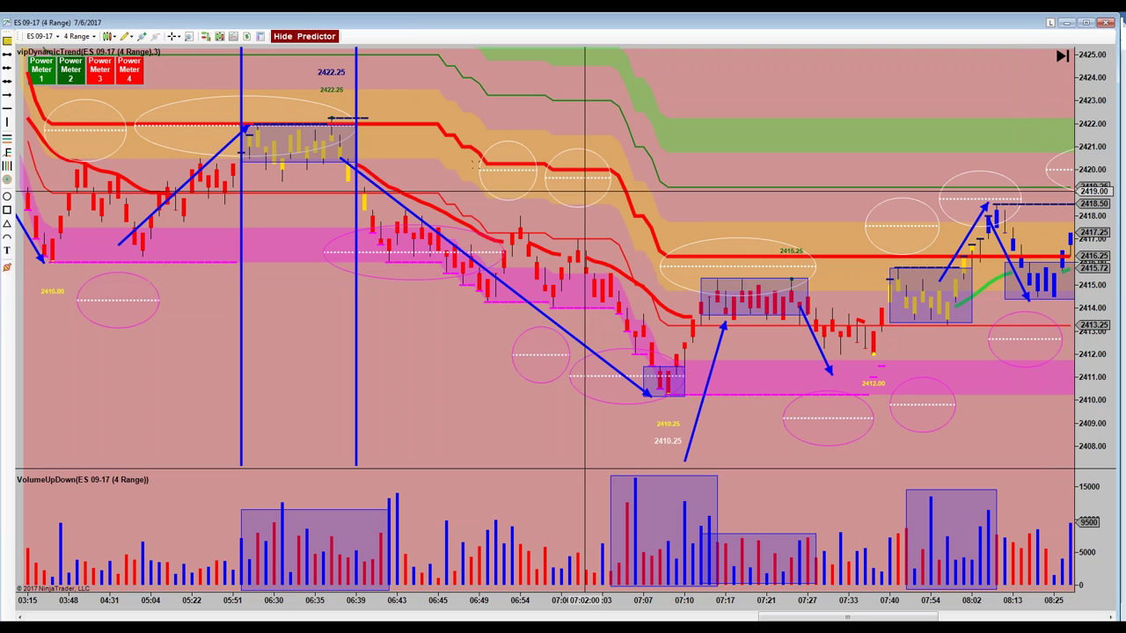
click(174, 36)
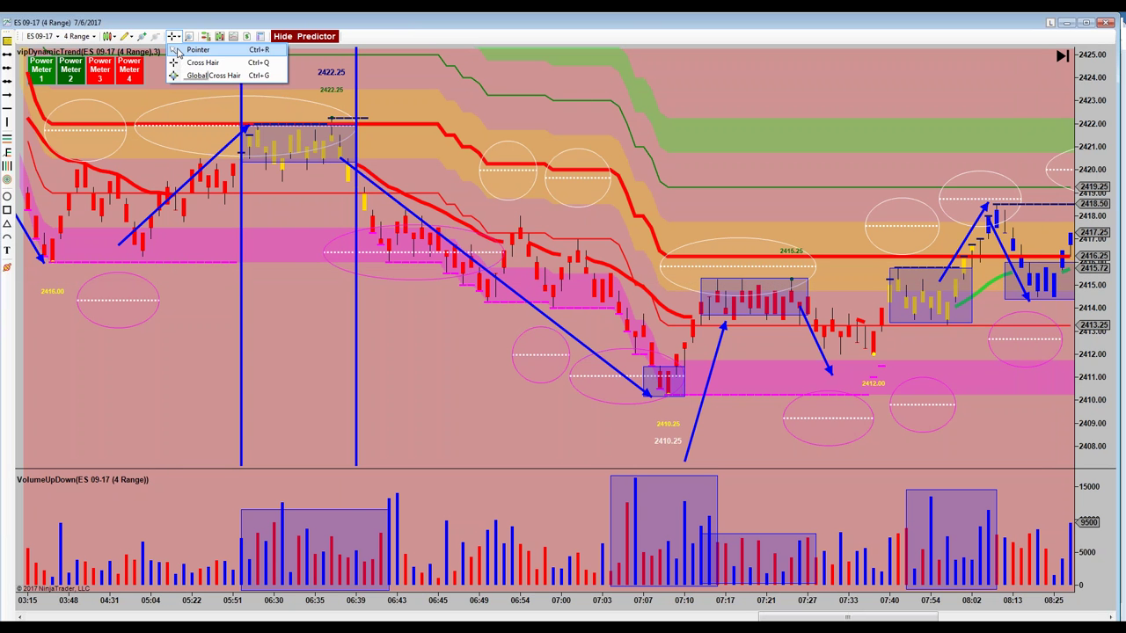
click(180, 50)
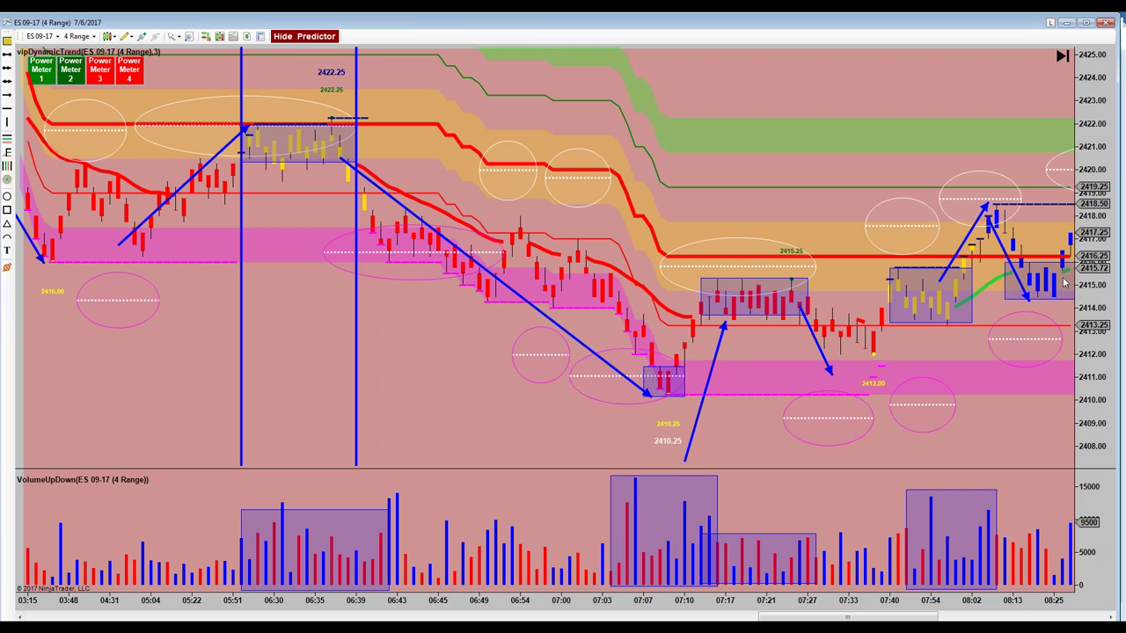
Step: Draw rising channel lines, the lower from about 2410.25 to 2414.25 under the lows and the upper from about 2414.5 to 2419.25
click(8, 53)
click(668, 397)
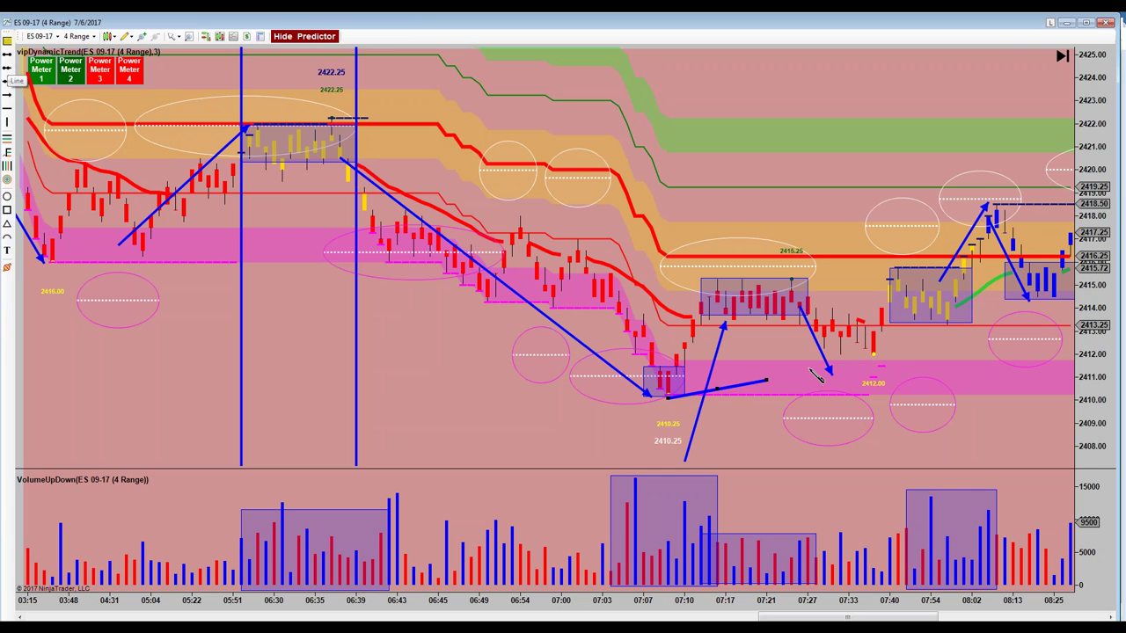
click(1062, 301)
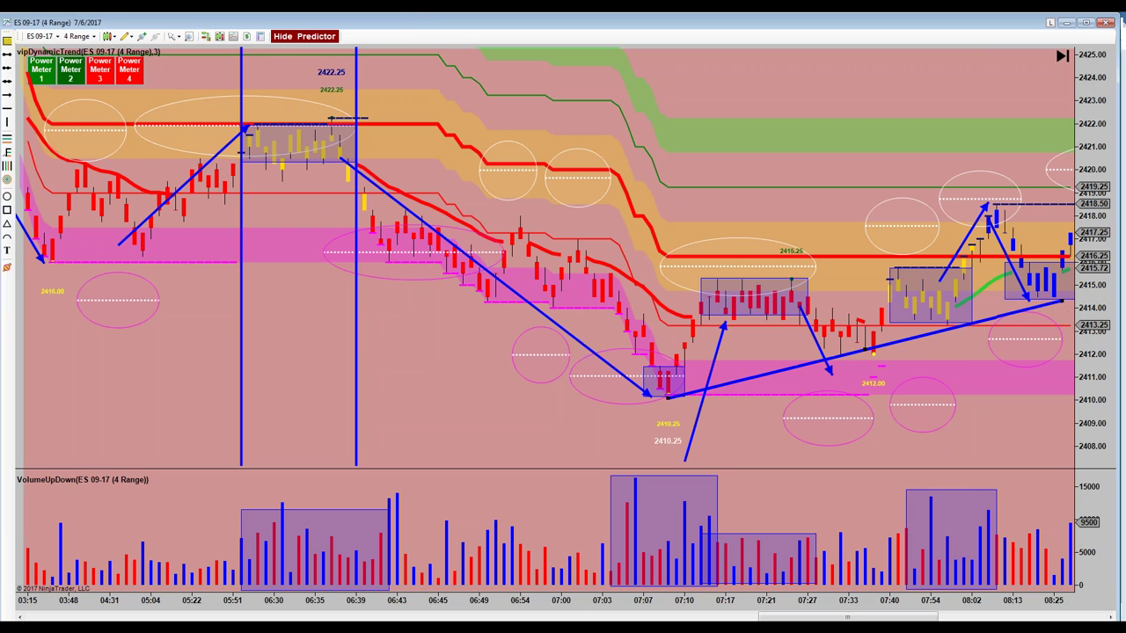
click(7, 54)
click(651, 297)
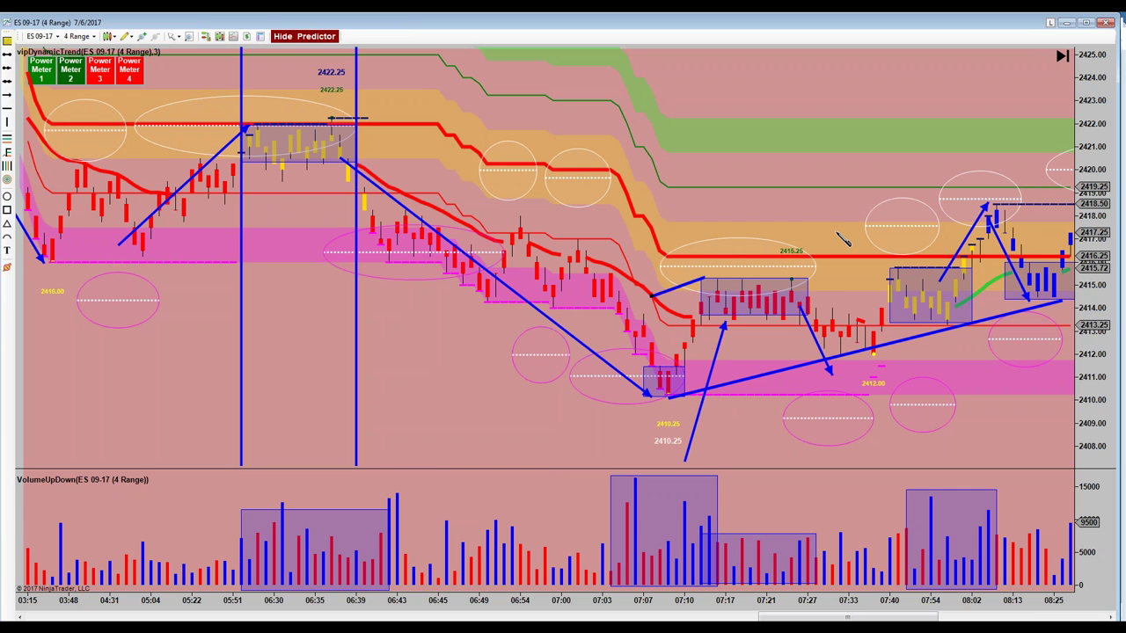
click(1027, 185)
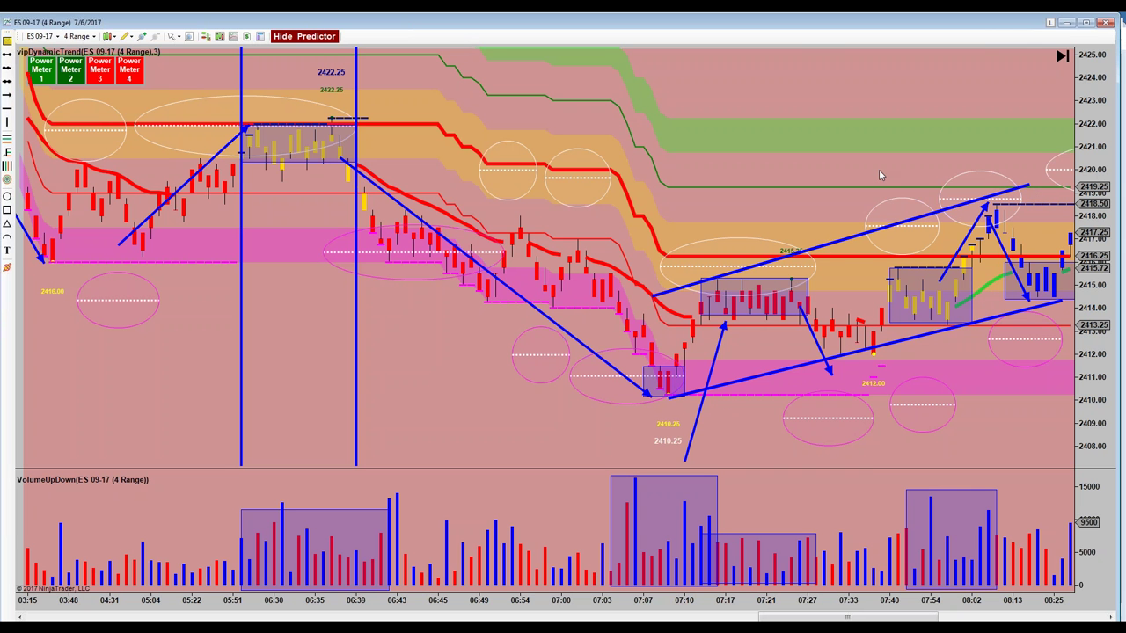
Step: Draw a rectangle over the pullback bars near 09:31, between about 2415.75 and 2417.25, and turn on the crosshair
drag(873, 155, 548, 159)
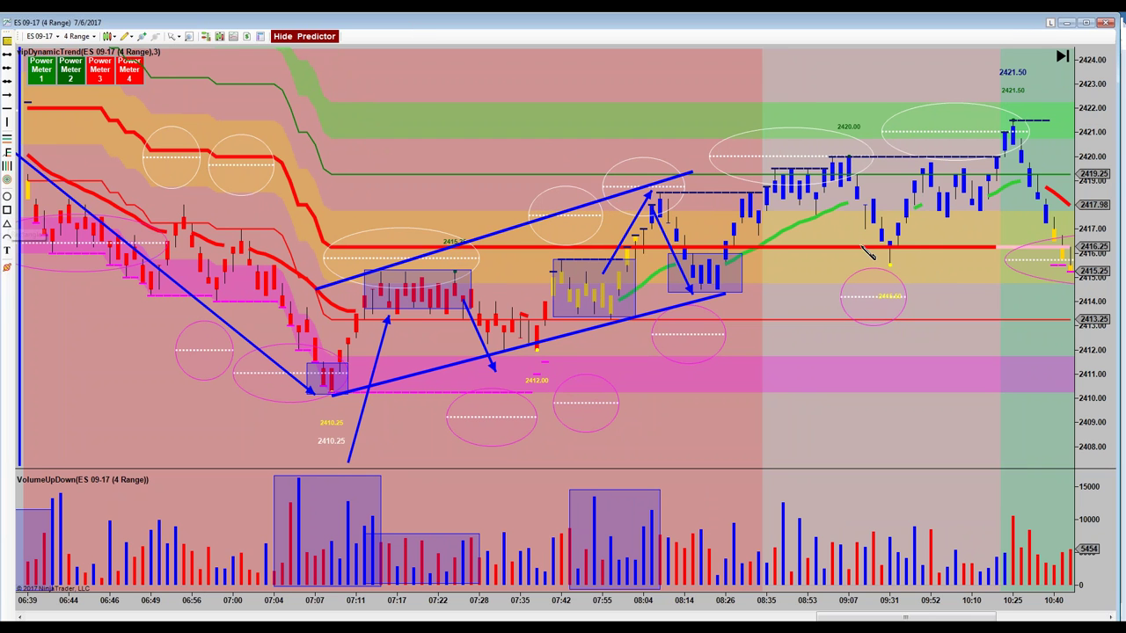
drag(866, 221, 915, 259)
click(174, 37)
click(198, 63)
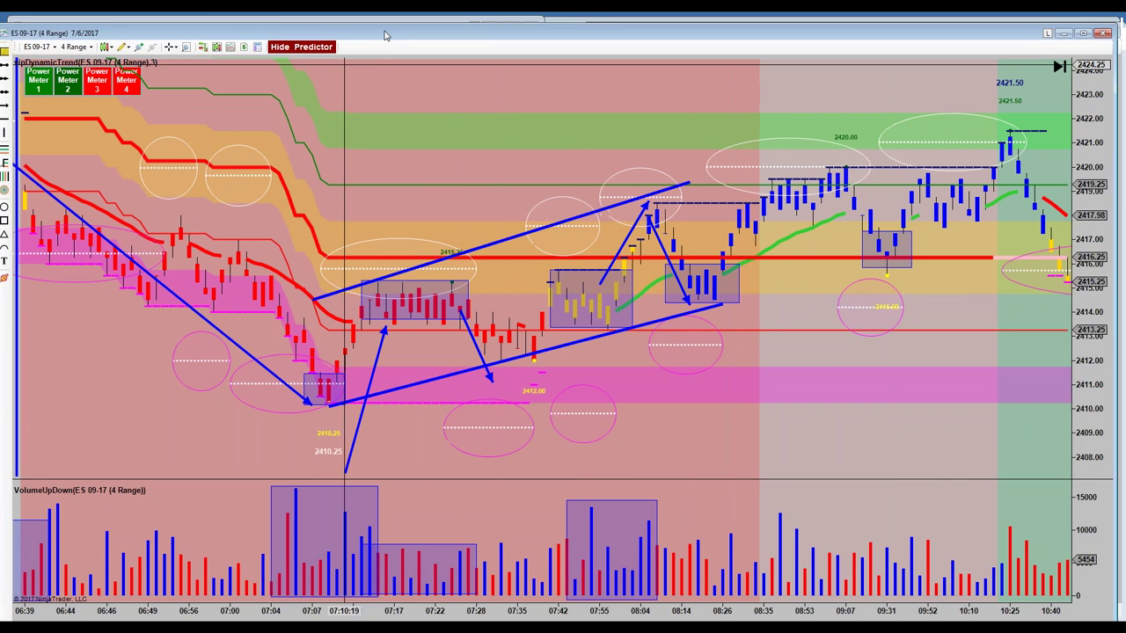
Step: Bring the YM 09-17 chart to the front and widen it across the screen
click(726, 37)
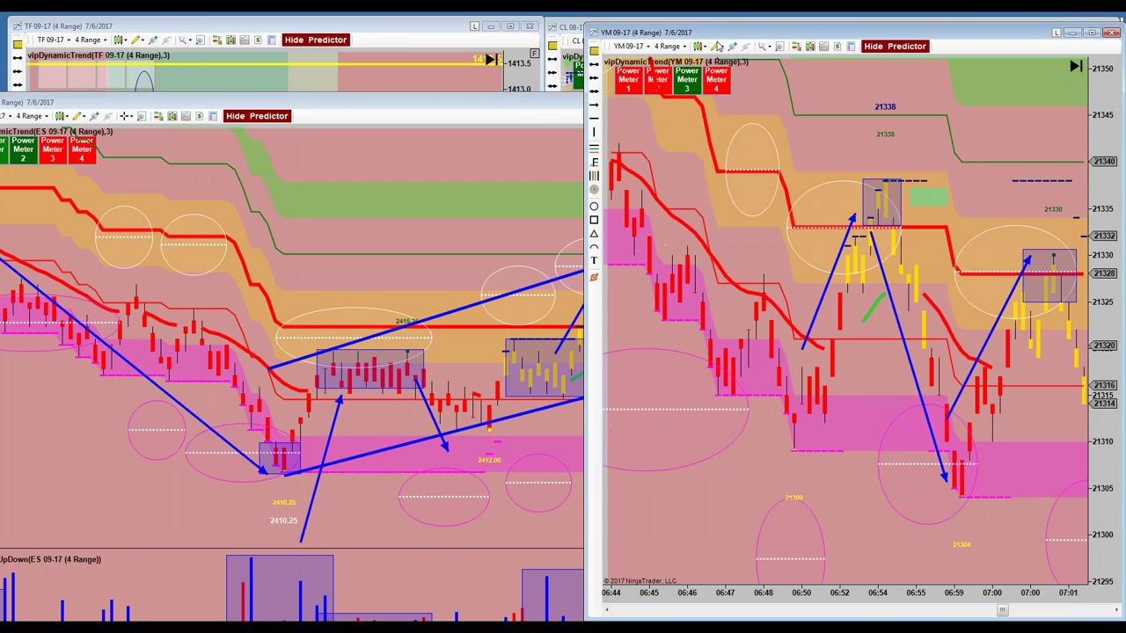
drag(584, 180, 7, 231)
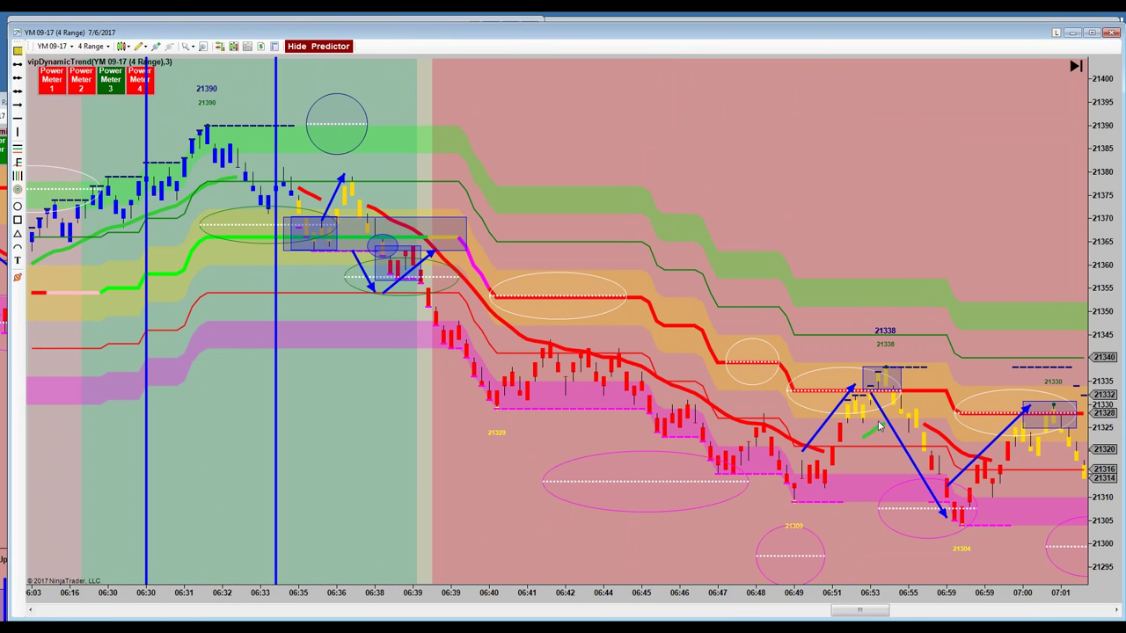
Step: Turn on the YM chart's crosshair and draw a rising line from about 21308 near 06:50 to about 21340
drag(931, 234, 566, 201)
click(190, 46)
click(198, 73)
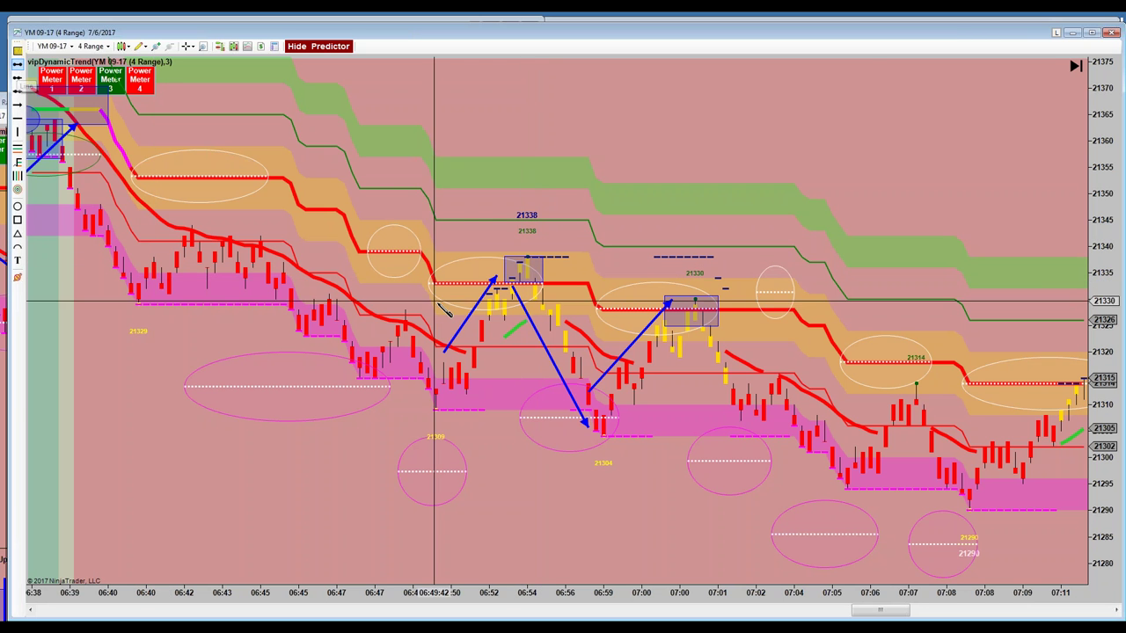
click(573, 244)
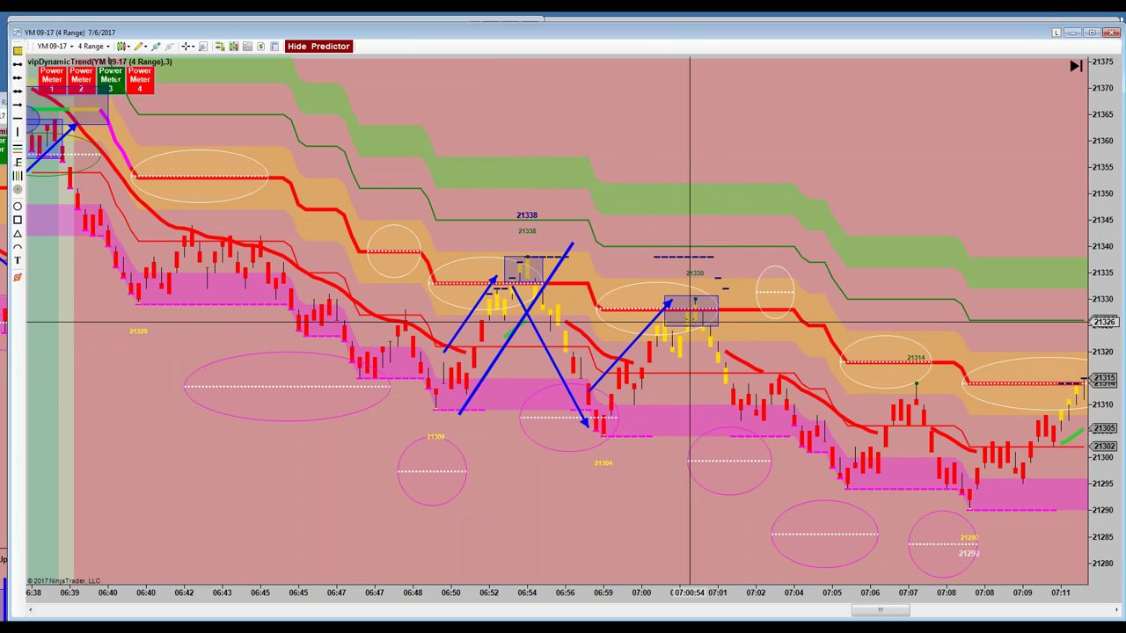
Step: Place horizontal lines on the YM chart at 21311 and 21334, around the 07:30 low and the 07:42 high
drag(698, 326, 372, 97)
scroll(372, 96, down, 10)
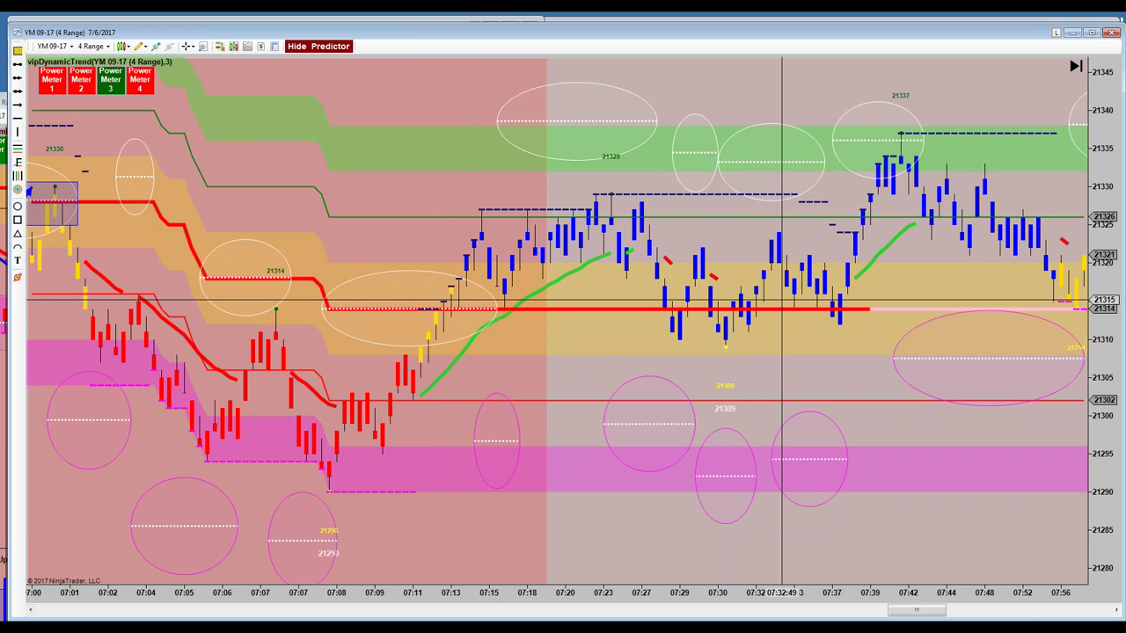
click(18, 147)
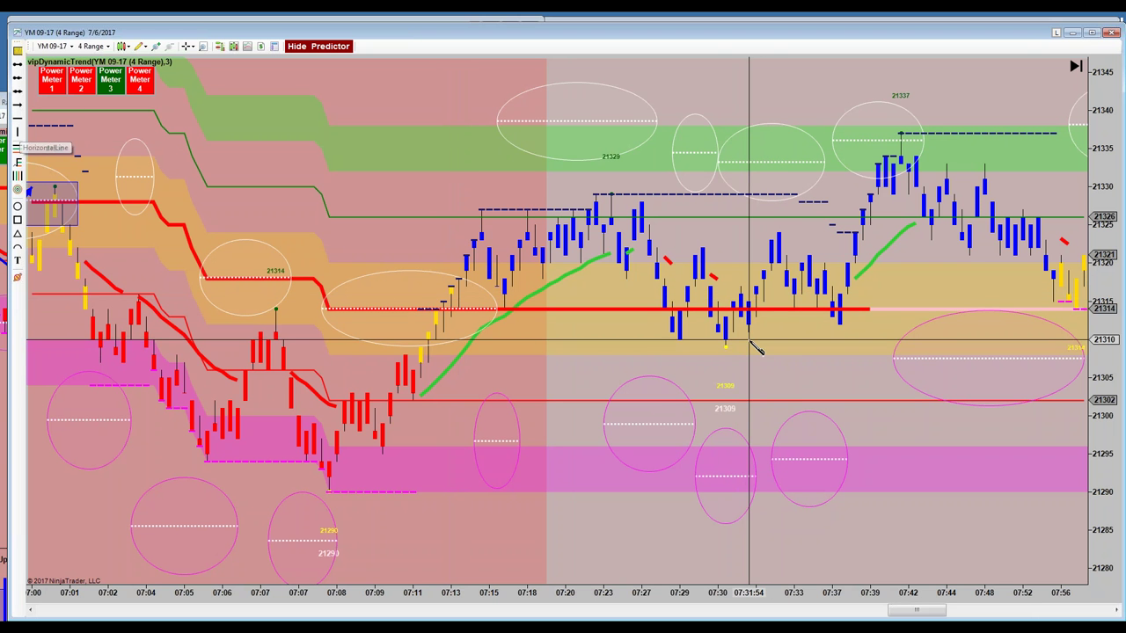
click(746, 335)
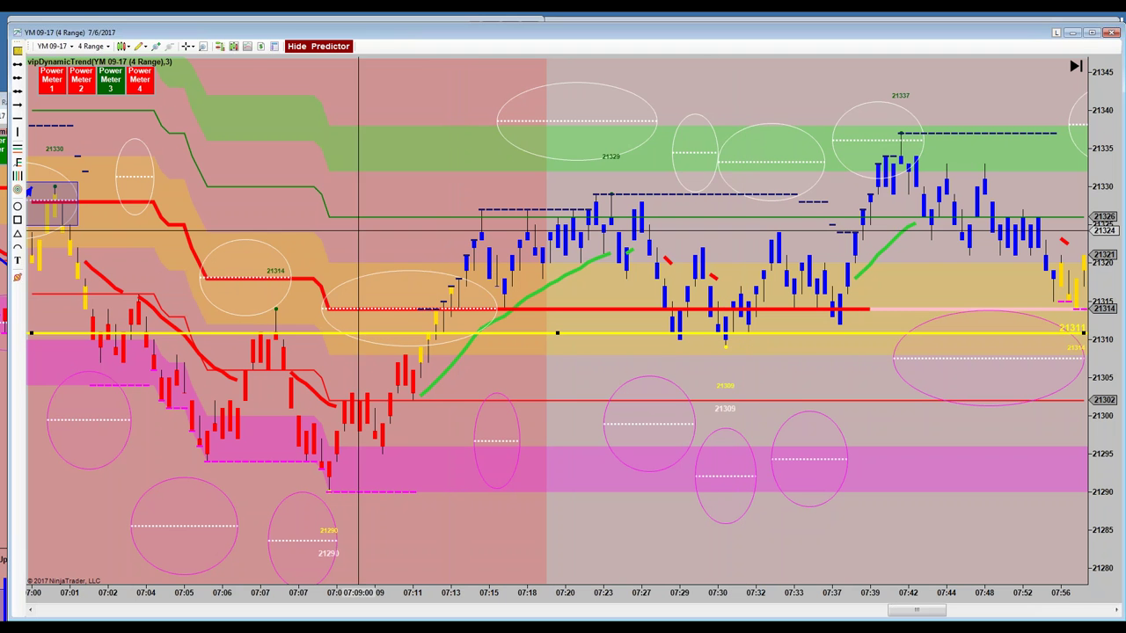
click(18, 118)
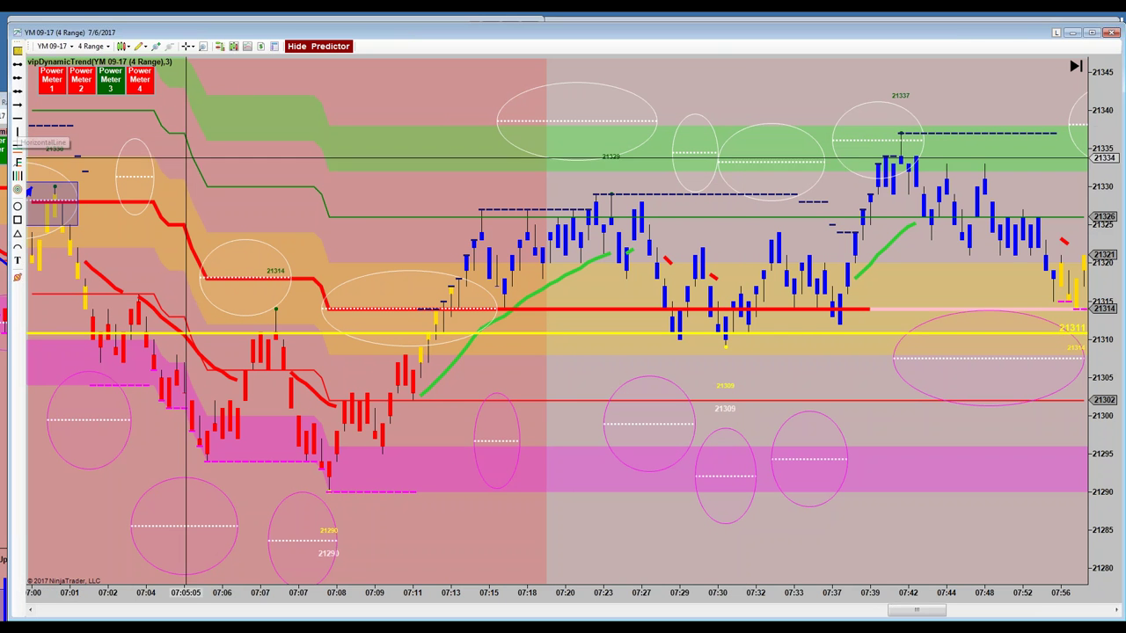
click(757, 164)
drag(756, 165, 756, 159)
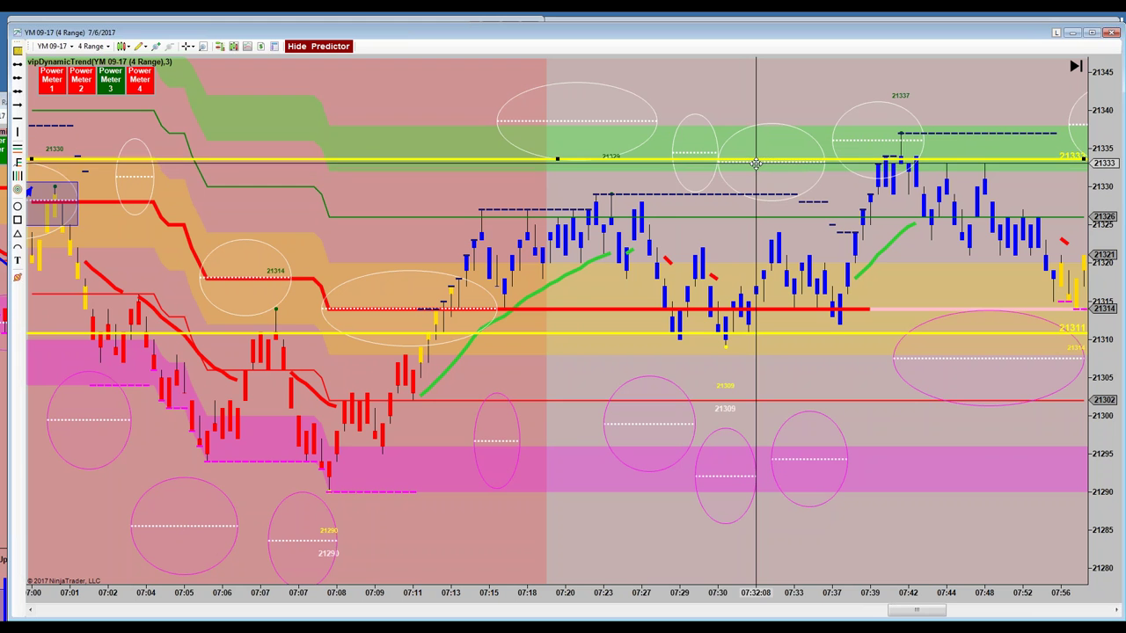
Step: Restore the normal pointer, compress the YM time axis, and draw an ellipse over the 06:36 high between about 21374 and 21381
scroll(739, 100, up, 3)
scroll(774, 99, up, 8)
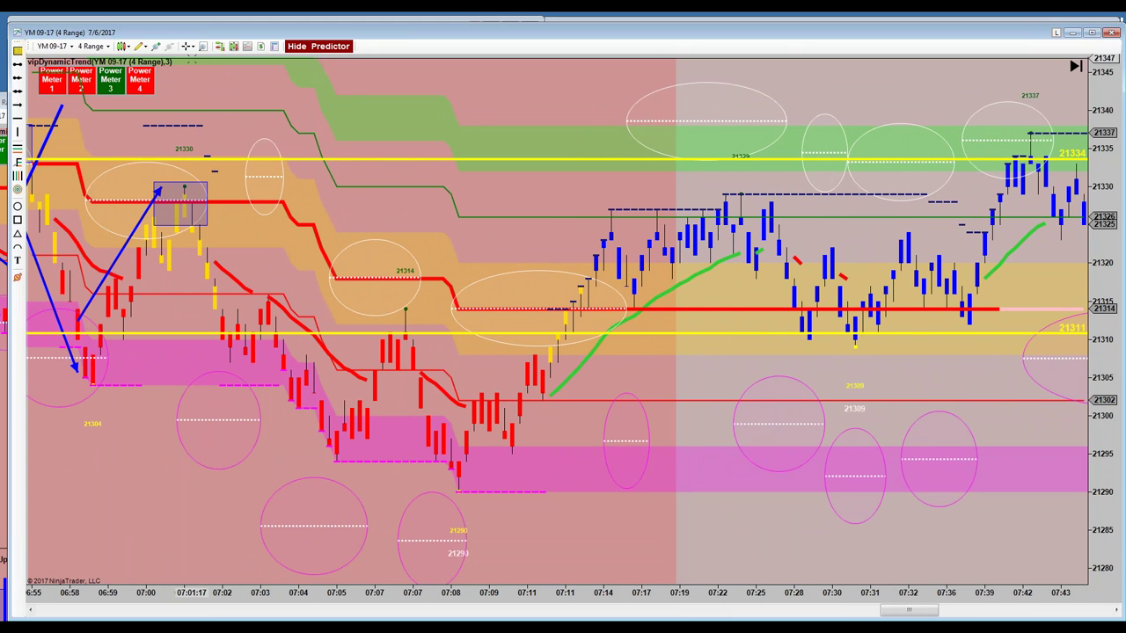
click(186, 46)
click(204, 60)
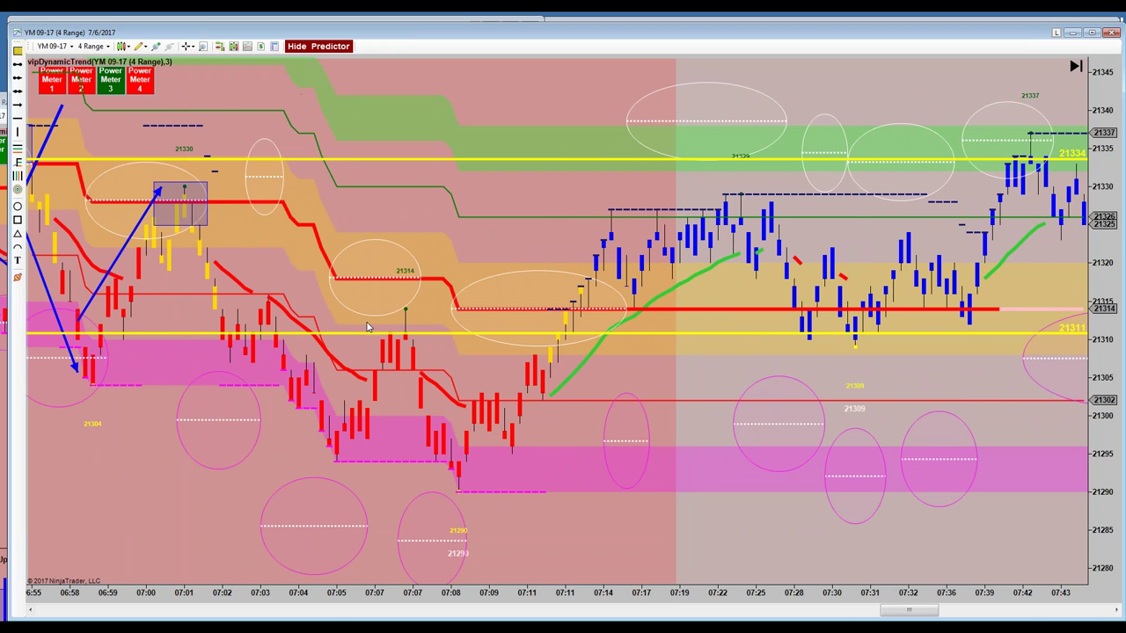
drag(400, 607, 352, 606)
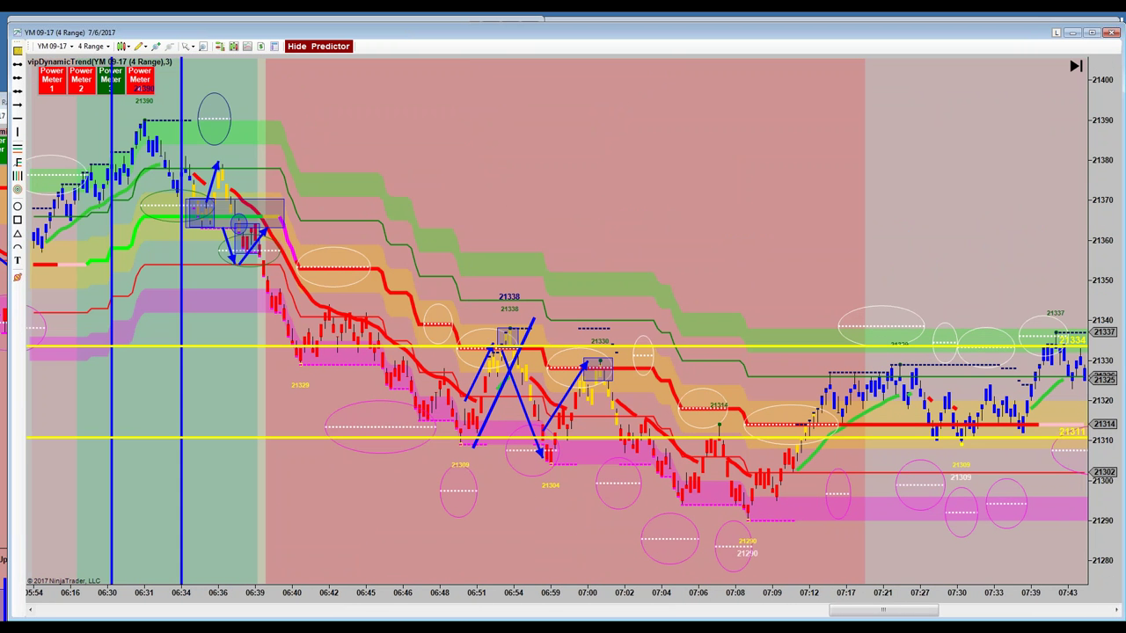
scroll(447, 621, up, 1)
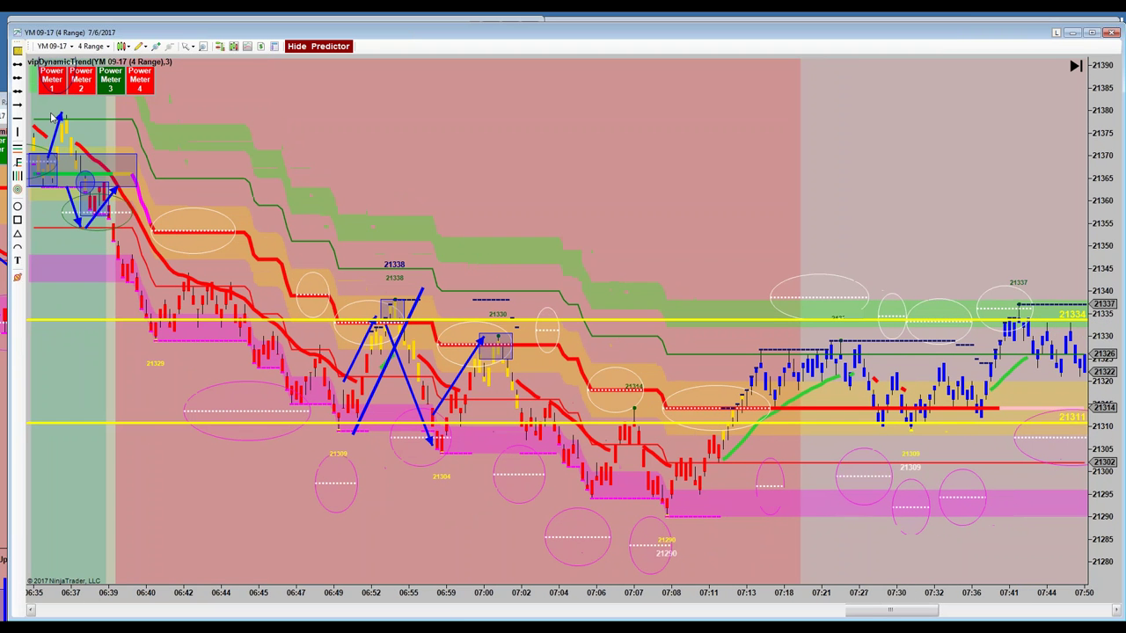
drag(168, 513, 301, 540)
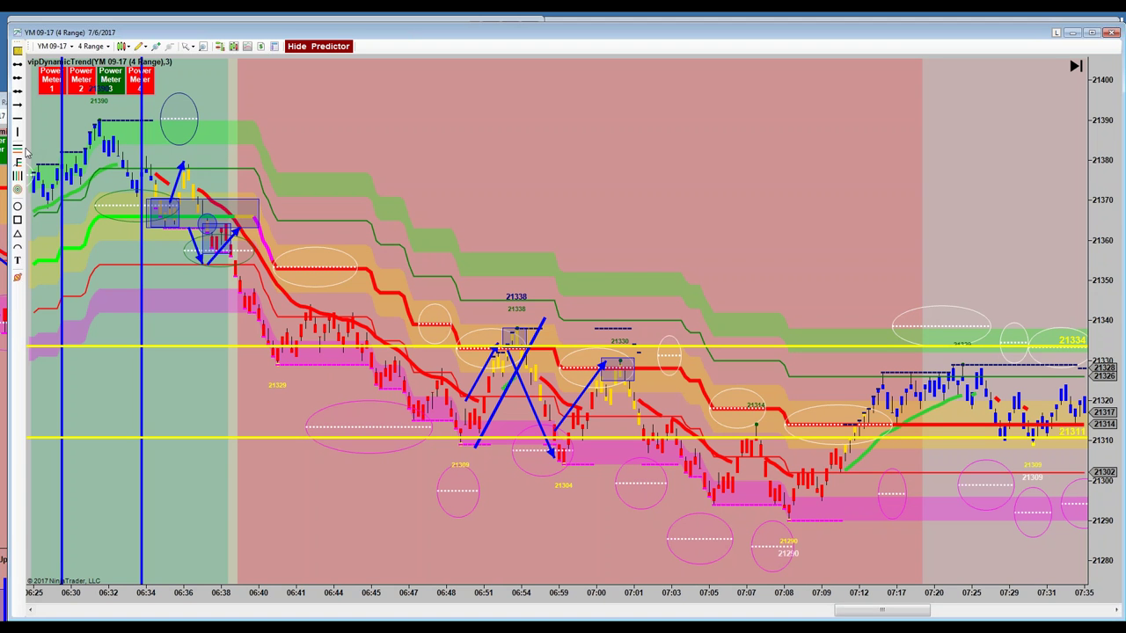
click(17, 206)
drag(170, 155, 209, 192)
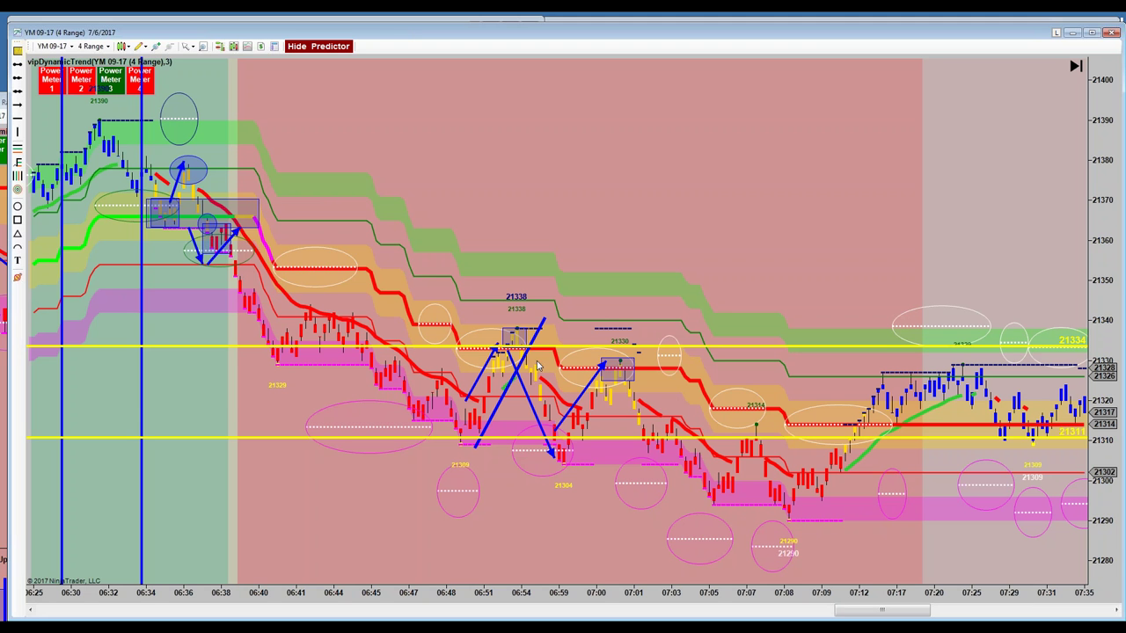
Step: Draw an arrow from the box at the 07:01 high, about 21328, down to about 21298 near 07:09
click(516, 338)
click(17, 107)
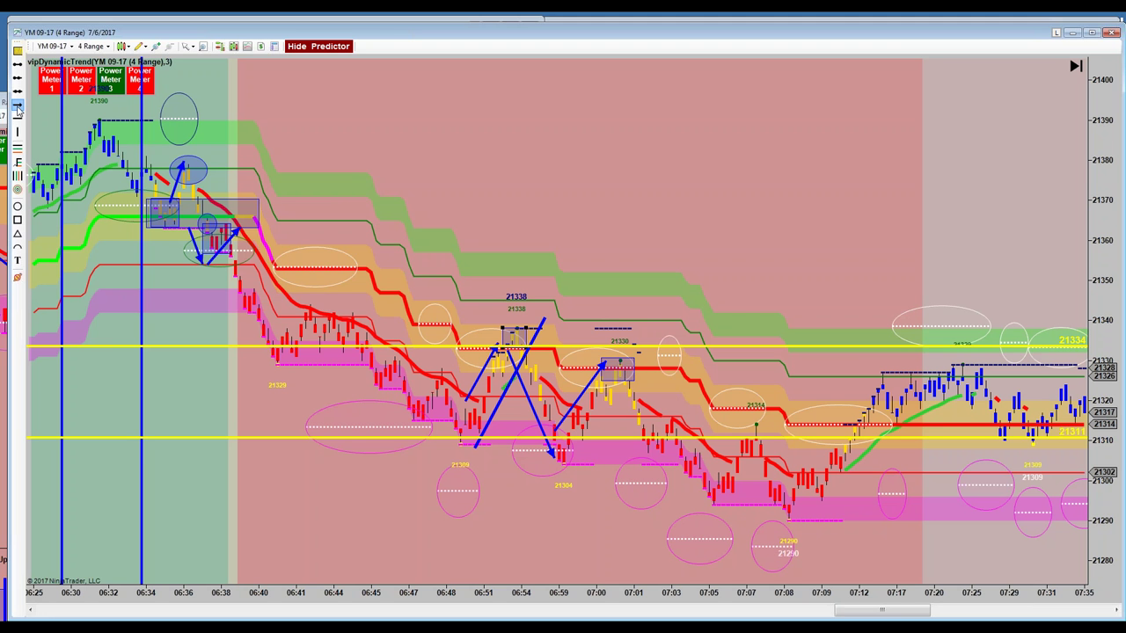
click(617, 366)
click(701, 437)
drag(743, 468, 816, 495)
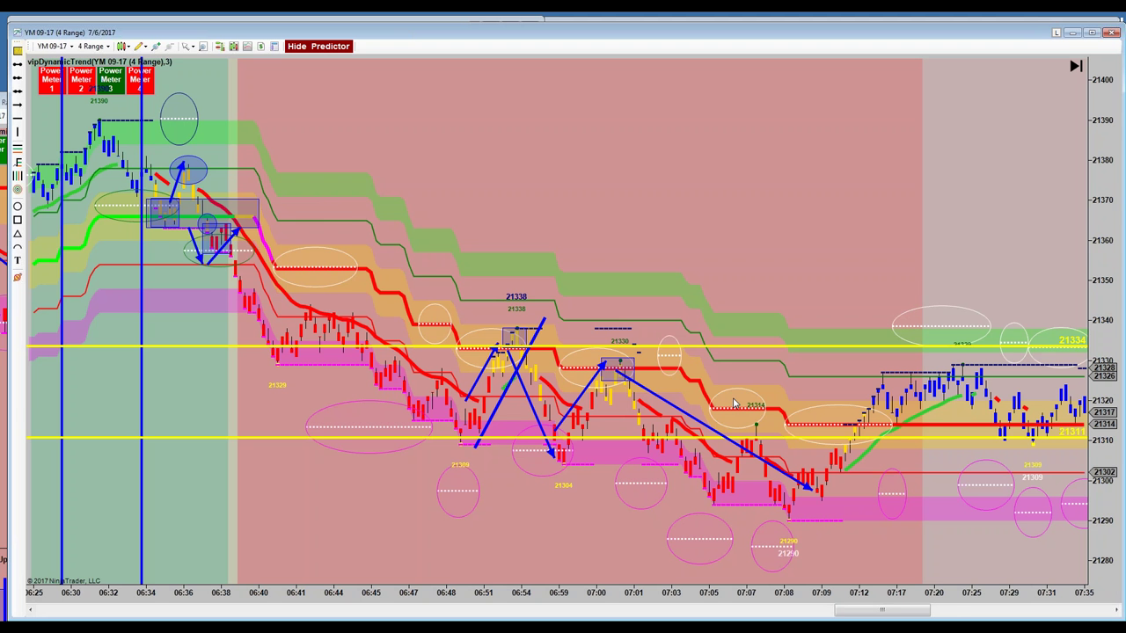
Step: Box the 07:54 to 08:00 low between about 21314 and 21321, and draw an arrow from it up to about 21365
drag(901, 259, 432, 229)
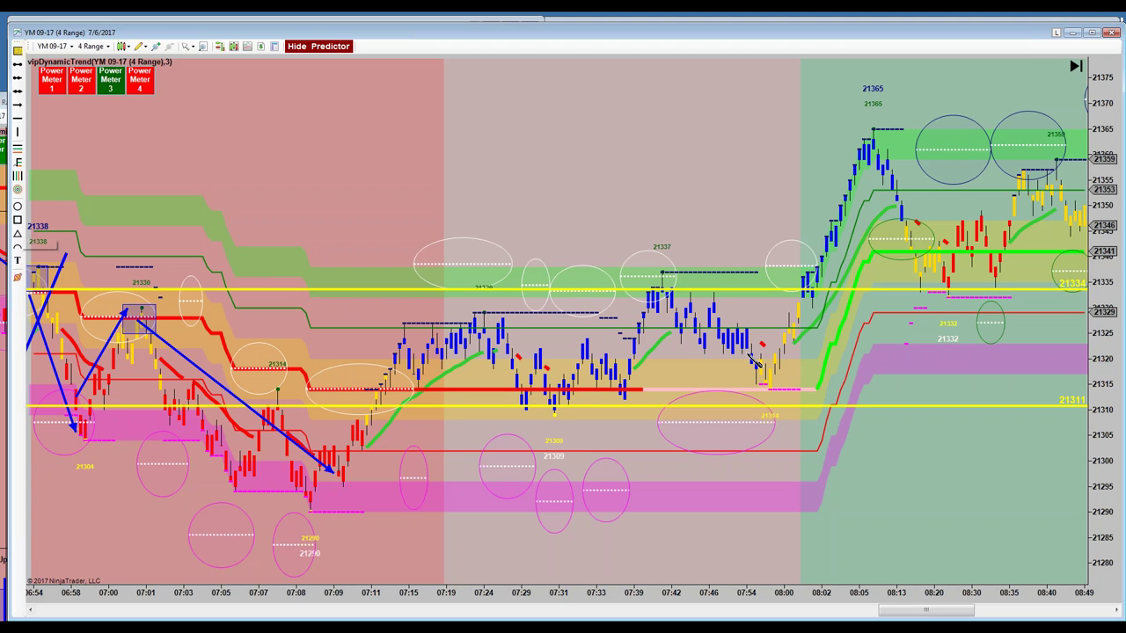
drag(745, 352, 790, 387)
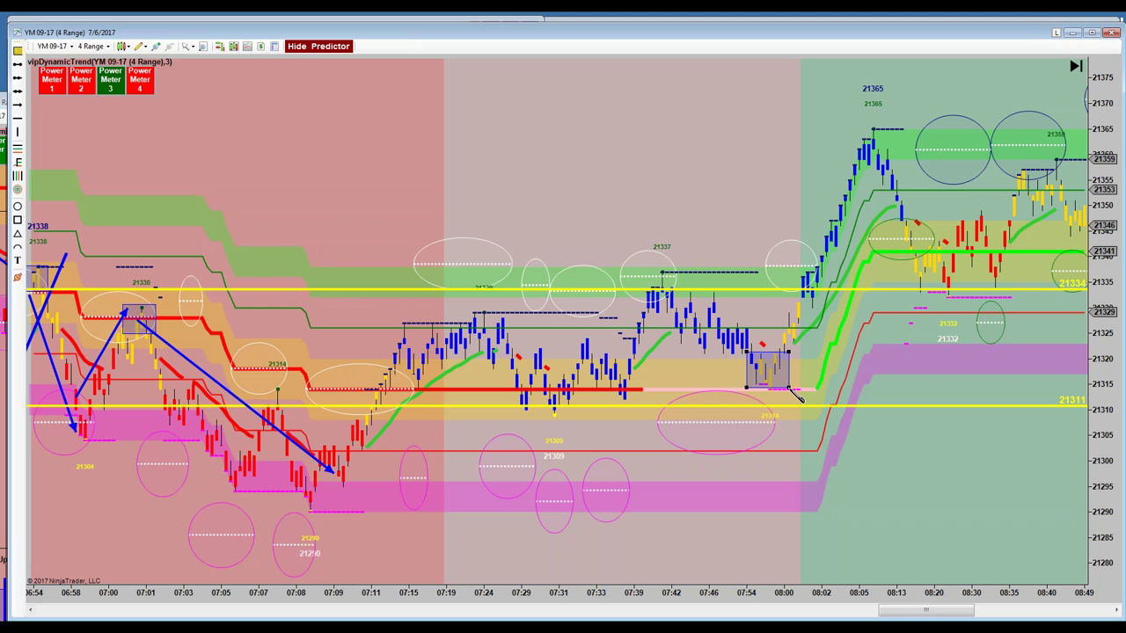
click(791, 390)
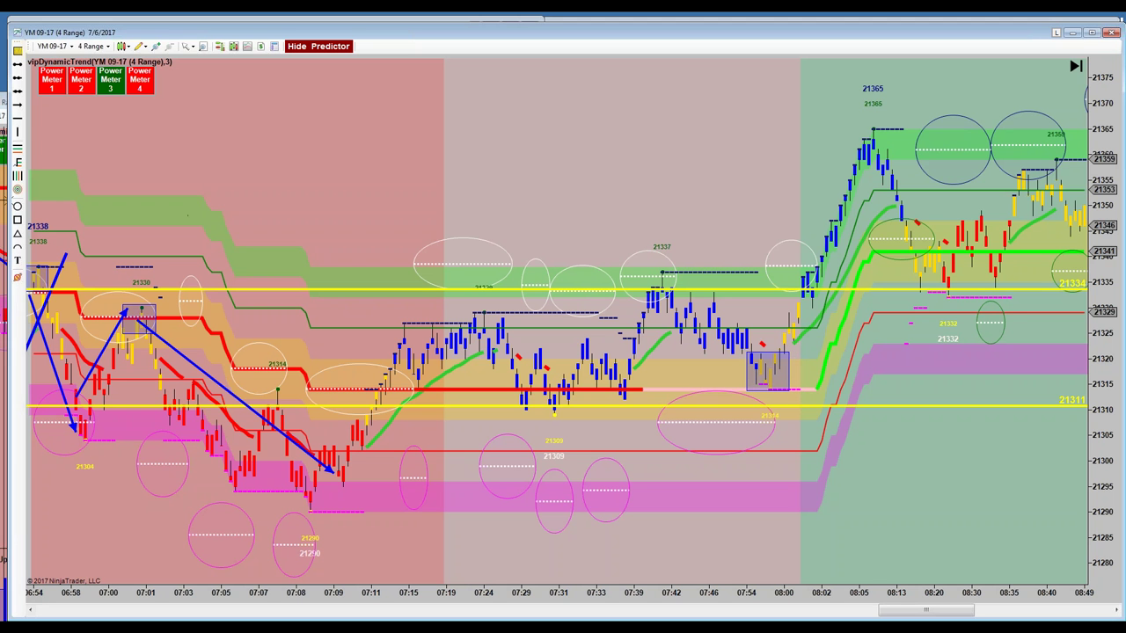
click(770, 352)
click(863, 133)
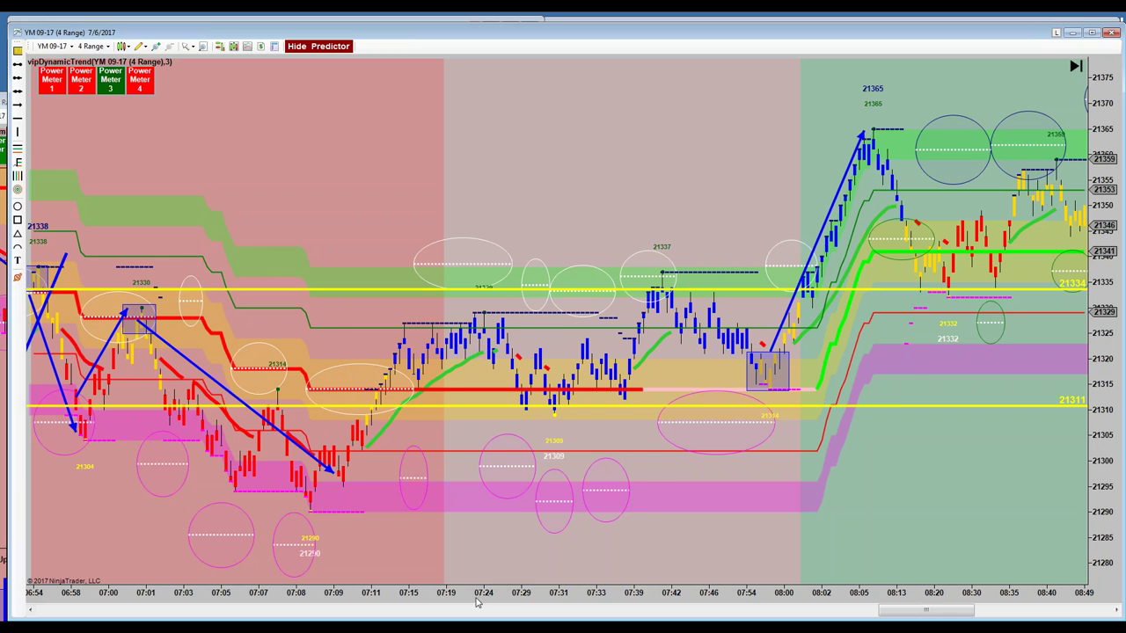
Step: Use the crosshair to raise the top edge of the 07:54 to 08:00 box to about 21322, and restore the normal pointer
scroll(484, 603, down, 1)
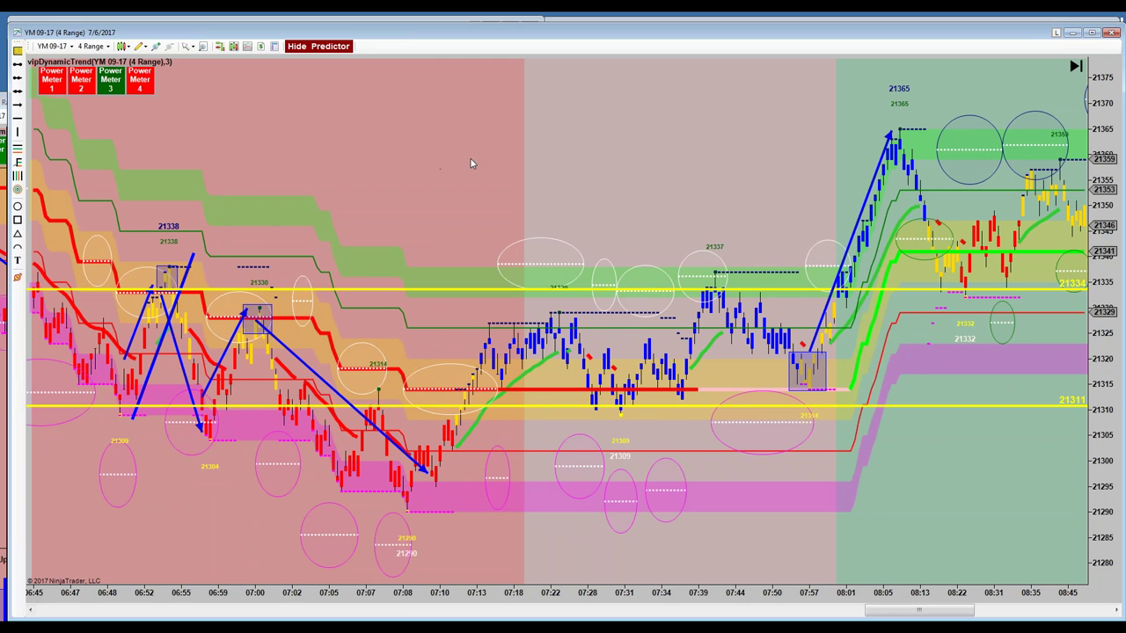
scroll(621, 188, down, 3)
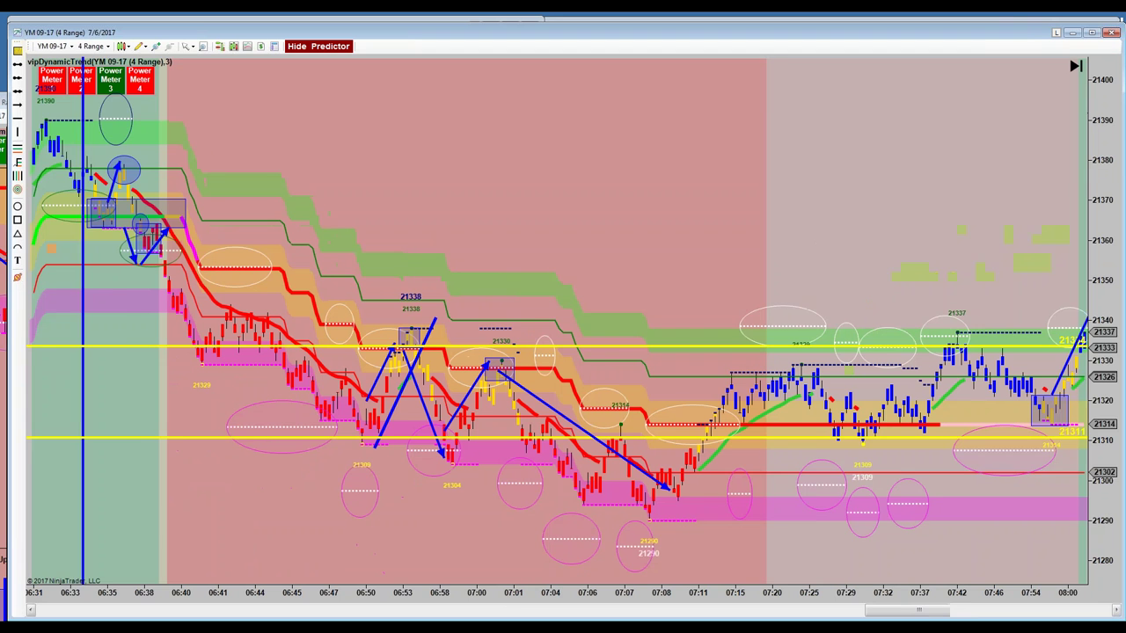
drag(633, 193, 510, 191)
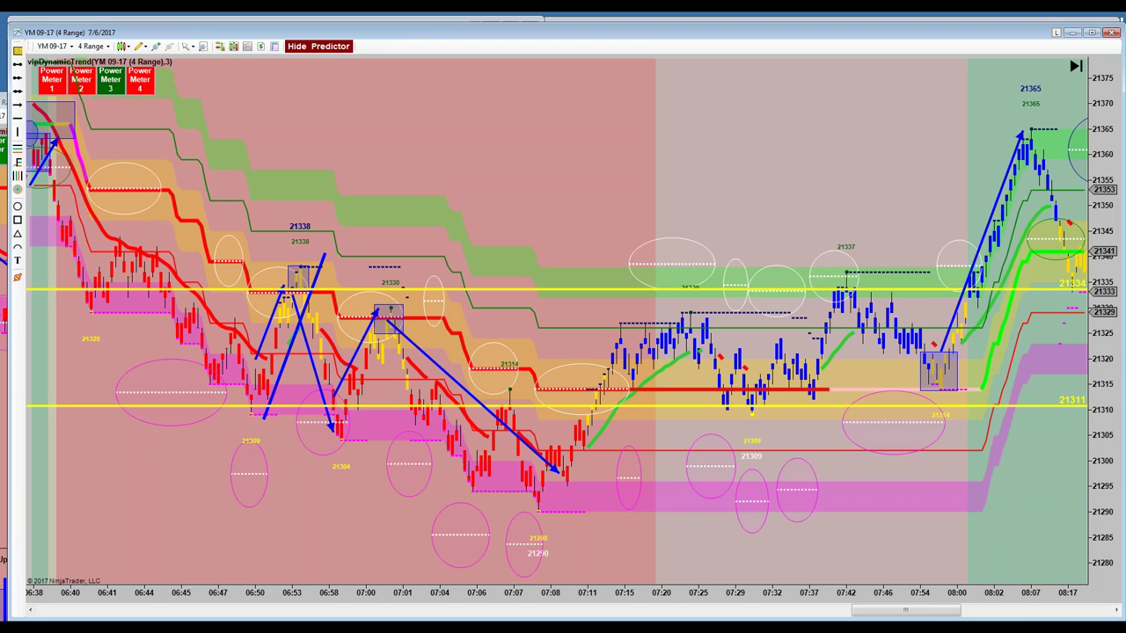
drag(813, 598, 391, 600)
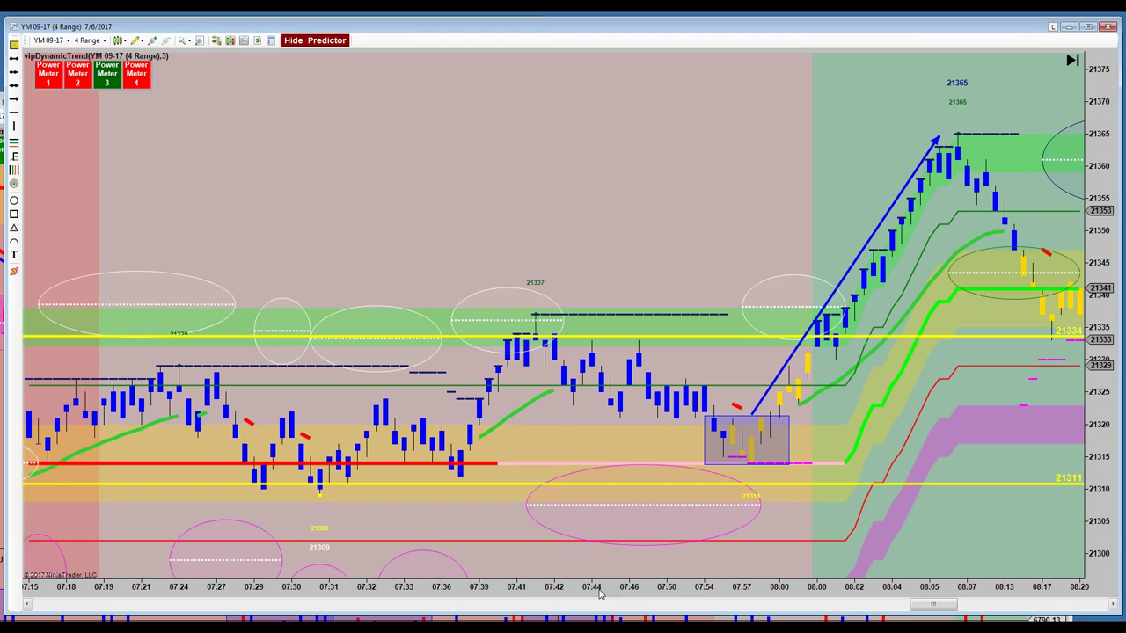
drag(596, 591, 616, 591)
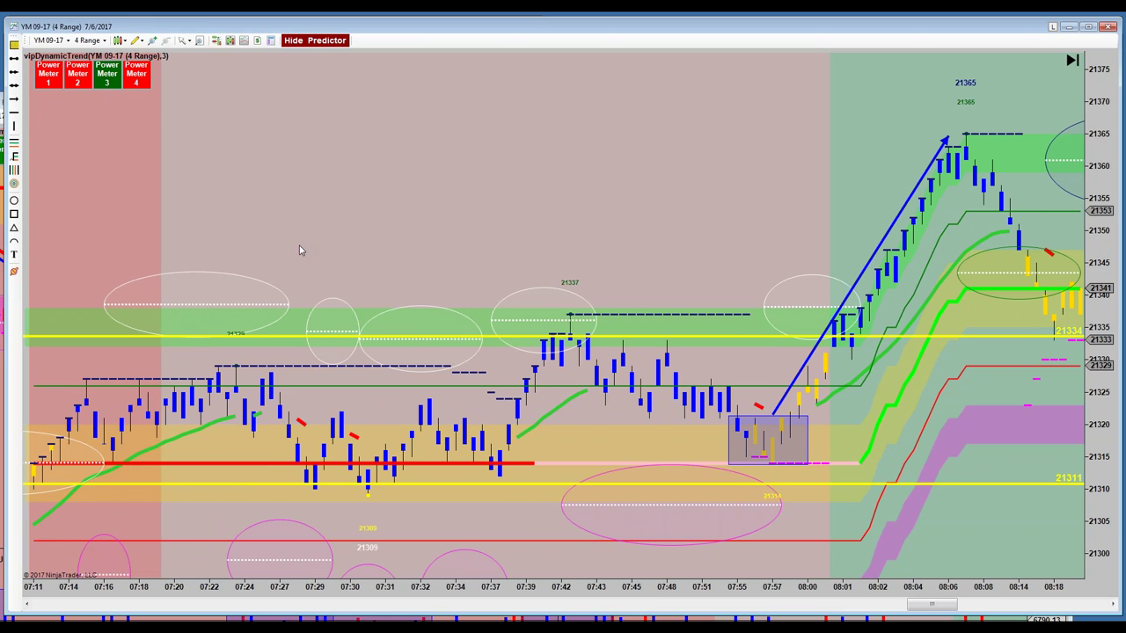
click(183, 41)
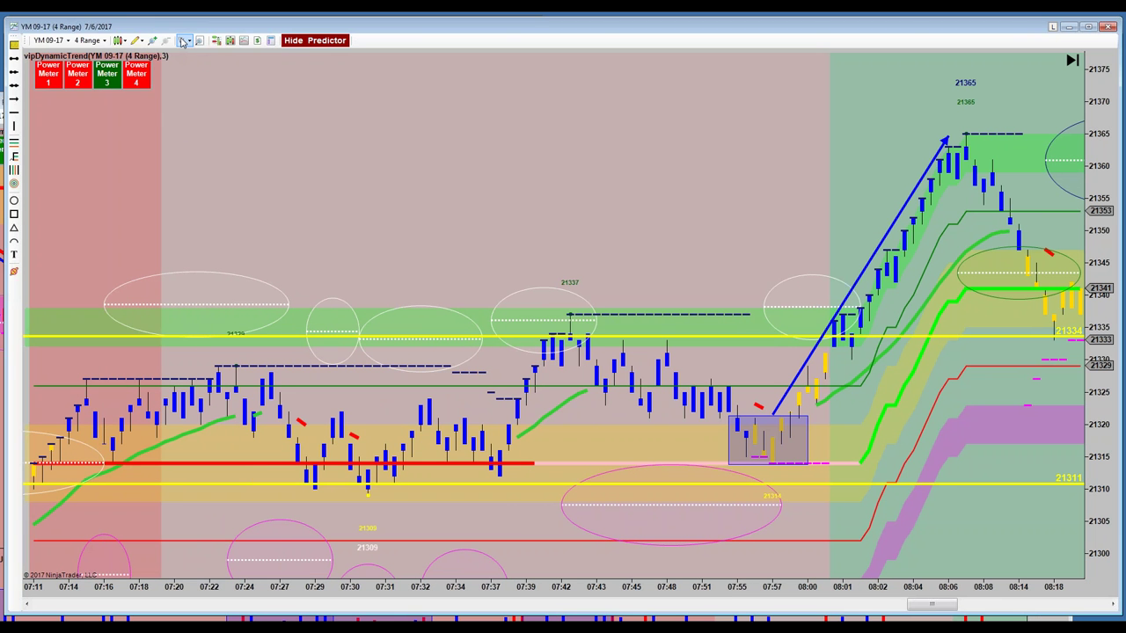
click(213, 67)
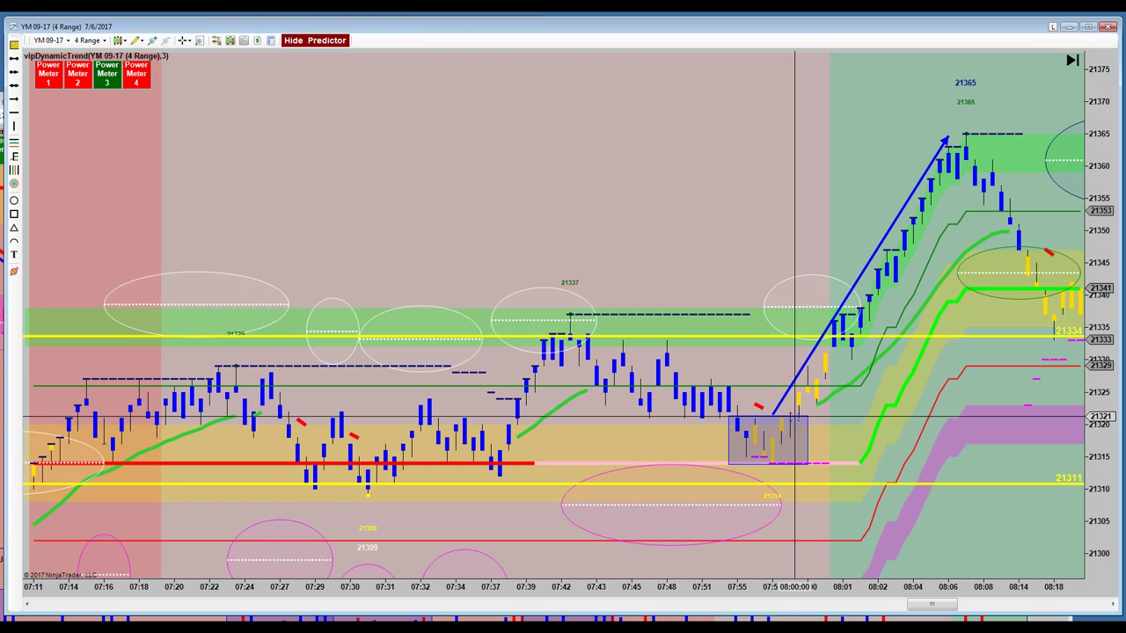
click(805, 414)
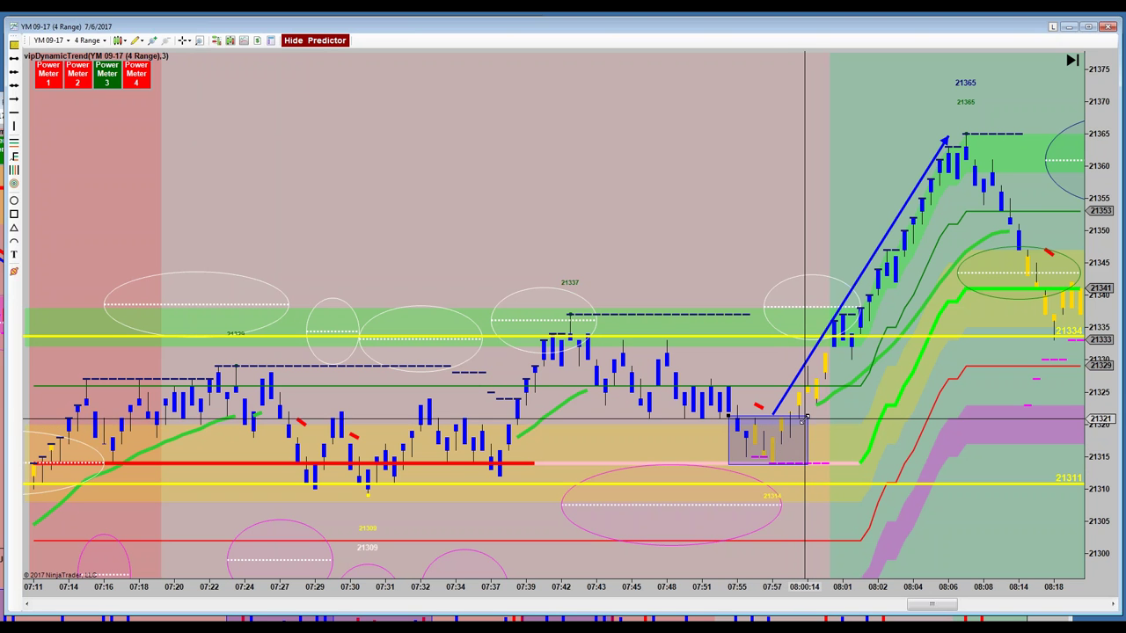
drag(805, 414, 808, 410)
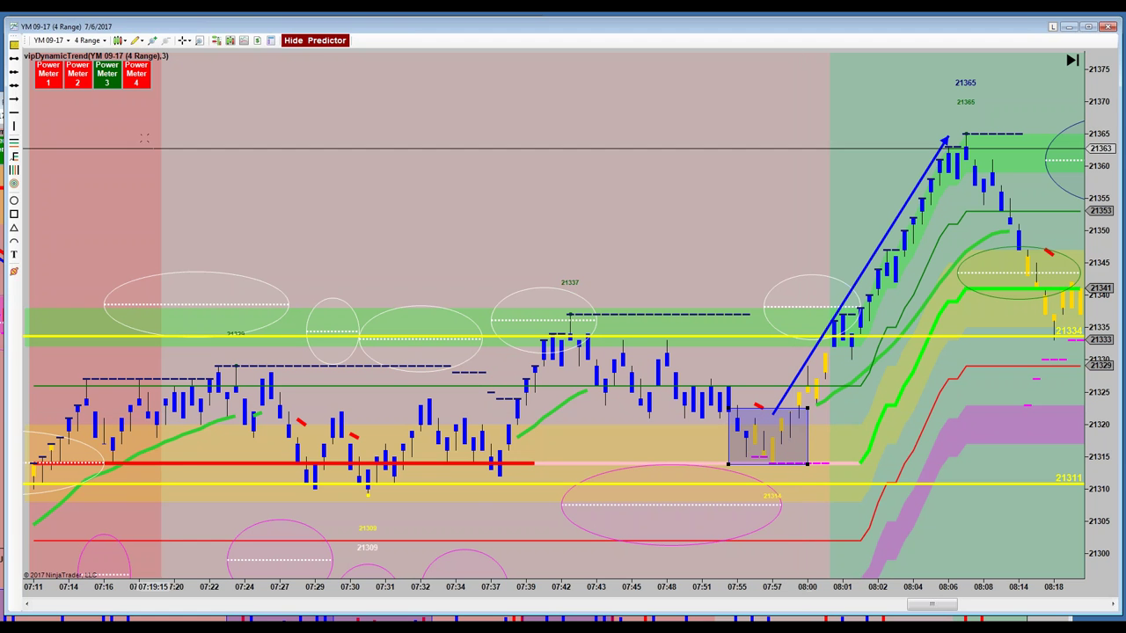
click(185, 40)
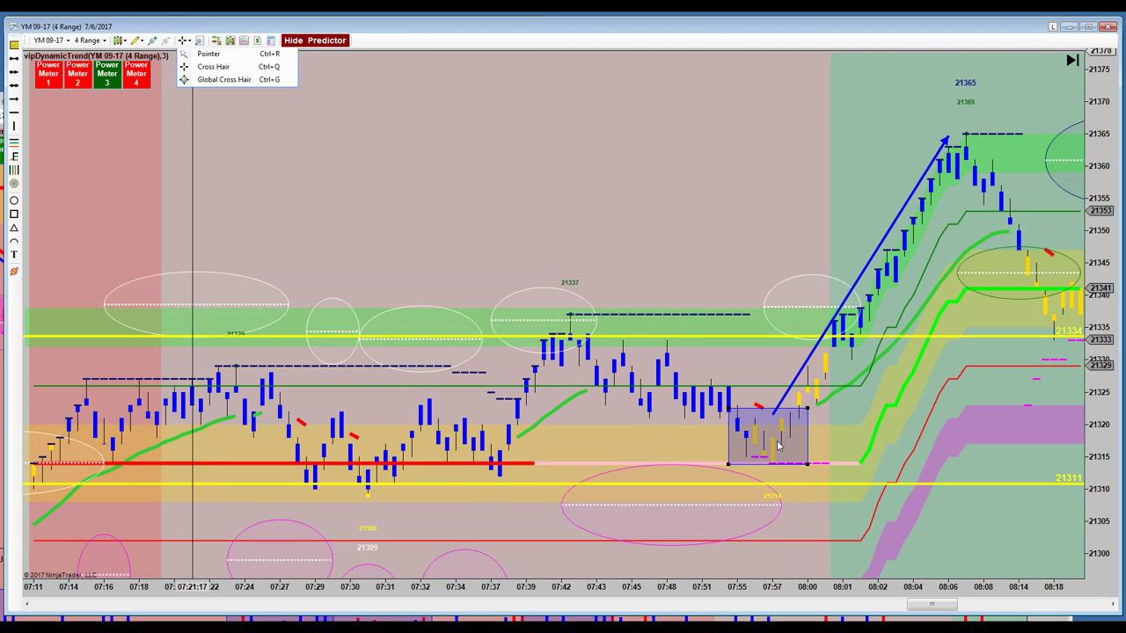
Step: Draw an ellipse over the 07:55 bars between about 21319 and 21324, and lower the adjacent box's top edge to about 21320
click(742, 430)
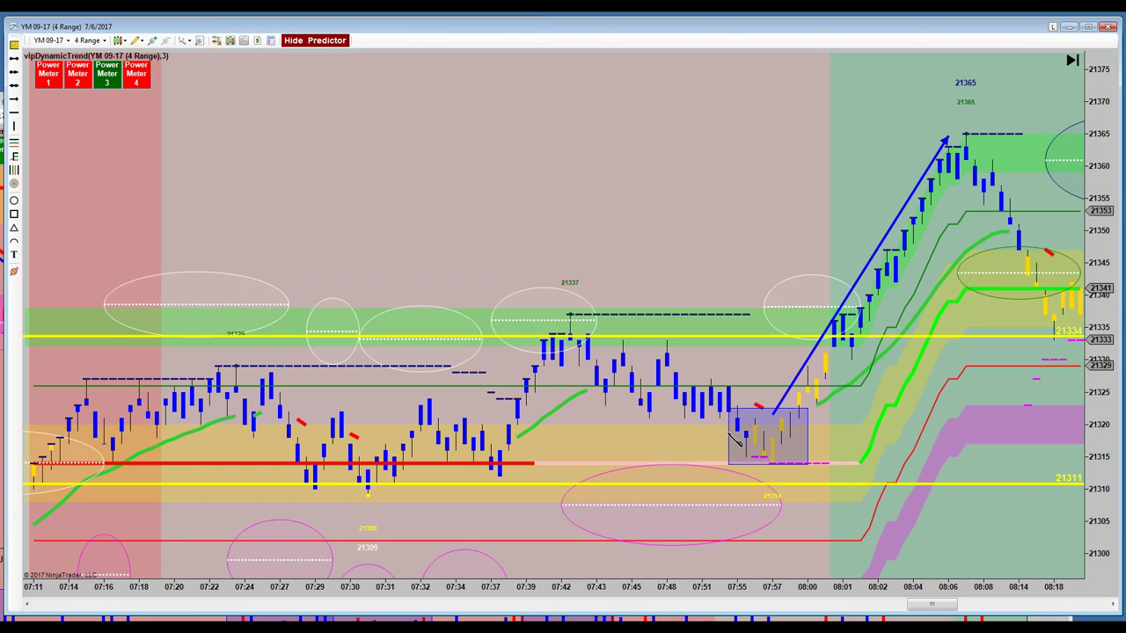
drag(739, 419, 743, 432)
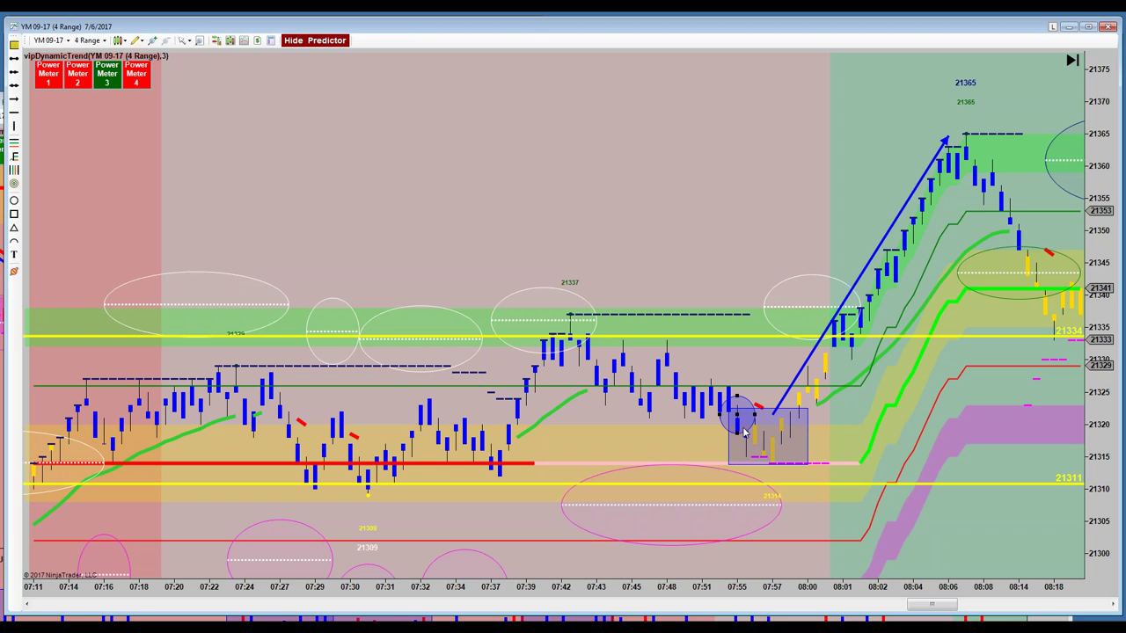
click(806, 425)
drag(808, 420, 808, 417)
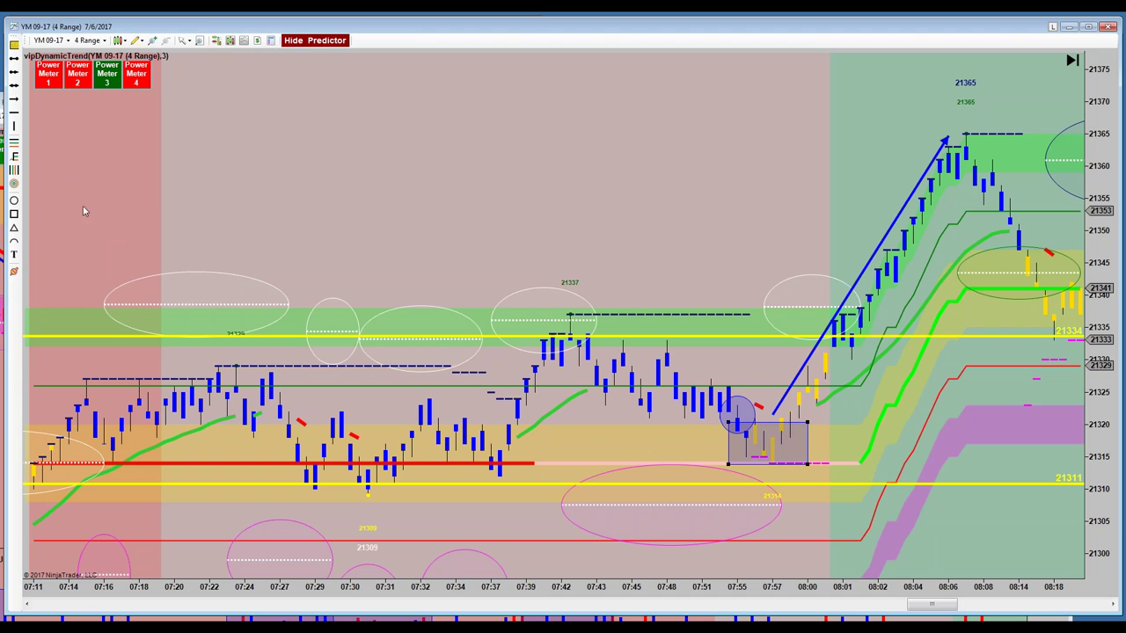
Step: Draw a second ellipse over the bars just after 07:57, between about 21318 and 21322
click(14, 200)
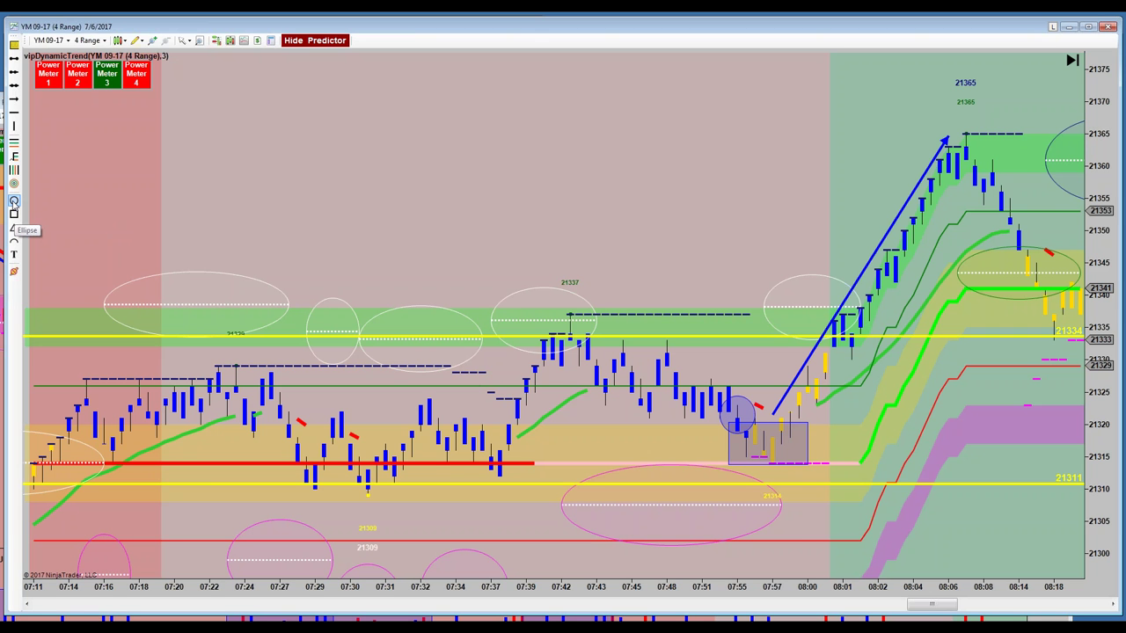
click(763, 411)
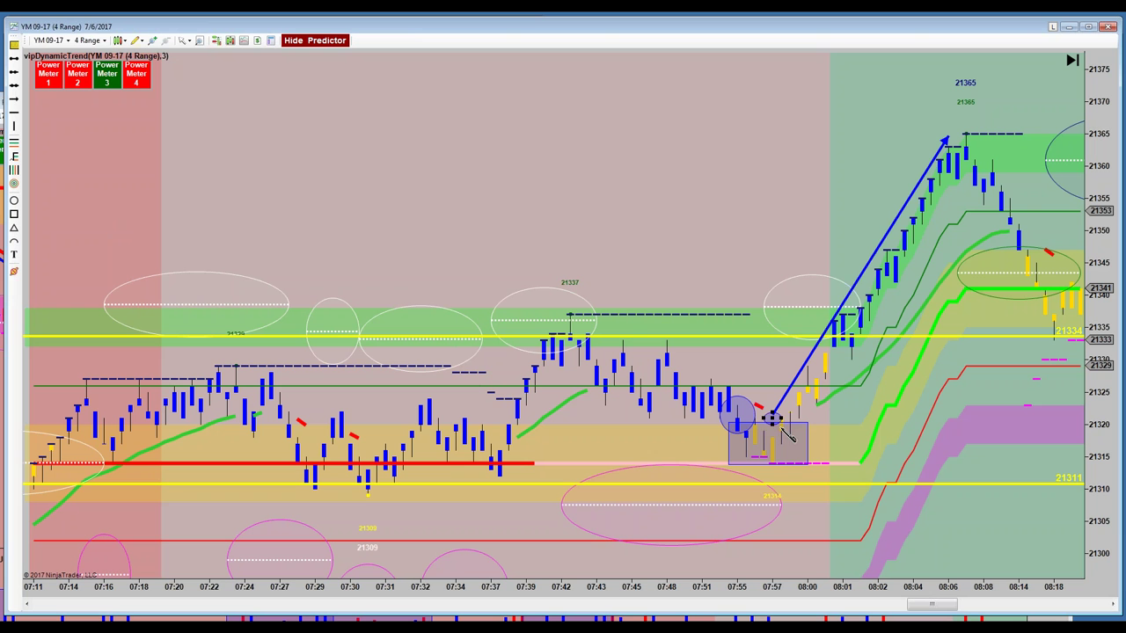
click(800, 449)
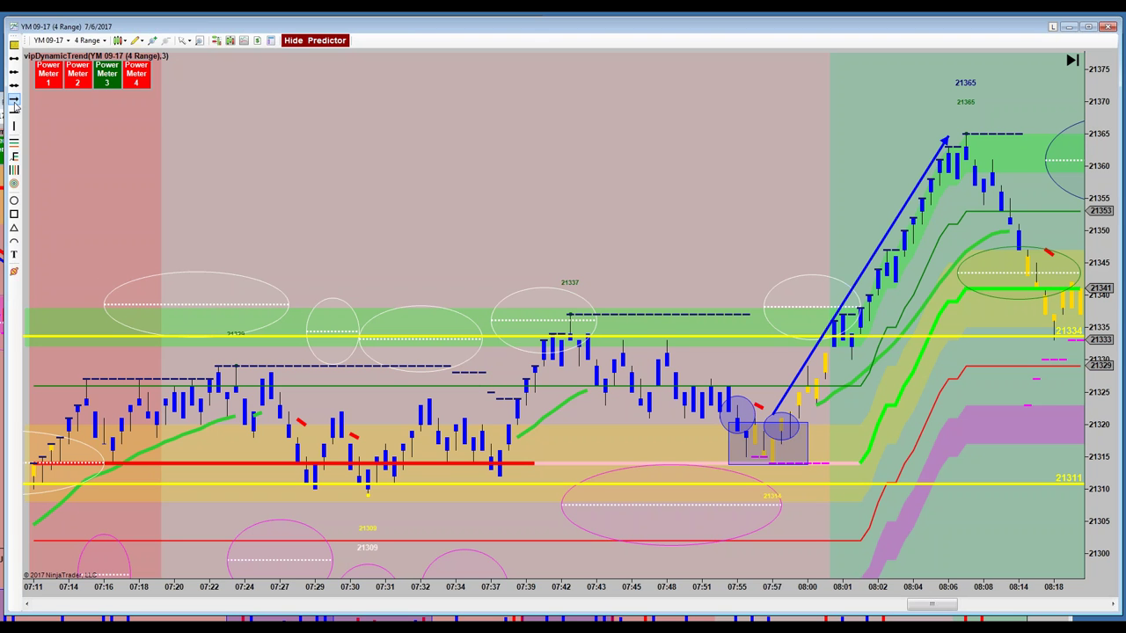
Step: Draw a short horizontal arrow at about 21321 pointing to the 07:55 ellipse, and raise the box's top edge to about 21323
click(673, 421)
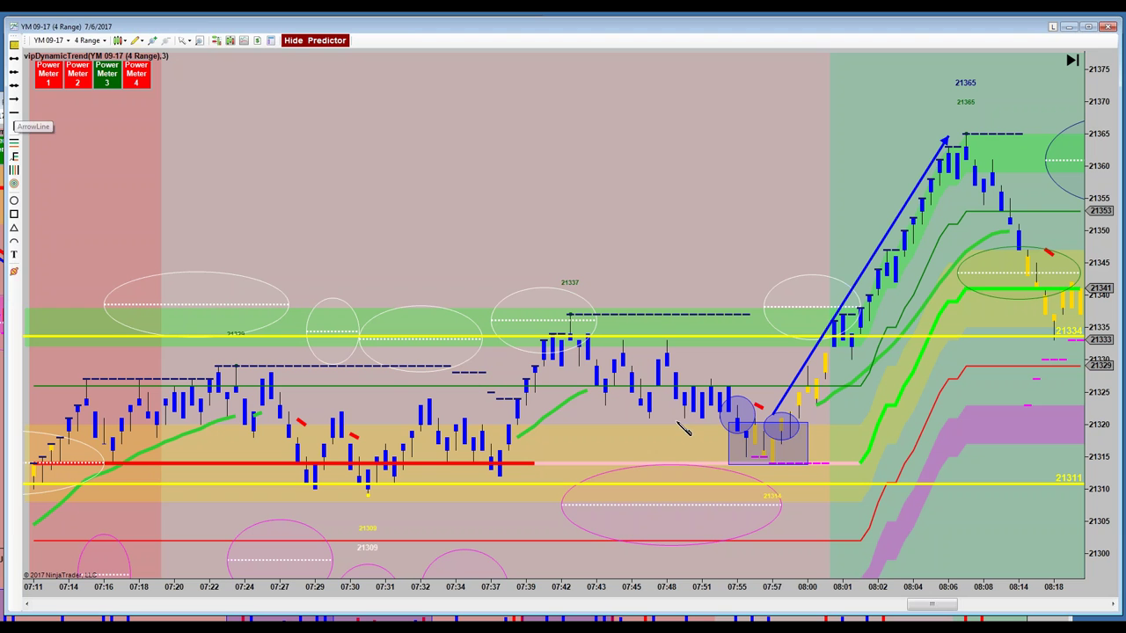
click(727, 422)
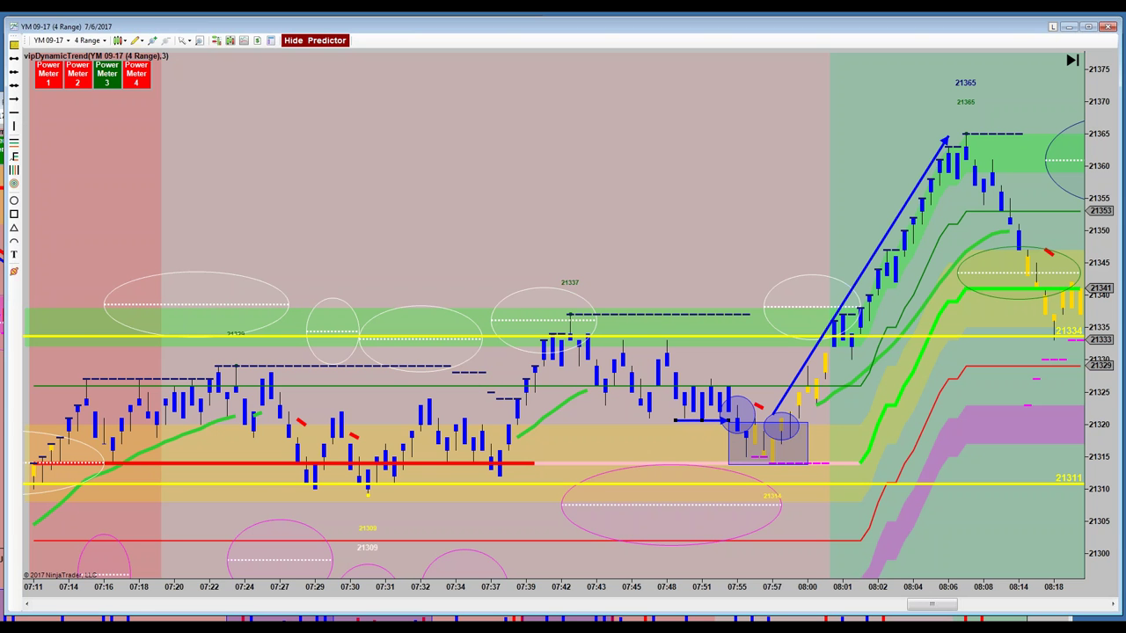
drag(727, 420, 728, 403)
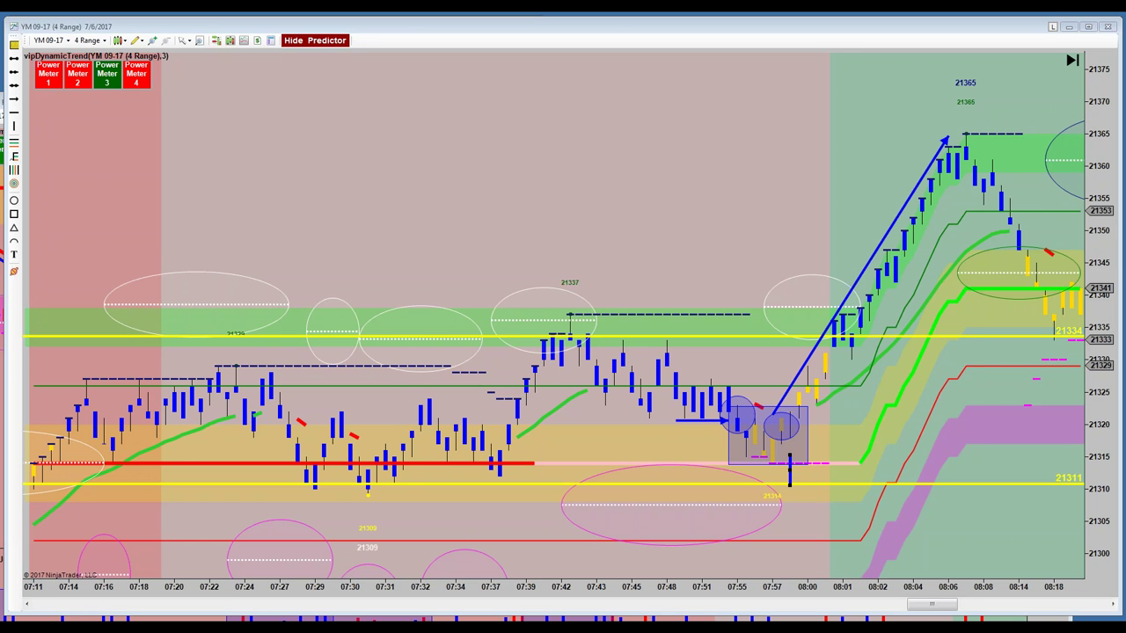
Step: Draw a near-level line from about 21324 at 07:56 to 21325 at 08:05, and circle the bars crossing it between about 21320 and 21327
scroll(554, 317, up, 3)
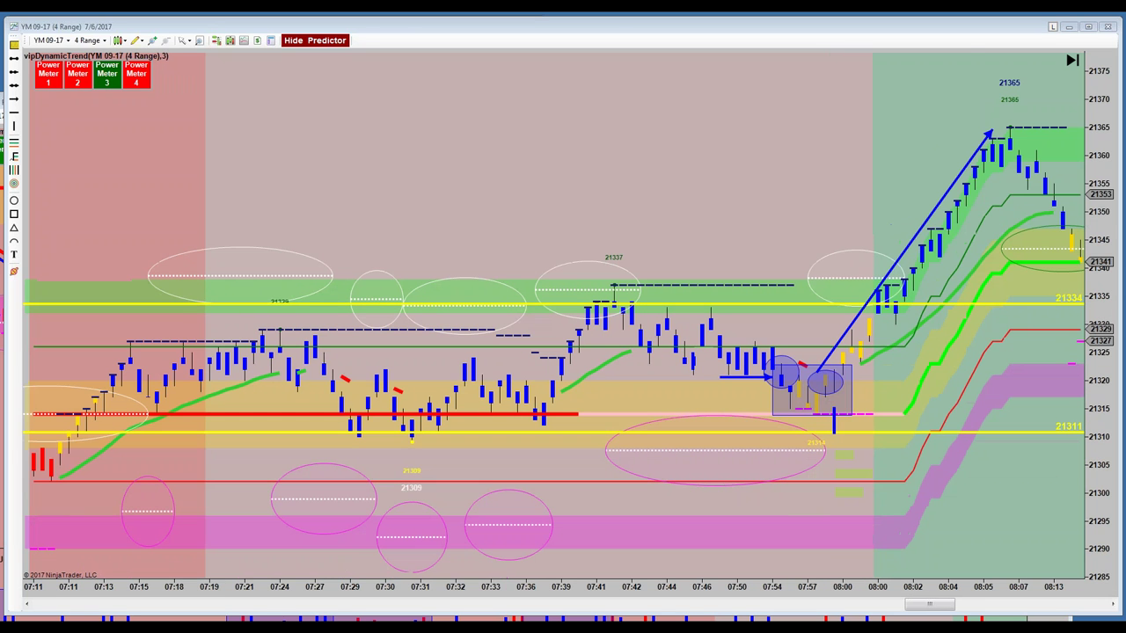
click(14, 71)
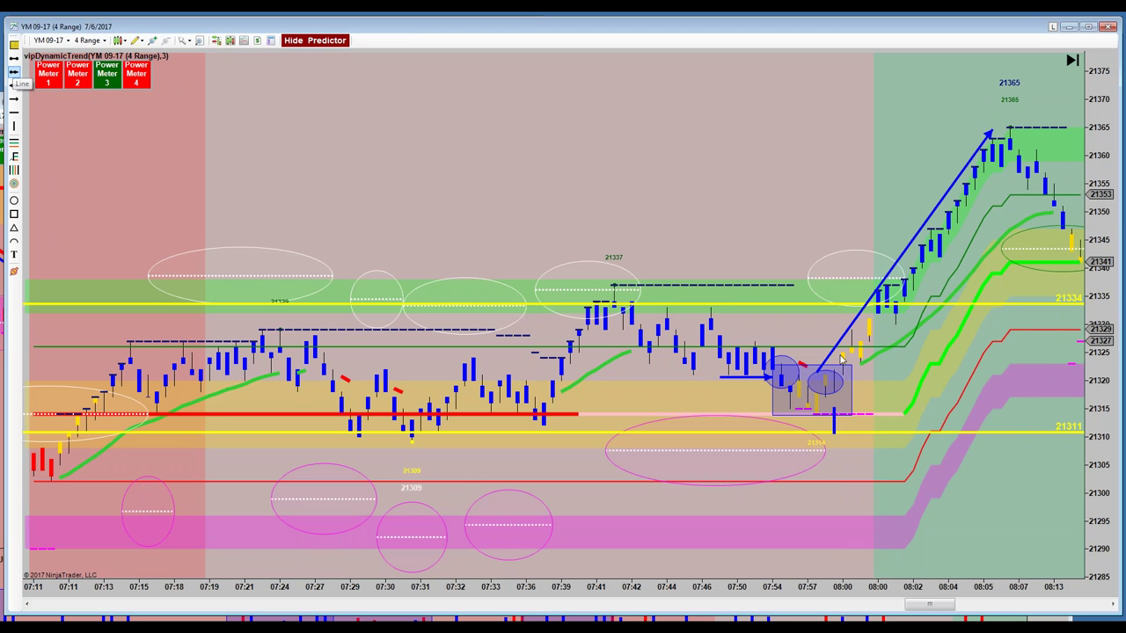
scroll(845, 360, up, 3)
scroll(857, 365, down, 1)
scroll(864, 368, down, 1)
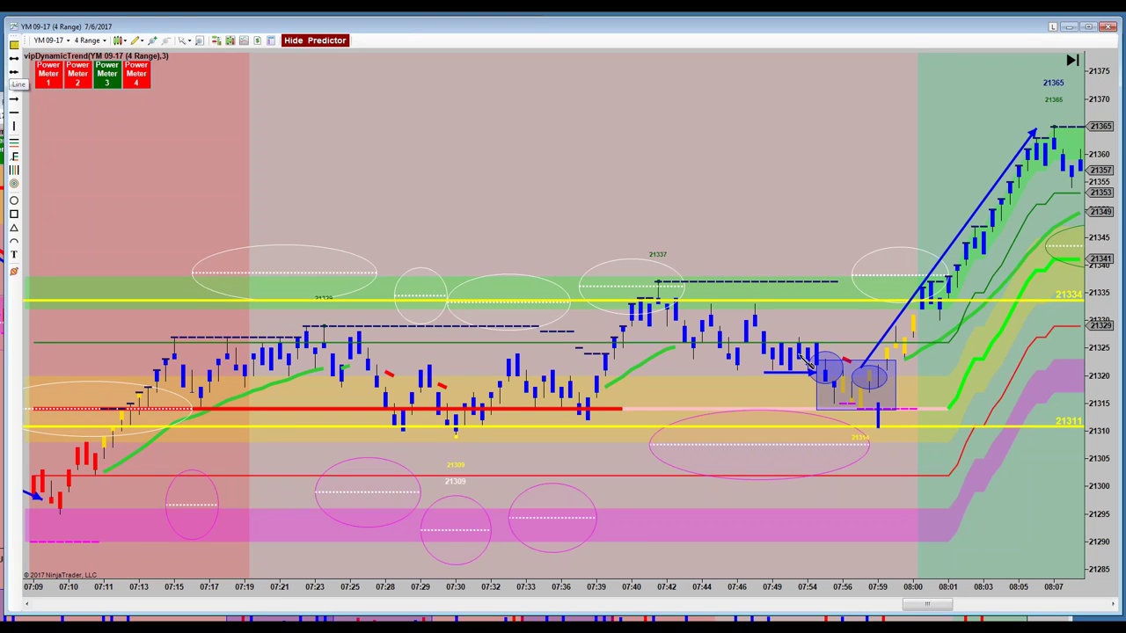
click(849, 347)
click(1020, 350)
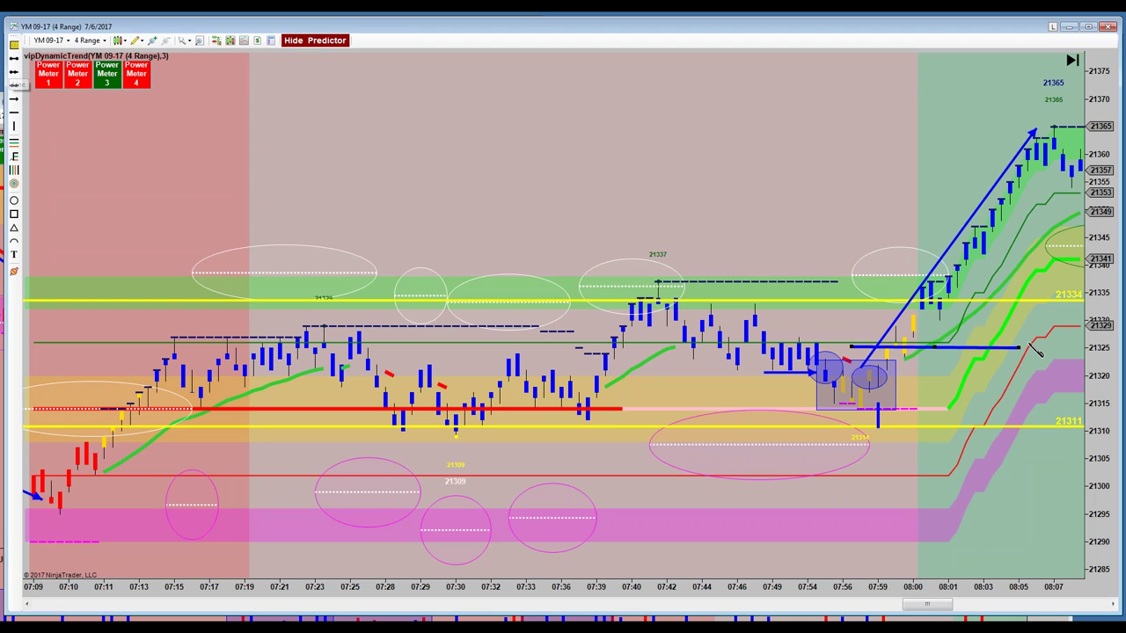
drag(976, 348, 957, 356)
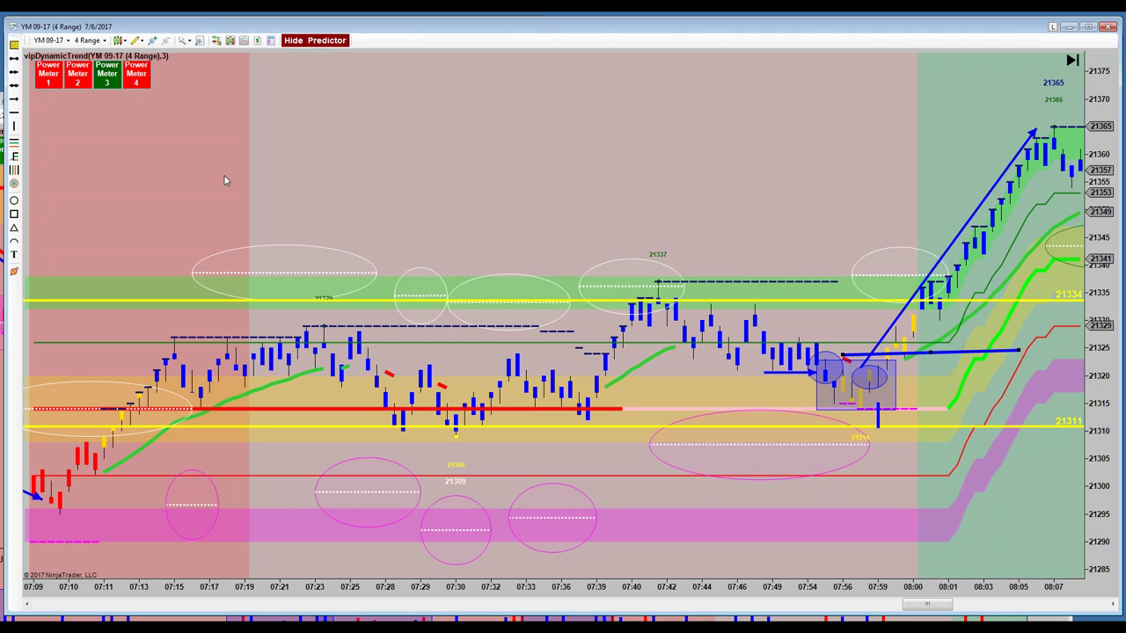
click(14, 201)
drag(869, 339, 895, 364)
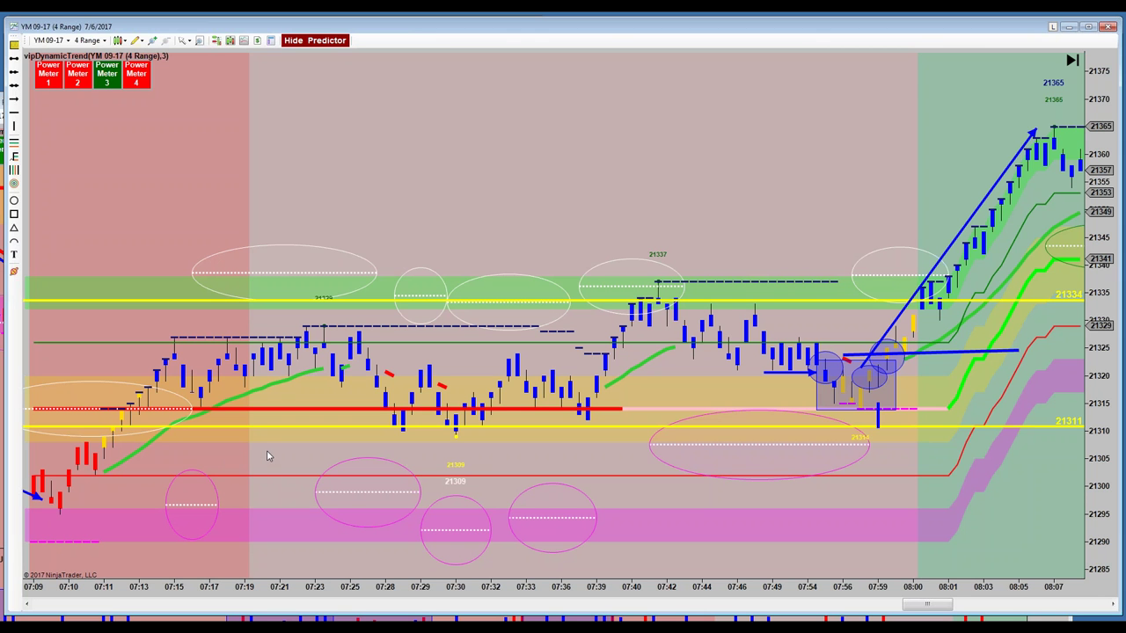
Step: Return to the 07:00 to 07:39 swings, lower the upper yellow horizontal line to about 21332, and compress the time axis
drag(352, 465, 419, 472)
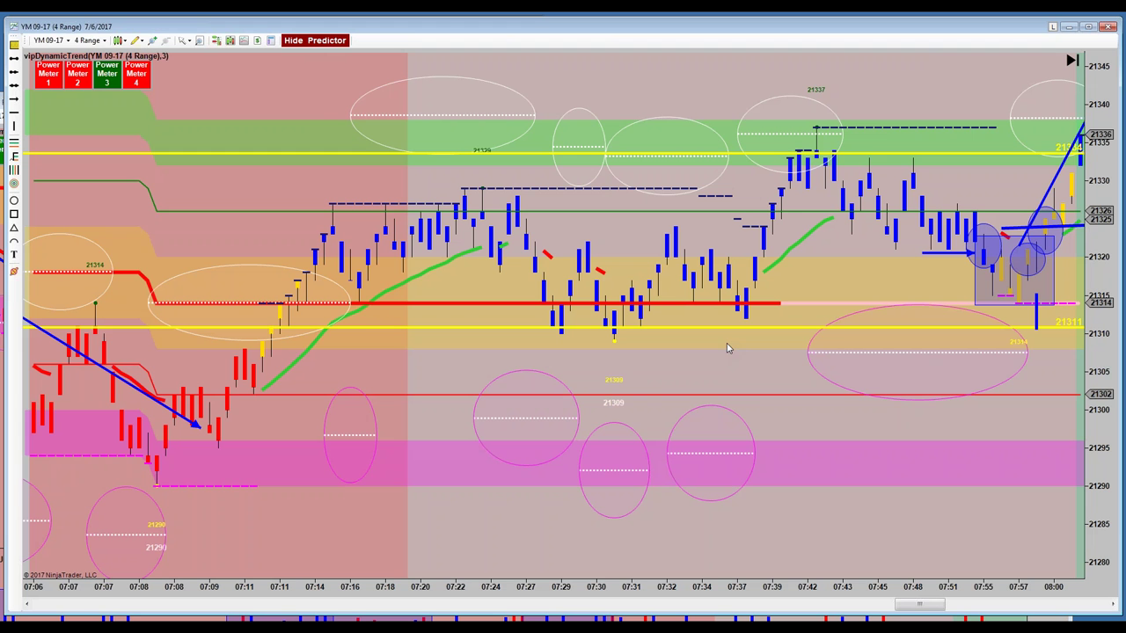
drag(439, 372, 699, 413)
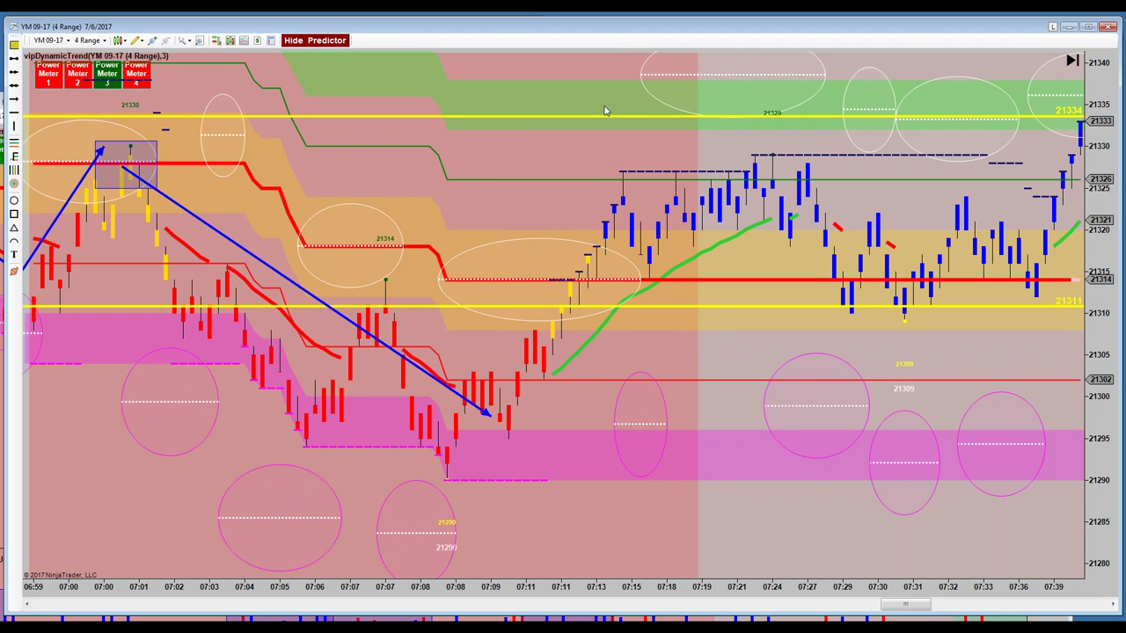
drag(605, 118, 605, 125)
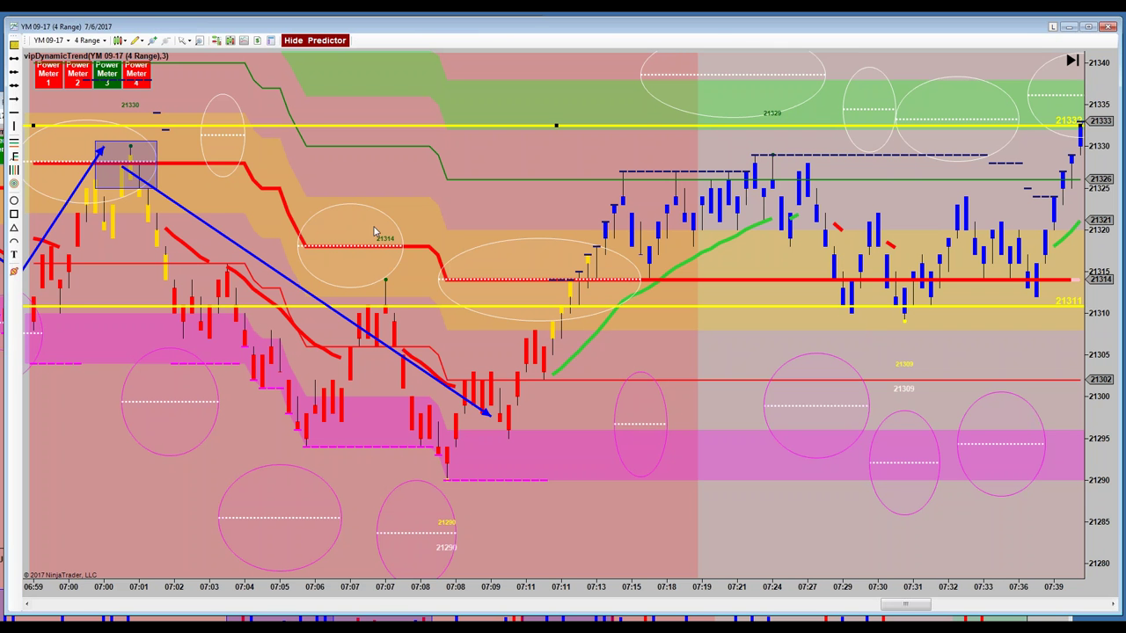
drag(316, 591, 410, 618)
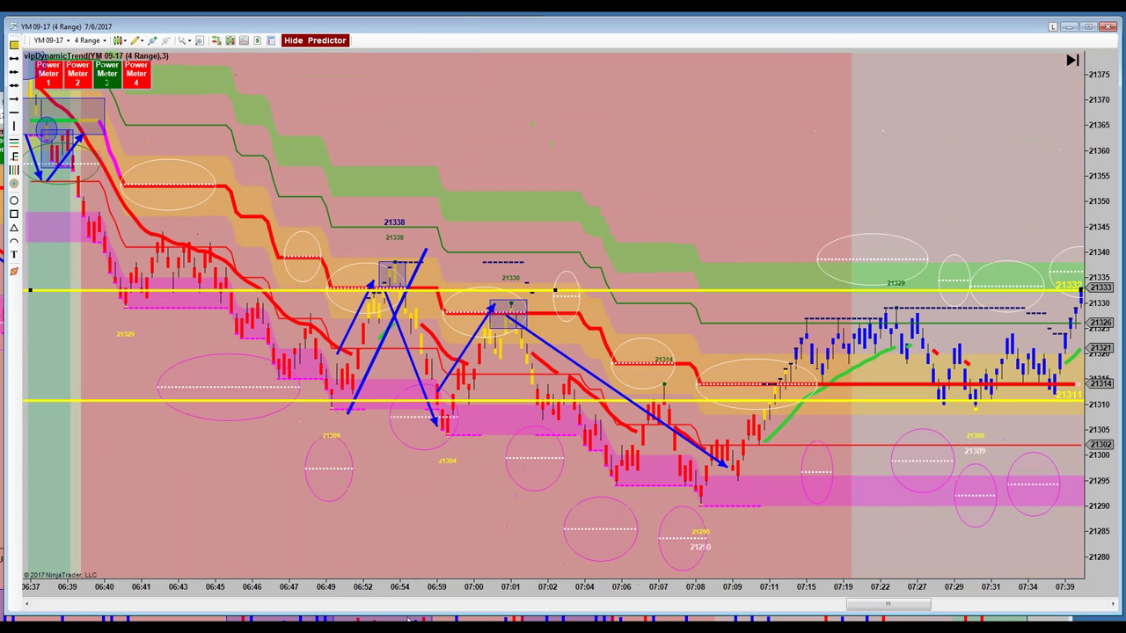
Step: Nudge the rising line near 06:54, and draw a rectangle between the two yellow lines from about 07:13 to 07:20
drag(353, 549, 563, 593)
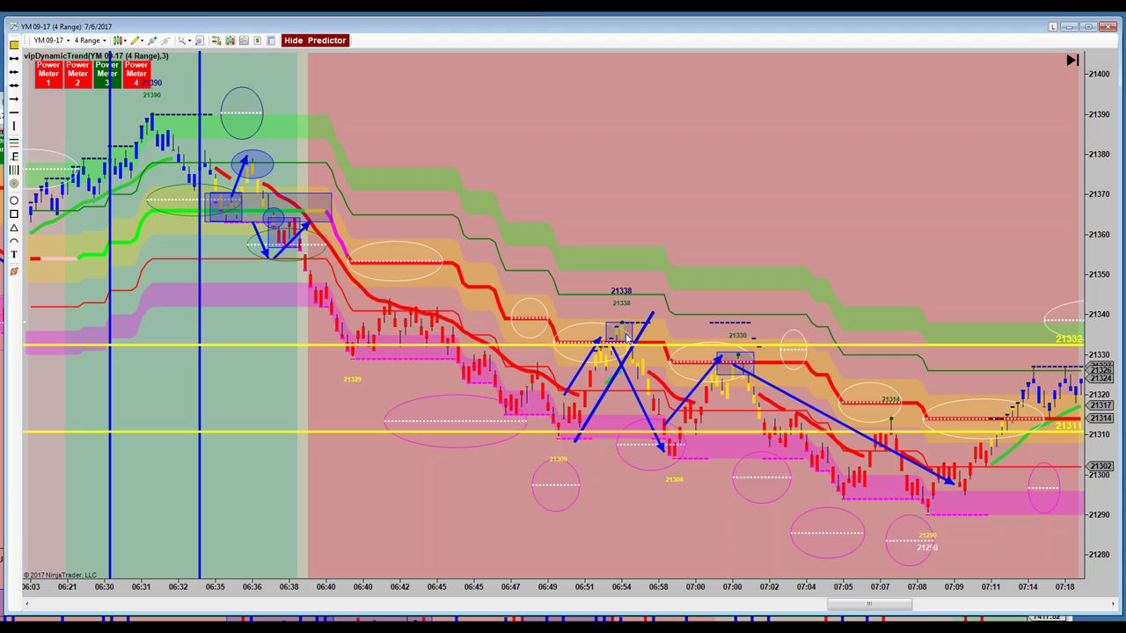
drag(618, 377, 614, 374)
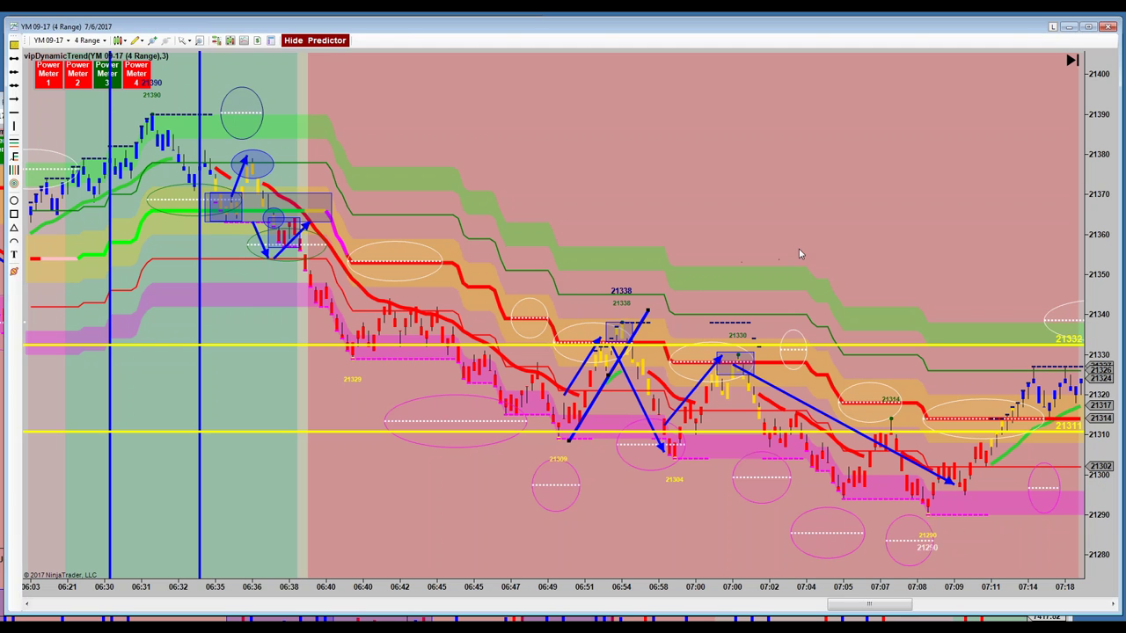
drag(797, 254, 768, 251)
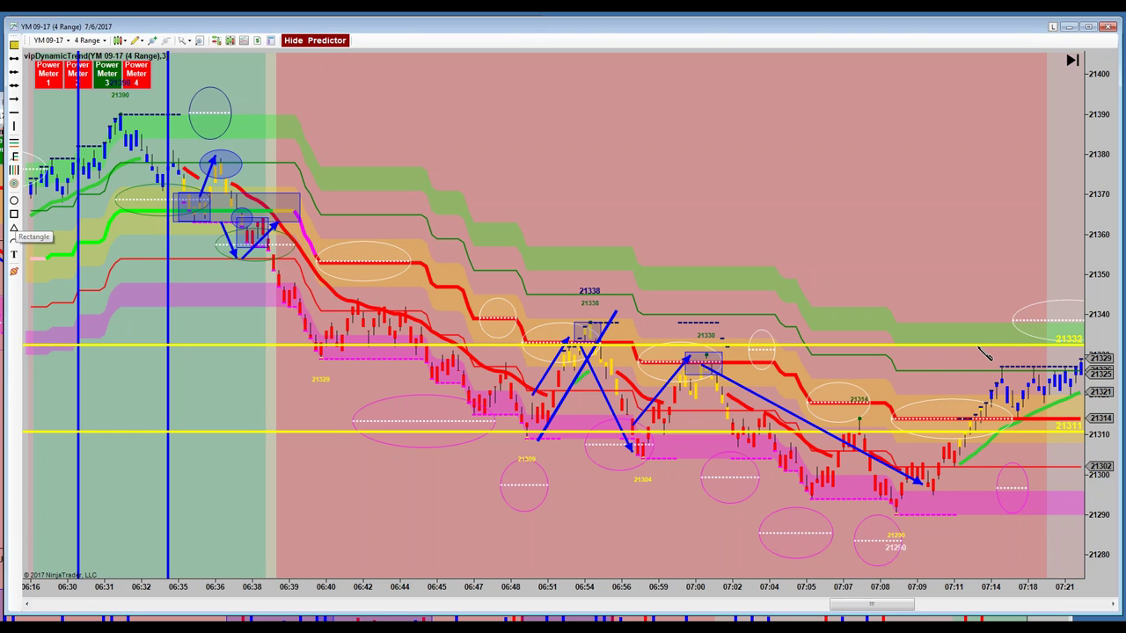
click(1054, 431)
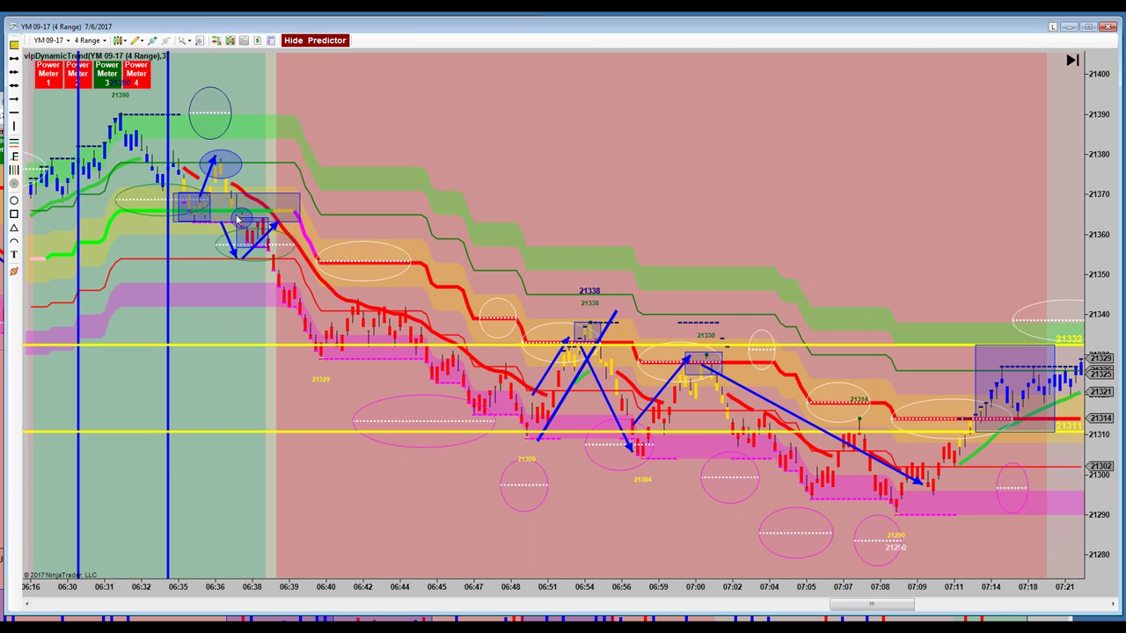
Step: Draw an upward arrow from about 21285 to 21311 and a downward arrow from about 21365 to 21334, aligning both on the rectangle near 07:15
click(13, 111)
drag(1018, 534, 1017, 429)
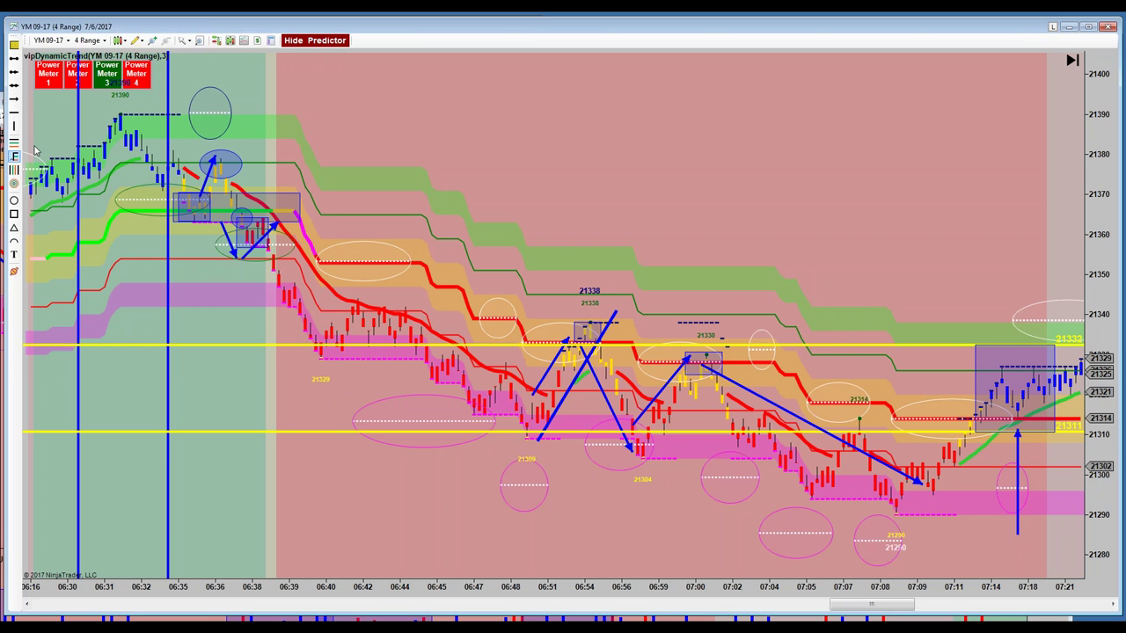
click(14, 112)
click(981, 215)
click(985, 338)
drag(991, 345, 985, 343)
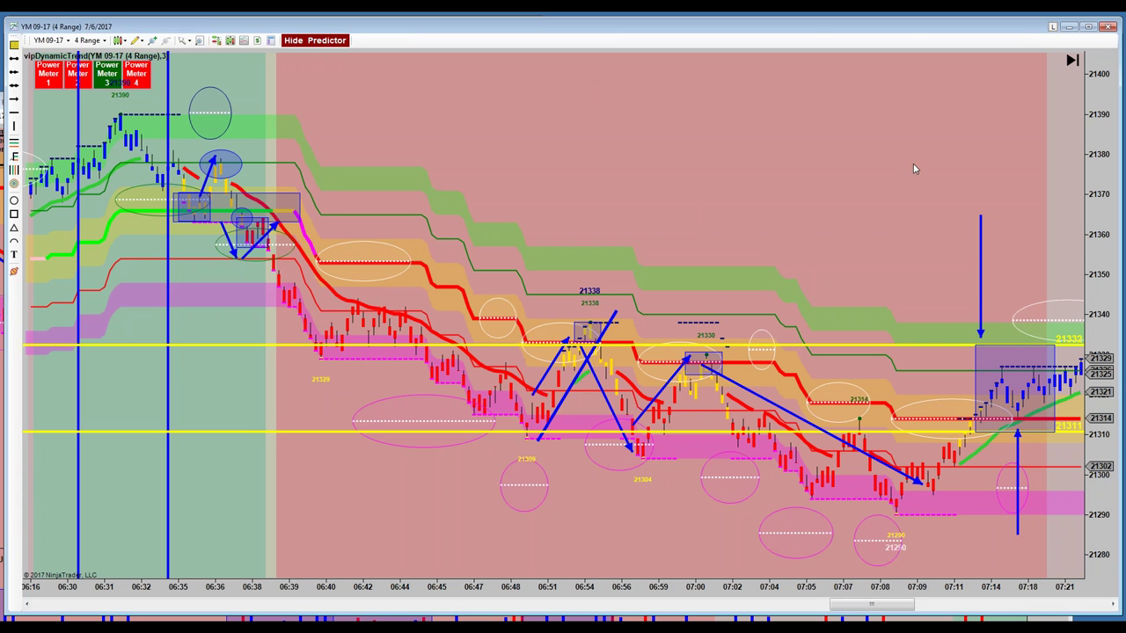
drag(983, 291, 1003, 290)
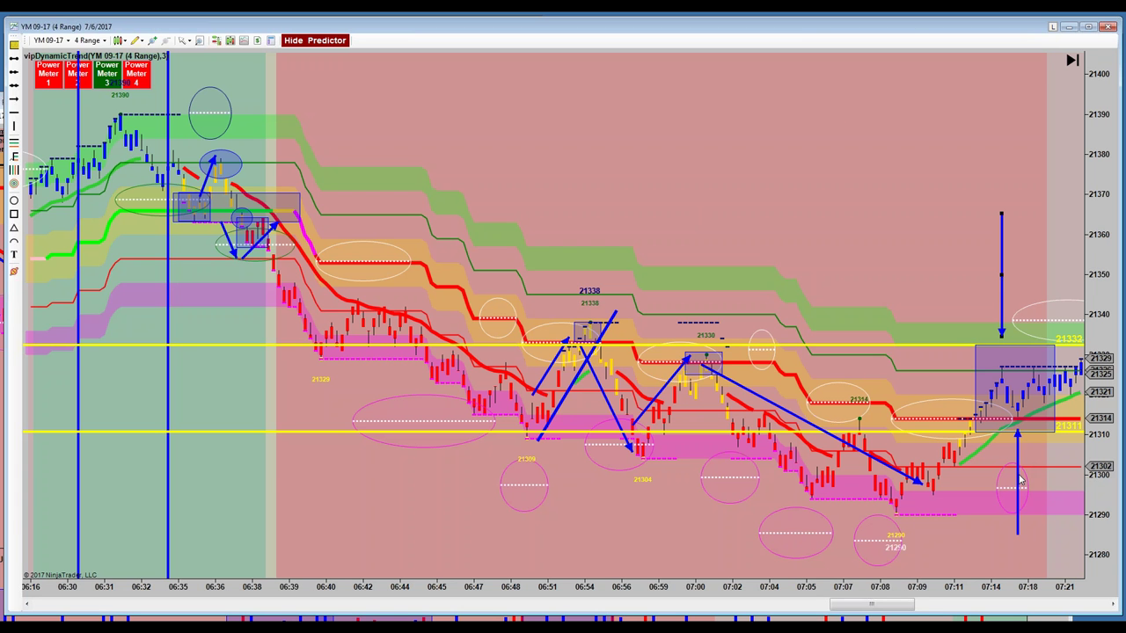
drag(1019, 479, 997, 477)
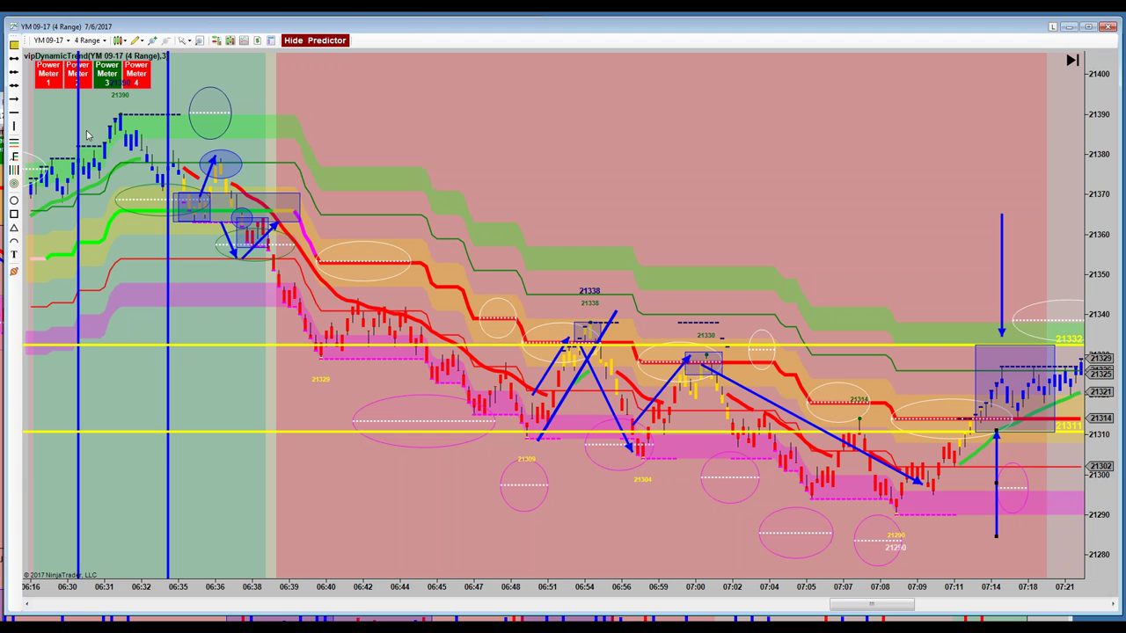
Step: Examine the boxed bars up to about 07:20 with the crosshair, and restore the normal pointer
click(185, 44)
click(193, 69)
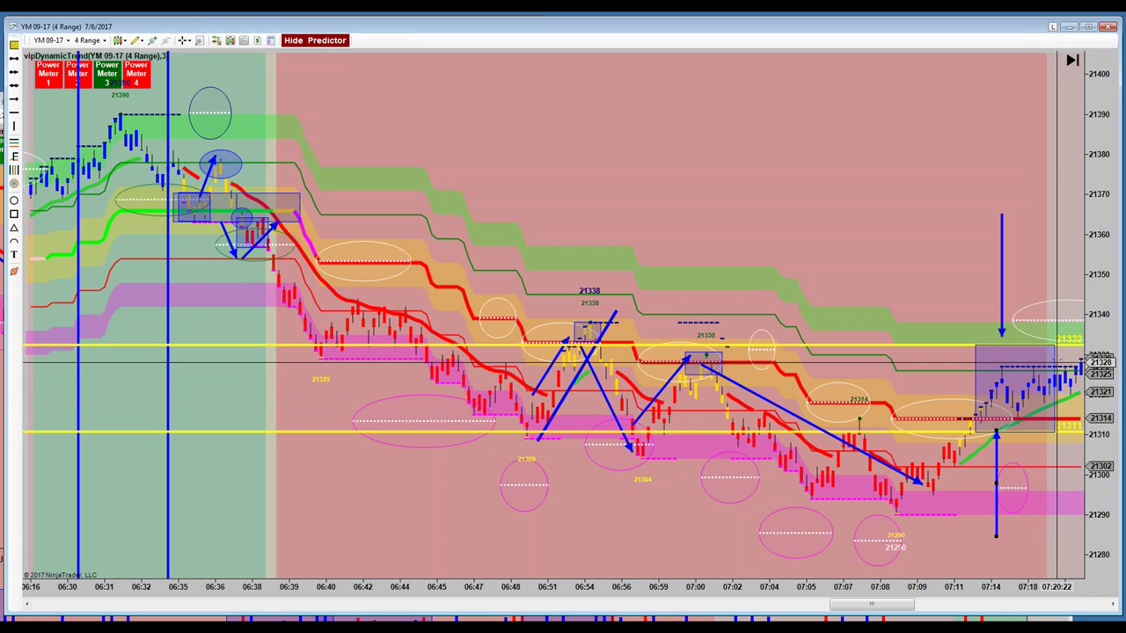
scroll(1003, 334, down, 2)
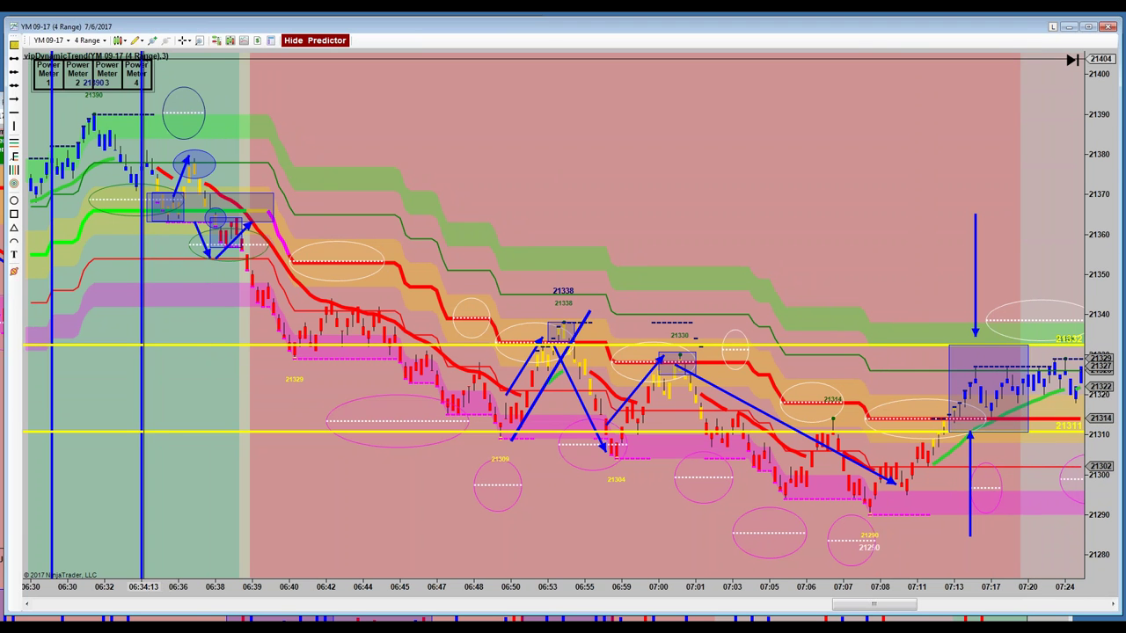
click(183, 40)
click(186, 56)
Step: Draw a horizontal line at about 21315 from 07:15 to 07:24 and another at about 21324 from 07:13 to 07:25
drag(939, 593, 814, 618)
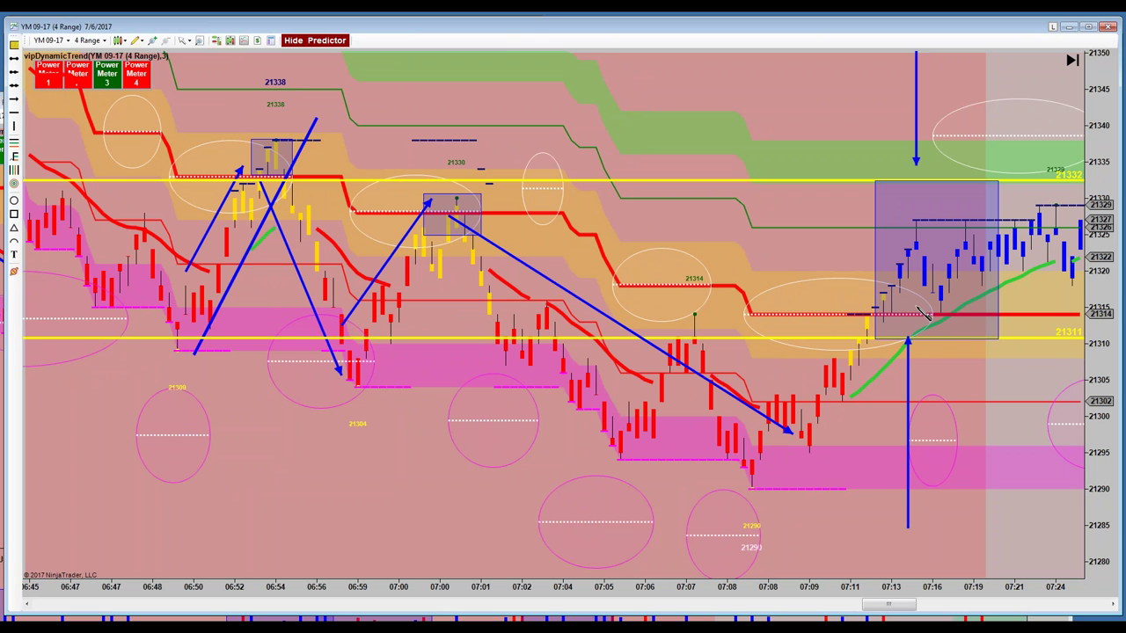
drag(914, 303, 1055, 304)
click(1029, 304)
click(13, 57)
drag(884, 245, 1047, 246)
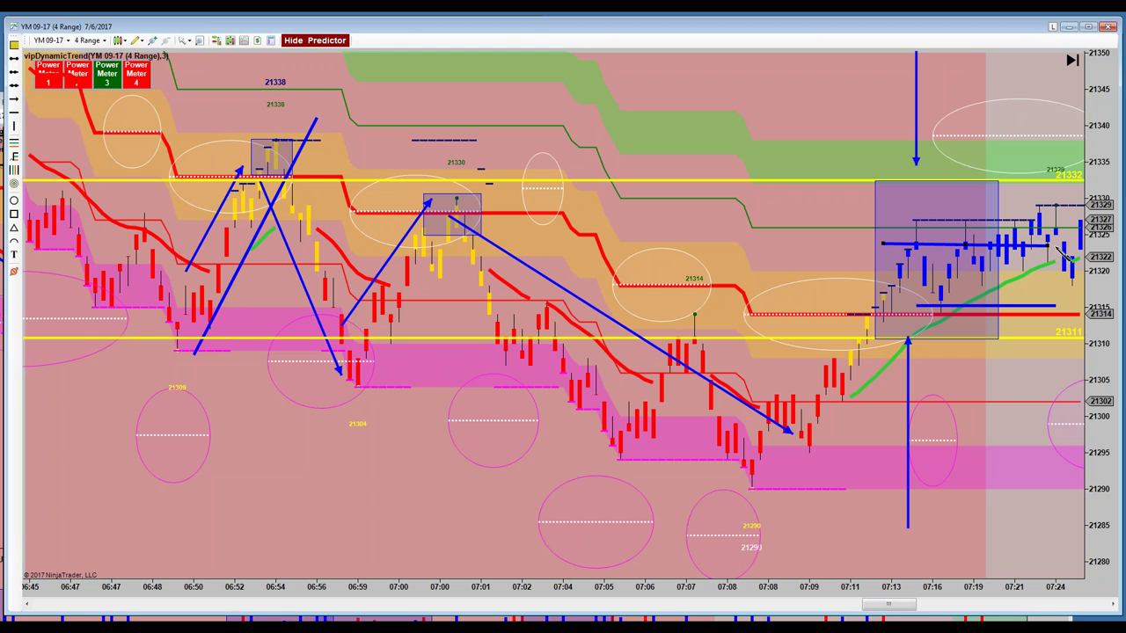
click(1064, 245)
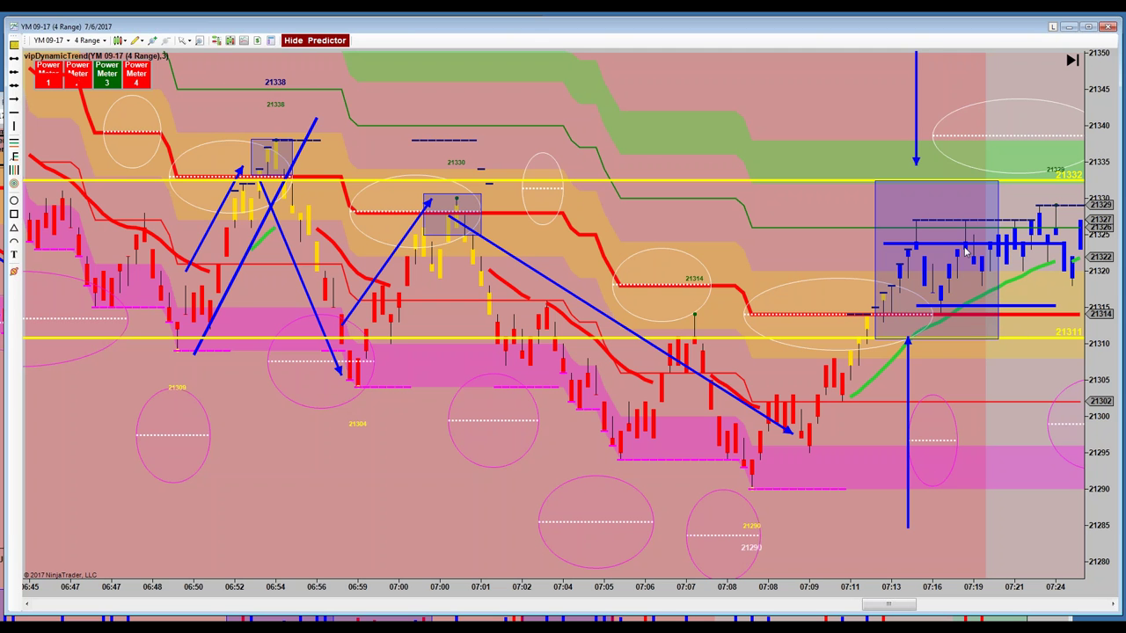
Step: Draw an ellipse over the bars from about 07:18 to 07:25, between about 21315 and 21323
click(14, 201)
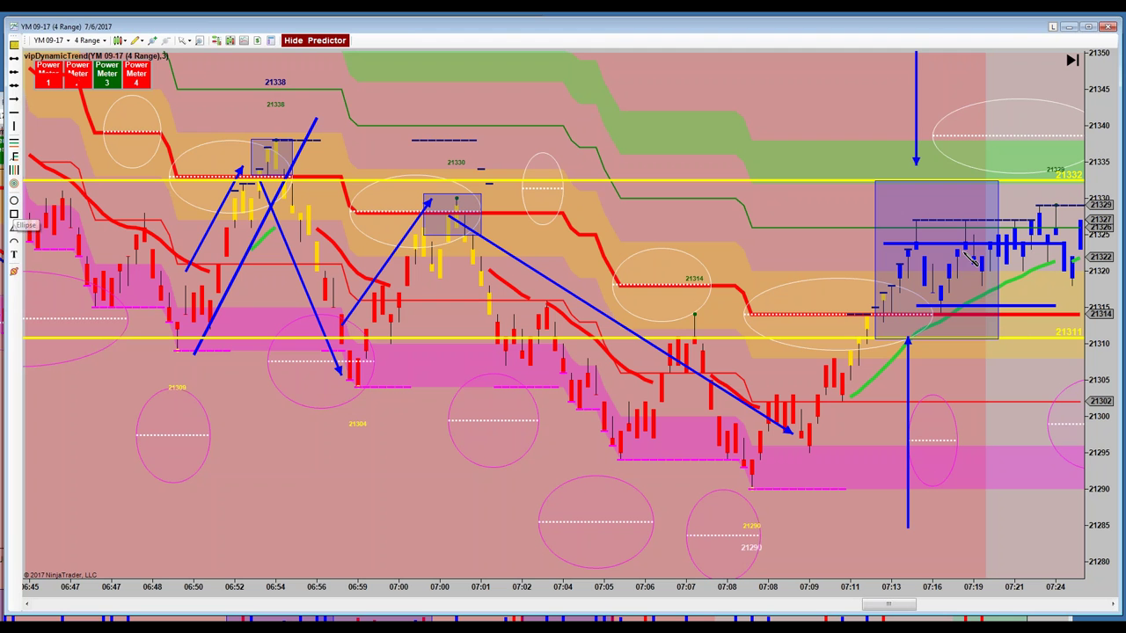
drag(957, 247, 1031, 279)
click(1081, 304)
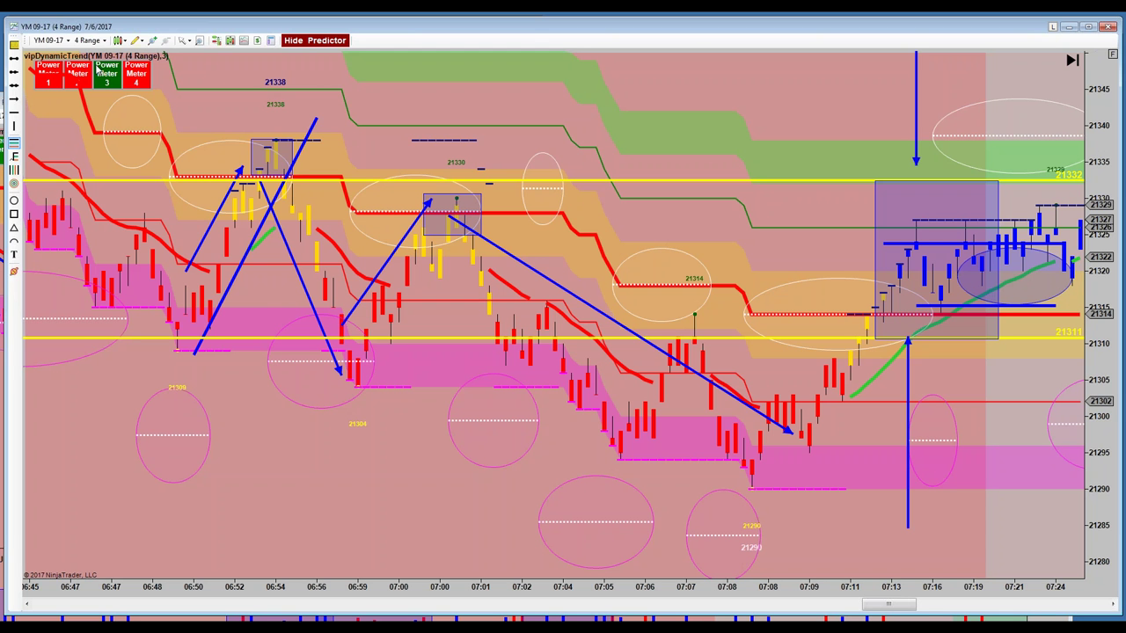
Step: Turn on the crosshair and move the downward and upward arrows to about 07:32, with their tips at about 21333 and 21309
click(188, 41)
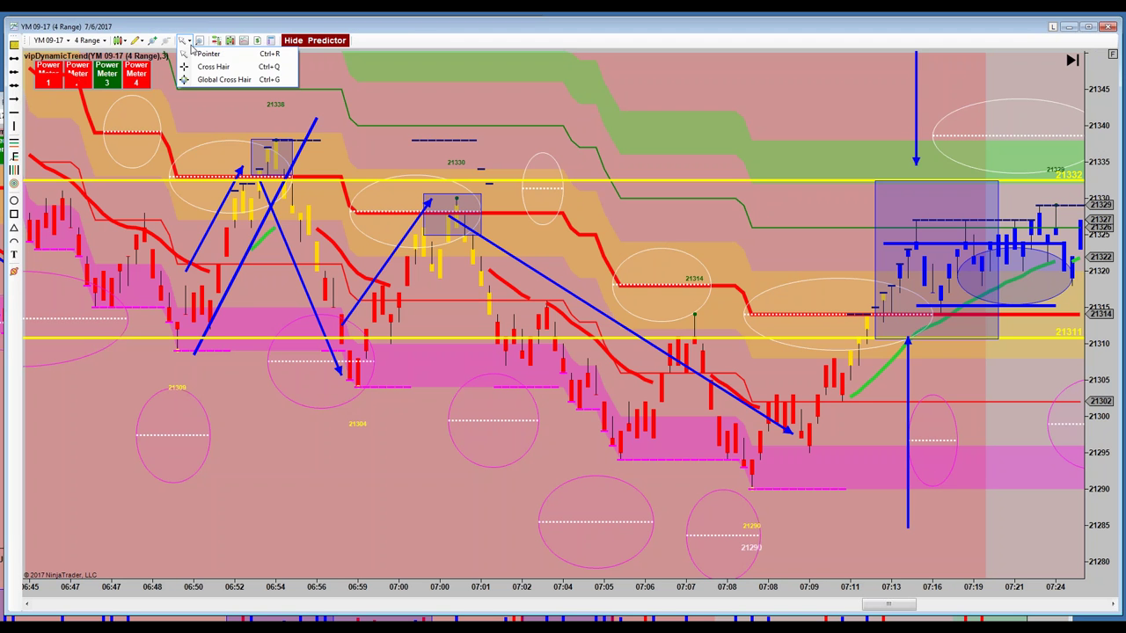
click(209, 66)
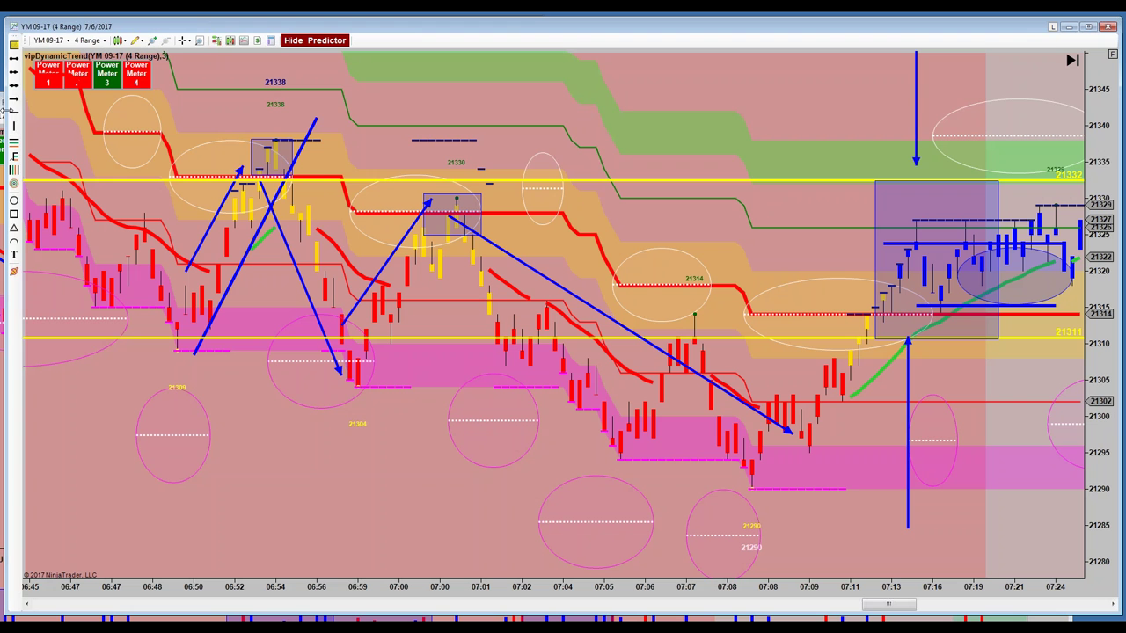
mouse_move(907, 396)
mouse_down()
mouse_move(985, 393)
mouse_move(997, 369)
mouse_up()
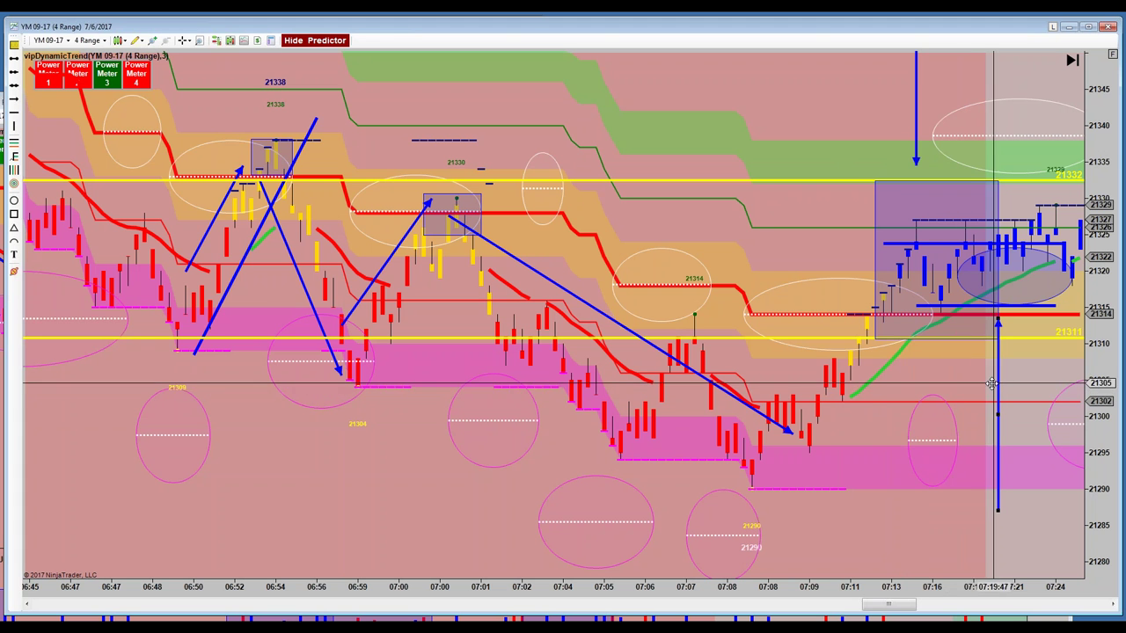
drag(822, 211, 166, 183)
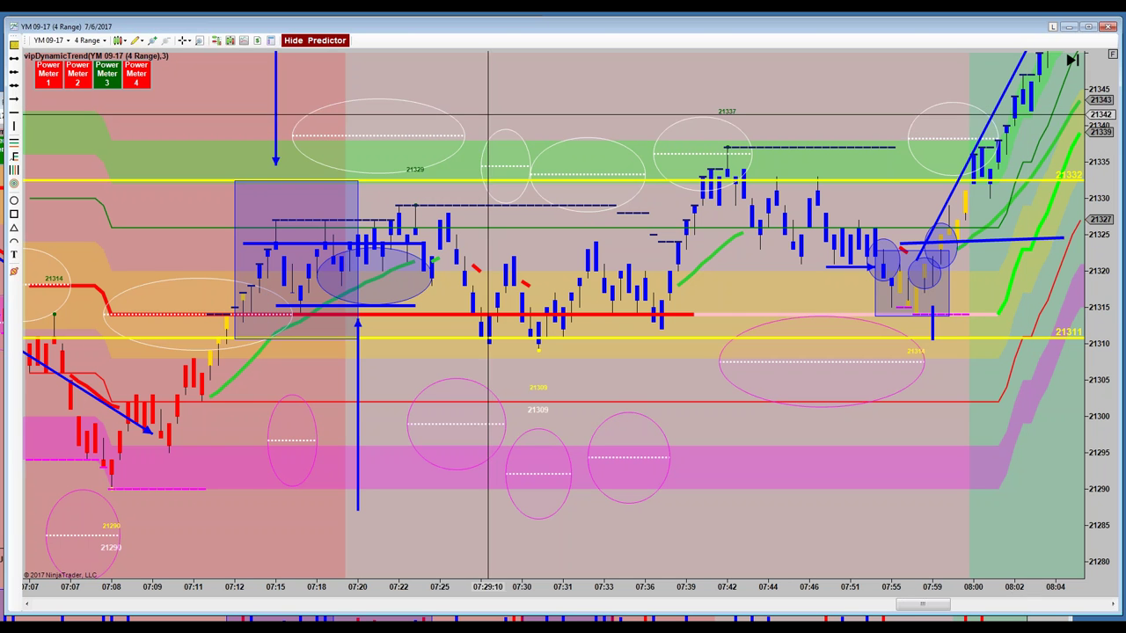
mouse_move(275, 104)
mouse_down()
mouse_move(472, 95)
mouse_move(563, 110)
mouse_up()
mouse_move(351, 376)
mouse_down()
mouse_move(466, 435)
mouse_move(581, 460)
mouse_move(577, 411)
mouse_up()
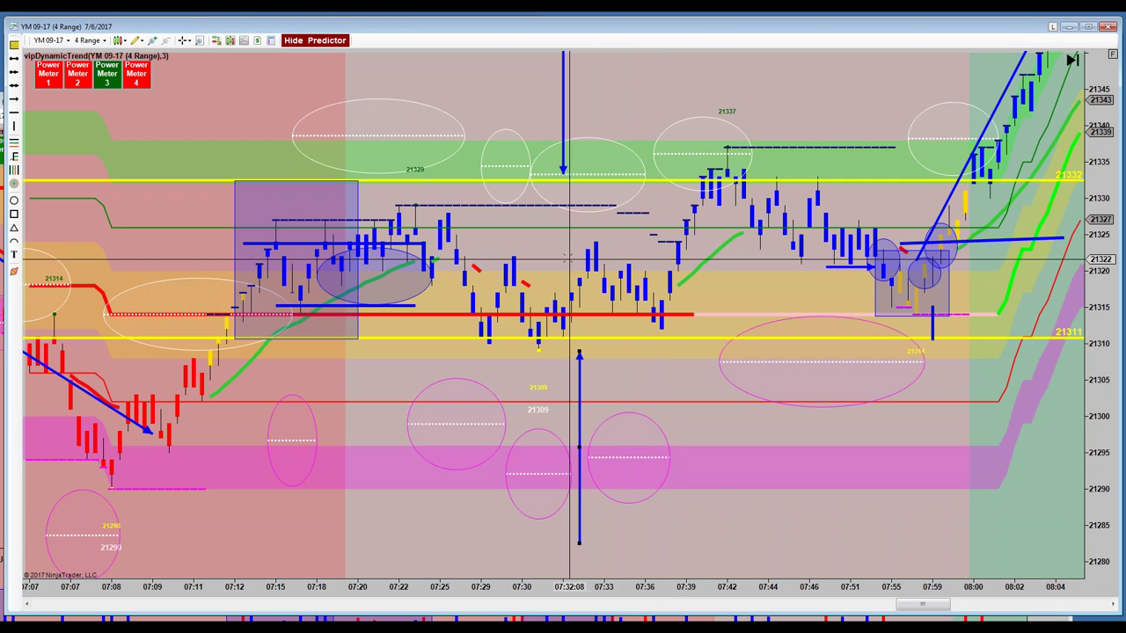
Step: Draw a rectangle around the breakout bars from about 07:59 to 08:02, between about 21331 and 21336
click(14, 213)
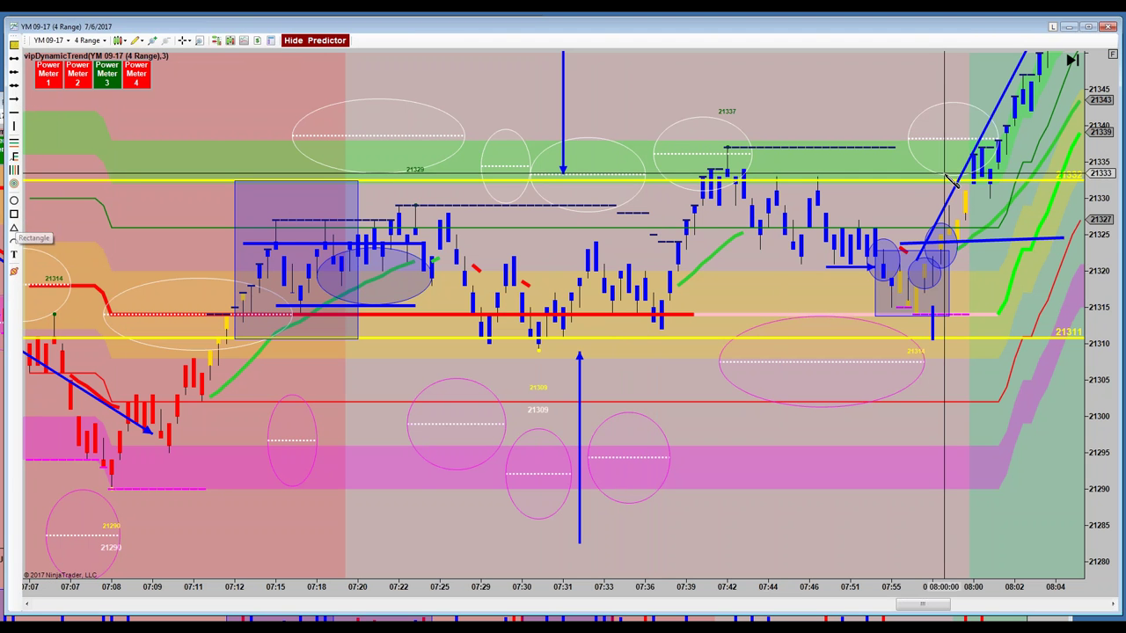
click(940, 151)
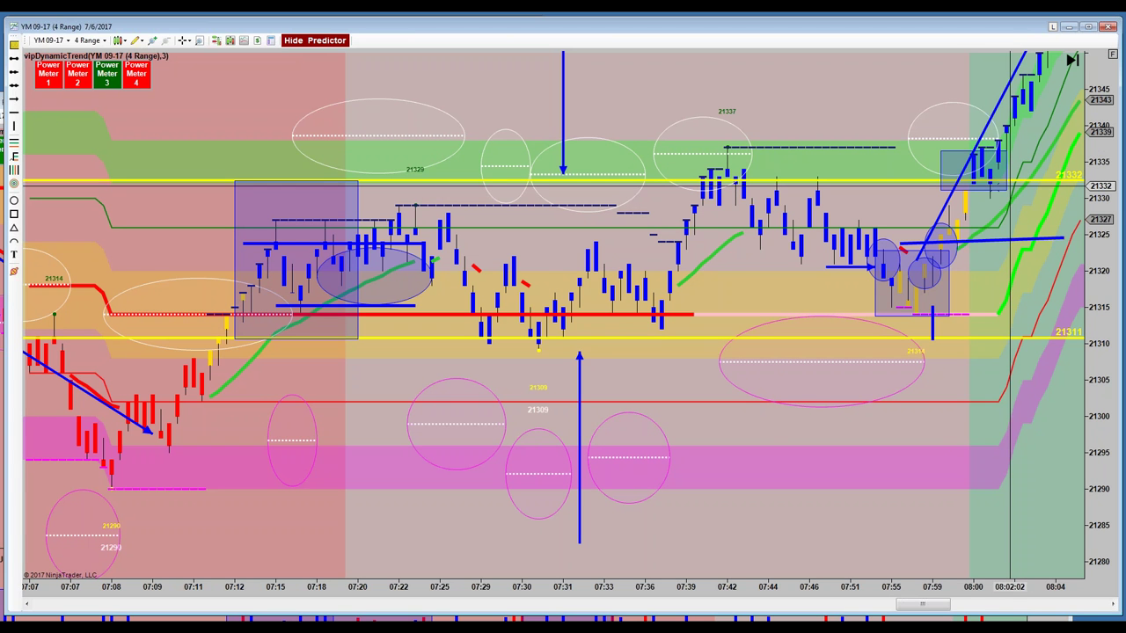
click(1007, 188)
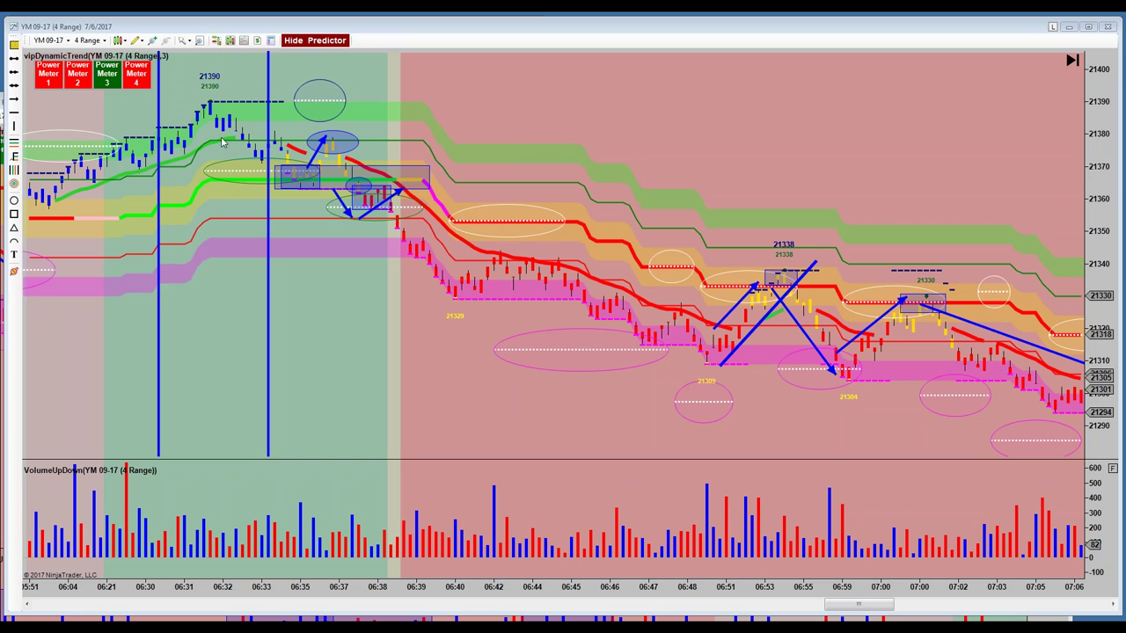
Step: Examine the price and volume bars around 06:30 with the crosshair, and restore the normal pointer
click(185, 42)
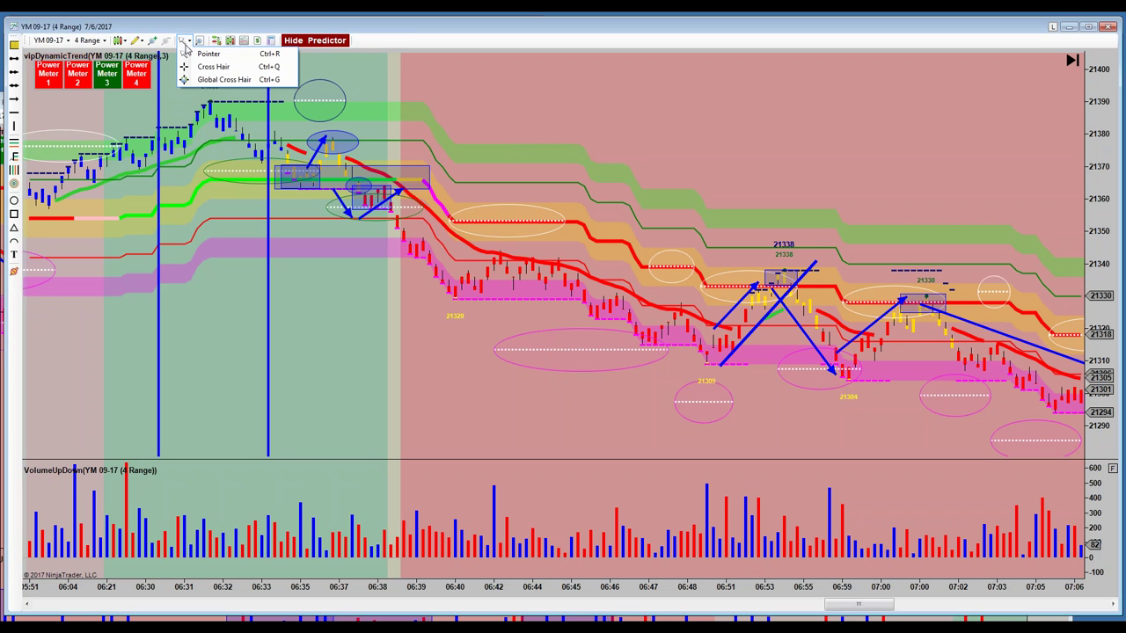
click(201, 77)
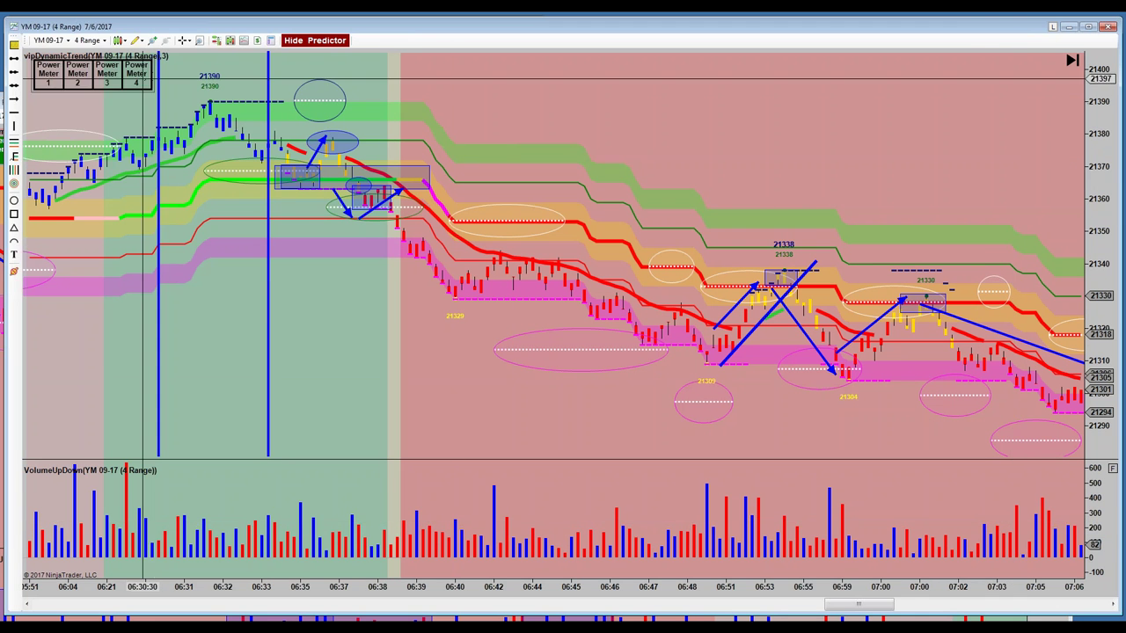
click(185, 41)
click(199, 61)
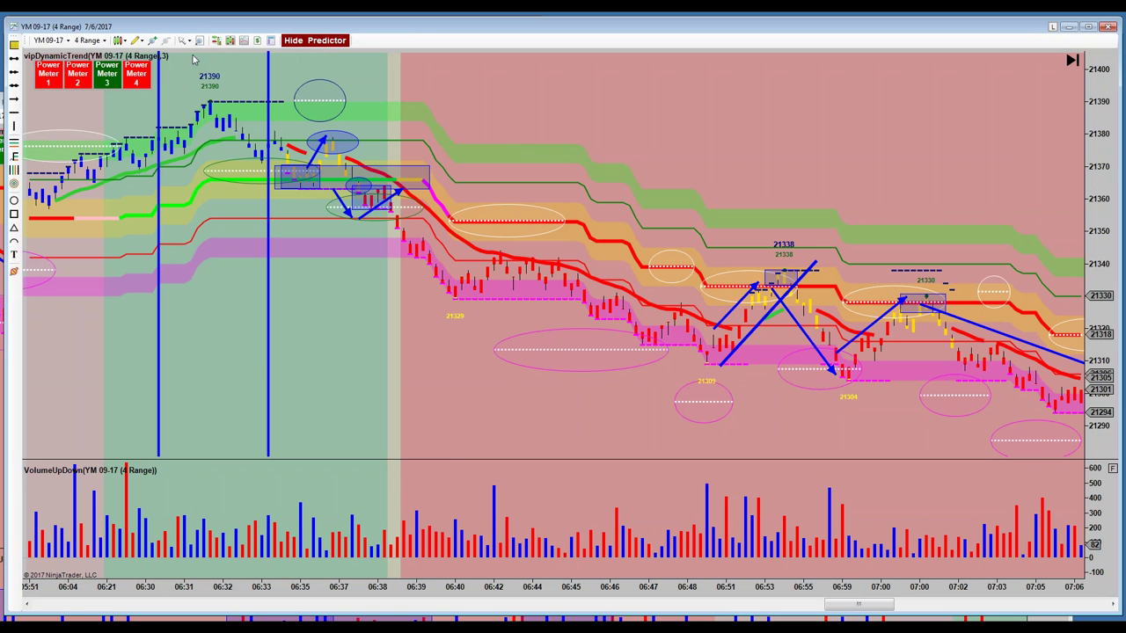